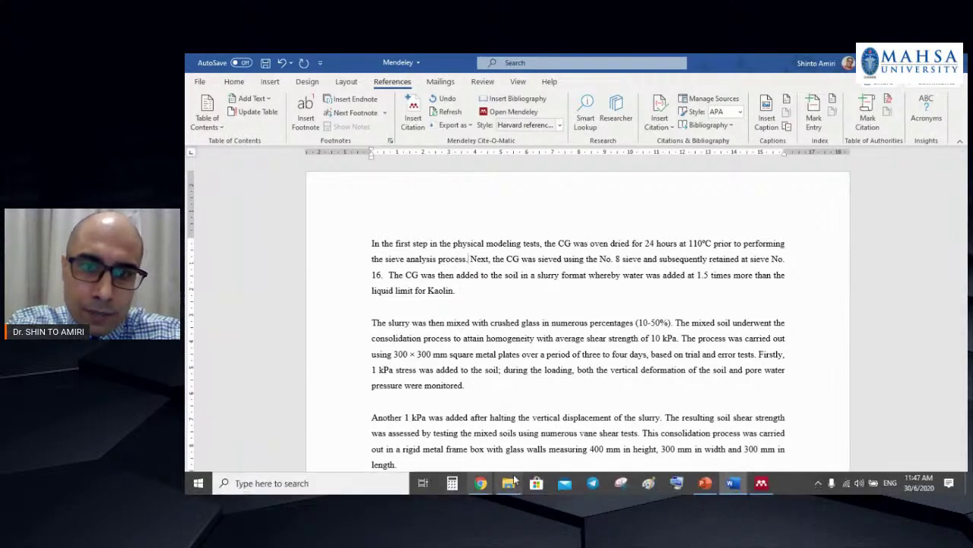
# Switch to Mendeley Desktop, maximize its window and enlarge the library folder list above the tag filter.
pyautogui.click(762, 483)
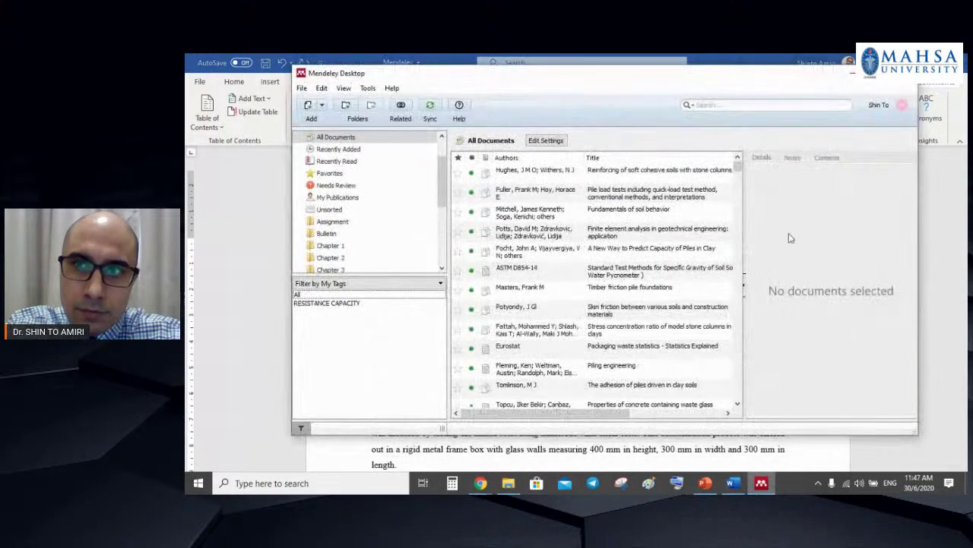
pyautogui.click(876, 73)
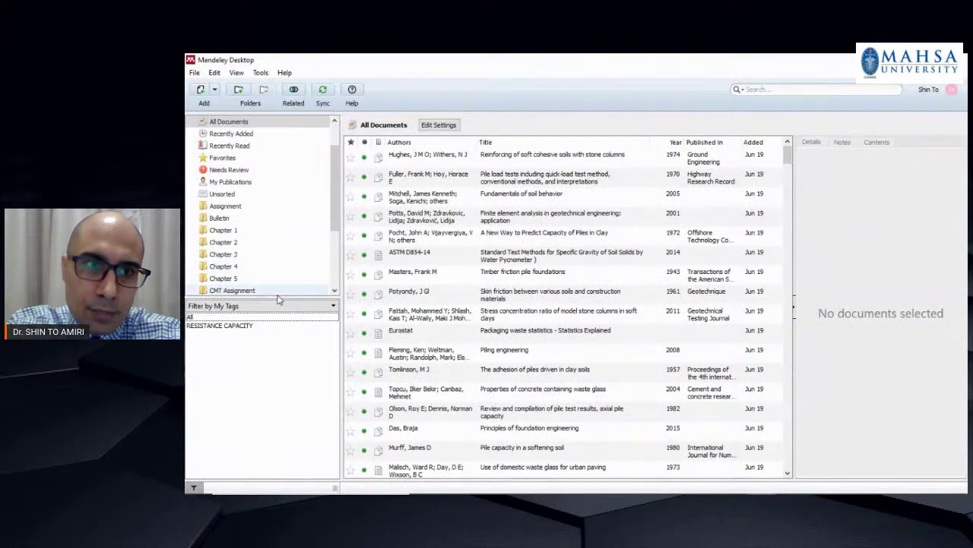
pyautogui.moveTo(275, 295); pyautogui.dragTo(257, 365)
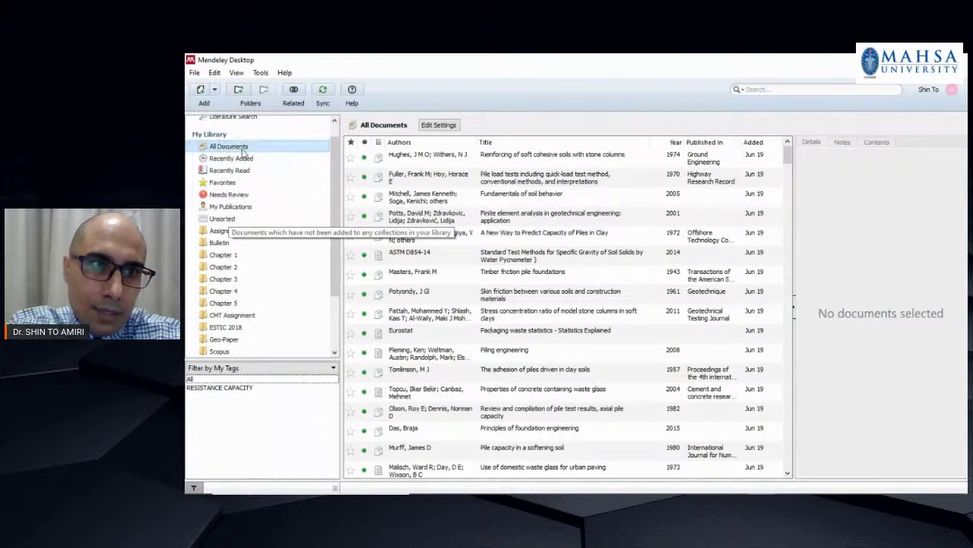
pyautogui.scroll(1, 246, 156)
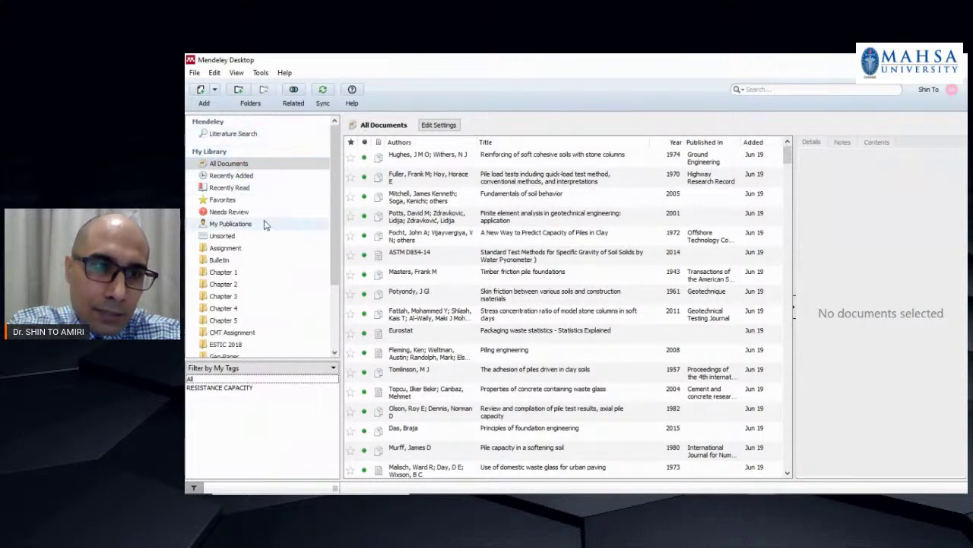
# Browse the recently added and recently read documents and mark the bridge abutment backfill paper as unread.
pyautogui.click(230, 176)
pyautogui.click(233, 187)
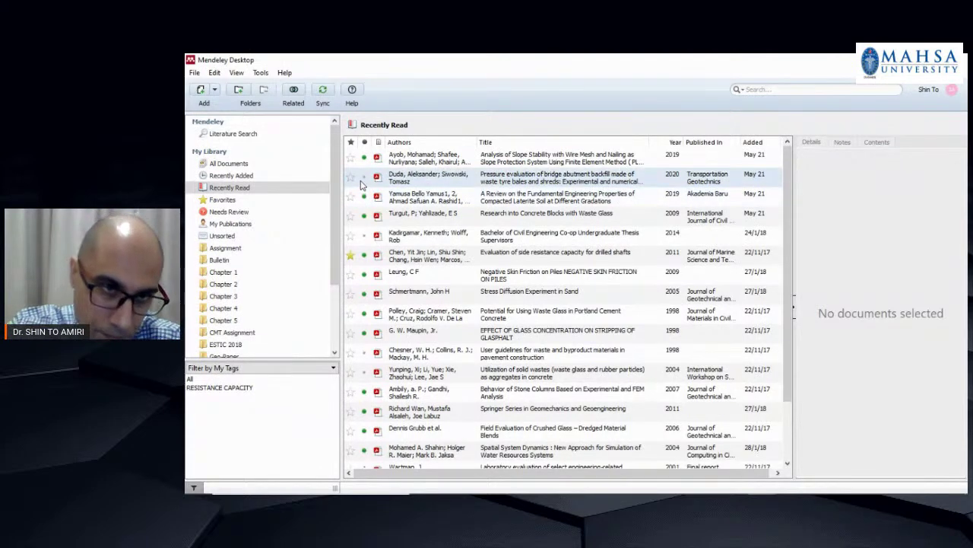
pyautogui.click(364, 180)
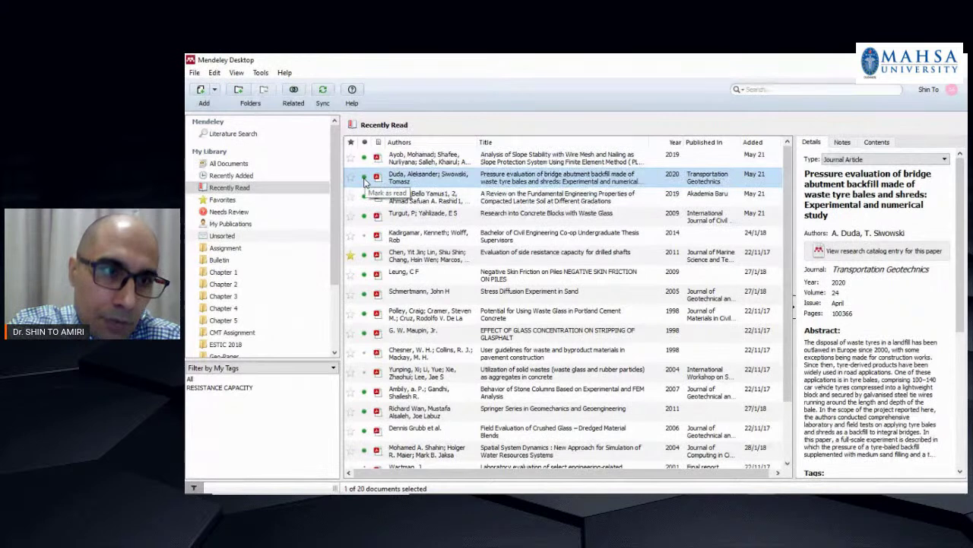
# Show the favorite documents and view the details of the drilled shafts side resistance paper.
pyautogui.click(259, 212)
pyautogui.click(258, 199)
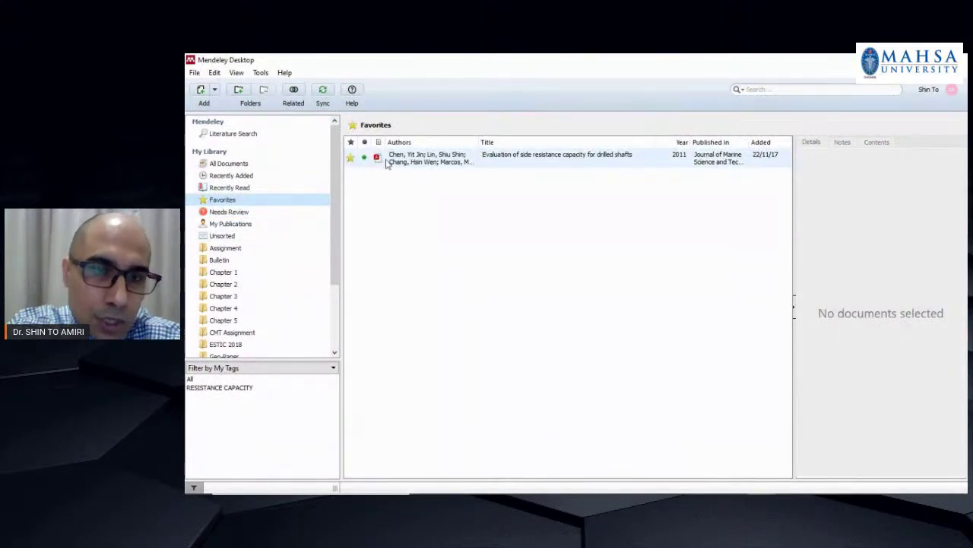
pyautogui.click(447, 162)
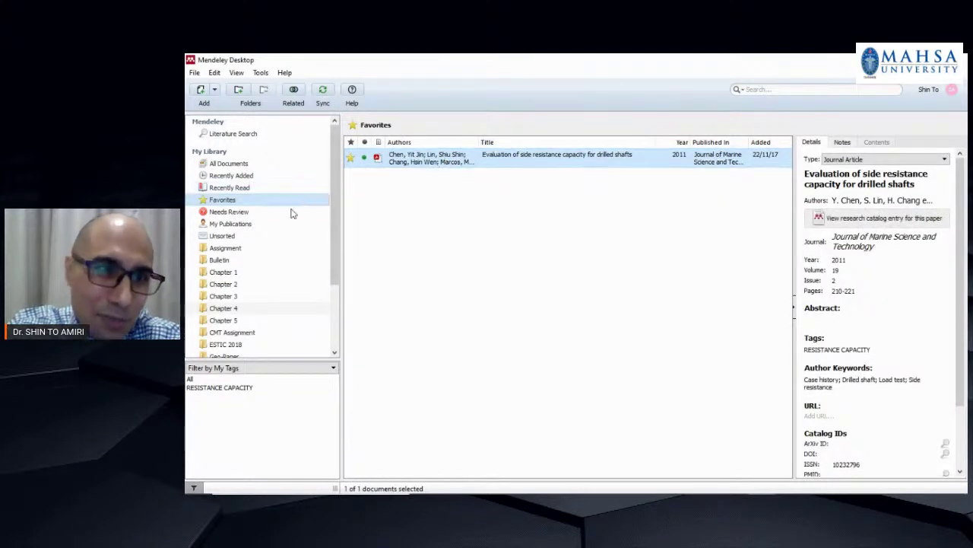
# Examine the whole list of documents that need review.
pyautogui.click(241, 213)
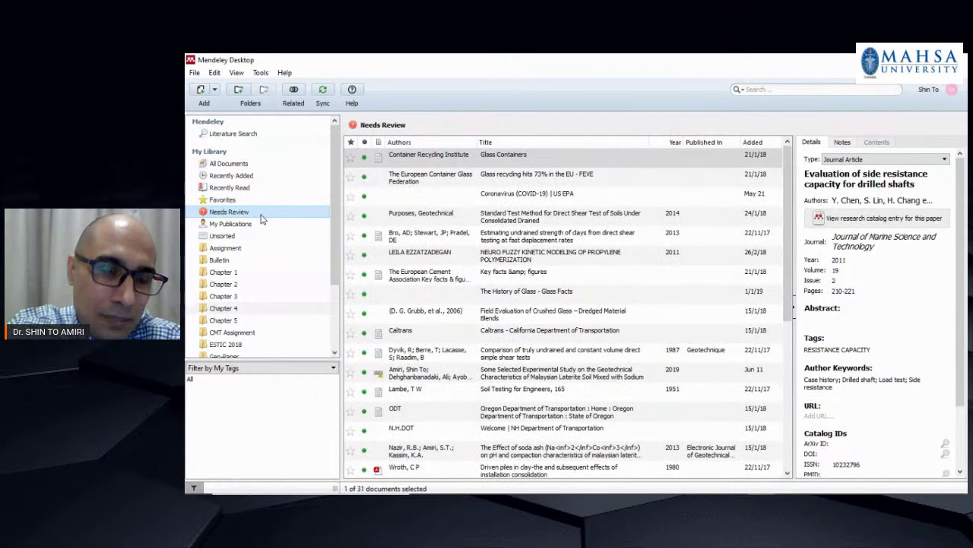
pyautogui.scroll(-4, 424, 200)
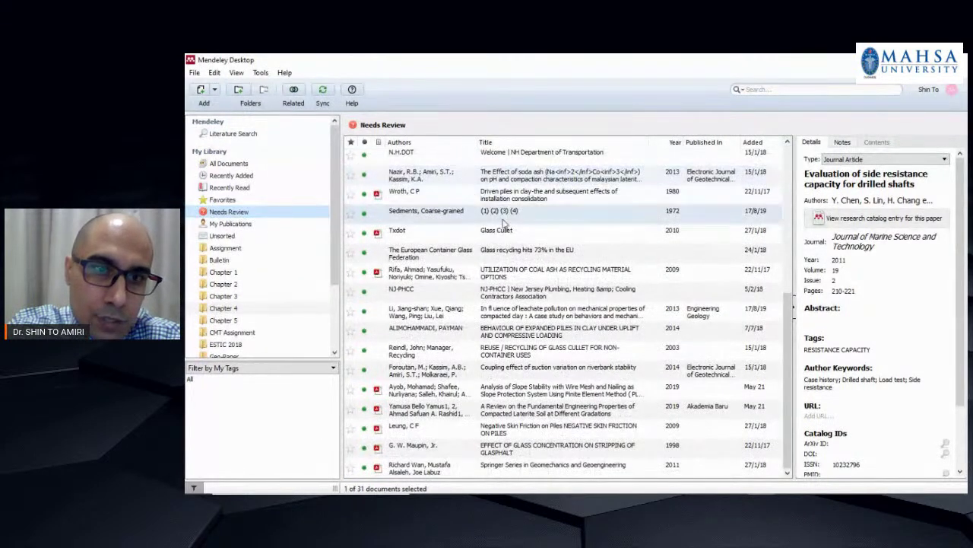
pyautogui.scroll(4, 504, 226)
pyautogui.scroll(-5, 434, 195)
pyautogui.scroll(5, 428, 152)
pyautogui.scroll(-3, 434, 211)
pyautogui.scroll(-2, 411, 219)
pyautogui.scroll(5, 410, 219)
# Look through My Publications, Unsorted and the library's own folders from Assignment to Scopus.
pyautogui.click(232, 224)
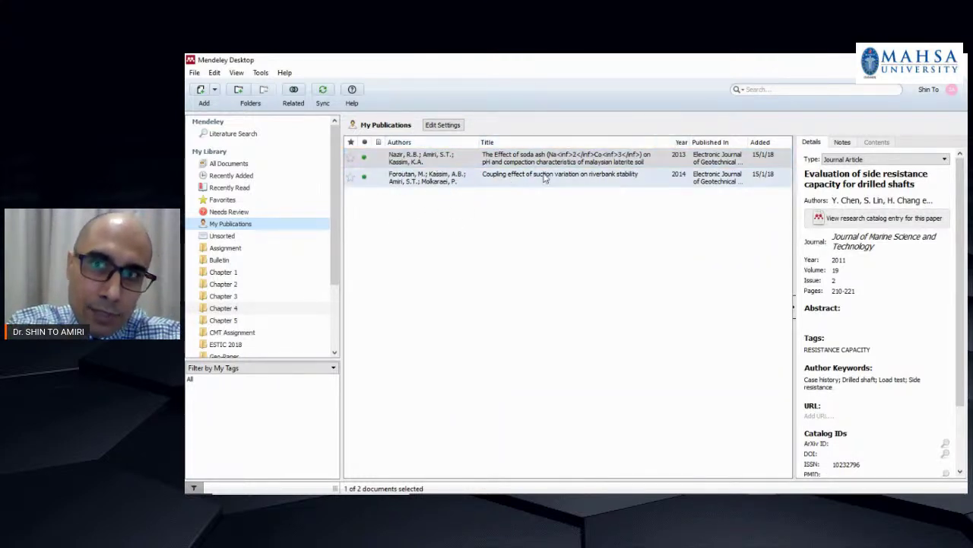
pyautogui.click(232, 236)
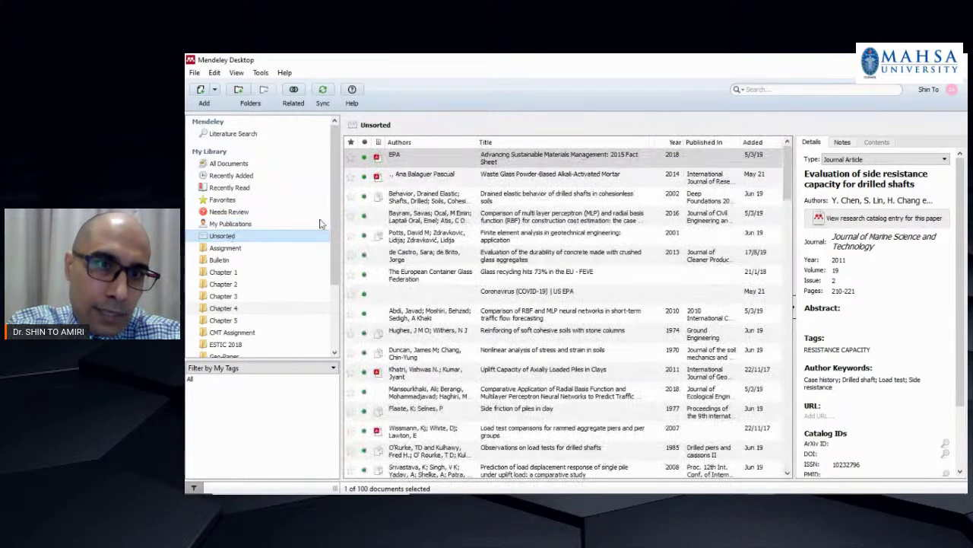
pyautogui.click(226, 248)
pyautogui.click(221, 260)
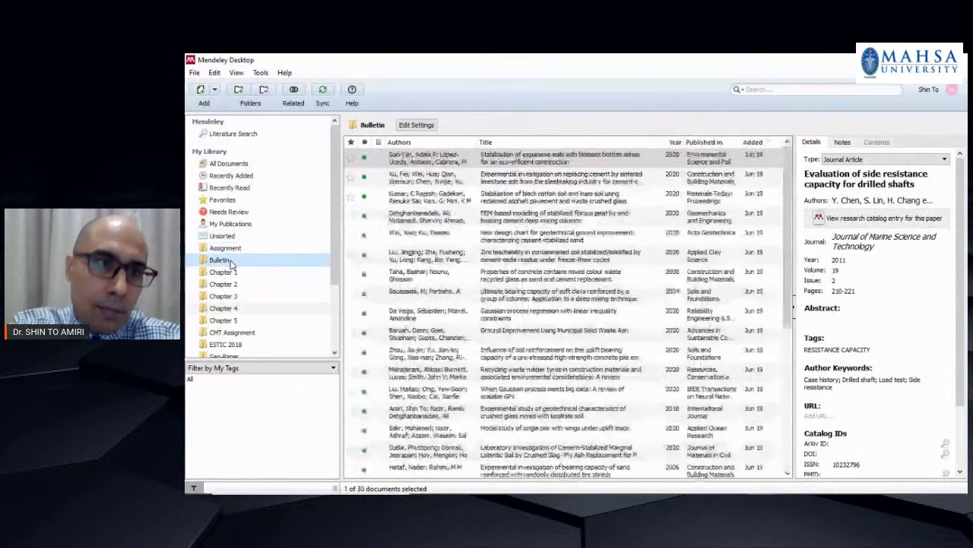
pyautogui.click(236, 272)
pyautogui.click(239, 285)
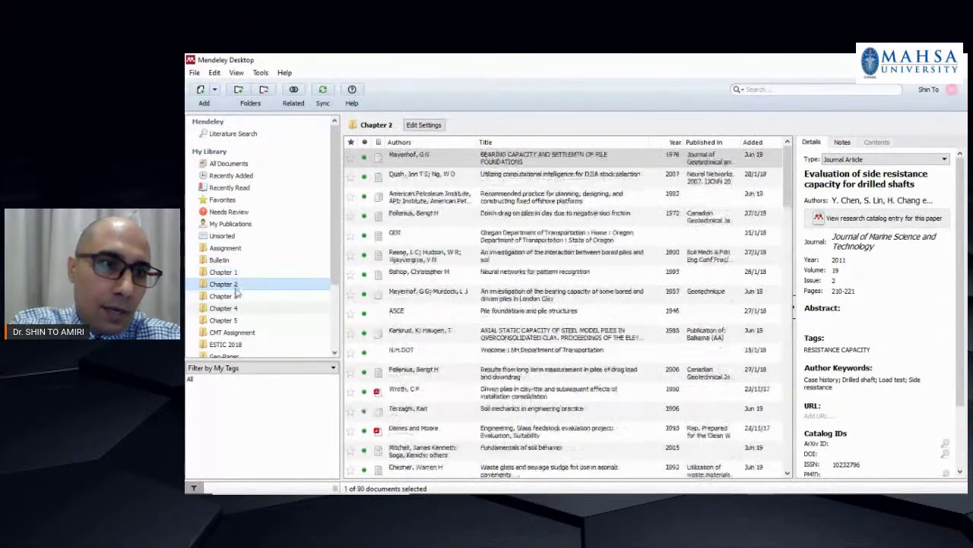
pyautogui.scroll(-2, 244, 298)
pyautogui.click(239, 278)
pyautogui.click(241, 290)
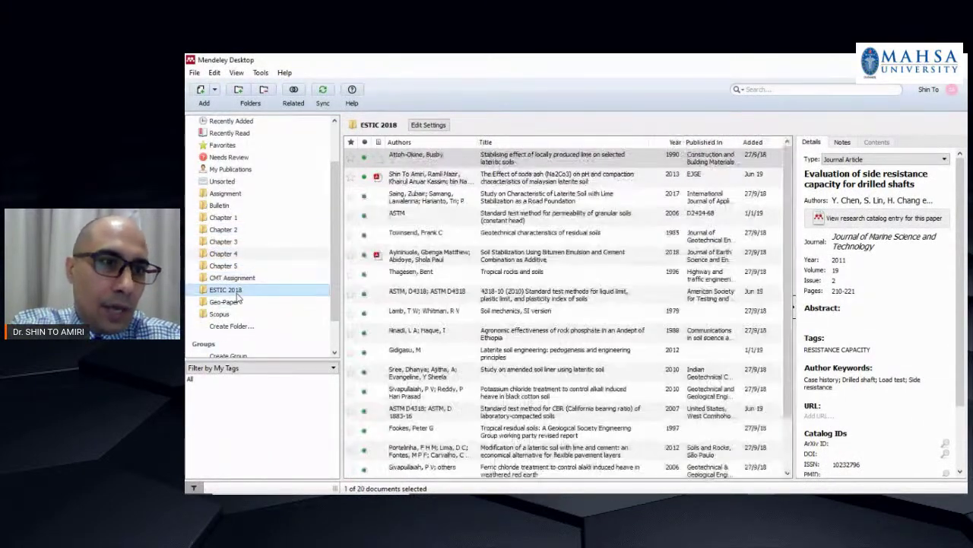
pyautogui.click(250, 301)
pyautogui.click(247, 314)
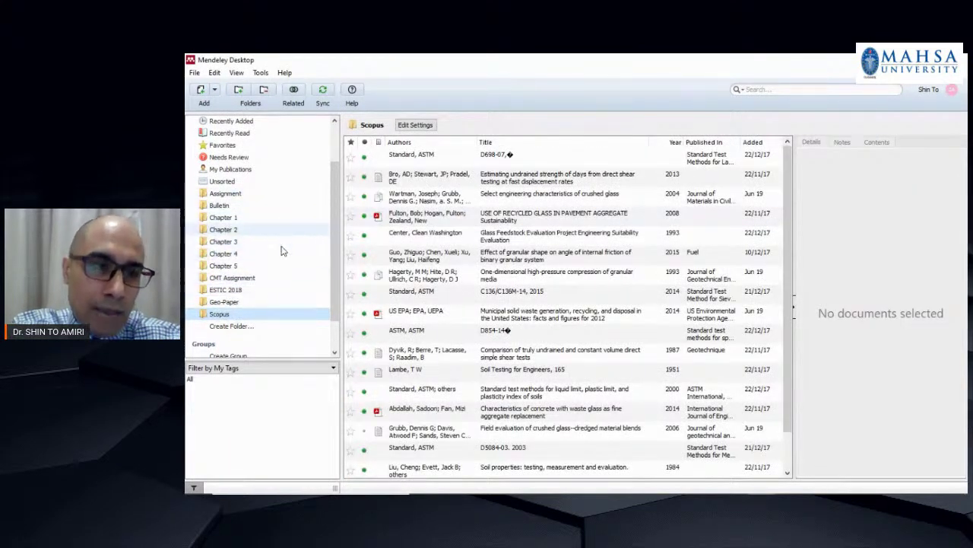
pyautogui.click(232, 327)
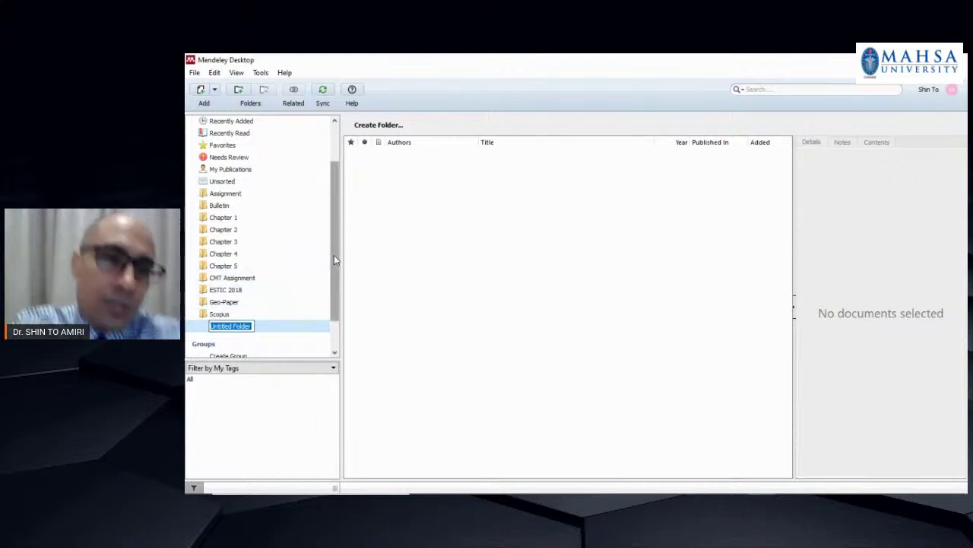
pyautogui.write('mE')
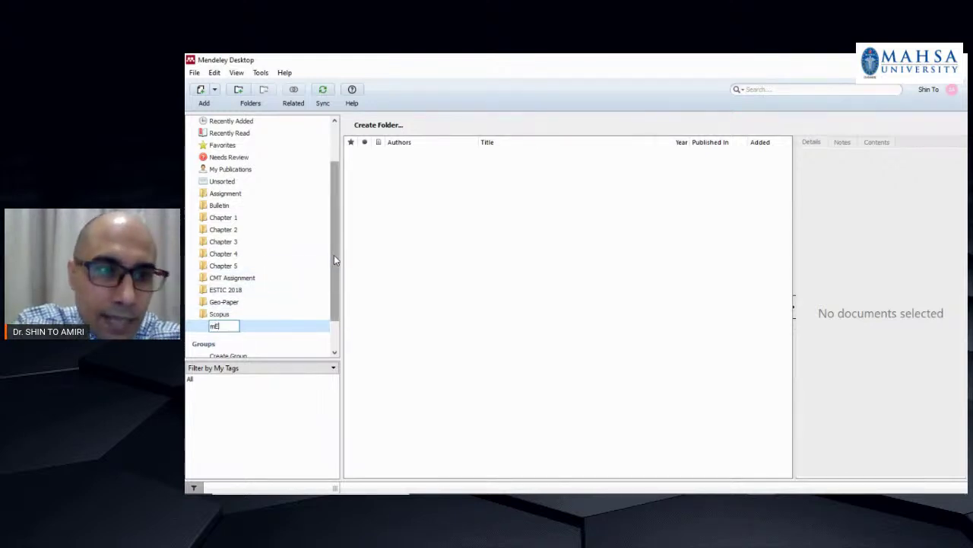
pyautogui.press('Escape')
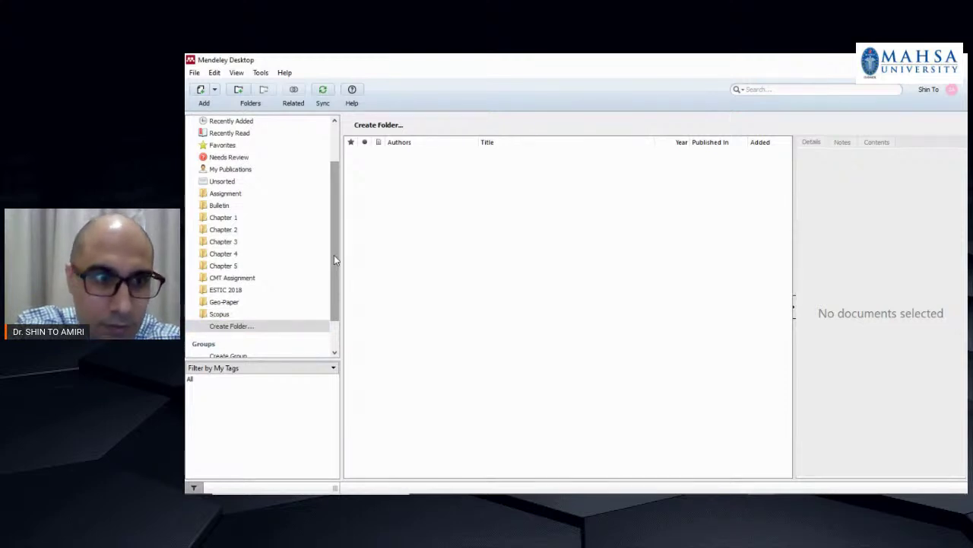
# Create a library folder named "Mendeley 30-06".
pyautogui.click(258, 325)
pyautogui.write('Mendeley')
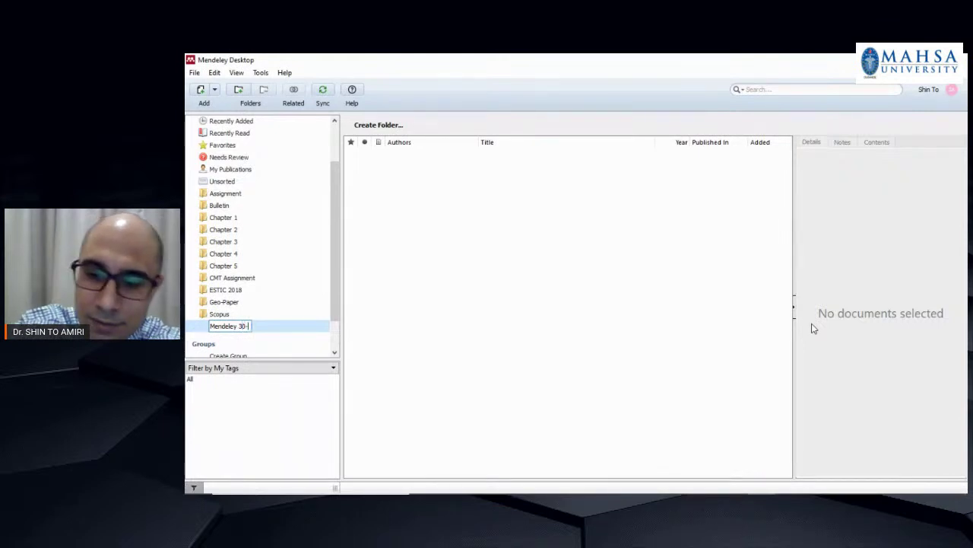
pyautogui.write('30-06')
pyautogui.press('Return')
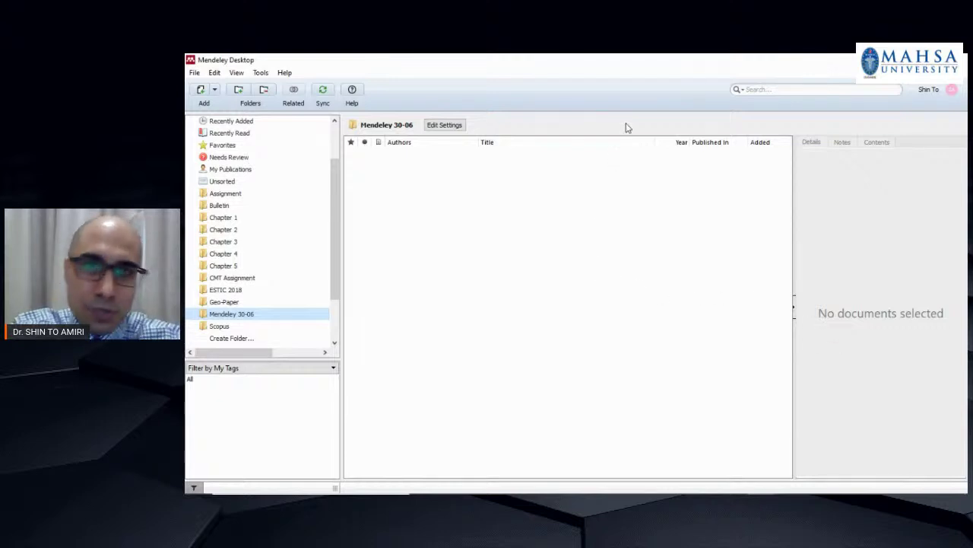
# Switch to Chrome and open Google Scholar in a new tab.
pyautogui.moveTo(481, 483)
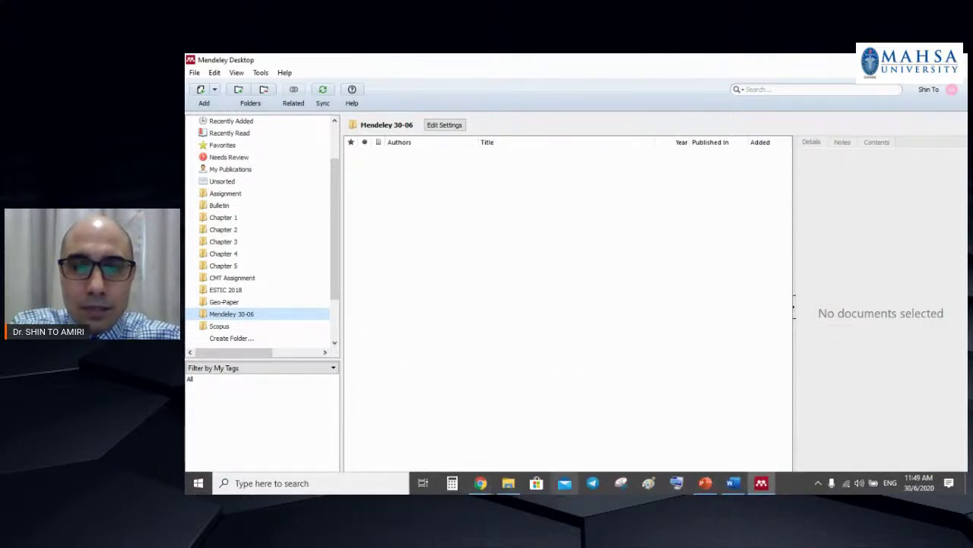
pyautogui.click(481, 484)
pyautogui.click(462, 450)
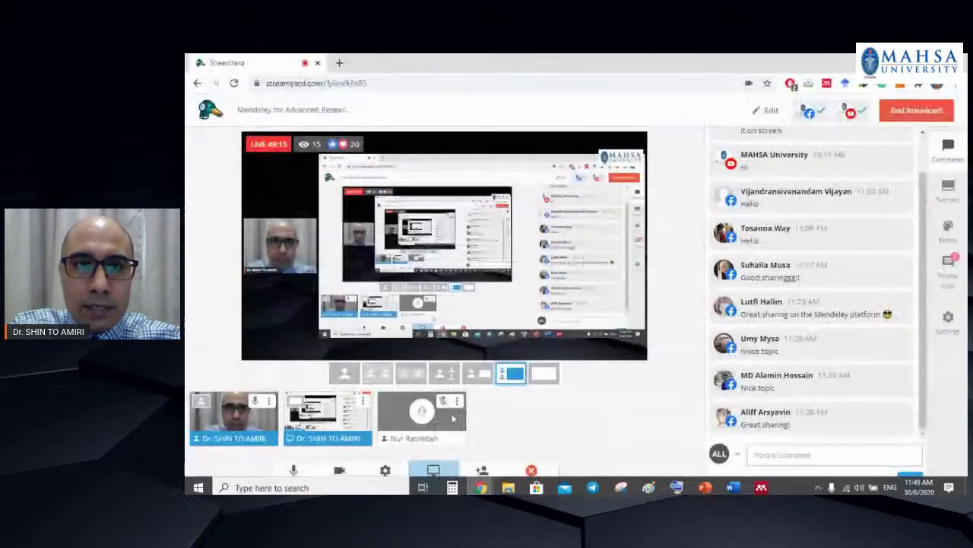
pyautogui.click(338, 62)
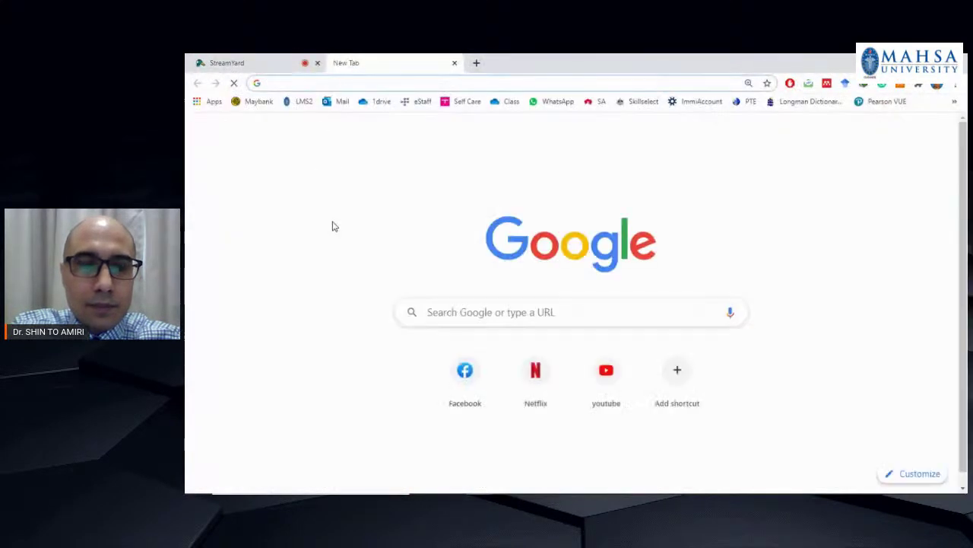
pyautogui.write('sc')
pyautogui.press('Return')
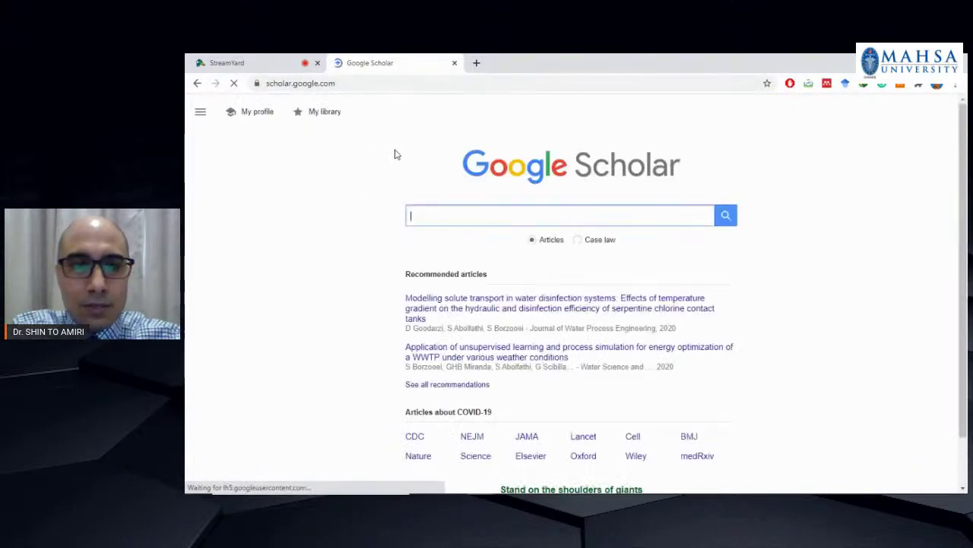
# Search Google Scholar for "waste wood in construction", look through the articles and return to Mendeley Desktop.
pyautogui.click(457, 215)
pyautogui.click(451, 233)
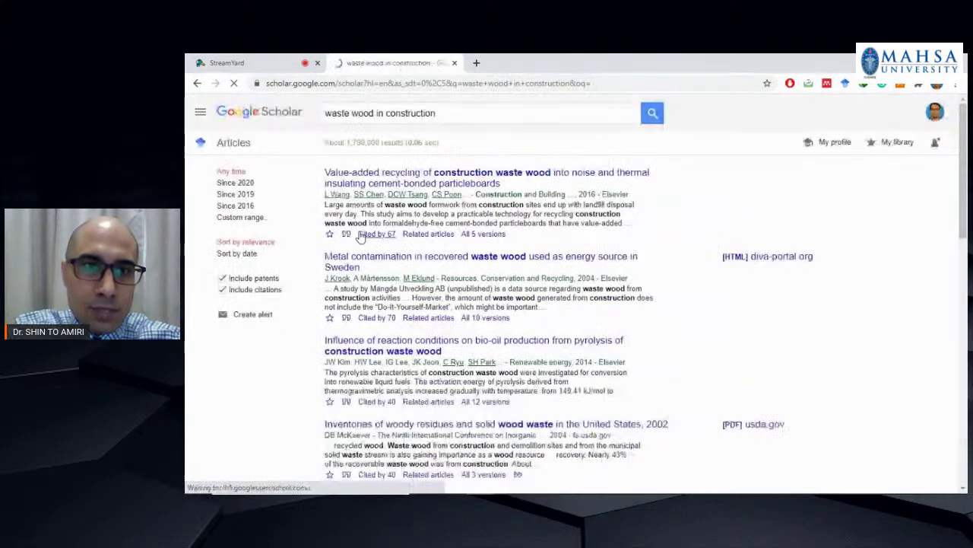
pyautogui.scroll(-2, 663, 304)
pyautogui.scroll(-1, 721, 305)
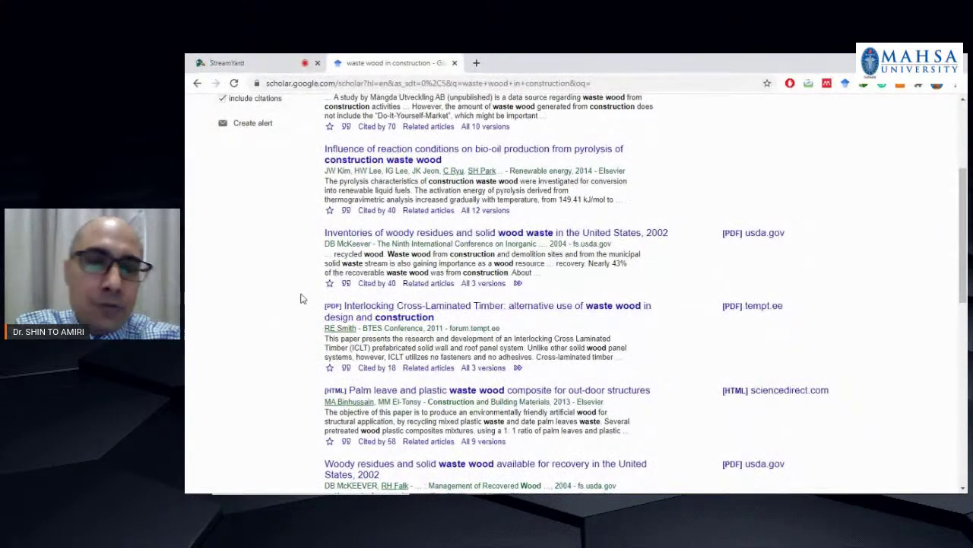
pyautogui.click(880, 61)
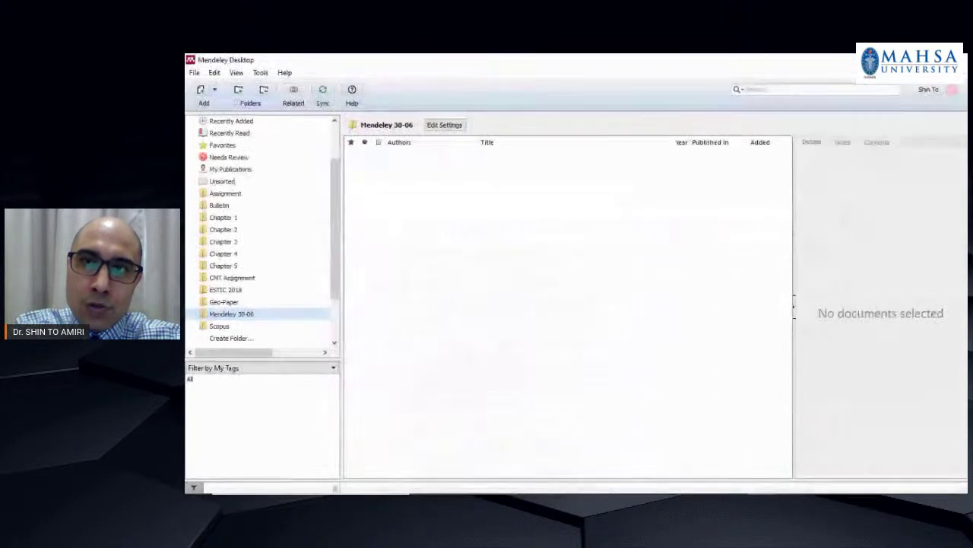
# Open the Articles folder in File Explorer and import the PDF IJRET_article_Ana into Mendeley's "Mendeley 30-06" folder.
pyautogui.click(508, 483)
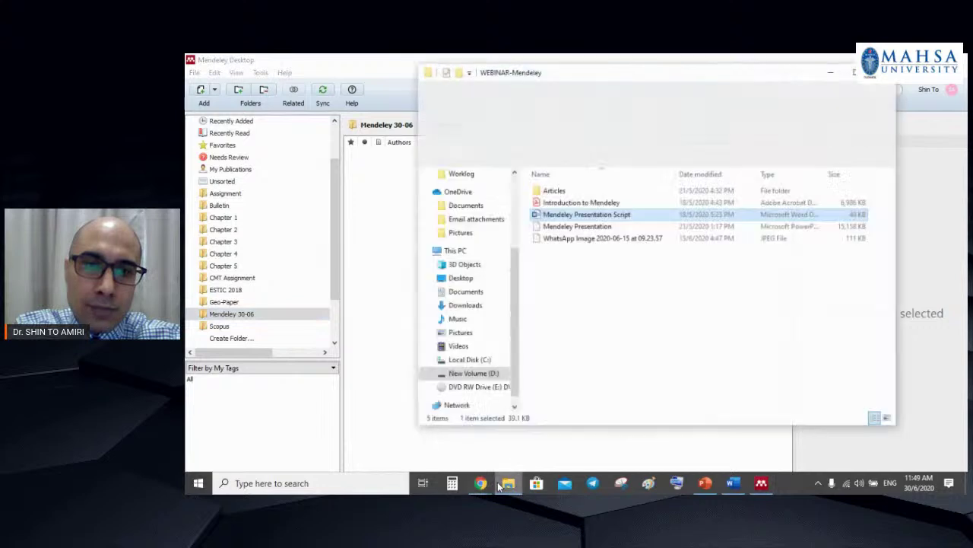
pyautogui.doubleClick(554, 188)
pyautogui.click(554, 188)
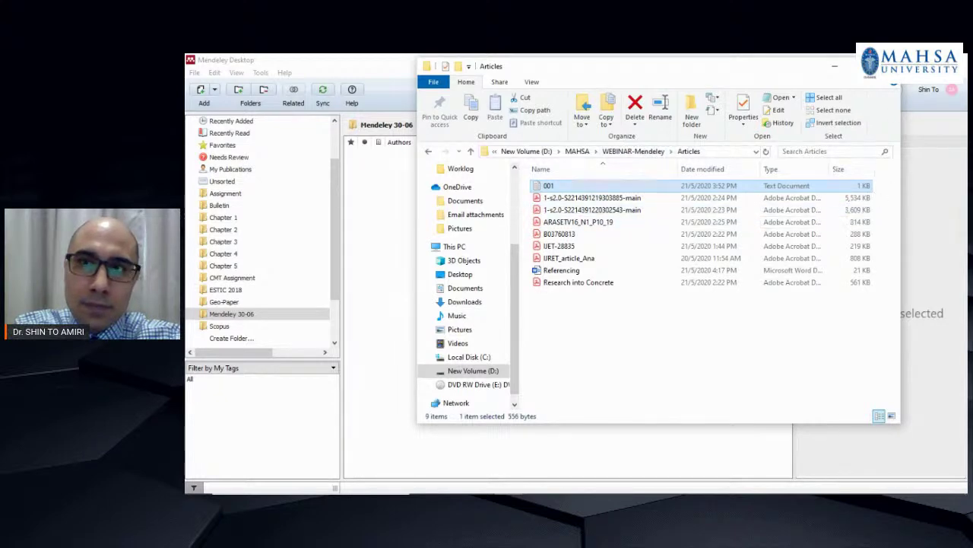
pyautogui.click(835, 66)
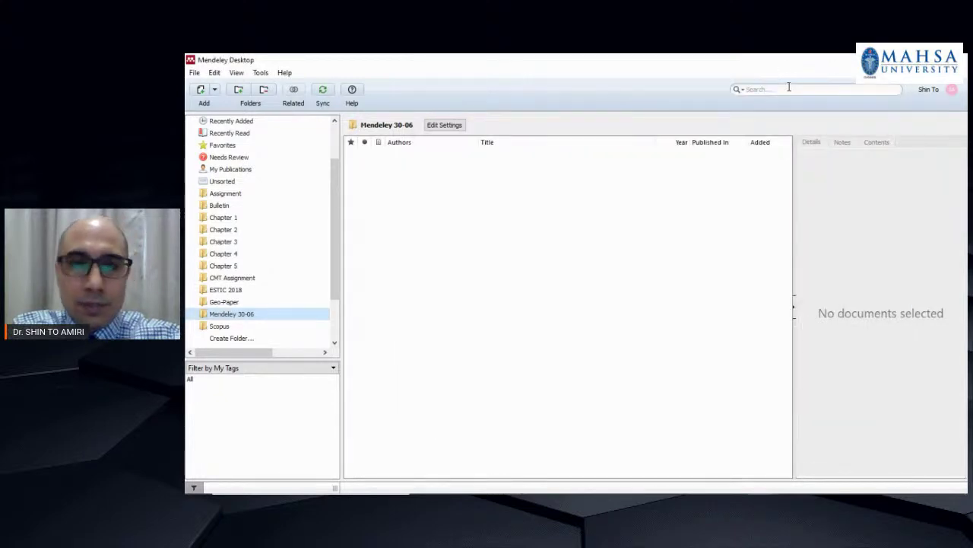
pyautogui.hotkey('alt', 'Tab')
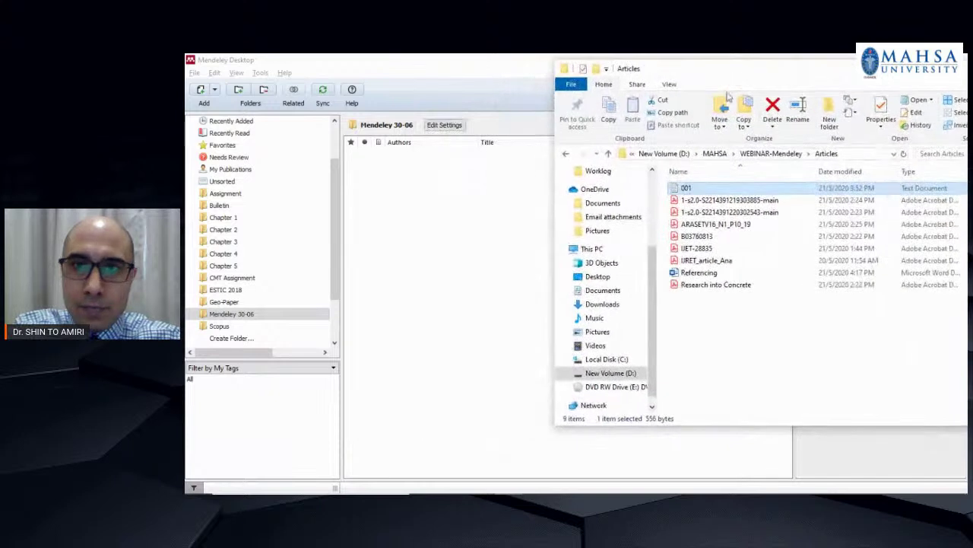
pyautogui.moveTo(695, 260); pyautogui.dragTo(459, 251)
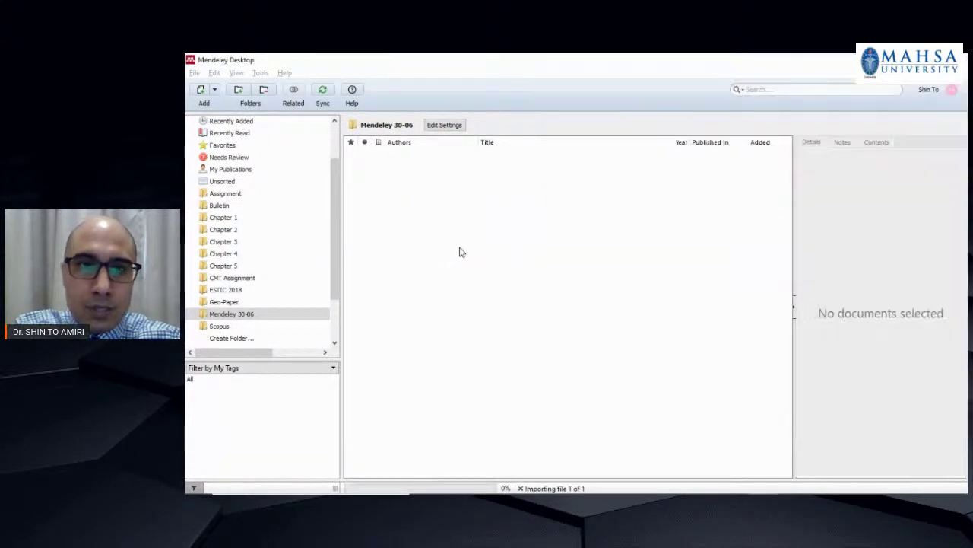
# Review the details of the imported paper "Waste Glass Powder-Based Alkali-Activated Mortar".
pyautogui.click(429, 165)
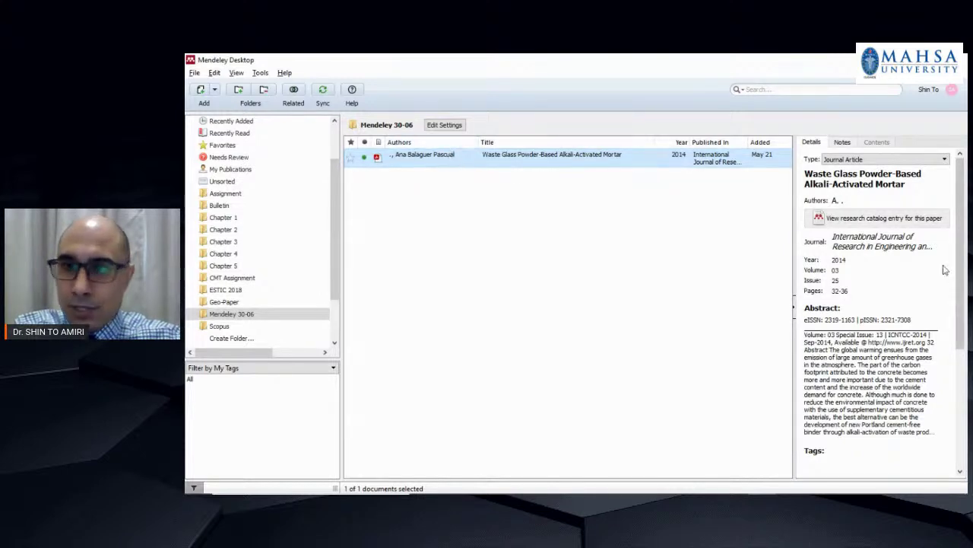
pyautogui.scroll(-3, 945, 270)
pyautogui.scroll(3, 913, 269)
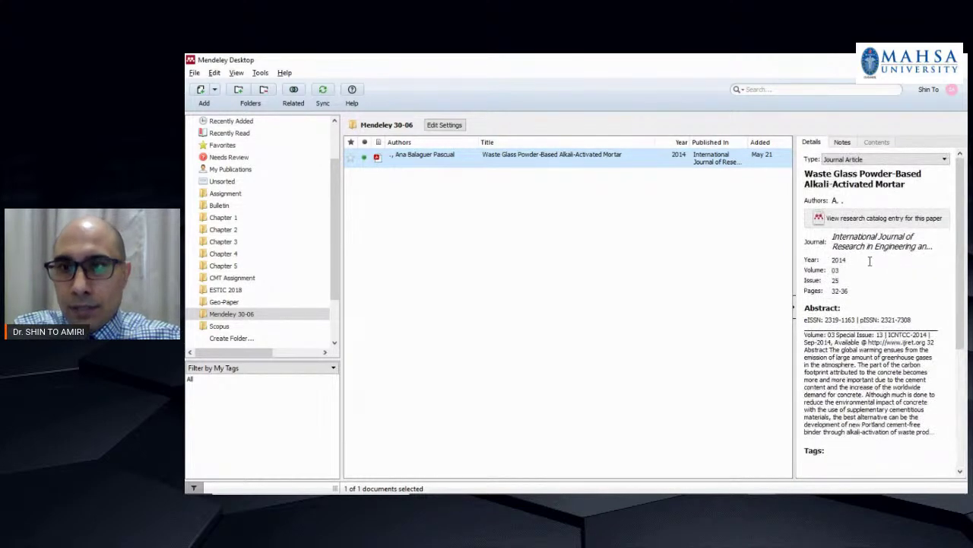
# Check the journal, volume, author keywords, catalog IDs and attached file recorded for the imported waste glass powder paper.
pyautogui.click(844, 240)
pyautogui.click(840, 273)
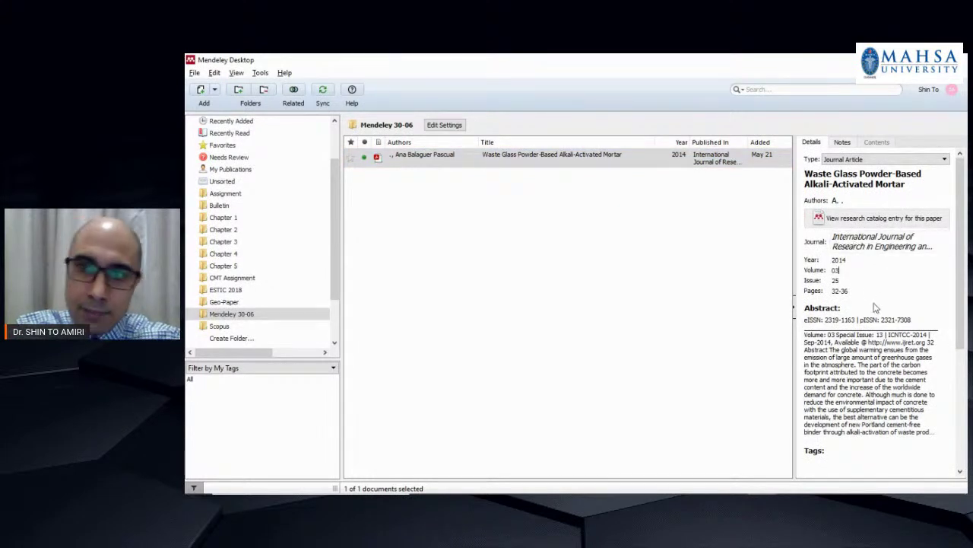
pyautogui.scroll(-2, 875, 307)
pyautogui.scroll(-2, 871, 368)
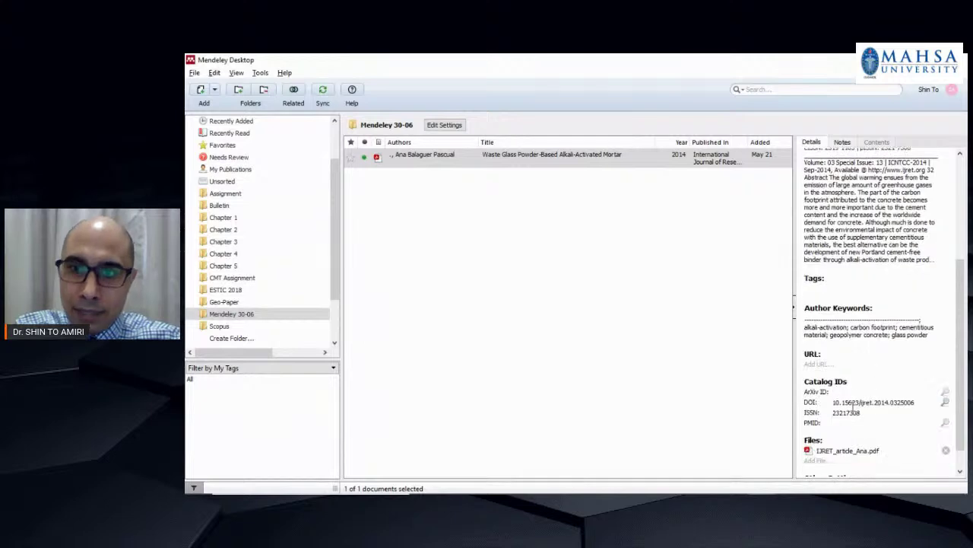
pyautogui.scroll(-1, 856, 401)
pyautogui.scroll(5, 836, 394)
pyautogui.scroll(3, 258, 221)
# Browse All Documents and compare the recorded details of various references, looking for entries with missing information.
pyautogui.click(228, 163)
pyautogui.click(421, 181)
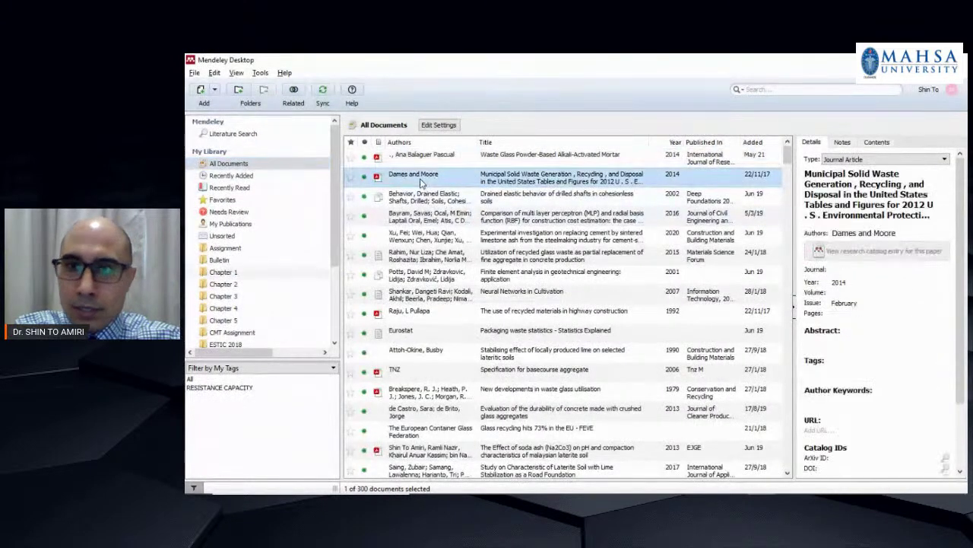
pyautogui.click(427, 313)
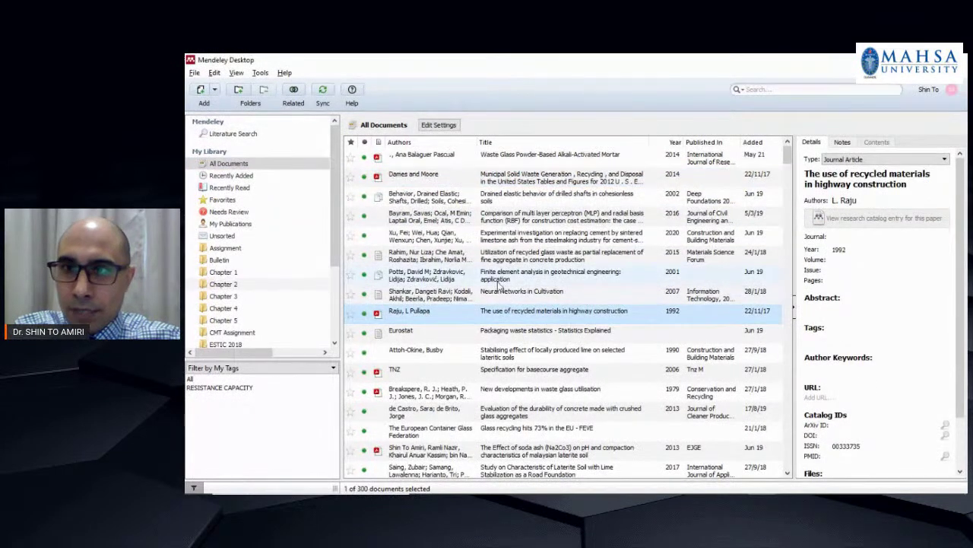
pyautogui.scroll(-5, 424, 335)
pyautogui.click(416, 426)
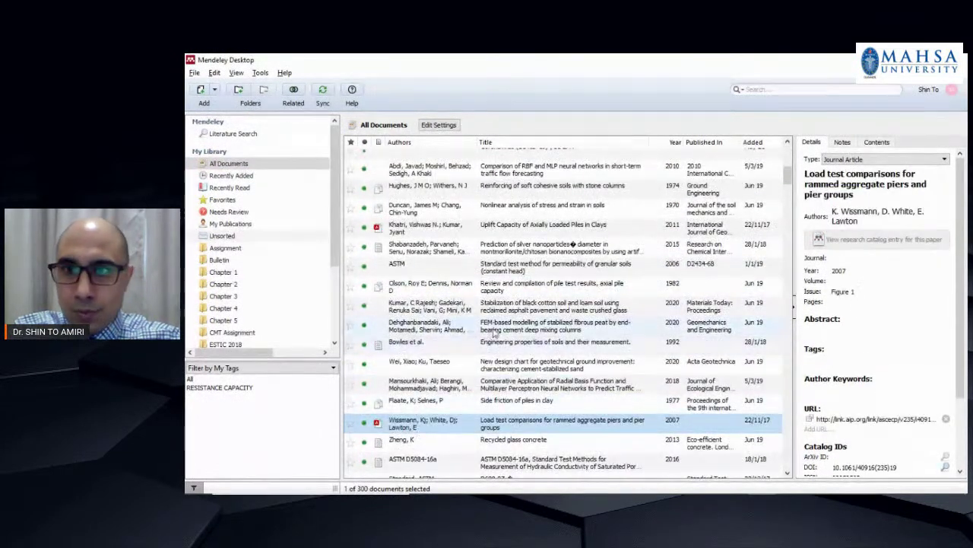
pyautogui.scroll(-5, 416, 430)
pyautogui.click(411, 435)
pyautogui.scroll(-5, 414, 437)
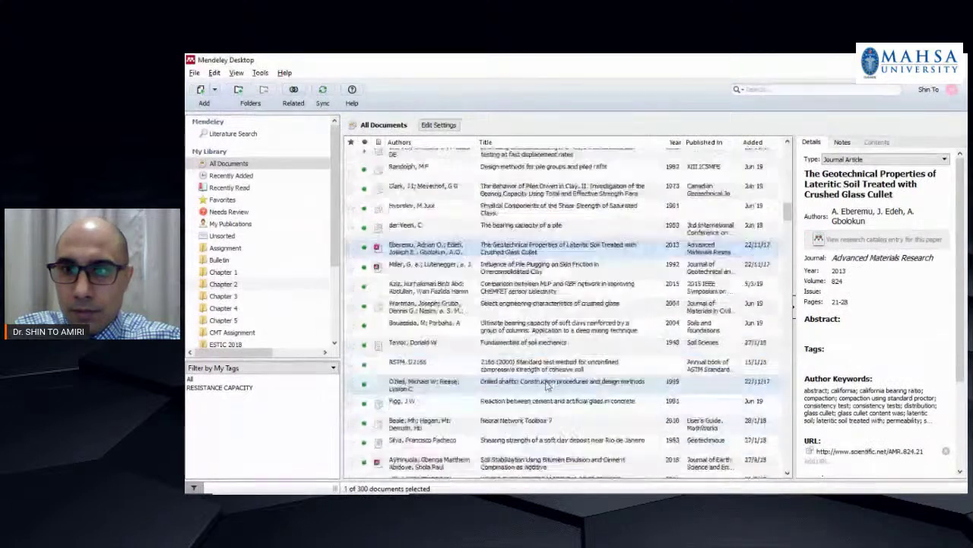
pyautogui.click(425, 467)
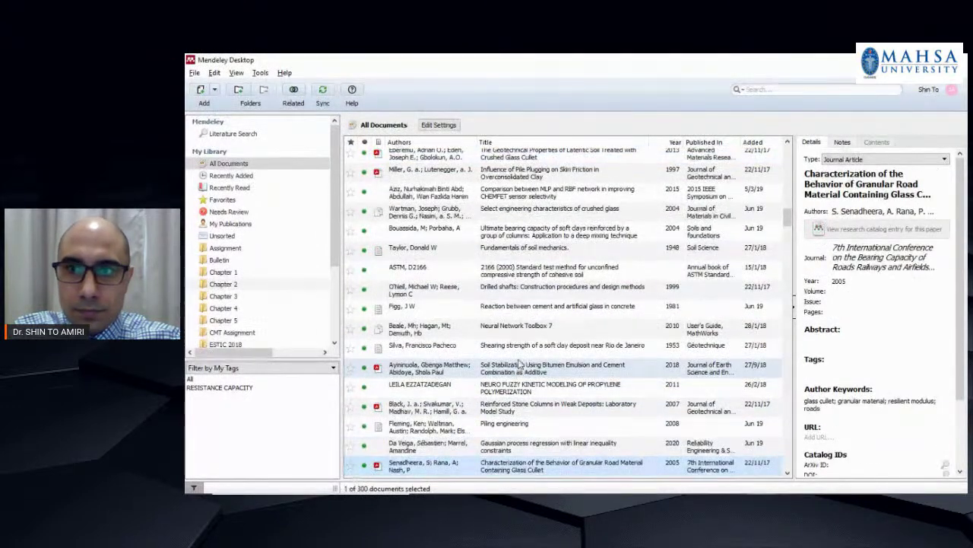
pyautogui.scroll(-5, 415, 365)
pyautogui.click(409, 397)
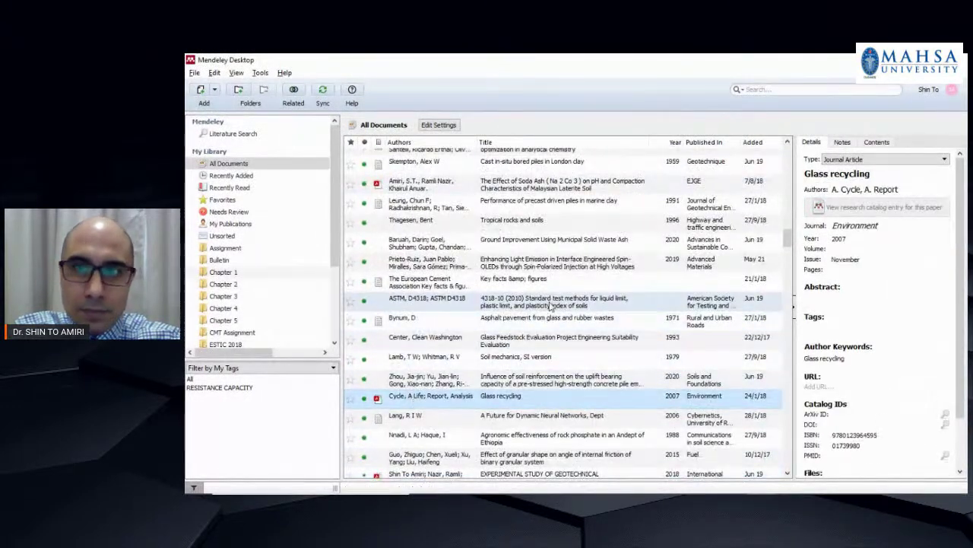
pyautogui.scroll(-5, 414, 395)
pyautogui.click(434, 368)
pyautogui.click(435, 384)
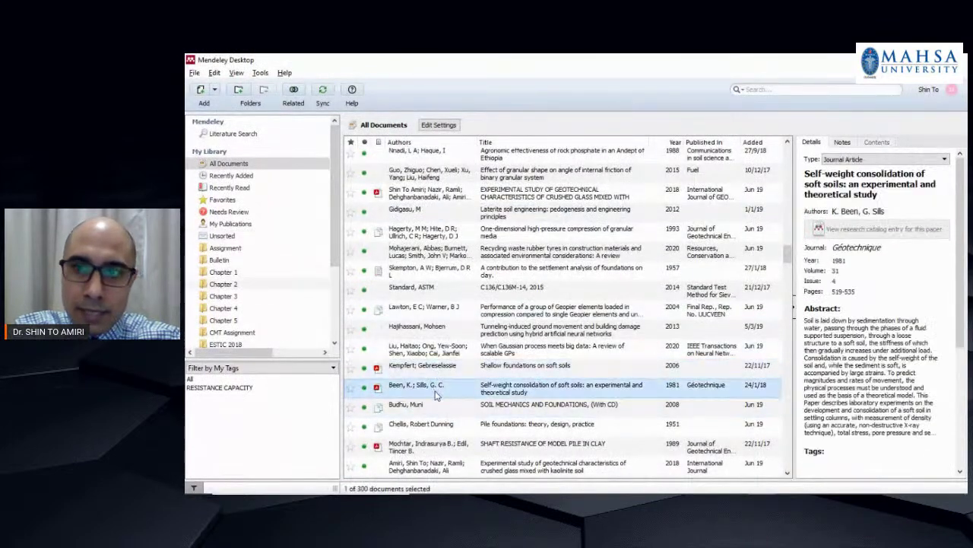
# Examine the bibliographic fields of "Shallow foundations on soft soils" down to the publisher, URL and DOI, and open its PDF.
pyautogui.click(420, 369)
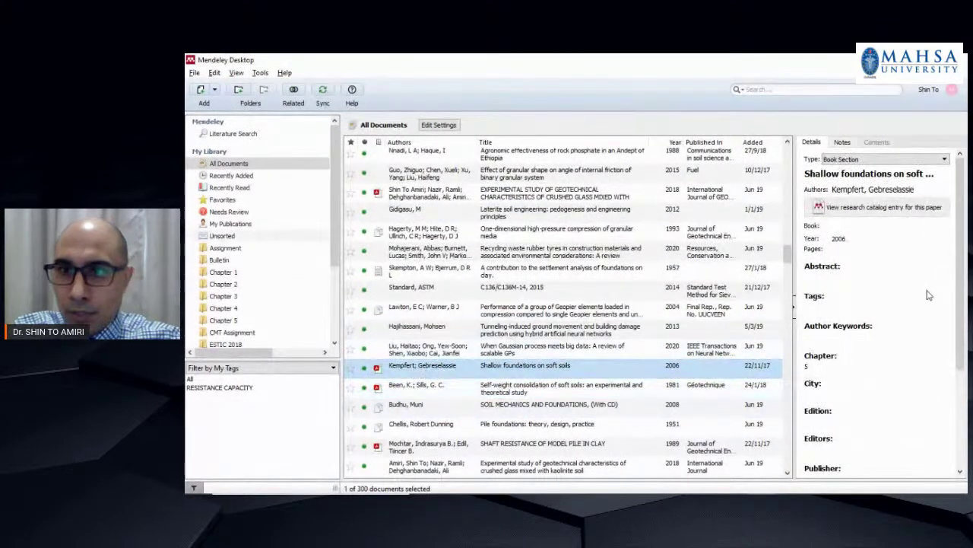
pyautogui.scroll(-5, 839, 337)
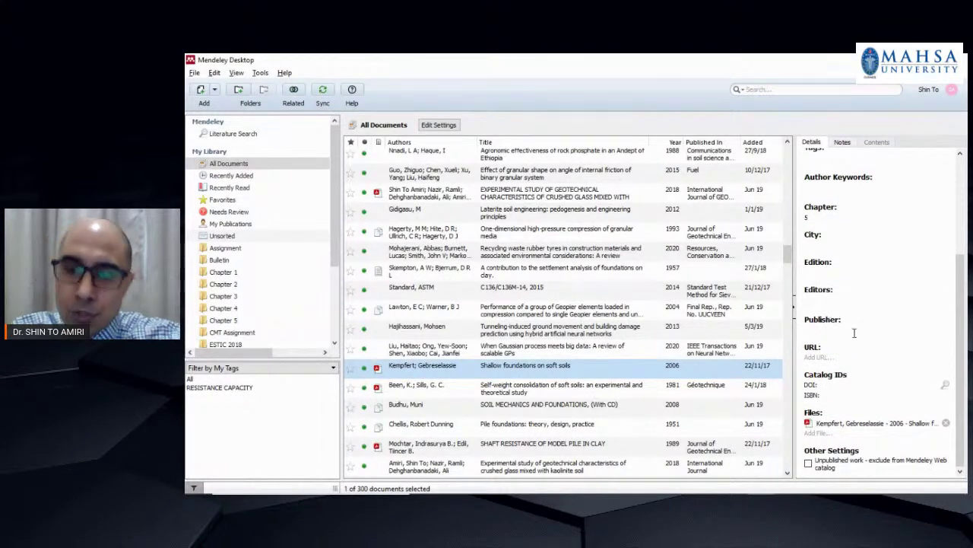
pyautogui.click(823, 354)
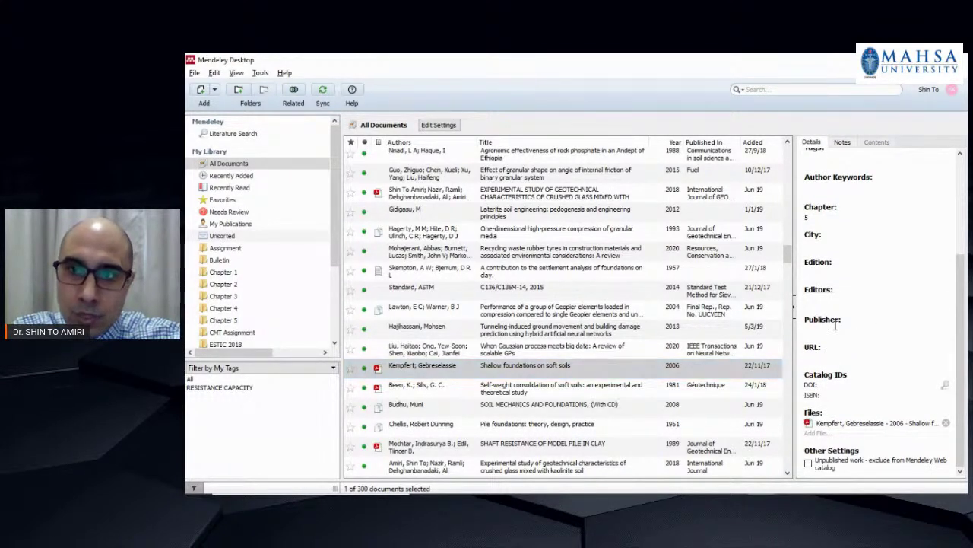
pyautogui.scroll(3, 839, 323)
pyautogui.scroll(1, 841, 324)
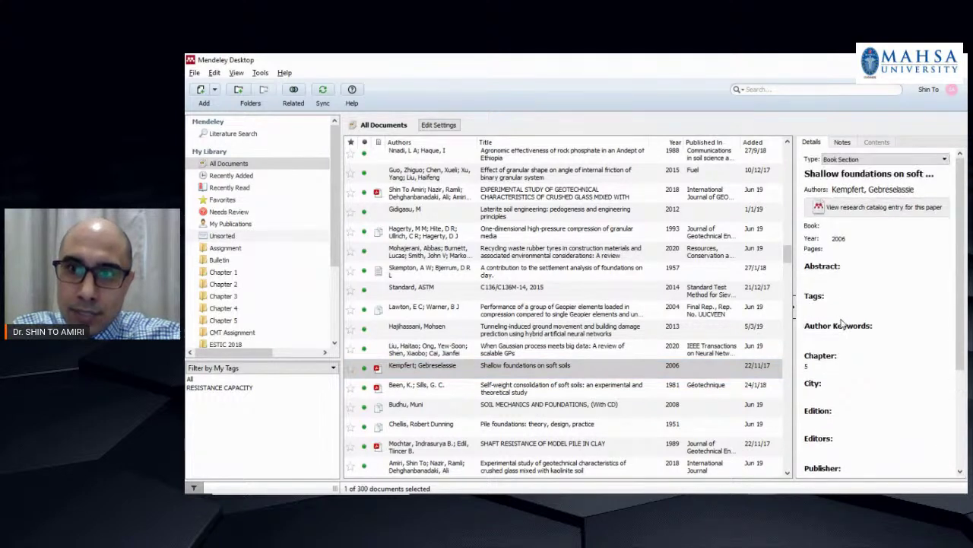
pyautogui.scroll(-5, 861, 311)
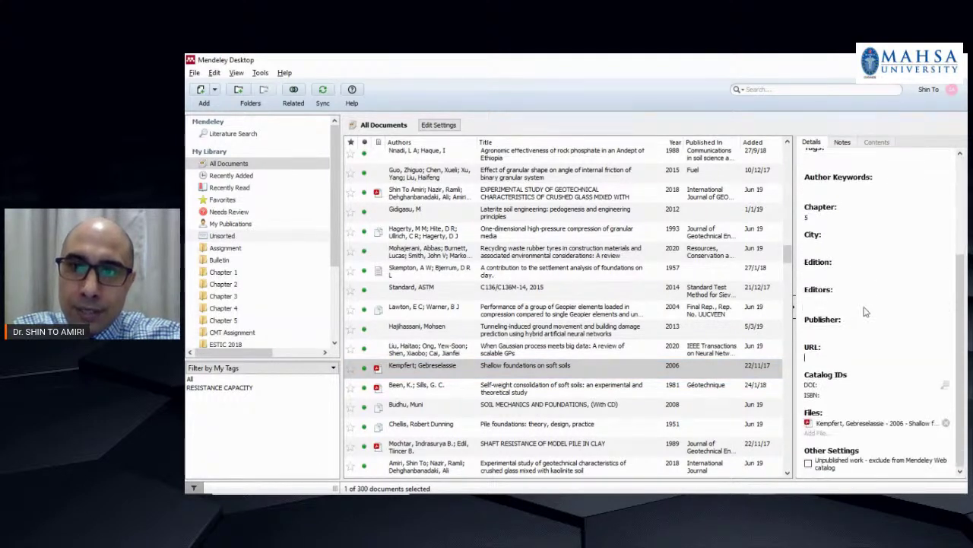
pyautogui.click(832, 385)
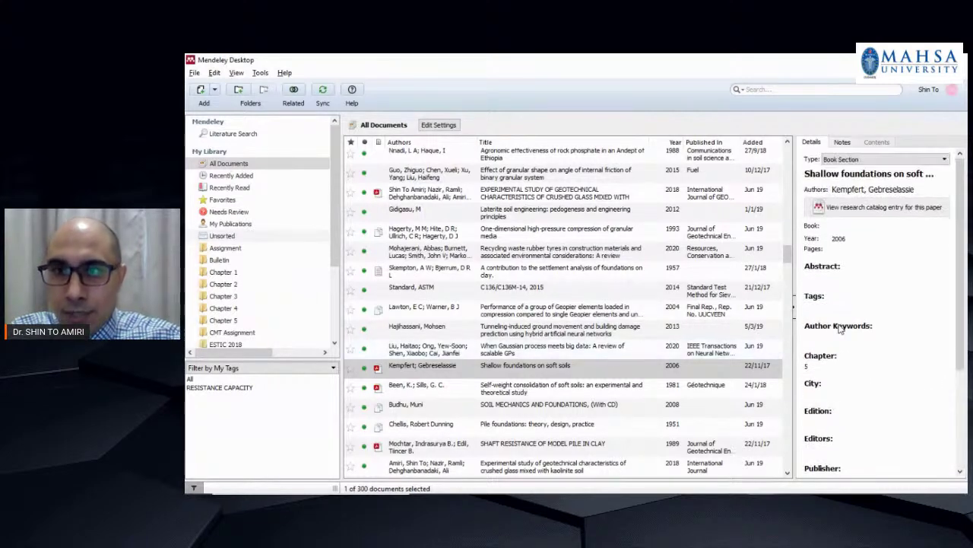
pyautogui.click(490, 370)
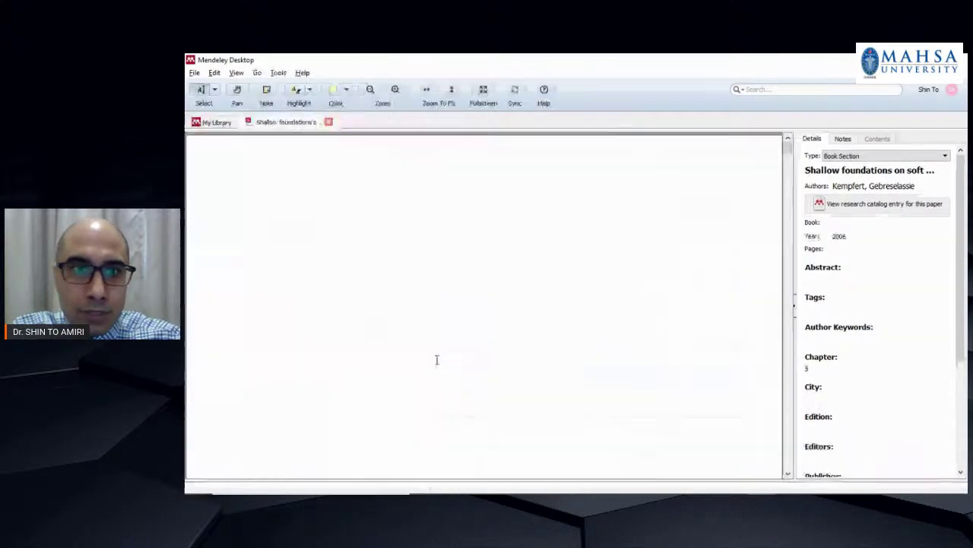
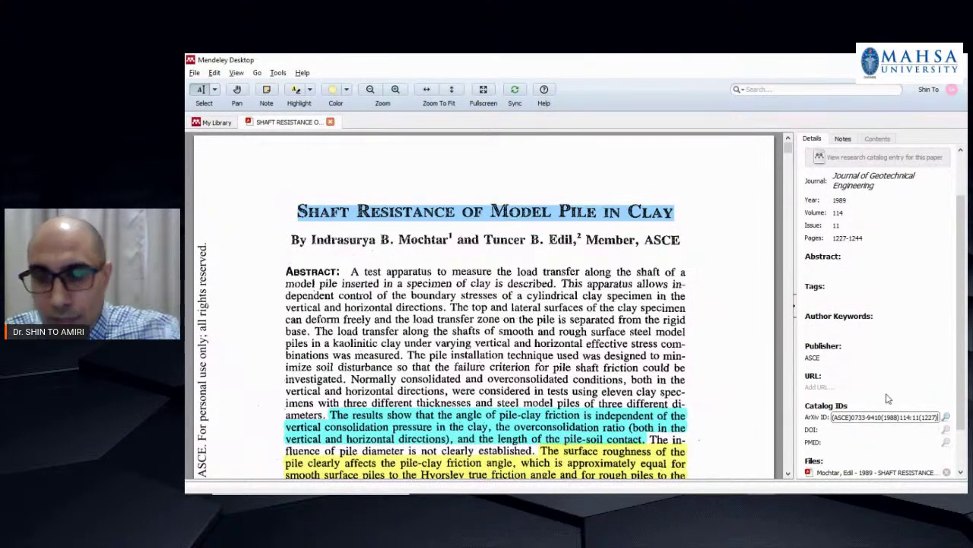
pyautogui.rightClick(850, 418)
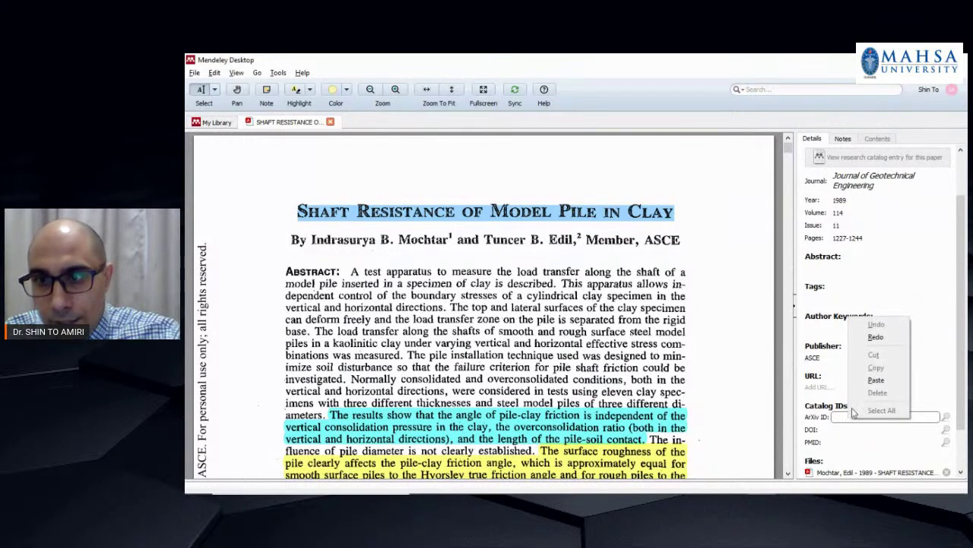
pyautogui.click(893, 381)
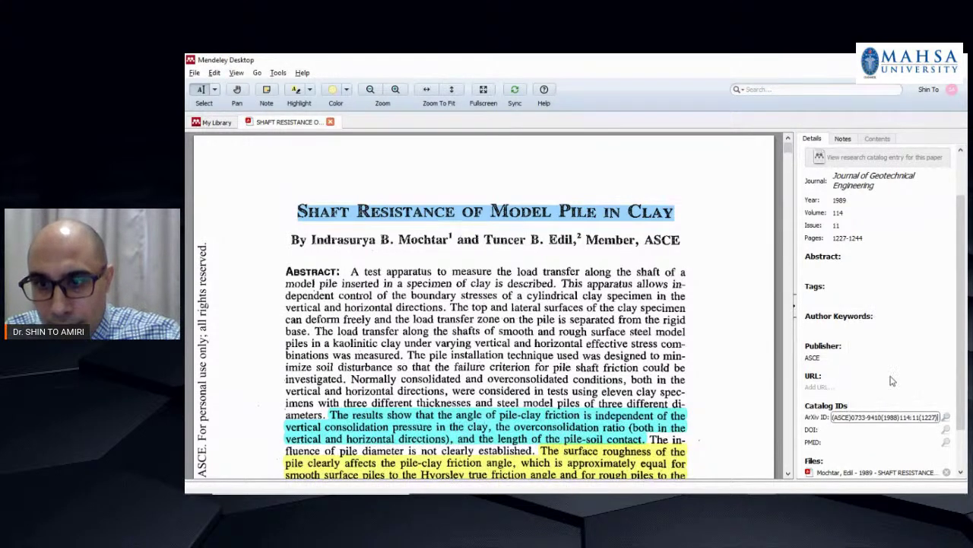
pyautogui.click(947, 418)
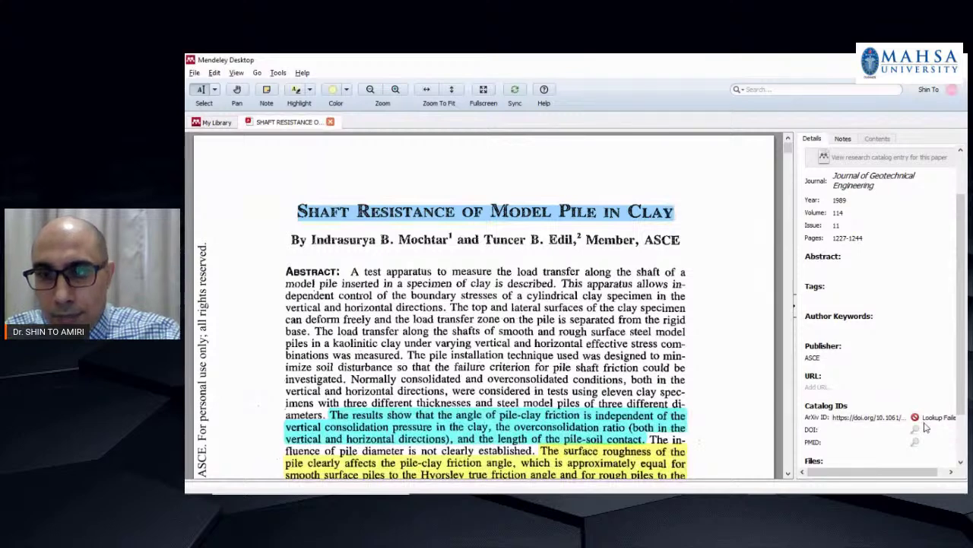
pyautogui.scroll(2, 863, 257)
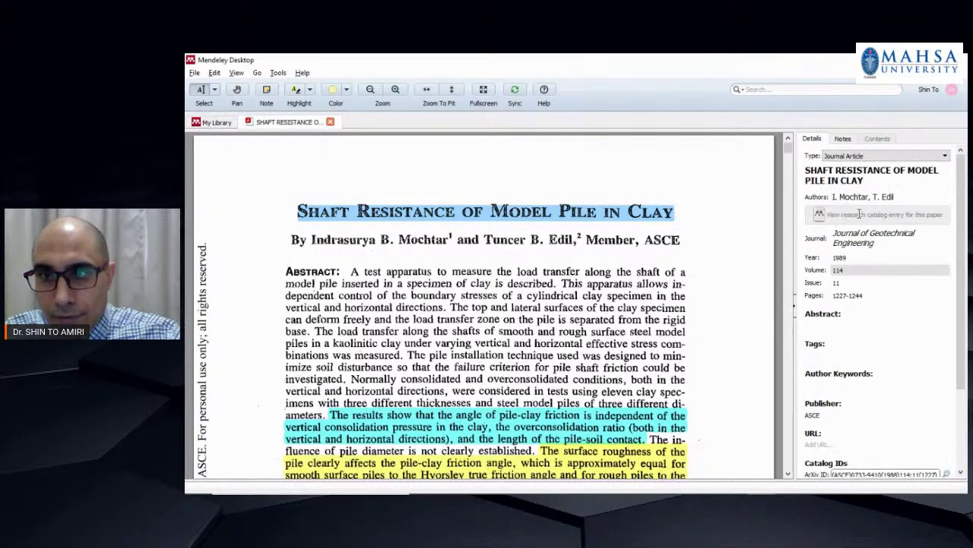
pyautogui.scroll(-3, 842, 219)
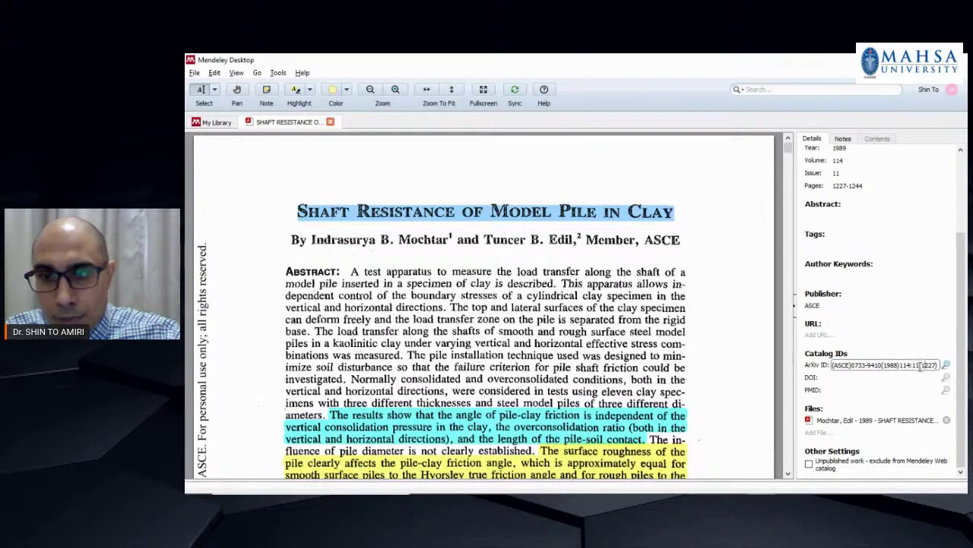
# Copy the full abstract text from the "Shaft Resistance of Model Pile in Clay" PDF into the reference's Abstract field.
pyautogui.scroll(3, 858, 324)
pyautogui.click(843, 322)
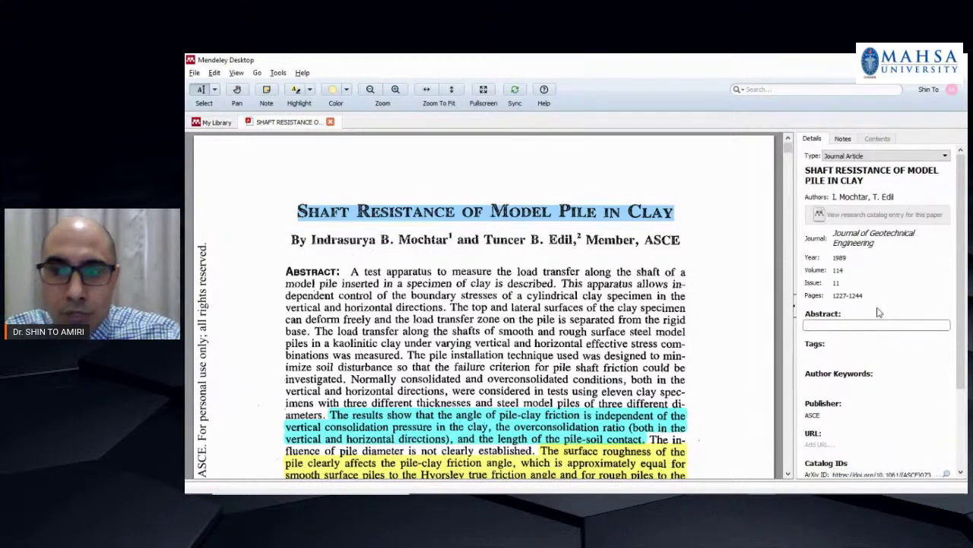
pyautogui.scroll(-1, 322, 286)
pyautogui.moveTo(351, 214); pyautogui.dragTo(624, 449)
pyautogui.click(841, 324)
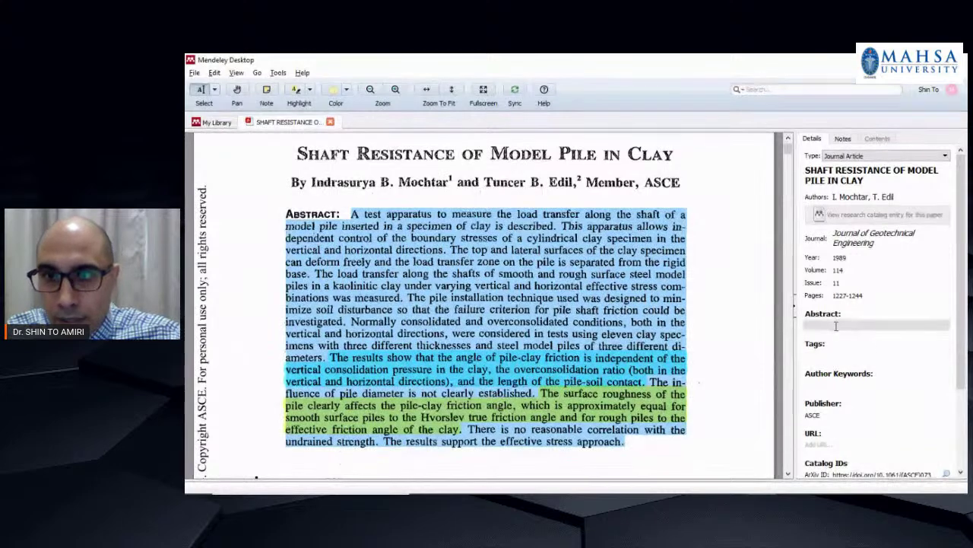
pyautogui.hotkey('ctrl', 'v')
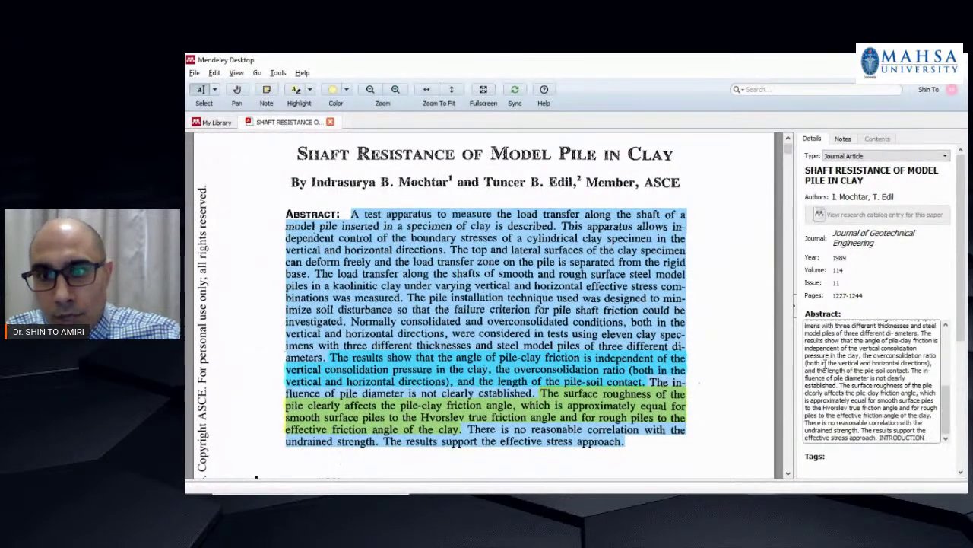
pyautogui.click(860, 270)
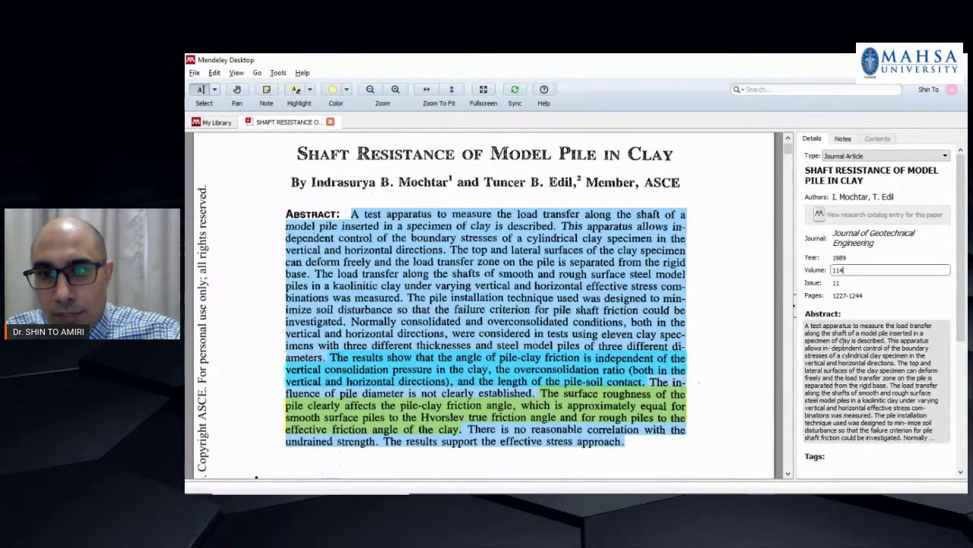
# Copy the article's ascelibrary.org page address from Chrome and paste it as the reference's URL in Mendeley Desktop.
pyautogui.scroll(-3, 844, 340)
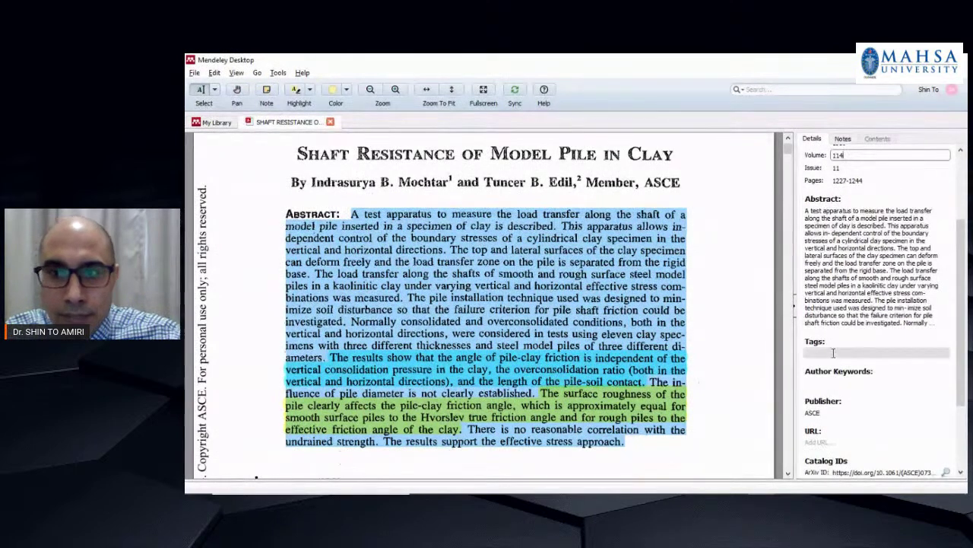
pyautogui.click(833, 352)
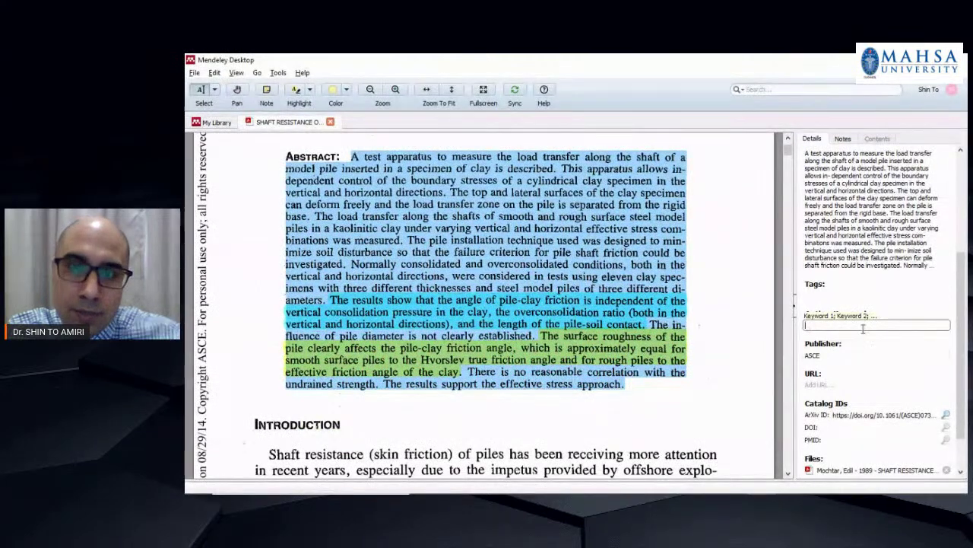
pyautogui.press('Escape')
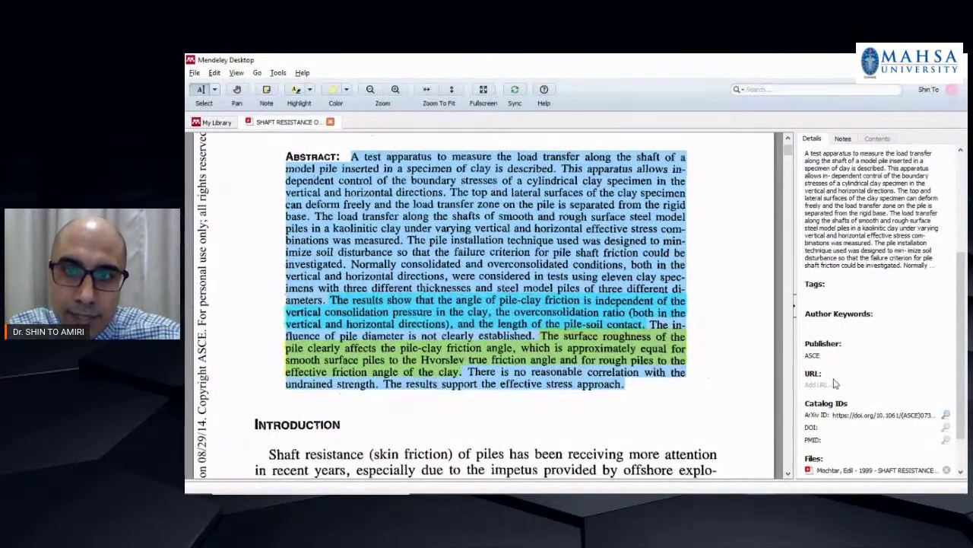
pyautogui.click(833, 383)
pyautogui.hotkey('alt', 'Tab')
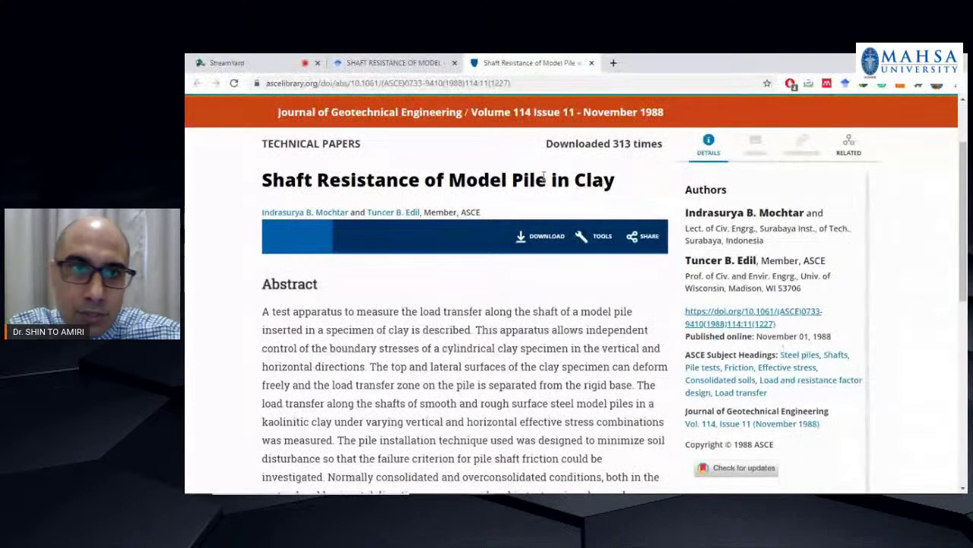
pyautogui.click(454, 81)
pyautogui.hotkey('ctrl', 'c')
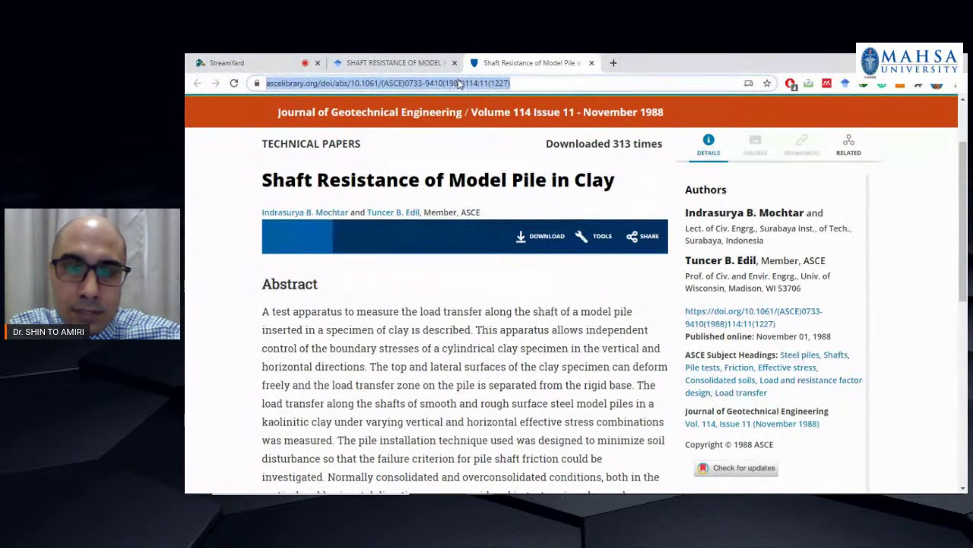
pyautogui.hotkey('alt', 'Tab')
pyautogui.hotkey('ctrl', 'v')
pyautogui.click(874, 327)
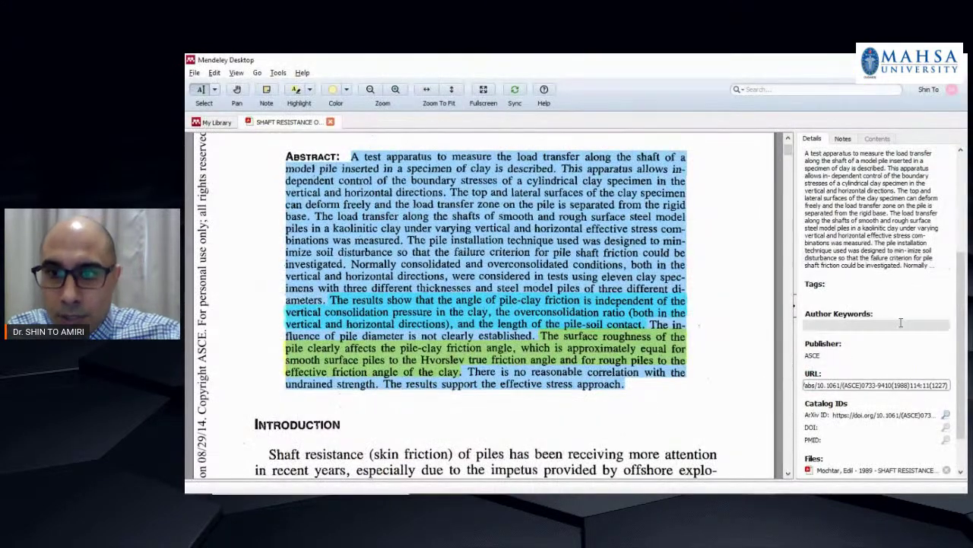
# Check the reference's completed details and close the "Shaft Resistance of Model Pile in Clay" PDF to return to the library.
pyautogui.scroll(-1, 858, 381)
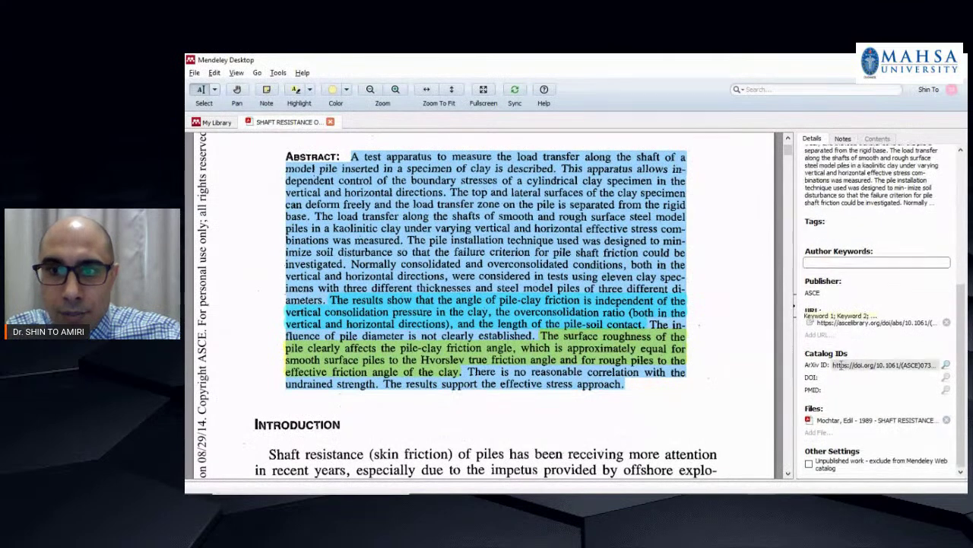
pyautogui.scroll(4, 858, 319)
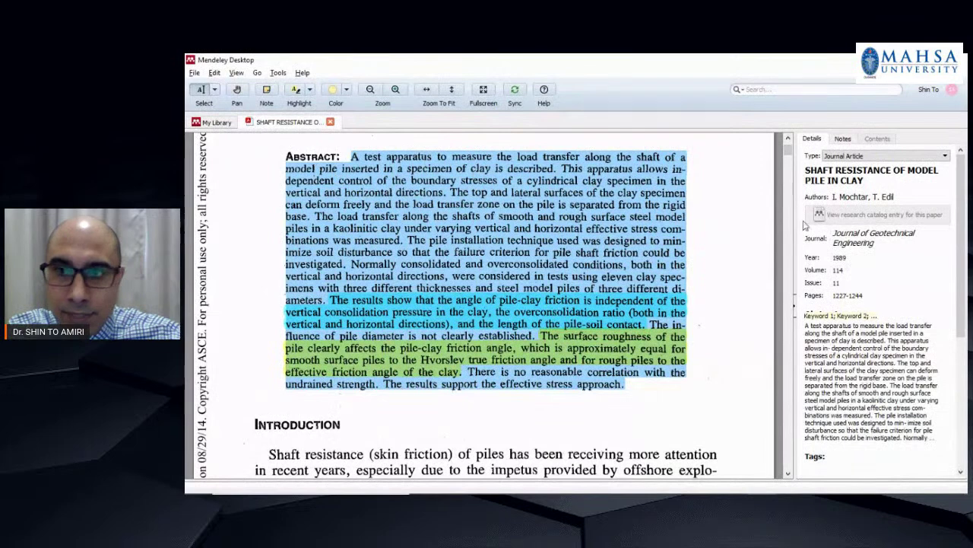
pyautogui.click(330, 123)
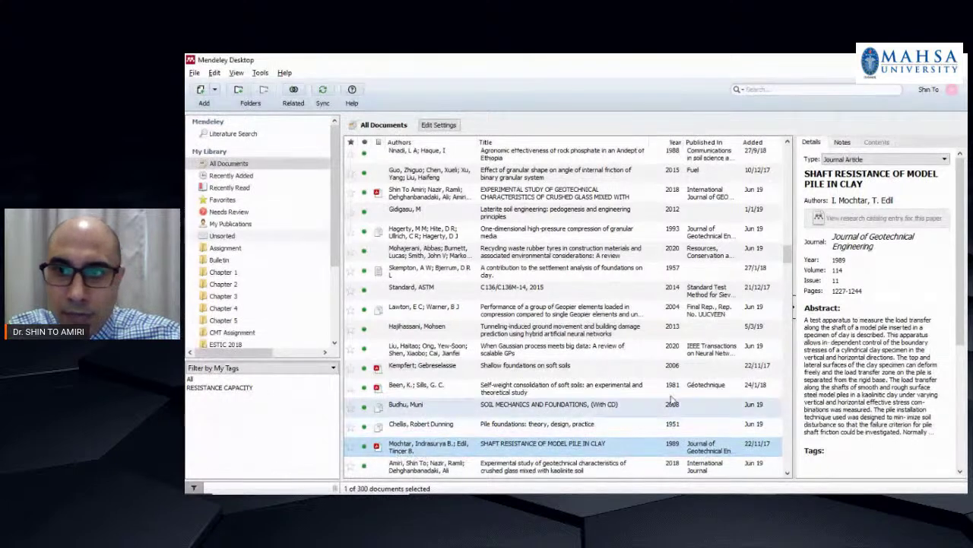
# Examine the empty Tags and Author Keywords fields of "Shaft Resistance of Model Pile in Clay", the tag filter list and neighbouring library references.
pyautogui.scroll(-5, 868, 255)
pyautogui.scroll(5, 864, 245)
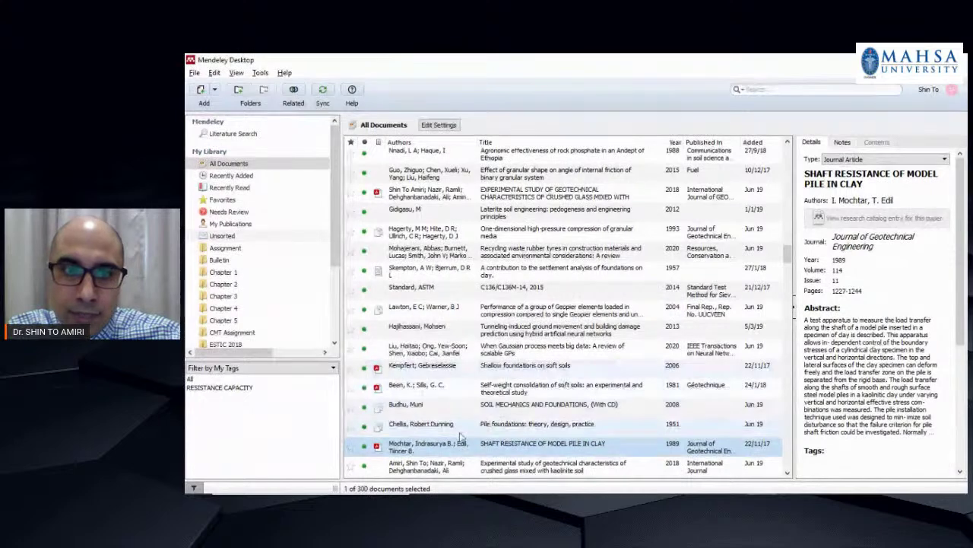
pyautogui.scroll(-5, 875, 342)
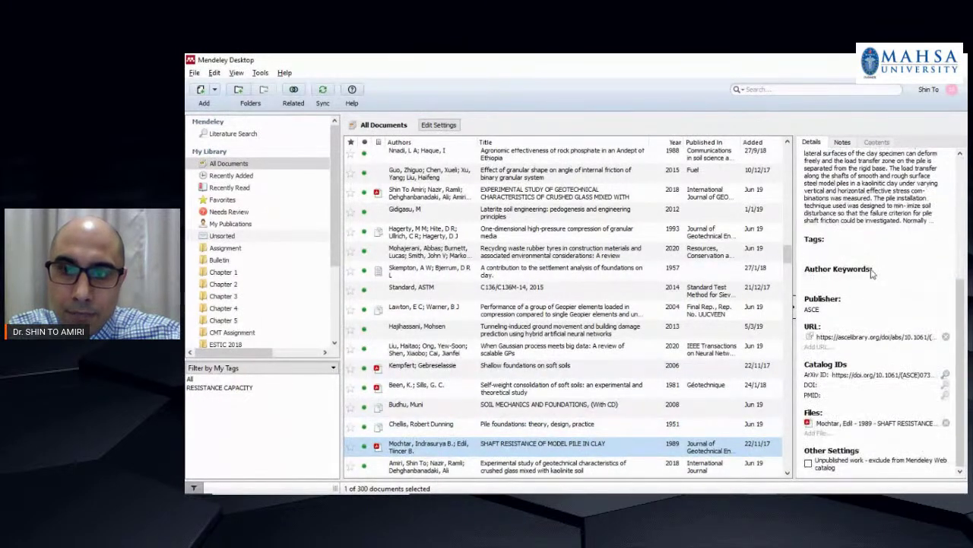
pyautogui.click(843, 283)
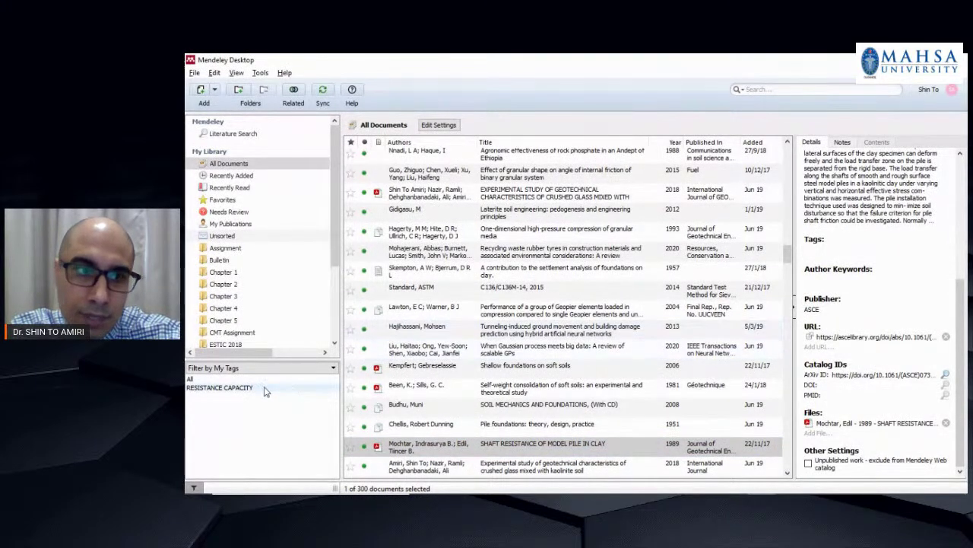
pyautogui.scroll(3, 469, 431)
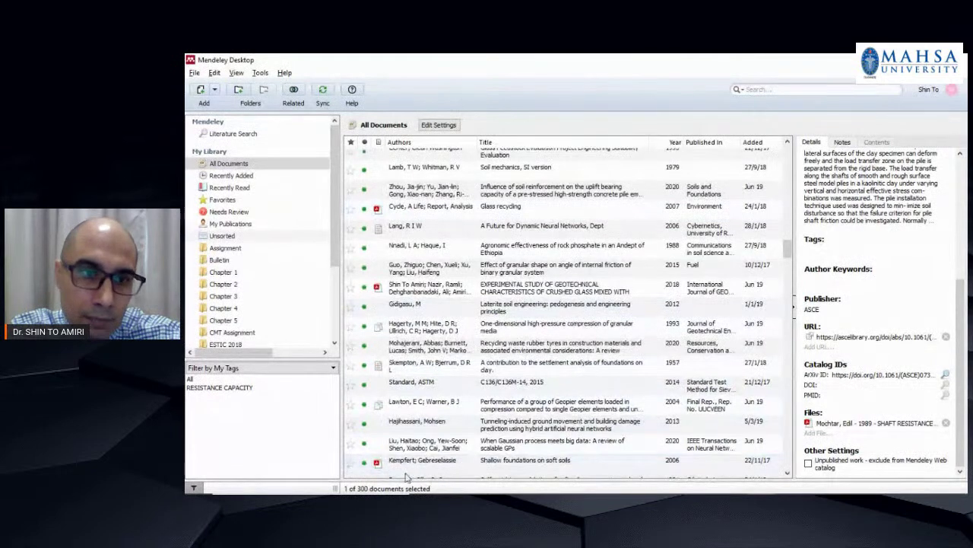
pyautogui.scroll(-3, 533, 346)
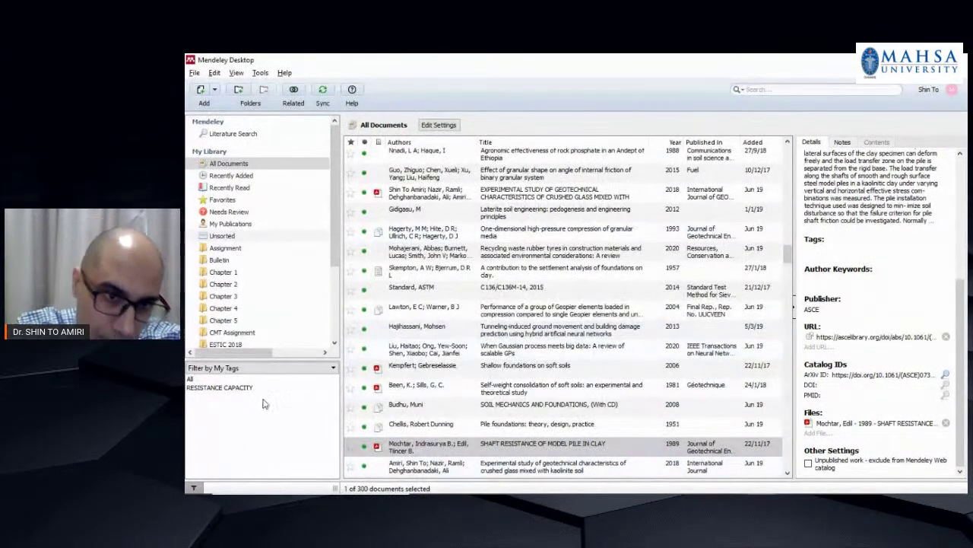
pyautogui.scroll(-5, 310, 442)
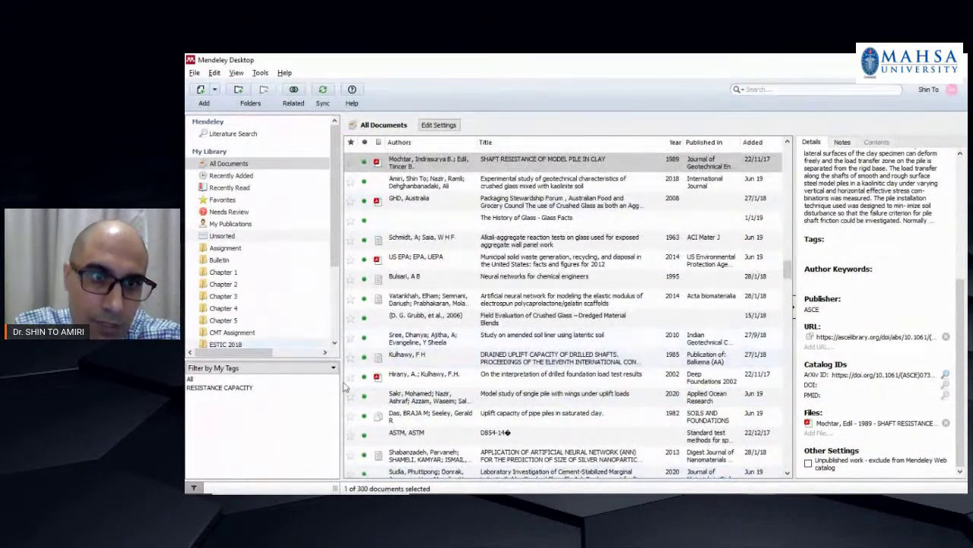
pyautogui.scroll(3, 426, 356)
# Reopen the "Shaft Resistance of Model Pile in Clay" PDF, copy SHAFT RESISTANCE from its title into the Tags field, and close the PDF.
pyautogui.click(415, 261)
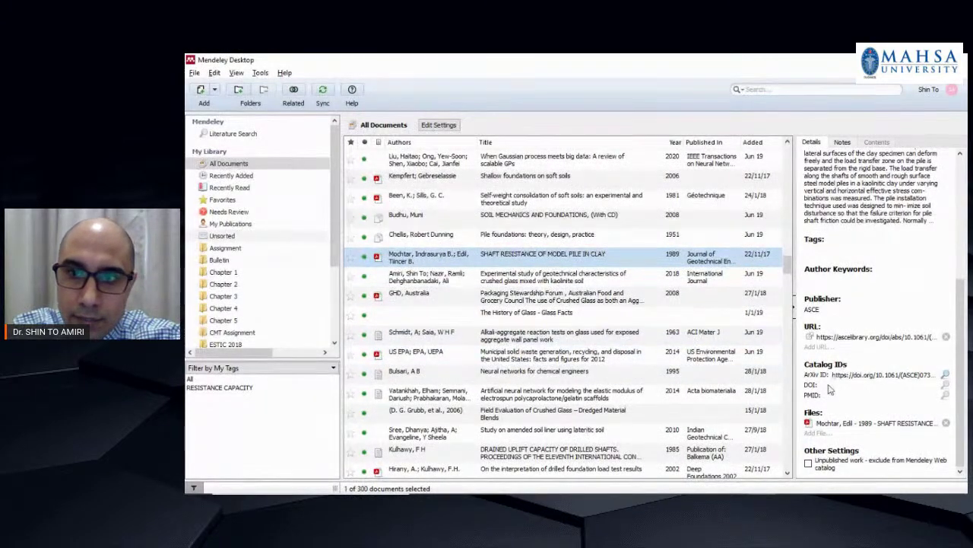
pyautogui.click(819, 253)
pyautogui.doubleClick(406, 259)
pyautogui.scroll(3, 403, 262)
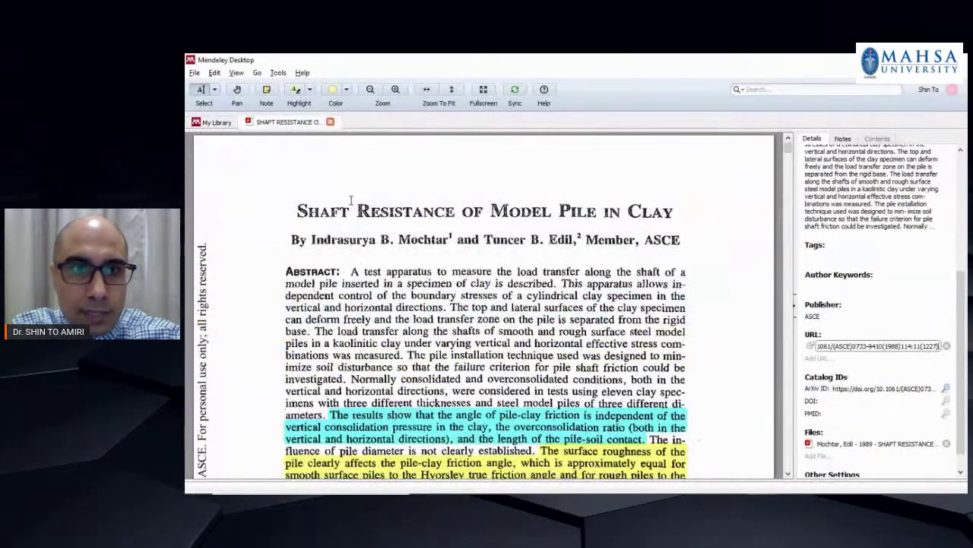
pyautogui.moveTo(305, 215); pyautogui.dragTo(454, 213)
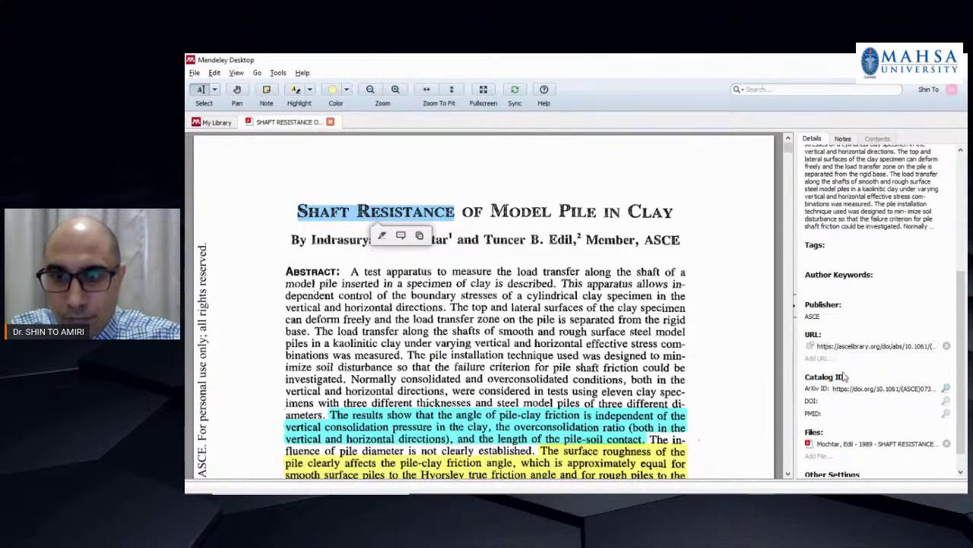
pyautogui.scroll(-1, 837, 376)
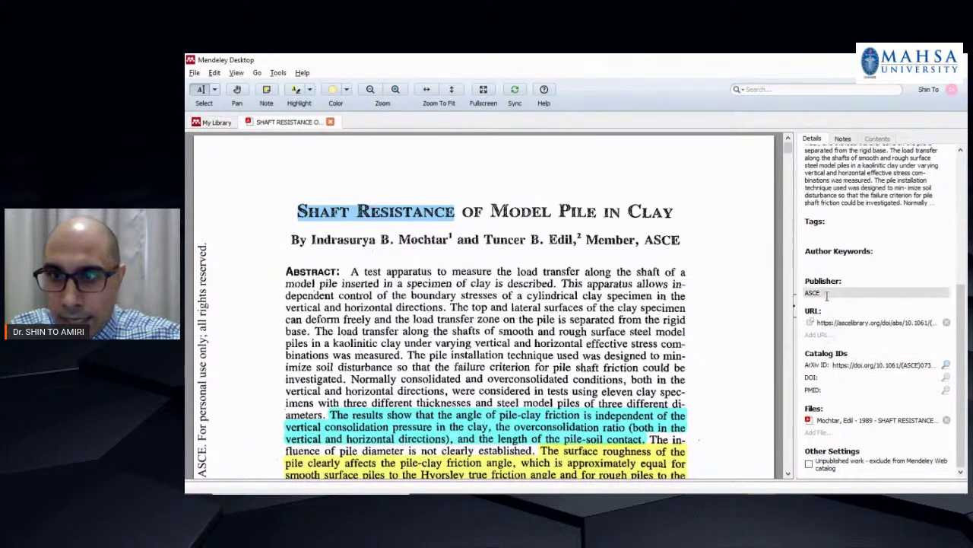
pyautogui.click(855, 239)
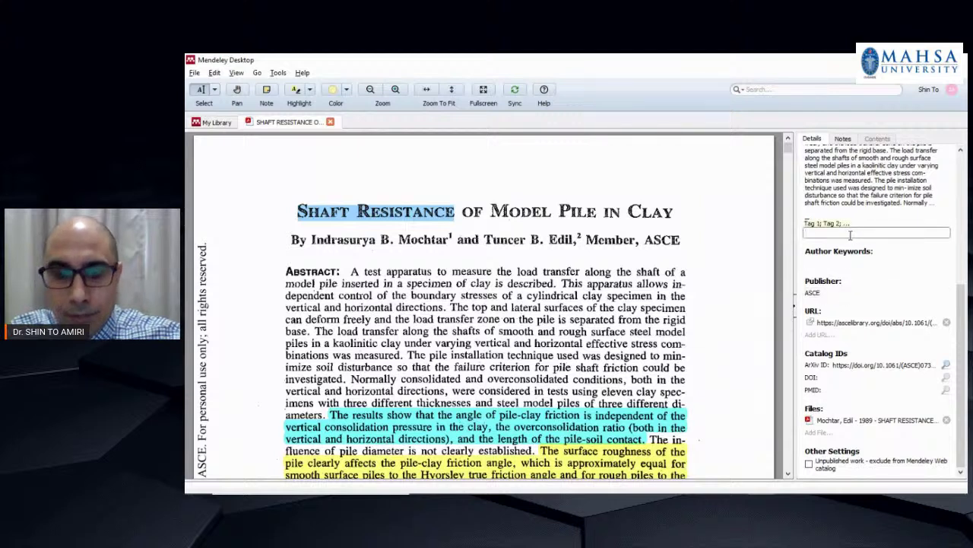
pyautogui.press('Return')
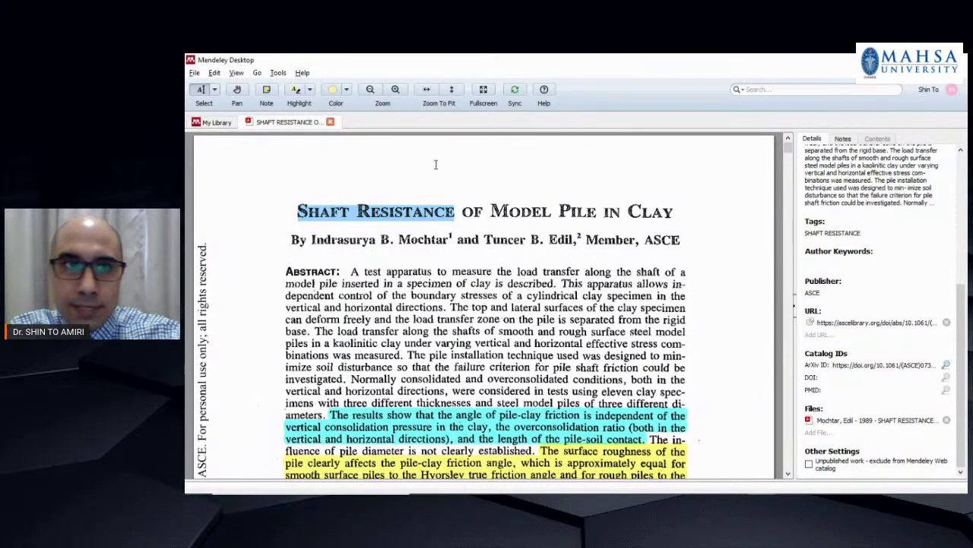
pyautogui.click(330, 122)
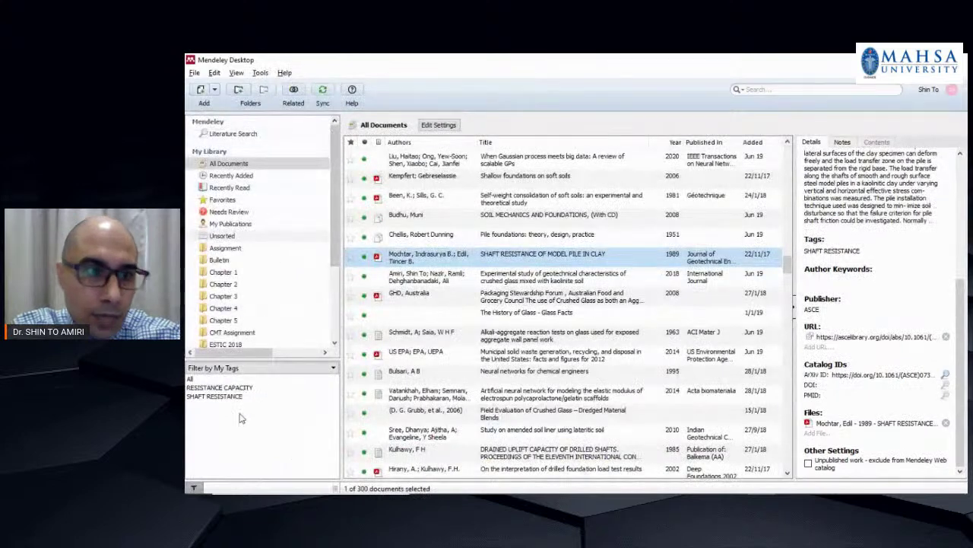
# Filter the library by the SHAFT RESISTANCE tag and by RESISTANCE CAPACITY, and restore the full document list.
pyautogui.click(201, 397)
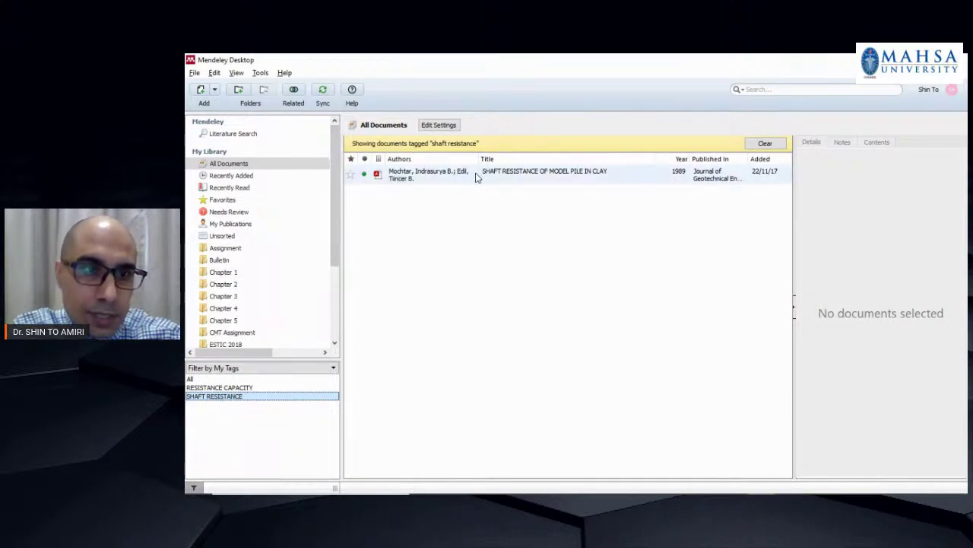
pyautogui.click(192, 379)
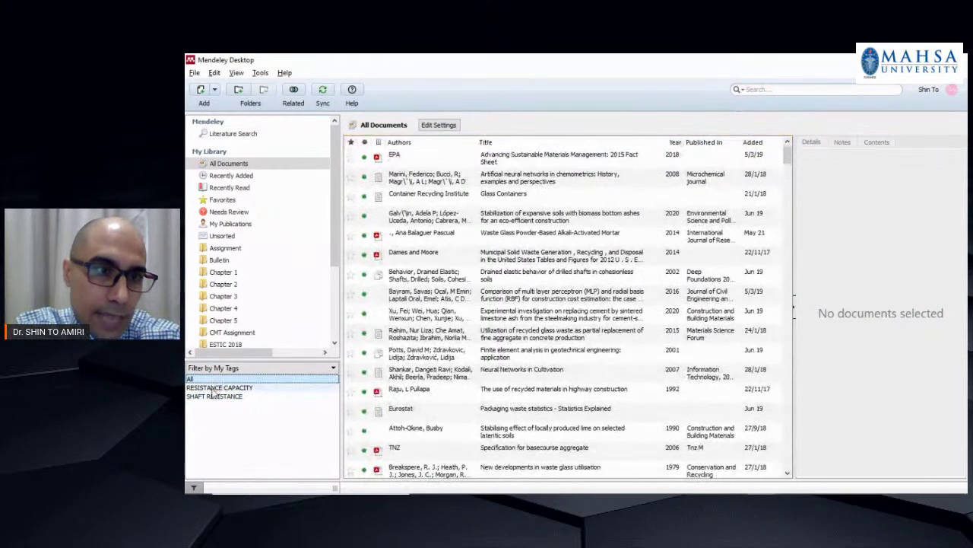
pyautogui.click(215, 388)
pyautogui.click(224, 164)
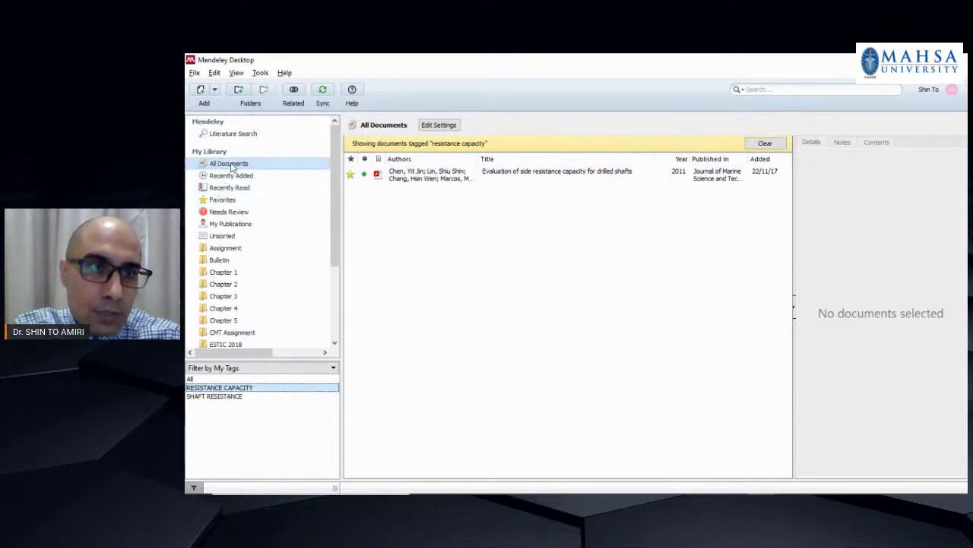
pyautogui.click(215, 379)
# Add the tag SHAFT RESISTANCE to the reference "Uplift Capacity of Axially Loaded Piles in Clays".
pyautogui.scroll(-5, 450, 298)
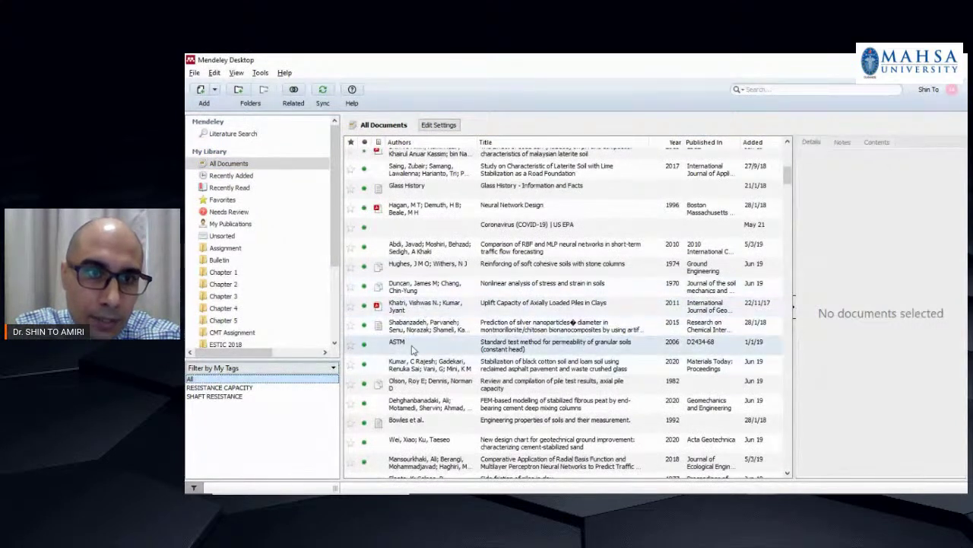
pyautogui.click(403, 309)
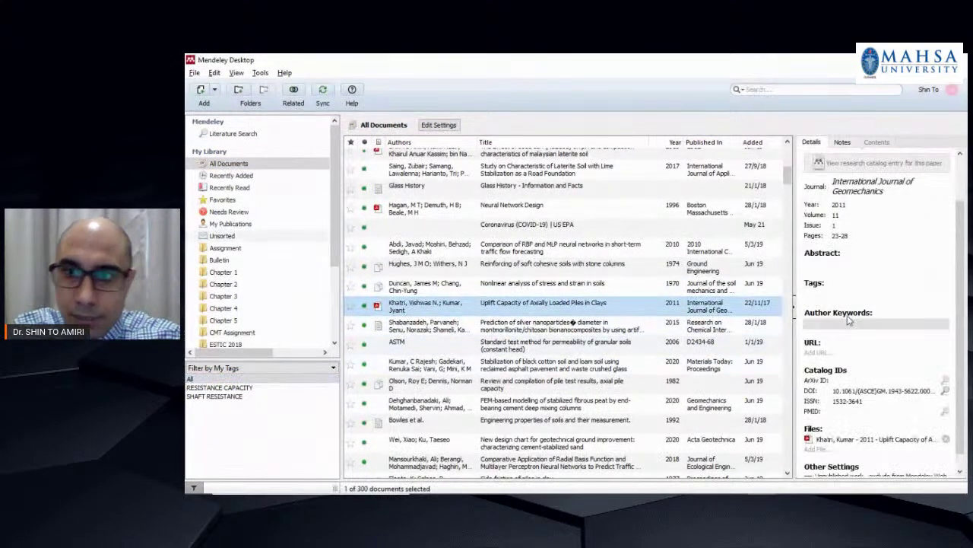
pyautogui.click(834, 297)
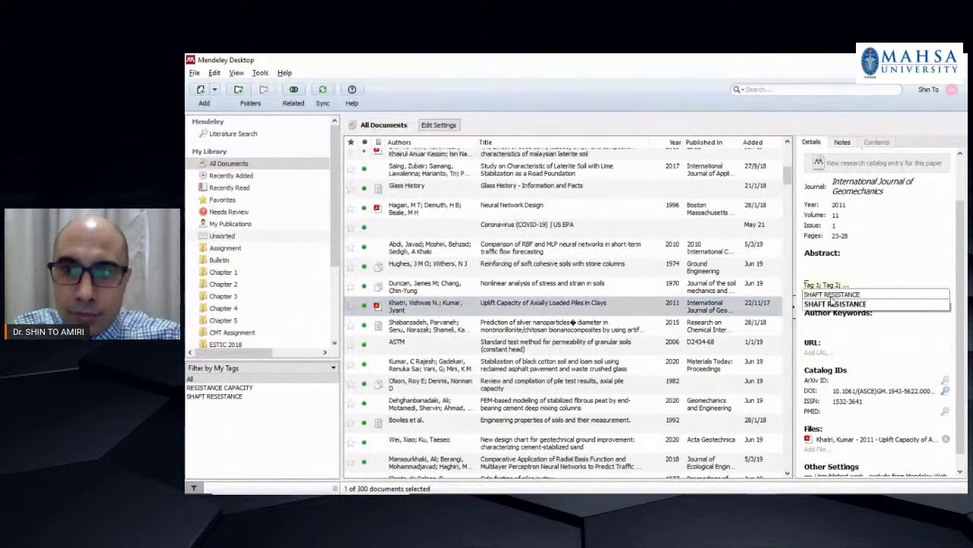
pyautogui.click(758, 328)
# Add the tag SHAFT RESISTANCE to "Soil Stabilization Using Bitumen Emulsion and Cement Combination as Additive".
pyautogui.scroll(-5, 424, 367)
pyautogui.scroll(-3, 424, 373)
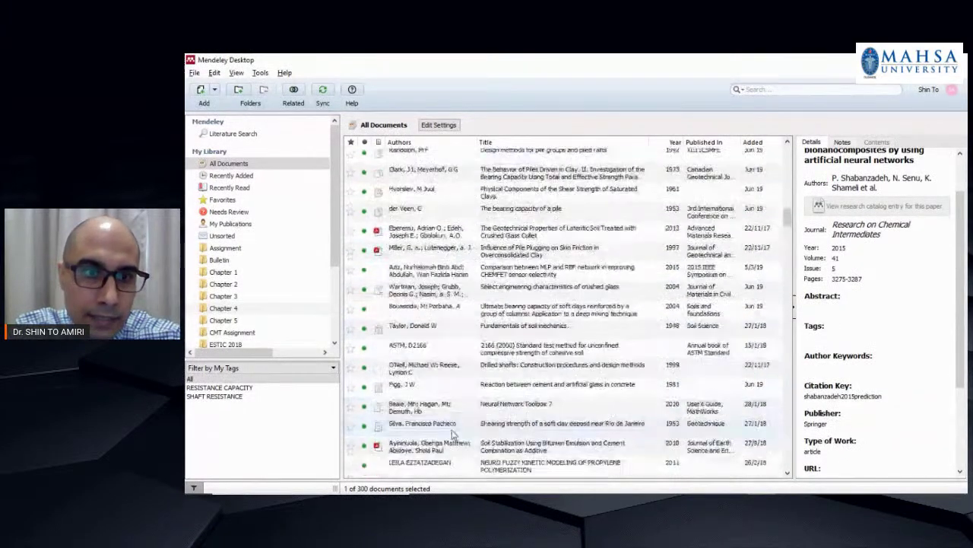
pyautogui.click(426, 446)
pyautogui.click(852, 296)
pyautogui.write('SHAFT RESISTANCE')
pyautogui.click(742, 331)
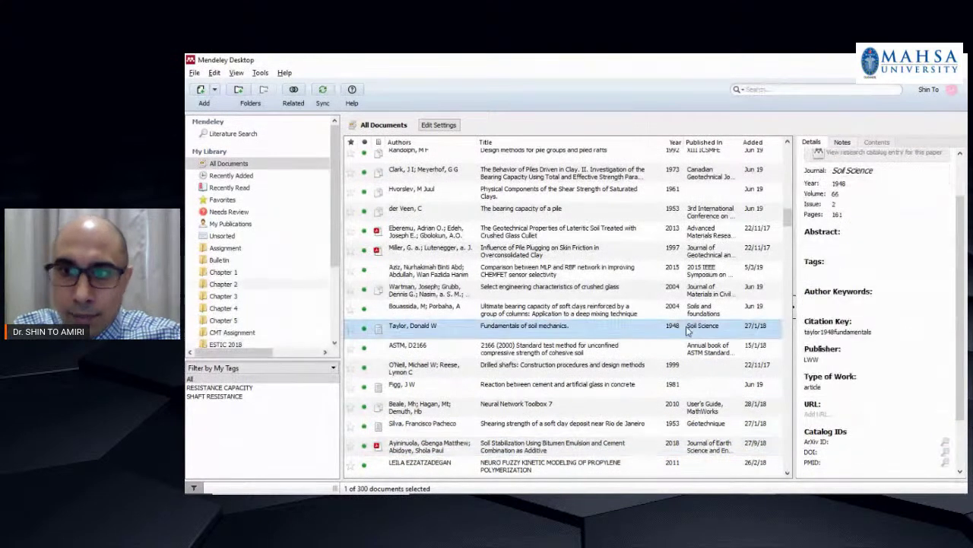
# Filter the library by the SHAFT RESISTANCE tag and check the tagged documents in Unsorted, Chapter 2 and Recently Read.
pyautogui.click(216, 397)
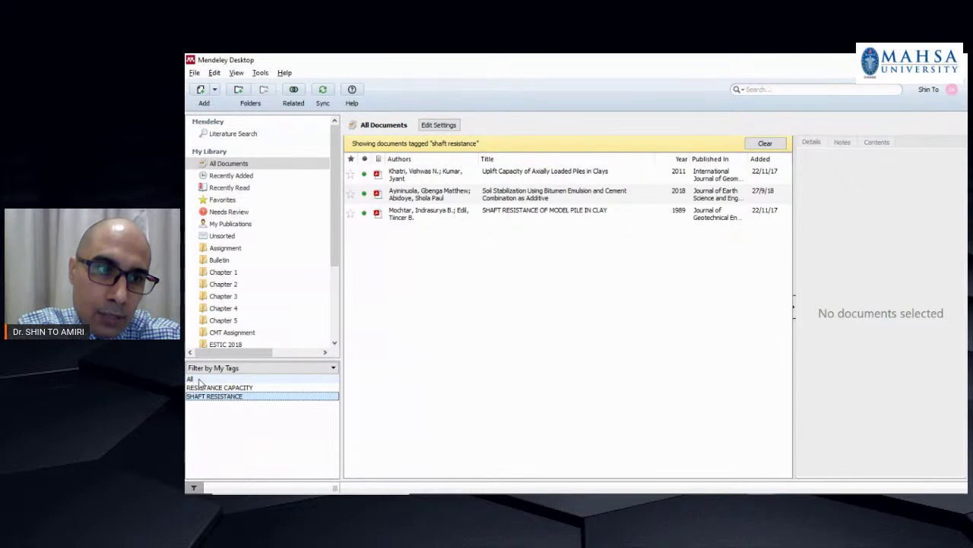
pyautogui.click(201, 379)
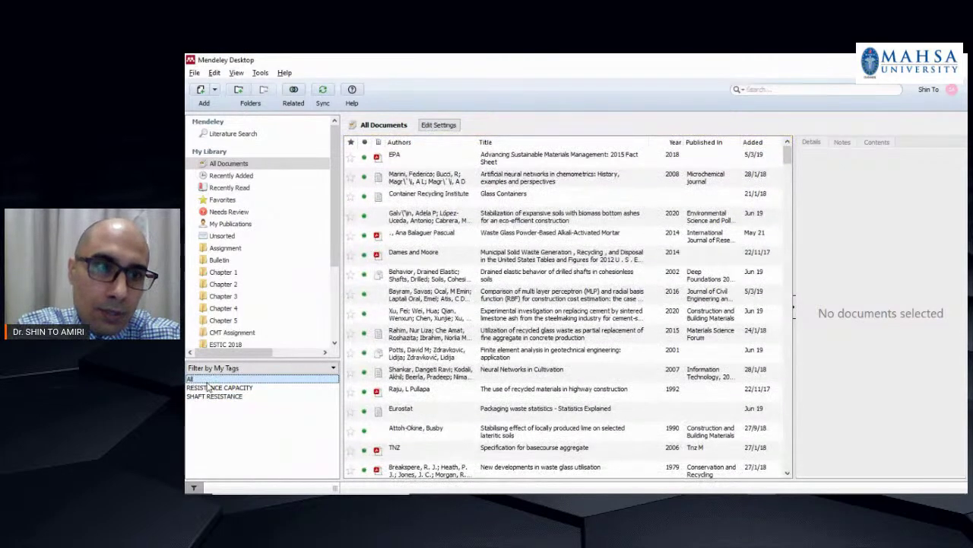
pyautogui.click(214, 396)
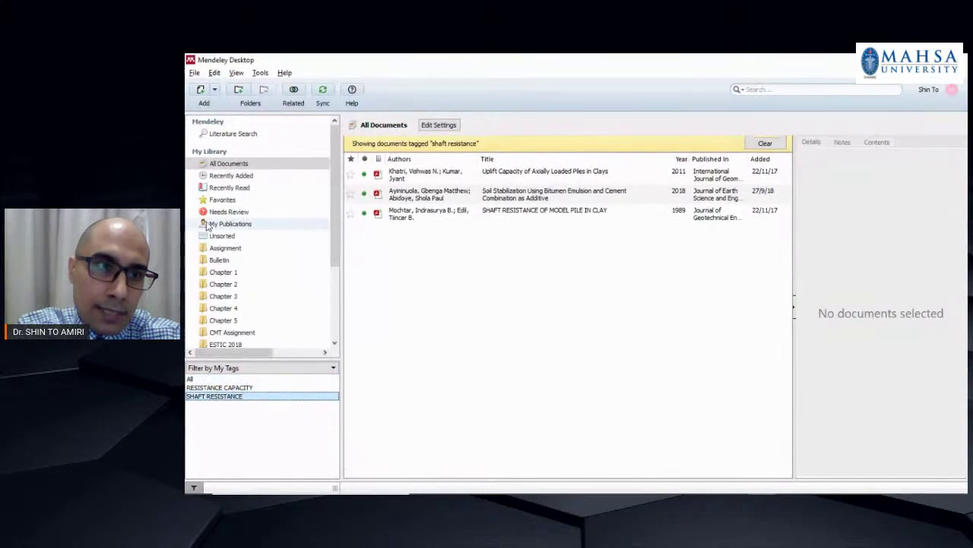
pyautogui.click(239, 166)
pyautogui.click(222, 236)
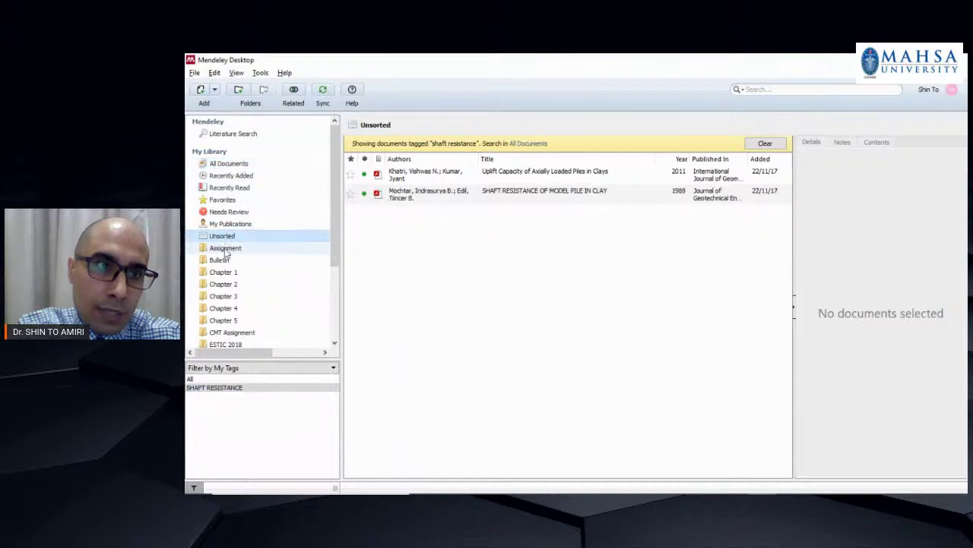
pyautogui.click(223, 284)
pyautogui.click(229, 187)
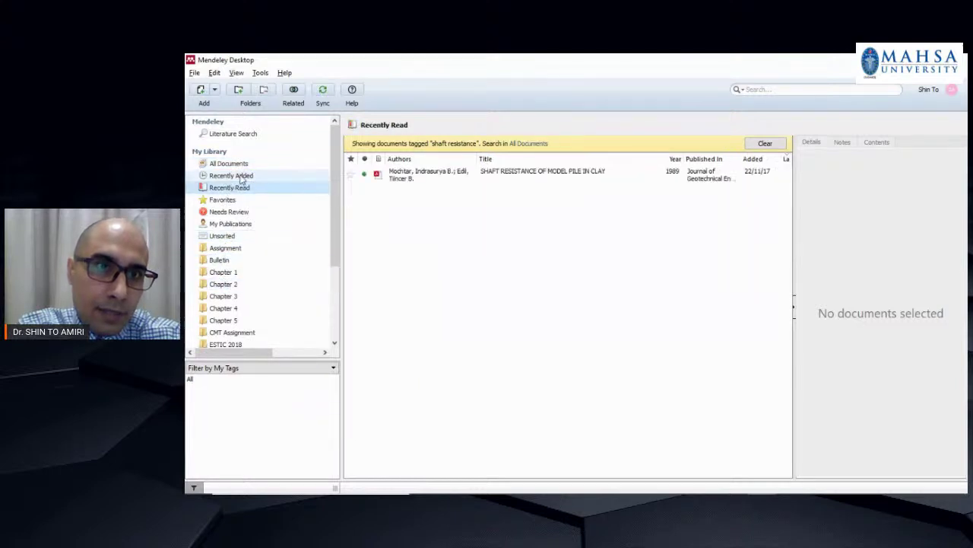
# Return to All Documents, filter by the RESISTANCE CAPACITY tag, and clear the tag filter.
pyautogui.click(222, 165)
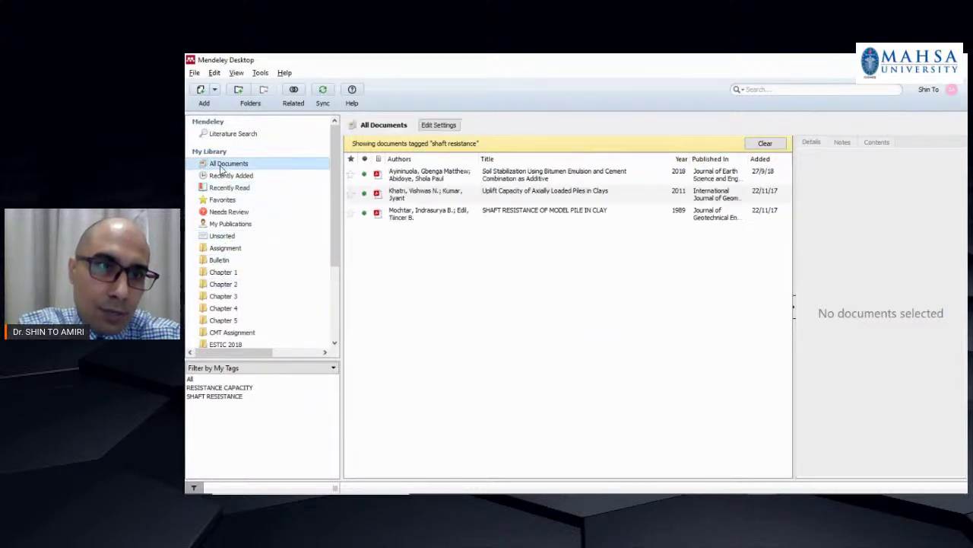
pyautogui.click(212, 387)
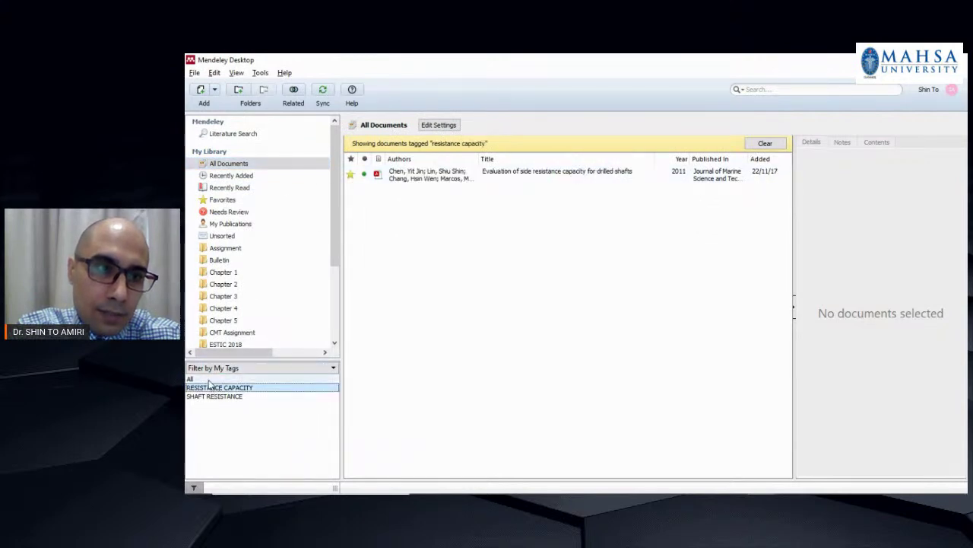
pyautogui.click(194, 380)
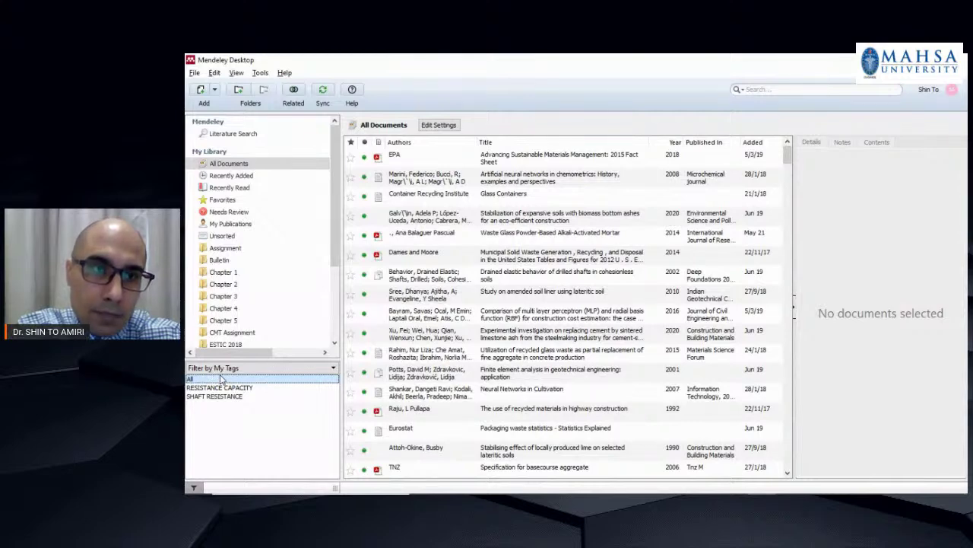
# Open the 2014 Dames and Moore municipal solid waste PDF, look at its first pages, and close it.
pyautogui.doubleClick(439, 257)
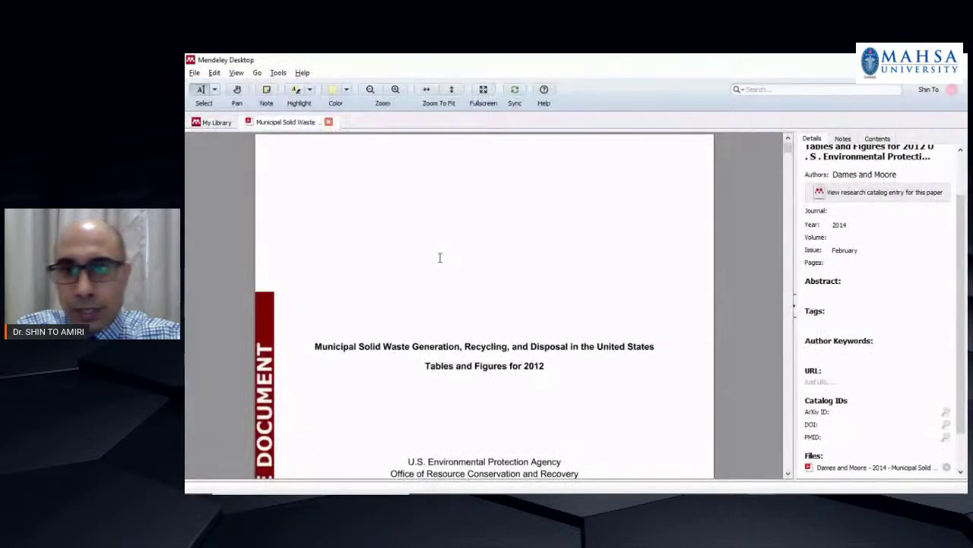
pyautogui.scroll(-3, 439, 239)
pyautogui.scroll(3, 442, 240)
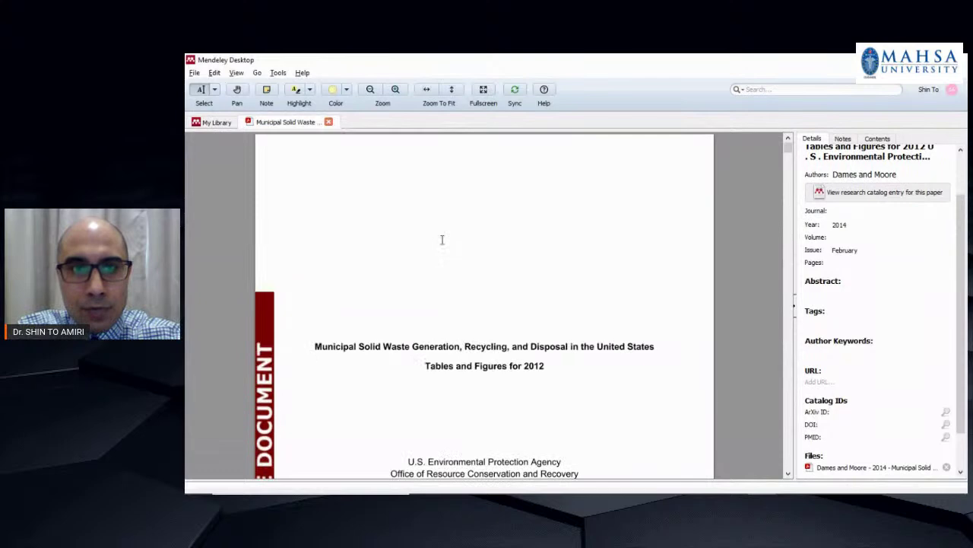
pyautogui.click(329, 121)
# Open the "Waste Glass Powder-Based Alkali-Activated Mortar" PDF at the introduction on page 2.
pyautogui.click(389, 236)
pyautogui.doubleClick(388, 238)
pyautogui.scroll(-5, 397, 240)
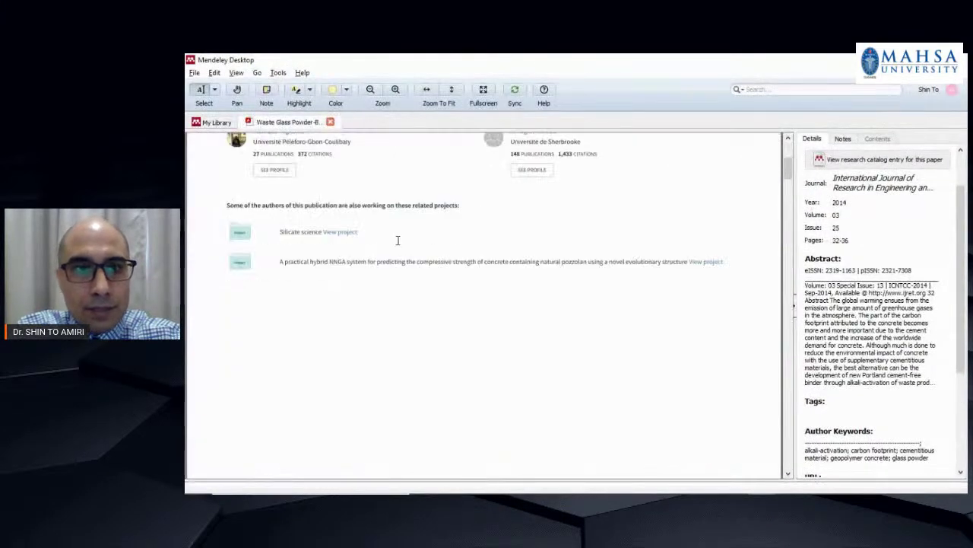
pyautogui.scroll(-5, 406, 246)
pyautogui.scroll(-3, 408, 249)
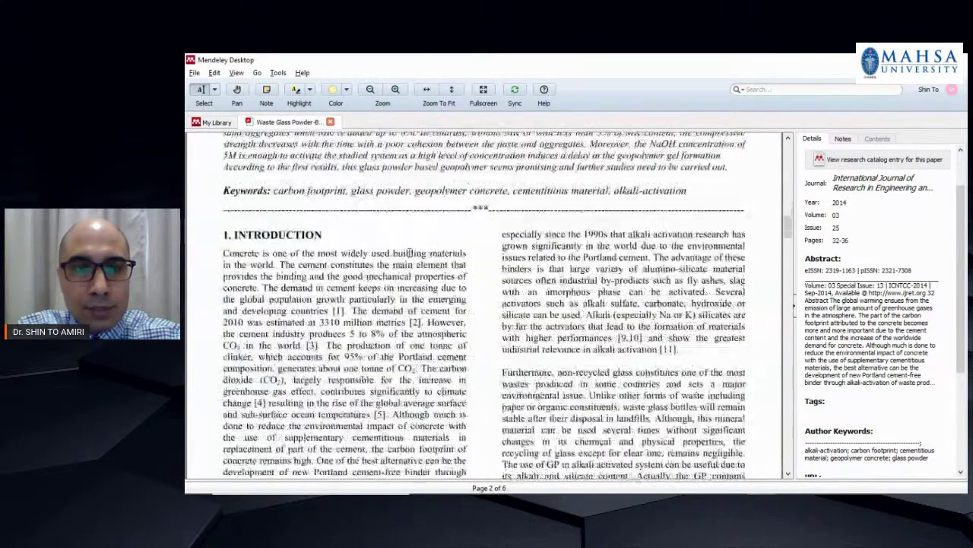
pyautogui.scroll(1, 409, 254)
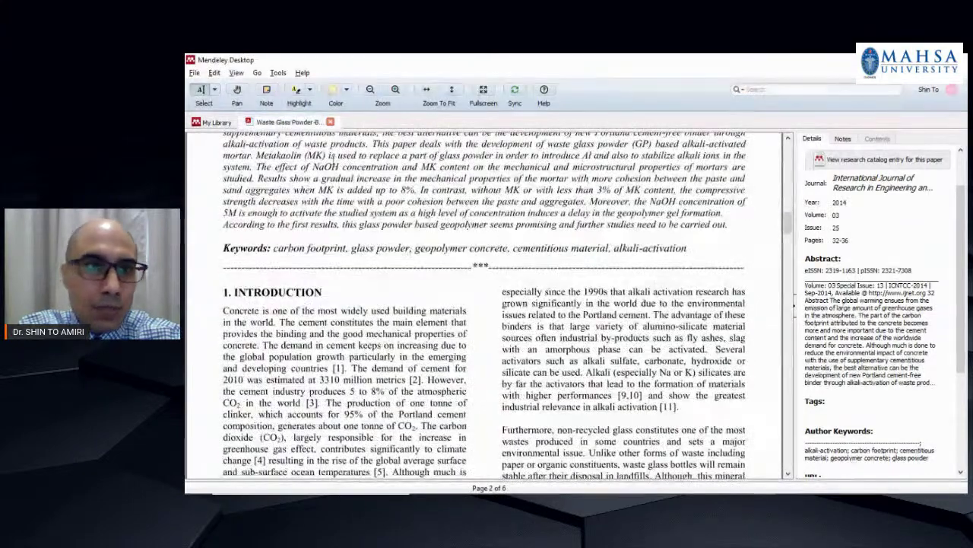
pyautogui.click(238, 90)
pyautogui.moveTo(302, 281); pyautogui.dragTo(301, 184)
pyautogui.click(266, 89)
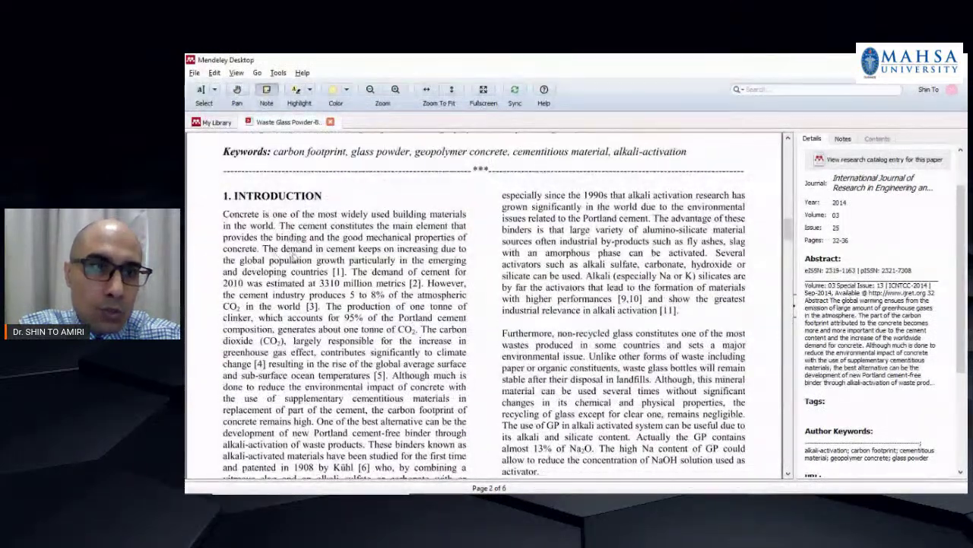
pyautogui.click(326, 266)
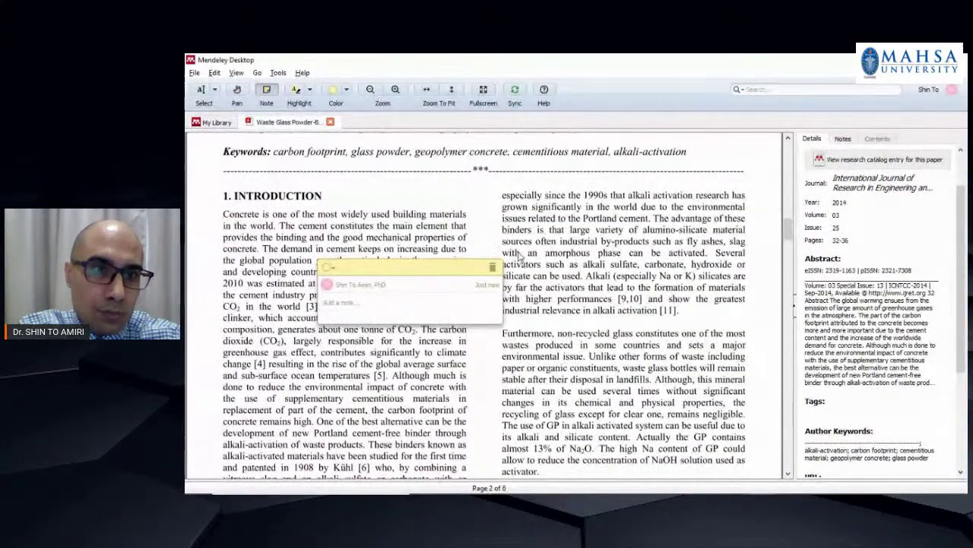
pyautogui.click(495, 248)
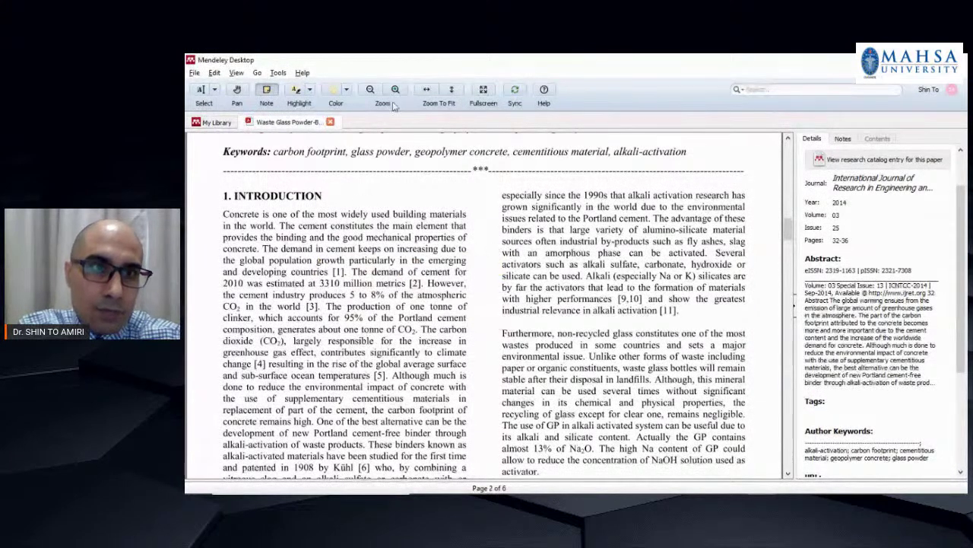
# Add a purple note containing "." beside "The cement constitutes" in the introduction's first paragraph.
pyautogui.click(346, 90)
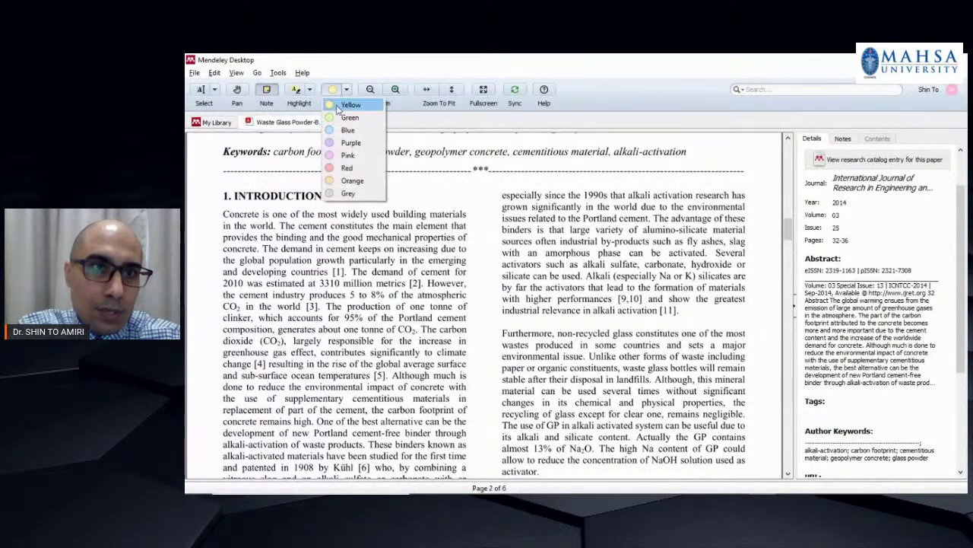
pyautogui.click(351, 142)
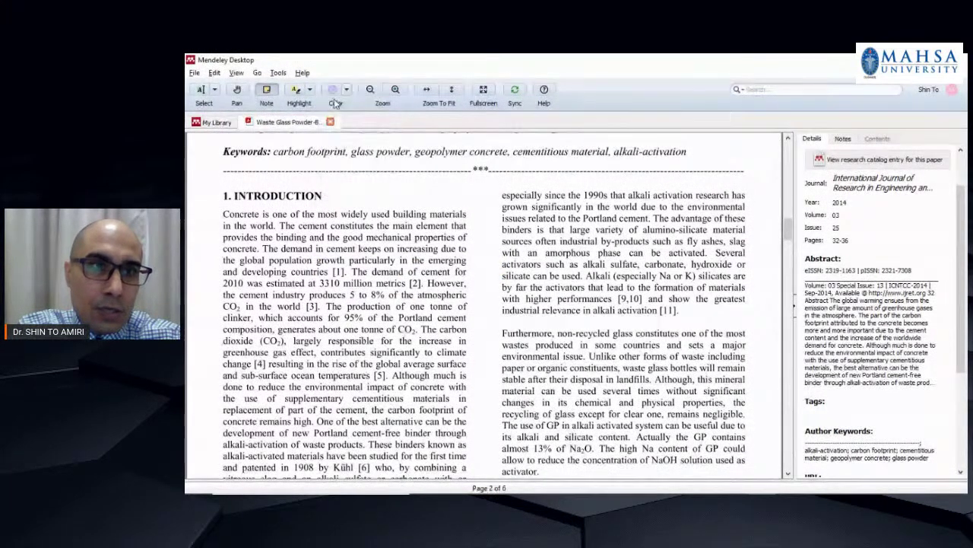
pyautogui.click(323, 242)
pyautogui.click(375, 215)
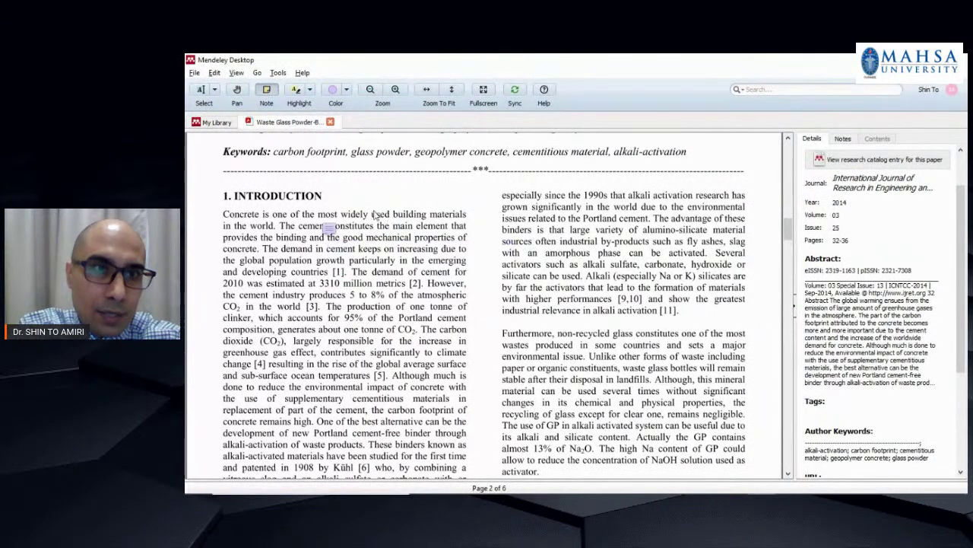
# Highlight the introduction's opening text in blue, from "Concrete is one" through "developing countries [1].".
pyautogui.click(310, 90)
pyautogui.click(310, 90)
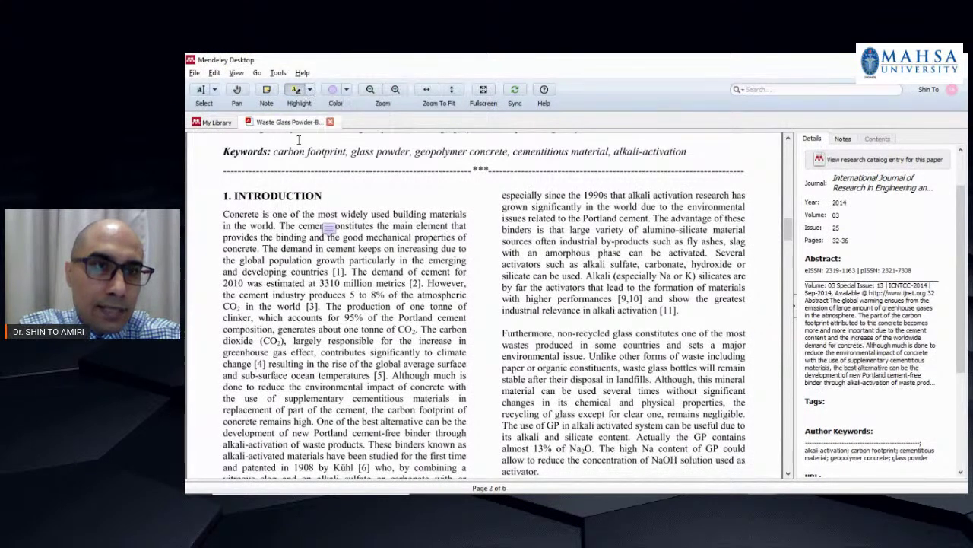
pyautogui.click(346, 90)
pyautogui.click(341, 136)
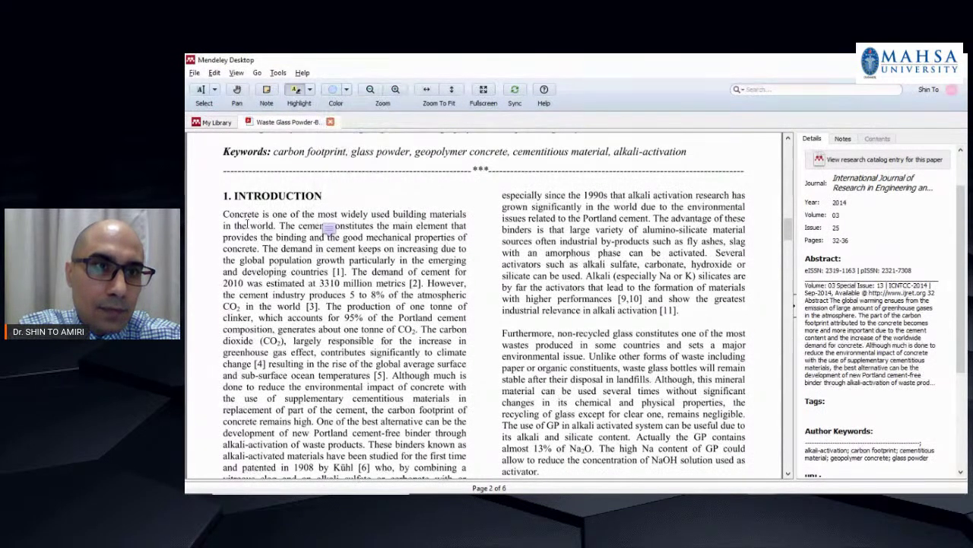
pyautogui.moveTo(224, 219); pyautogui.dragTo(348, 272)
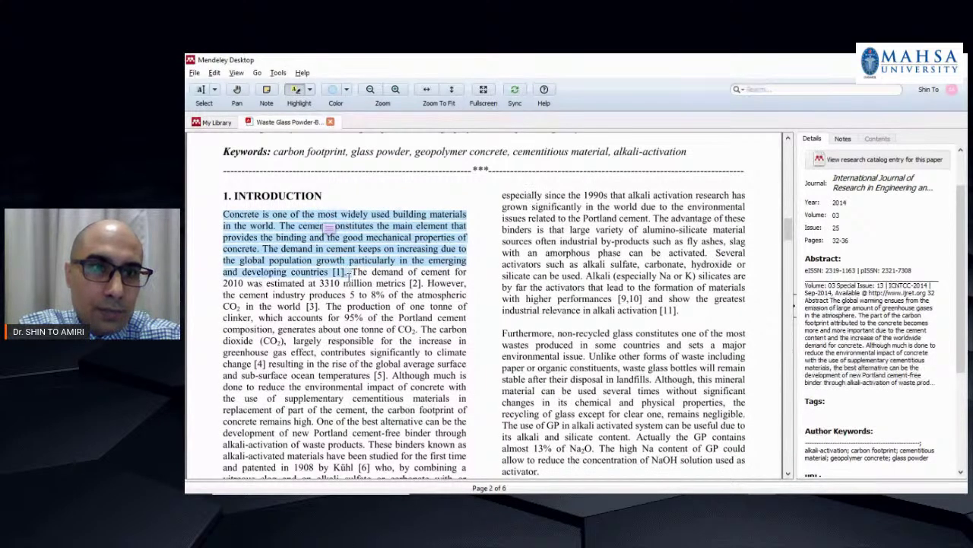
pyautogui.moveTo(350, 299); pyautogui.dragTo(467, 296)
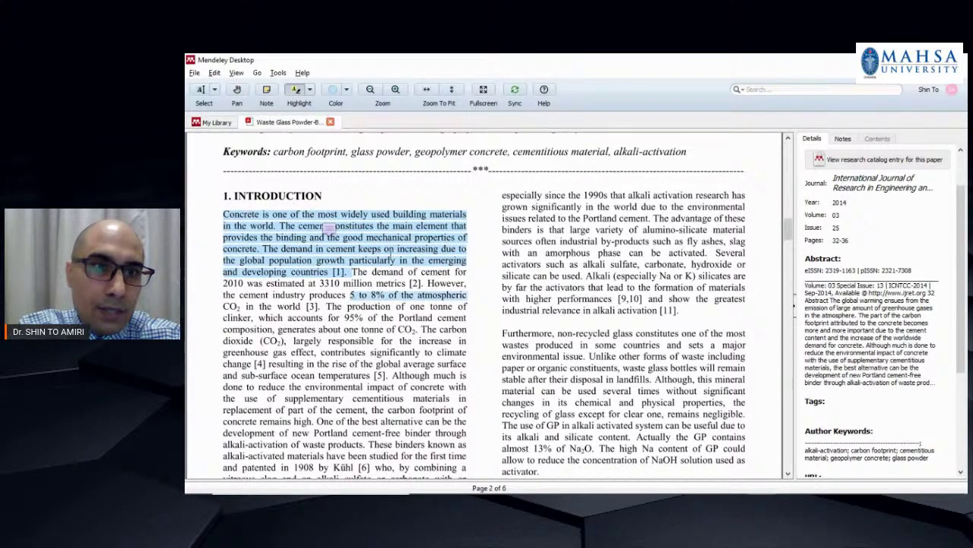
pyautogui.click(390, 254)
pyautogui.moveTo(221, 212); pyautogui.dragTo(349, 273)
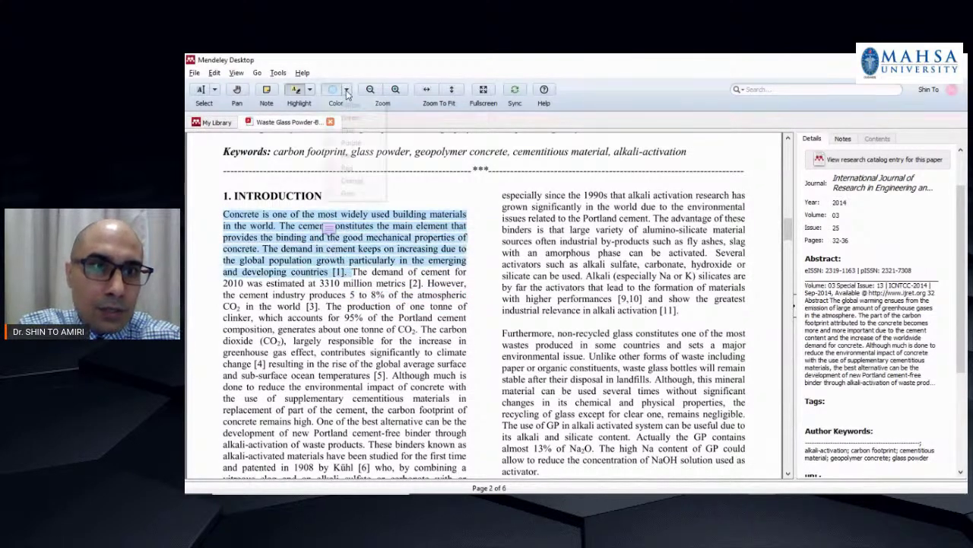
# Highlight "largely responsible for the increase in greenhouse gas effect, contributes significantly to climate" in red in the introduction.
pyautogui.click(346, 89)
pyautogui.click(232, 172)
pyautogui.click(236, 93)
pyautogui.click(310, 90)
pyautogui.click(318, 103)
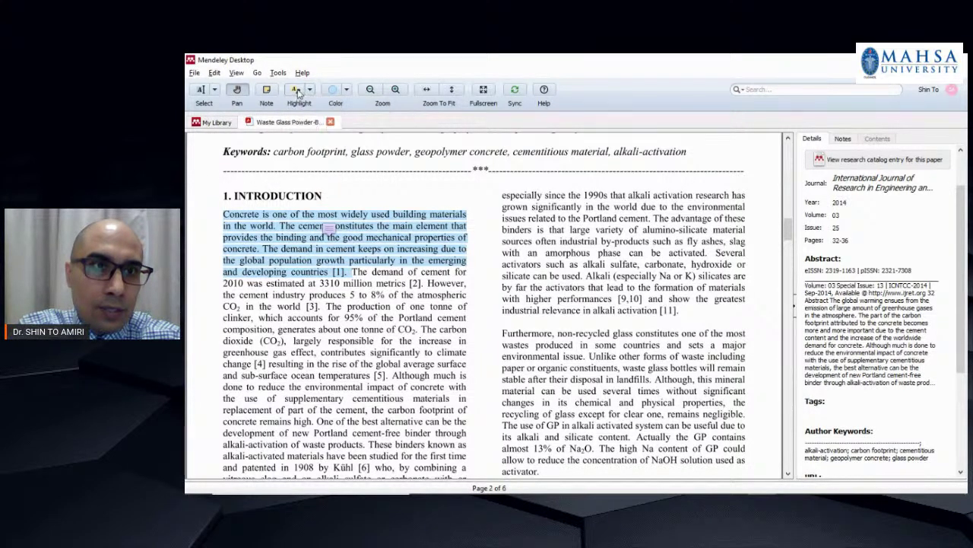
pyautogui.click(346, 91)
pyautogui.click(346, 168)
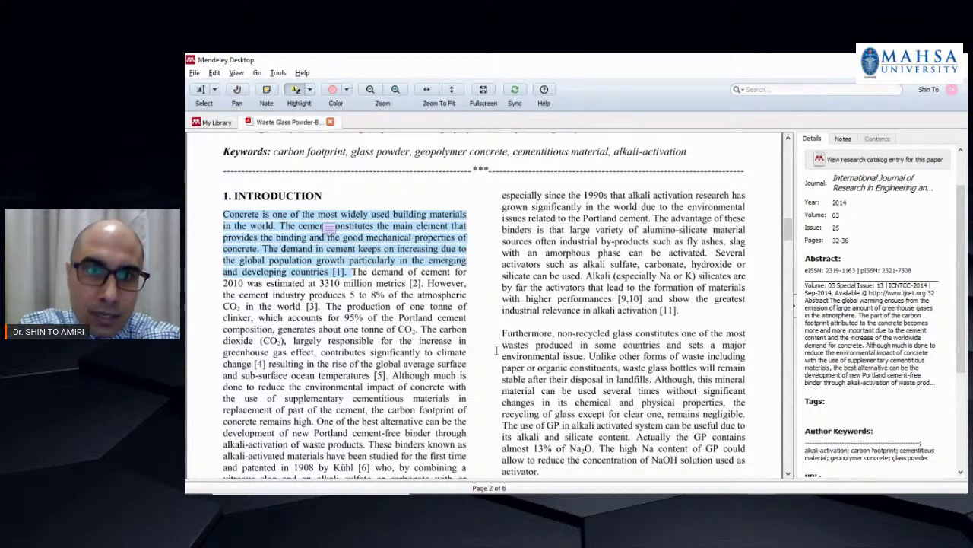
pyautogui.moveTo(502, 335); pyautogui.dragTo(599, 214)
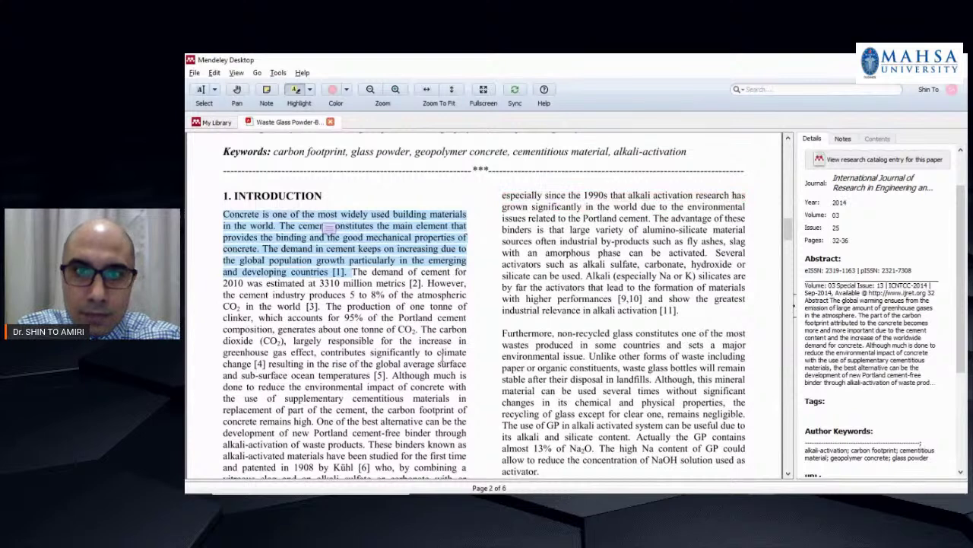
pyautogui.scroll(-2, 278, 357)
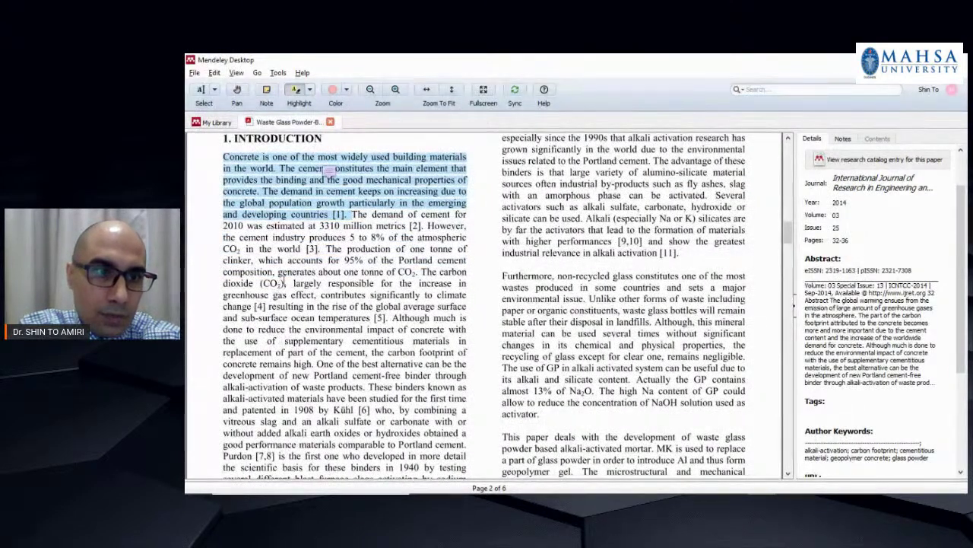
pyautogui.moveTo(293, 283); pyautogui.dragTo(466, 295)
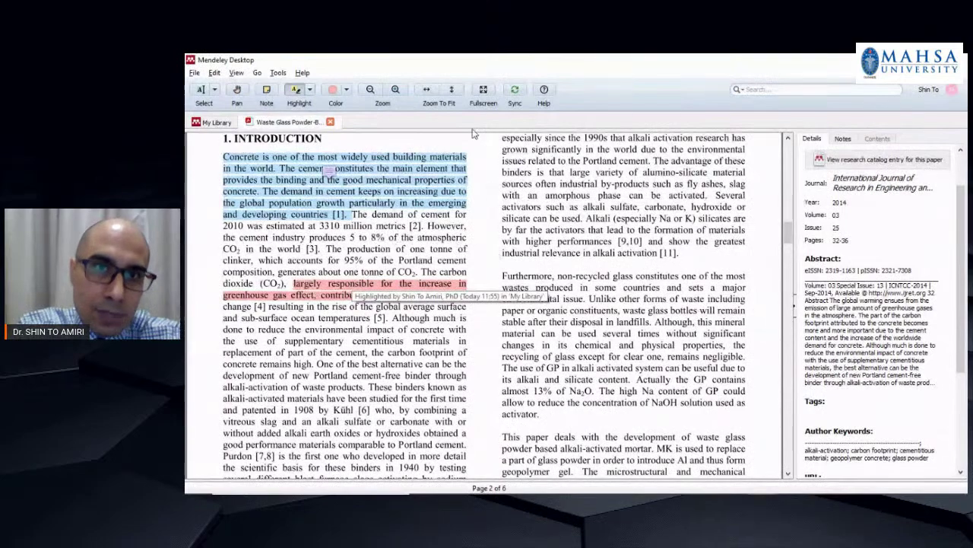
# View the paper in fullscreen, go back up to its title and abstract, and leave fullscreen.
pyautogui.click(482, 92)
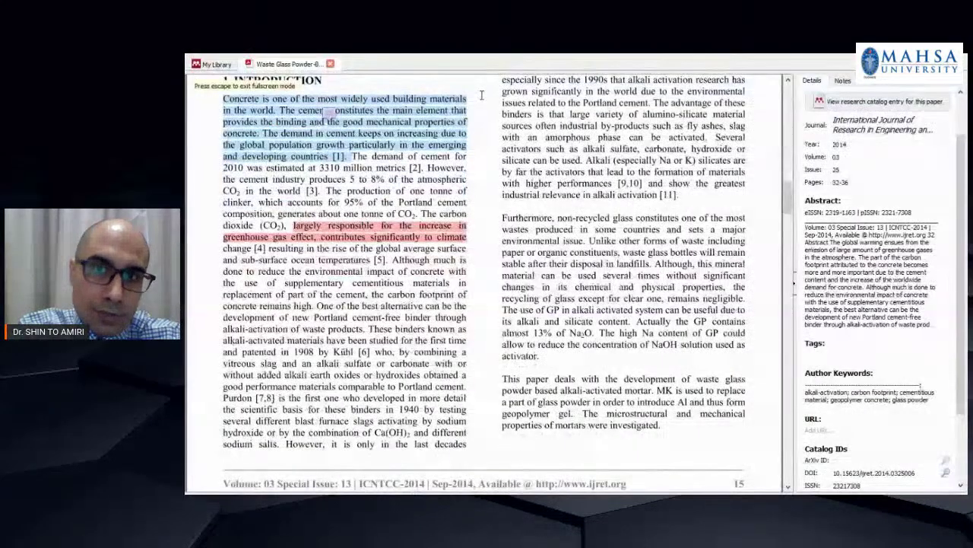
pyautogui.scroll(5, 503, 246)
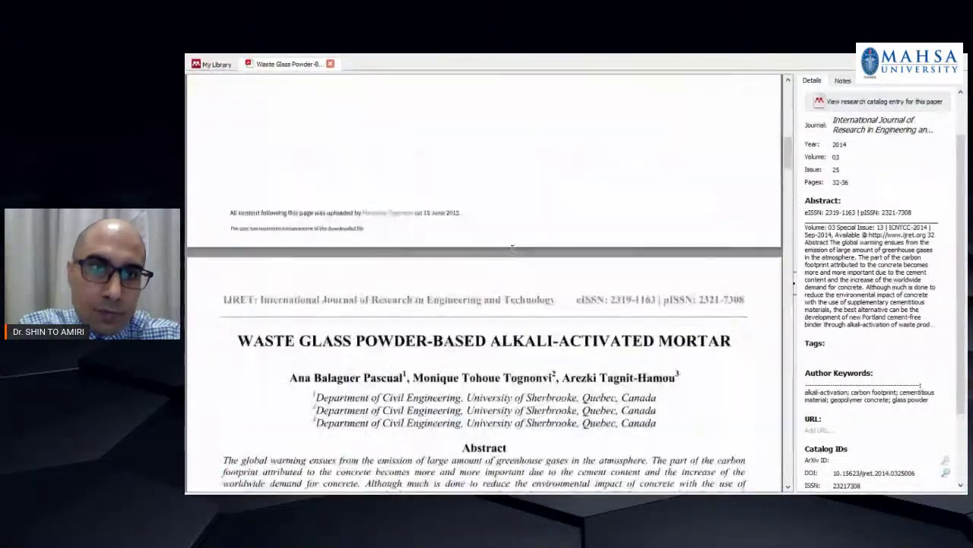
pyautogui.scroll(-1, 381, 280)
pyautogui.press('Escape')
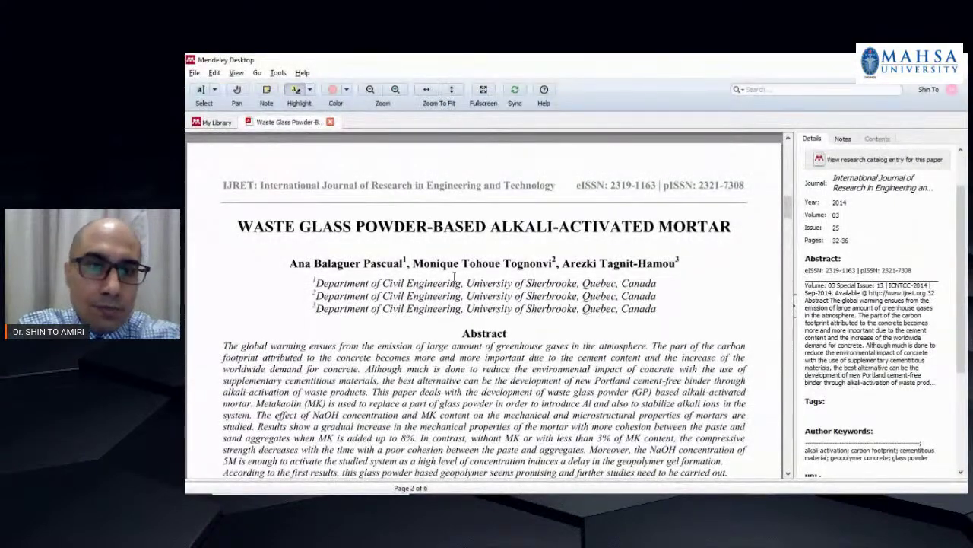
# Zoom the page in and out, fit the whole page in view, and fit it to the window width.
pyautogui.scroll(3, 452, 288)
pyautogui.scroll(-3, 452, 288)
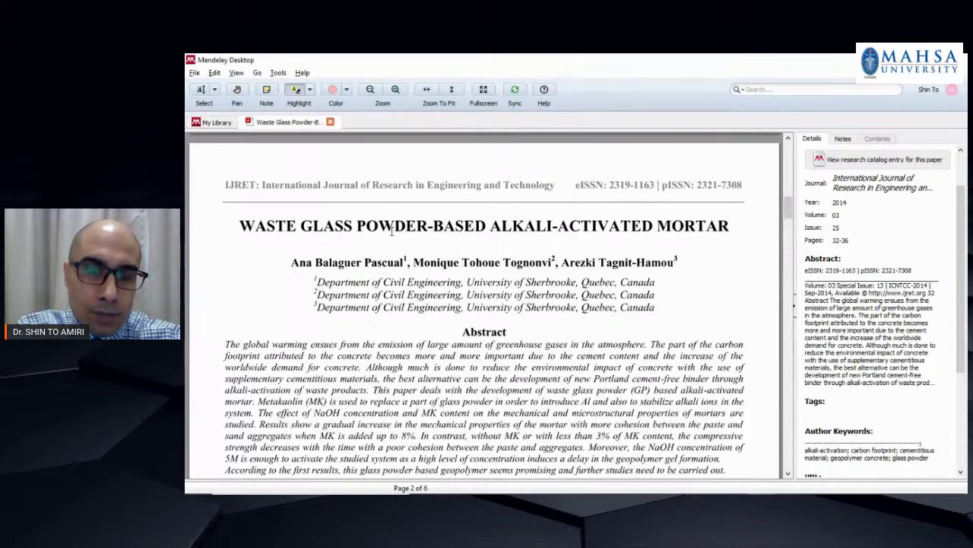
pyautogui.scroll(3, 392, 230)
pyautogui.scroll(-3, 479, 283)
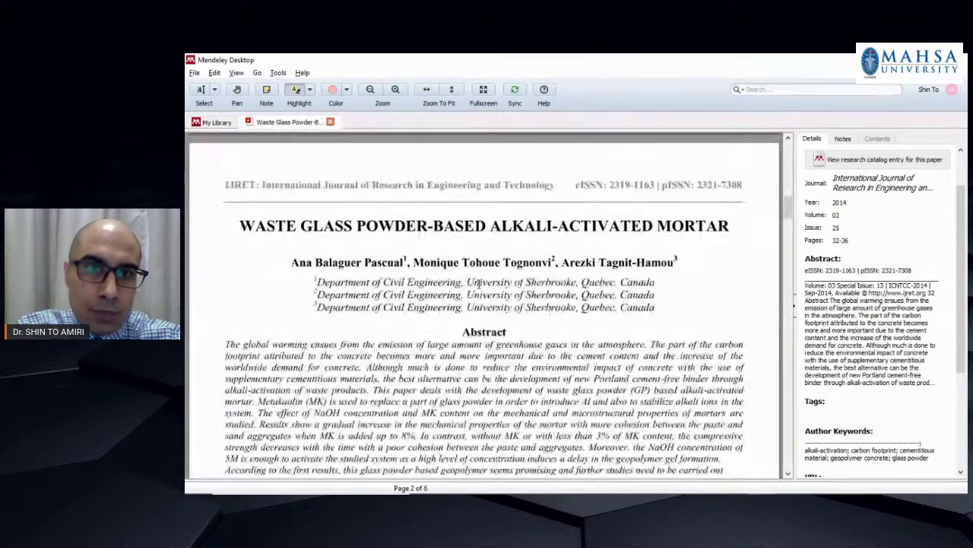
pyautogui.click(451, 90)
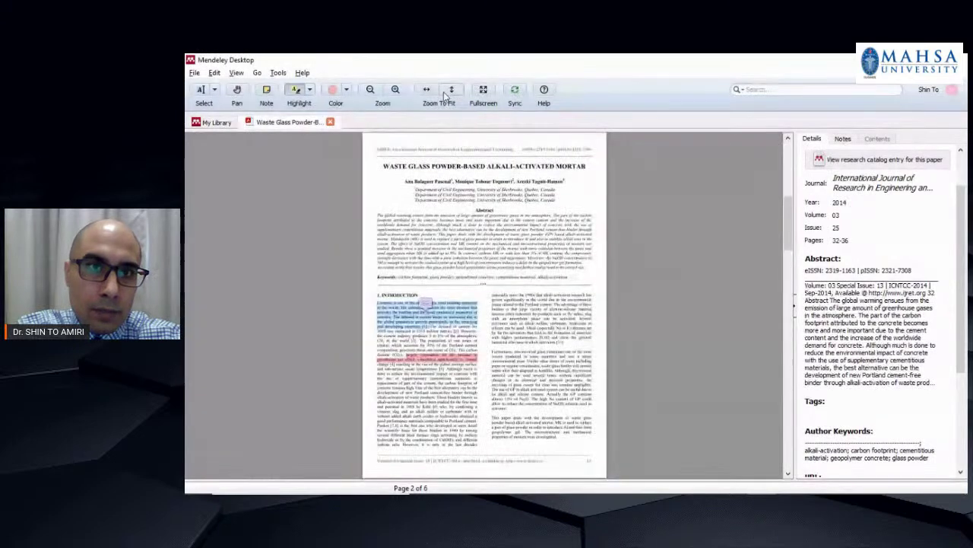
pyautogui.click(426, 90)
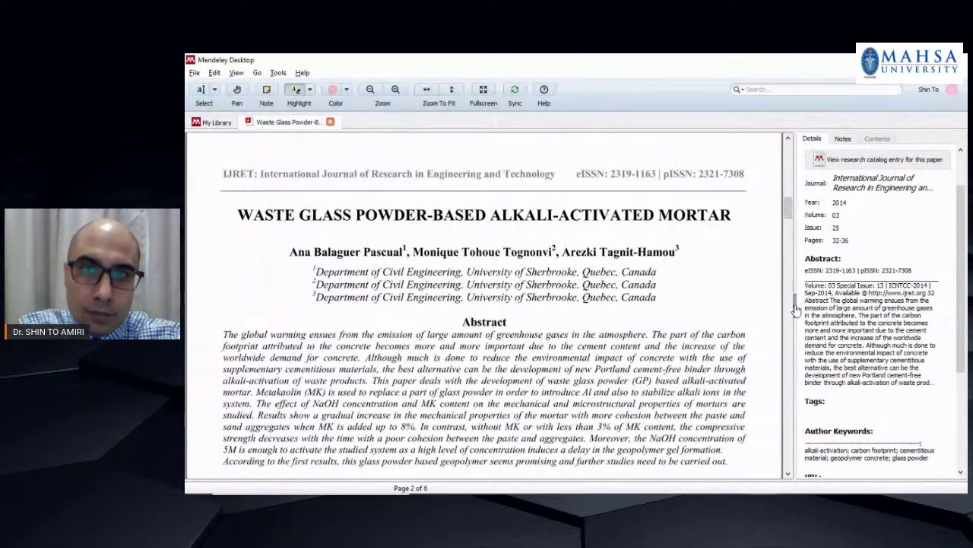
# Hide and restore the document details pane, and show the paper's general notes and private annotations.
pyautogui.click(795, 304)
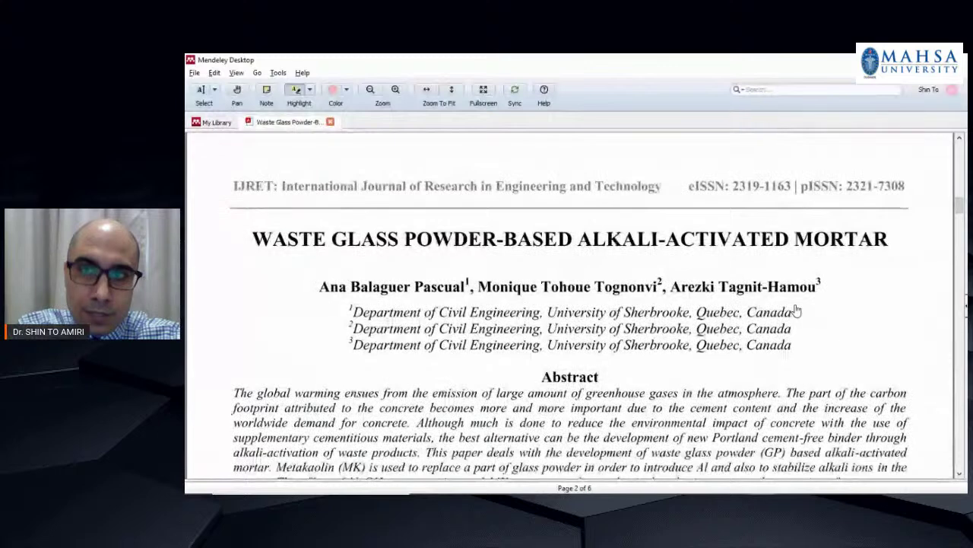
pyautogui.click(965, 312)
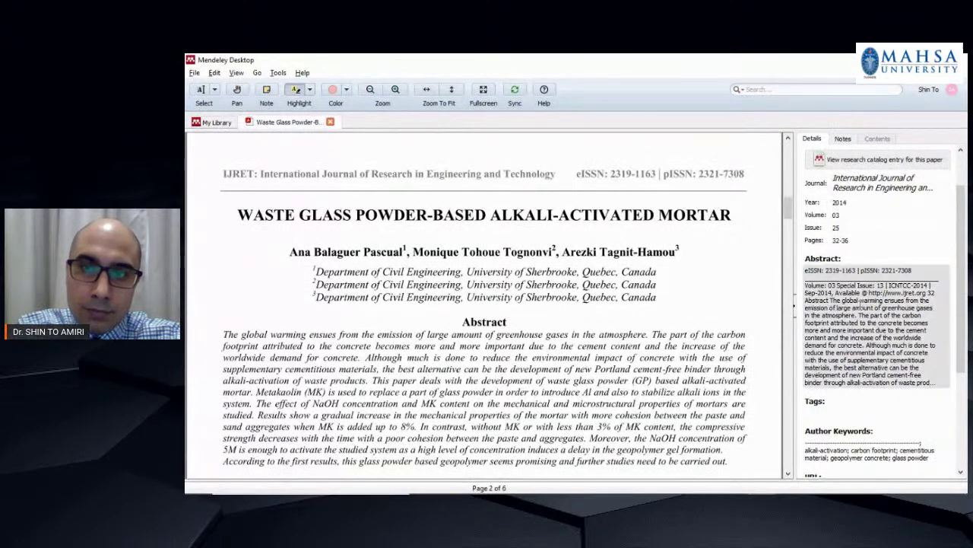
pyautogui.click(843, 138)
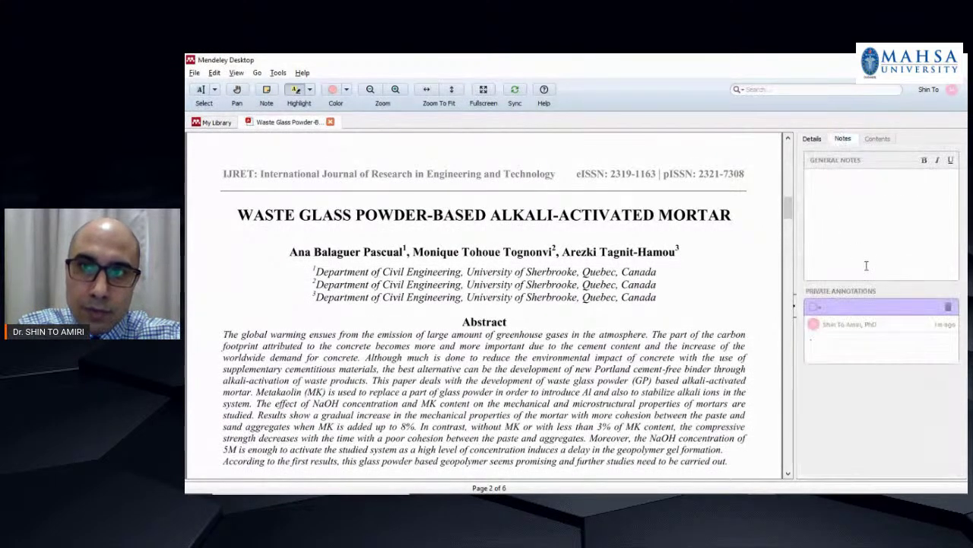
pyautogui.scroll(-1, 407, 263)
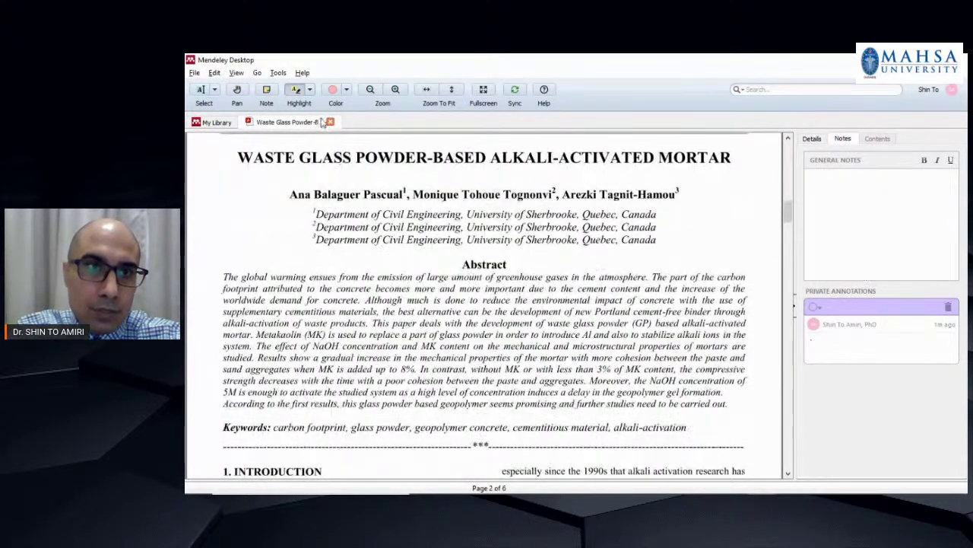
# Add a red note reading "Read it again" in the abstract near "glass powder", and reopen it to check its text.
pyautogui.click(268, 95)
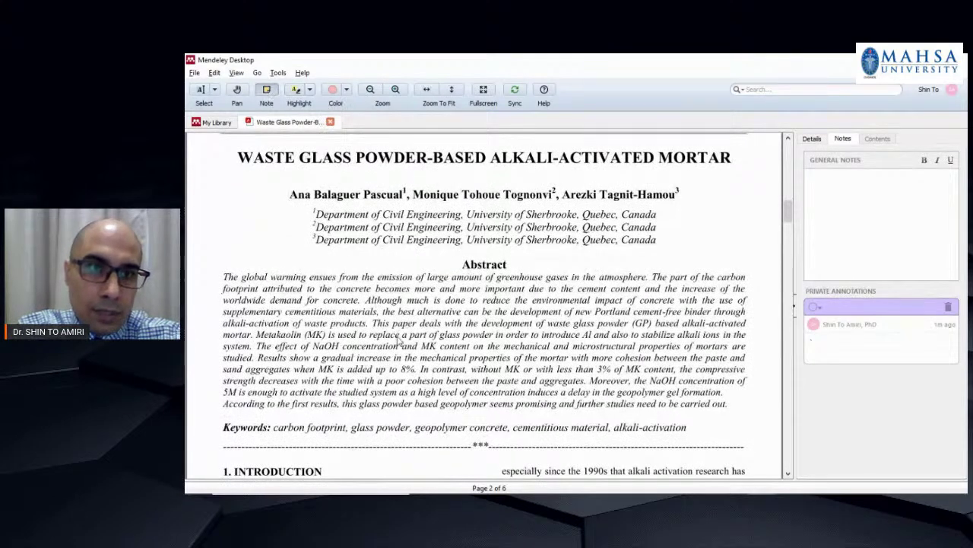
pyautogui.click(442, 355)
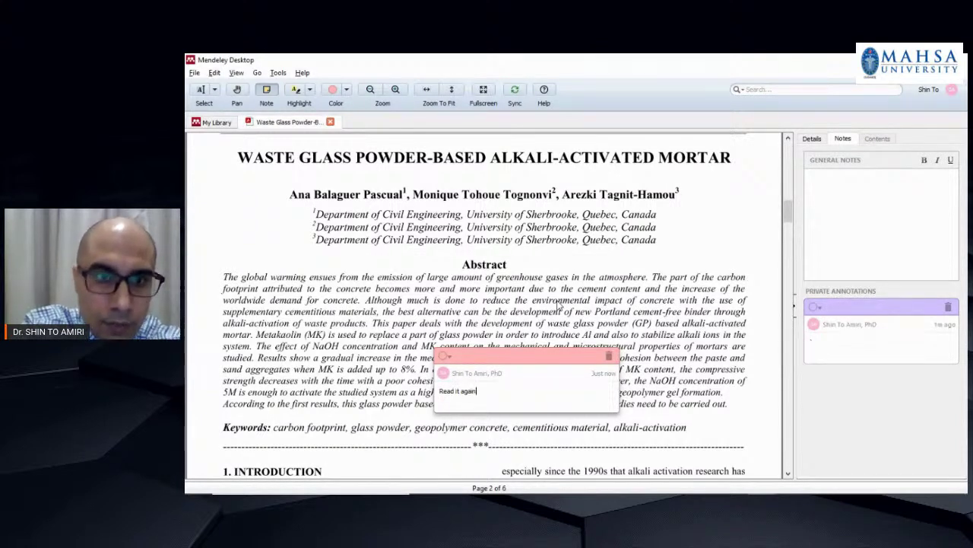
pyautogui.click(704, 306)
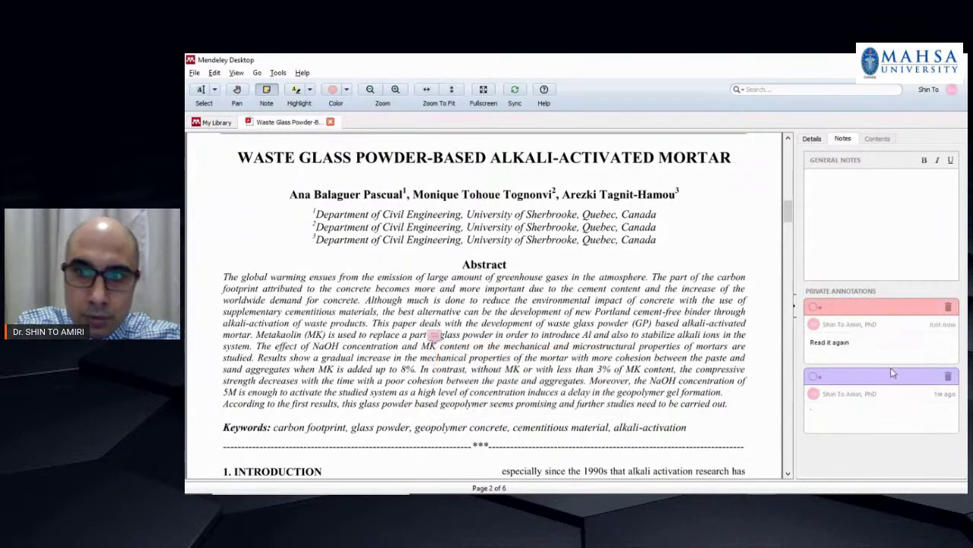
pyautogui.click(431, 334)
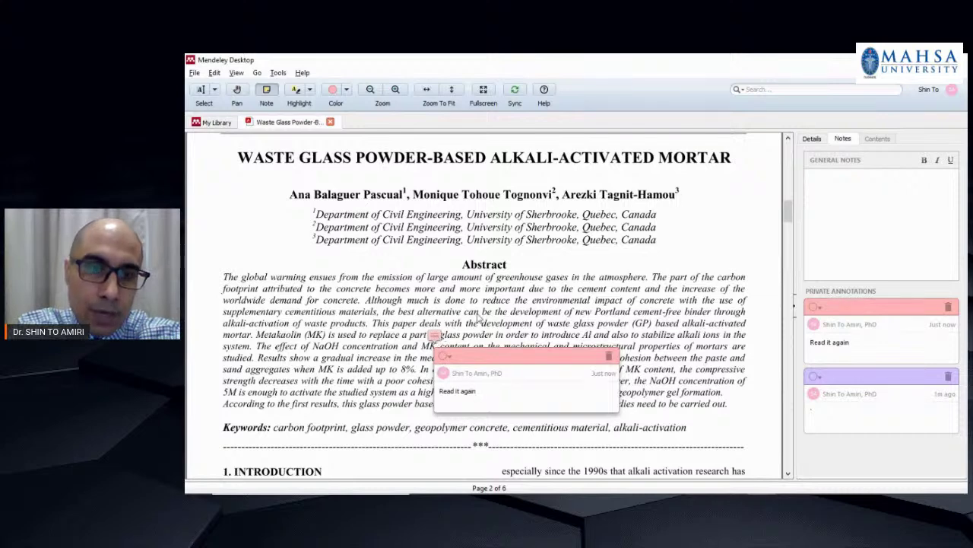
pyautogui.click(470, 324)
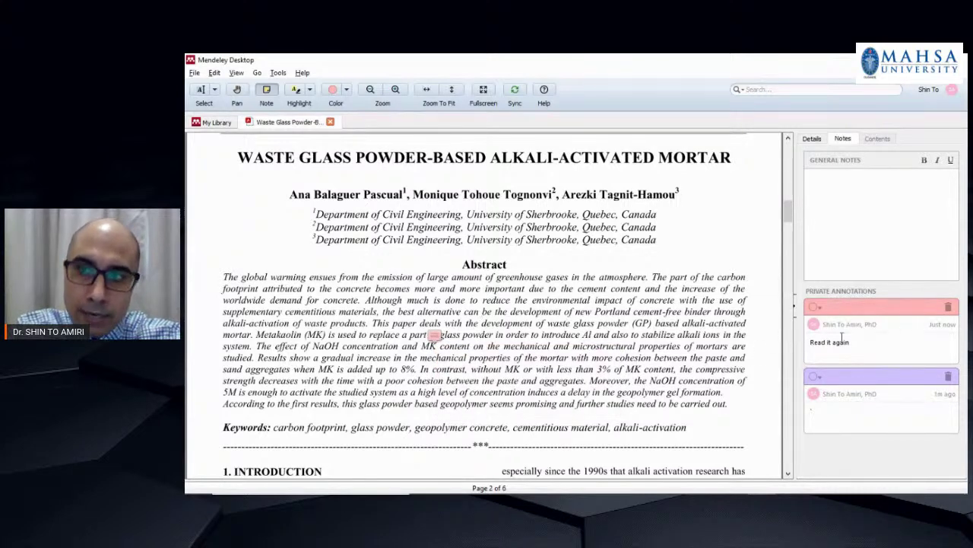
# Return to the paper's details and zoom in on the abstract.
pyautogui.click(809, 140)
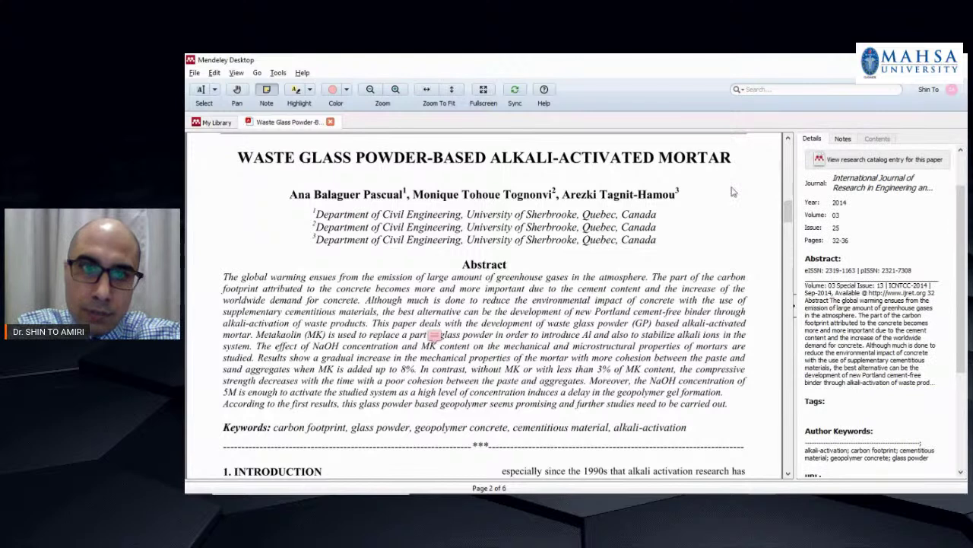
pyautogui.click(450, 379)
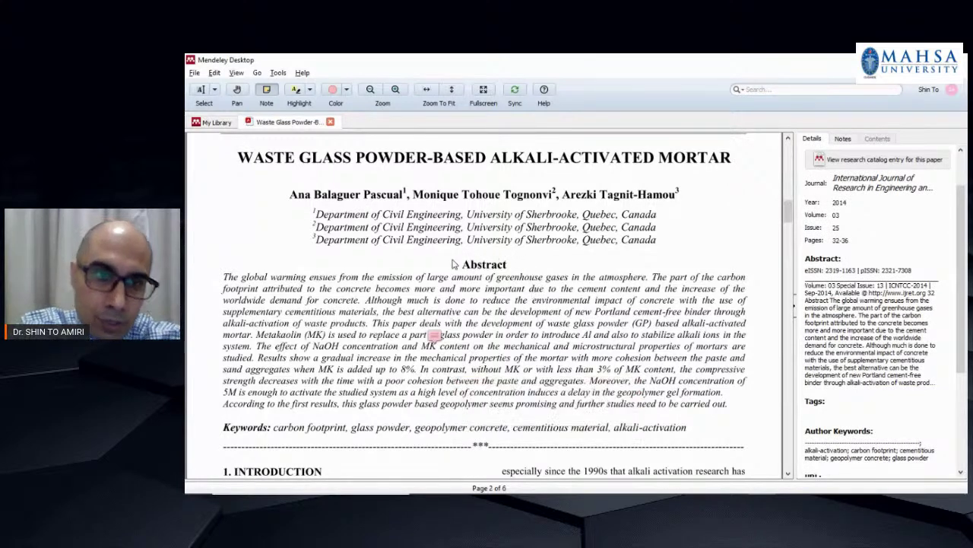
pyautogui.scroll(-3, 439, 339)
pyautogui.keyDown('ctrl'); pyautogui.scroll(1, 432, 231); pyautogui.keyUp('ctrl')
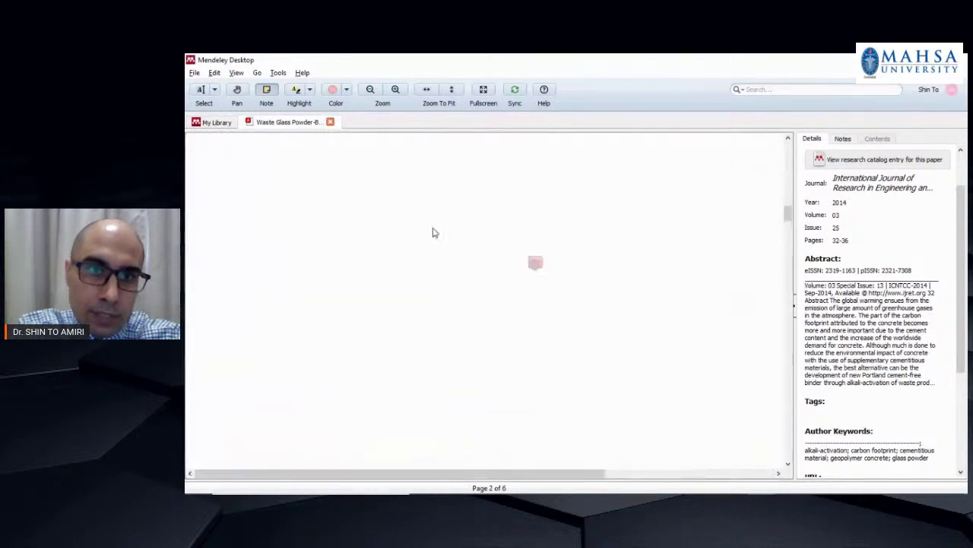
# Reopen the red note near "glass powder" in the abstract and show the paper's general notes and private annotations.
pyautogui.keyDown('ctrl'); pyautogui.scroll(1, 612, 308); pyautogui.keyUp('ctrl')
pyautogui.moveTo(454, 474); pyautogui.dragTo(569, 473)
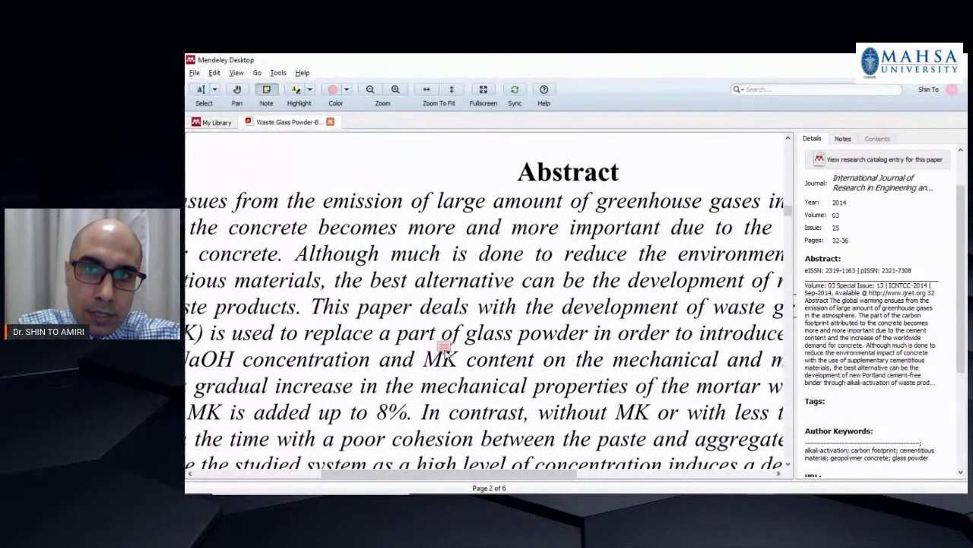
pyautogui.click(444, 347)
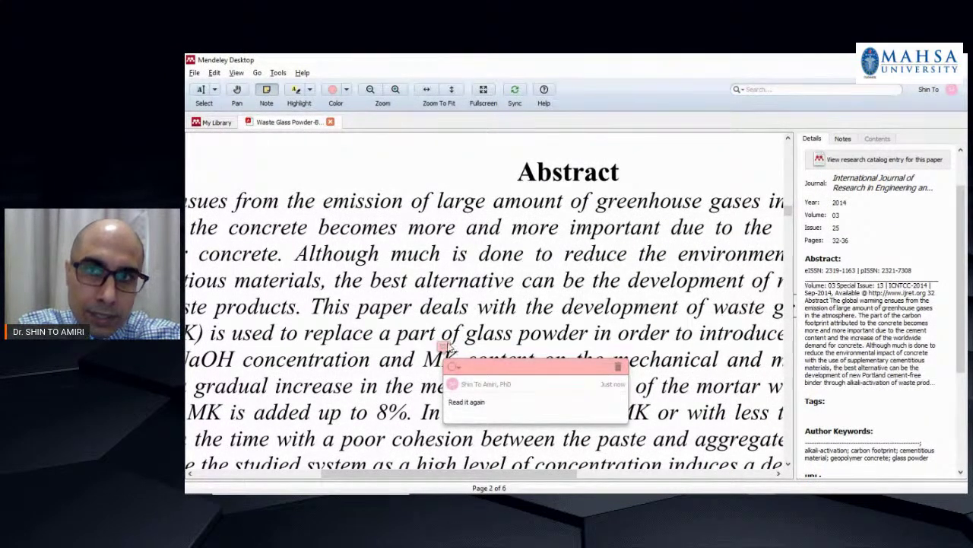
pyautogui.click(844, 141)
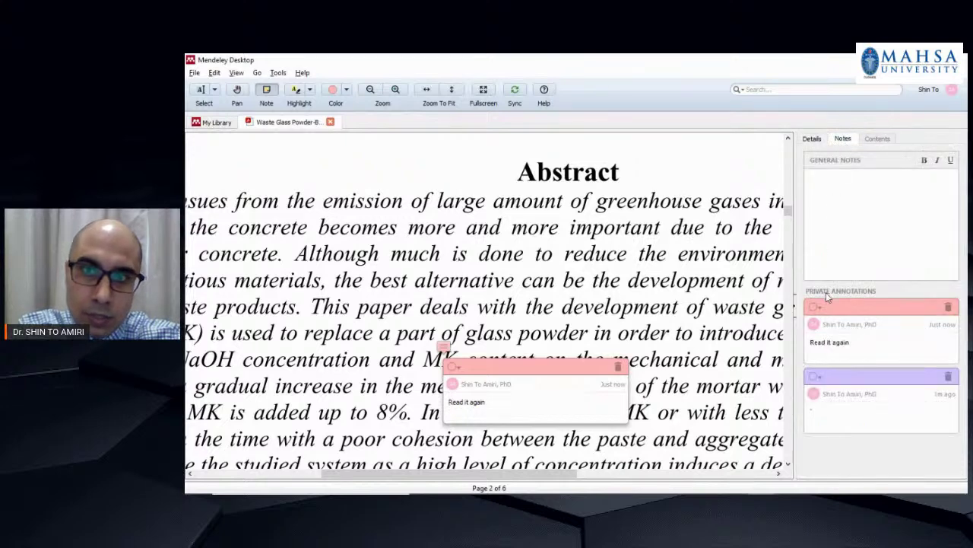
# Move to a later page and jump back to the "Read it again" note from its private annotation entry.
pyautogui.scroll(-4, 376, 312)
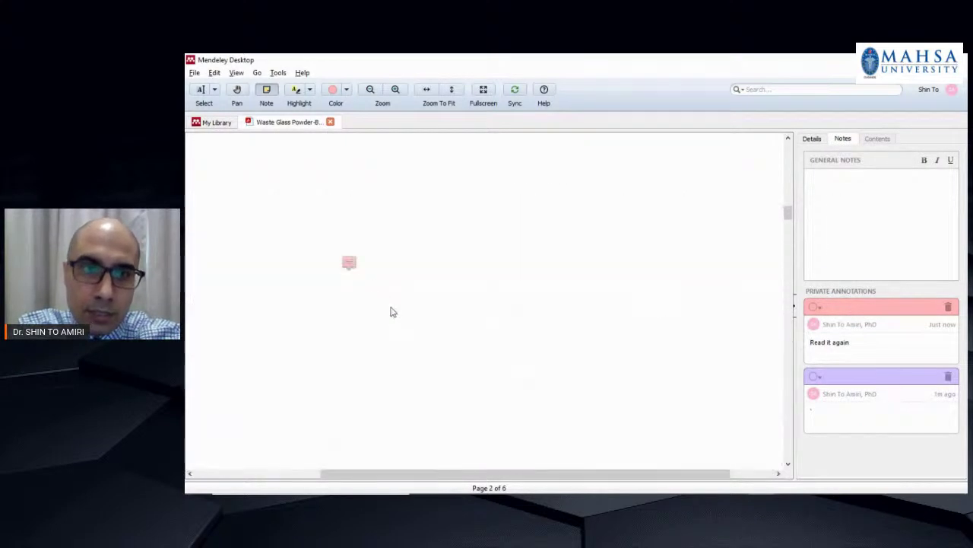
pyautogui.scroll(-15, 408, 306)
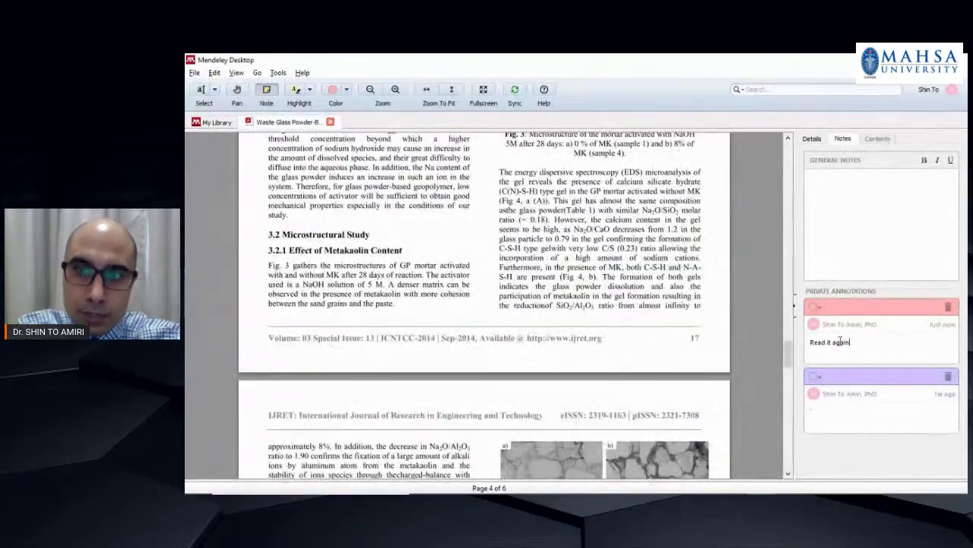
pyautogui.click(881, 304)
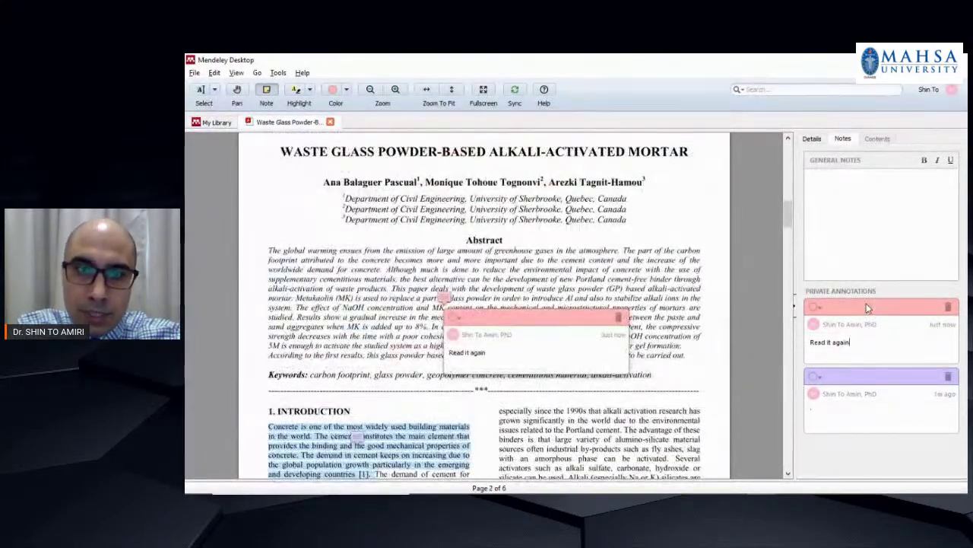
# Move to page 4 with the Pan tool active, view the paper's details, and return to its notes.
pyautogui.scroll(-8, 479, 289)
pyautogui.scroll(4, 477, 304)
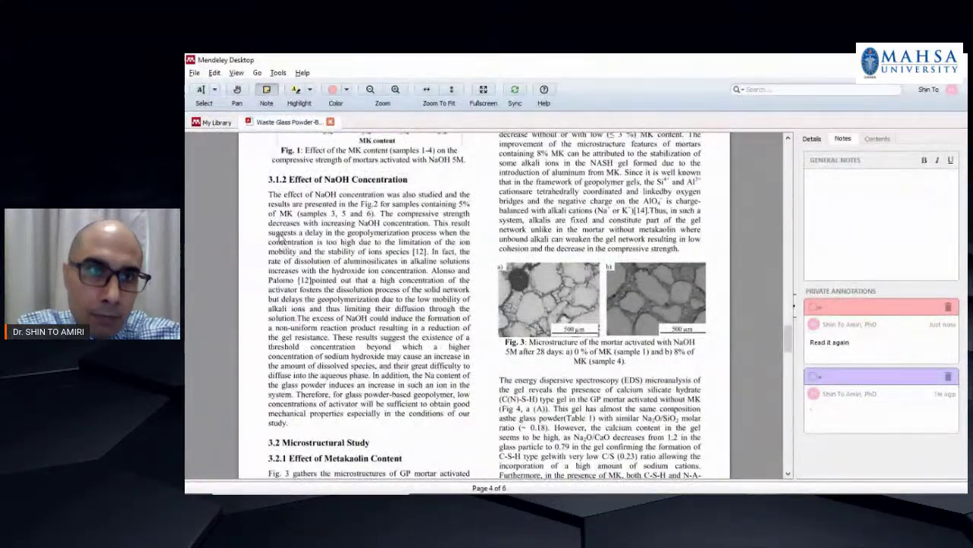
pyautogui.click(298, 92)
pyautogui.click(236, 94)
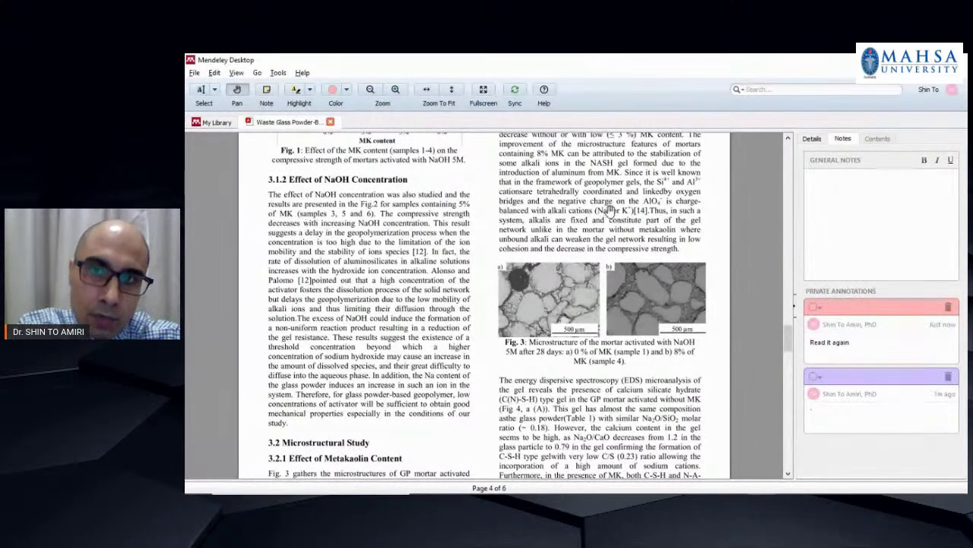
pyautogui.click(808, 141)
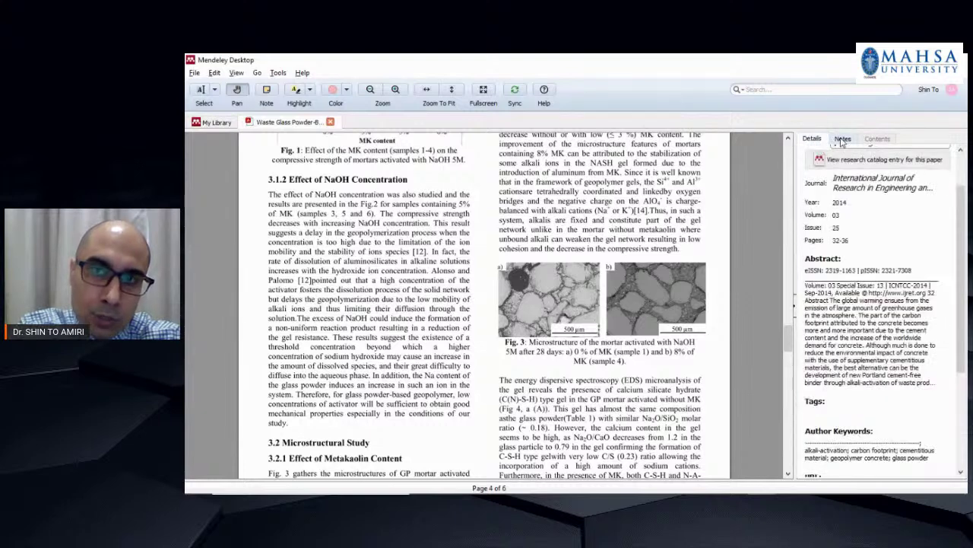
pyautogui.click(842, 139)
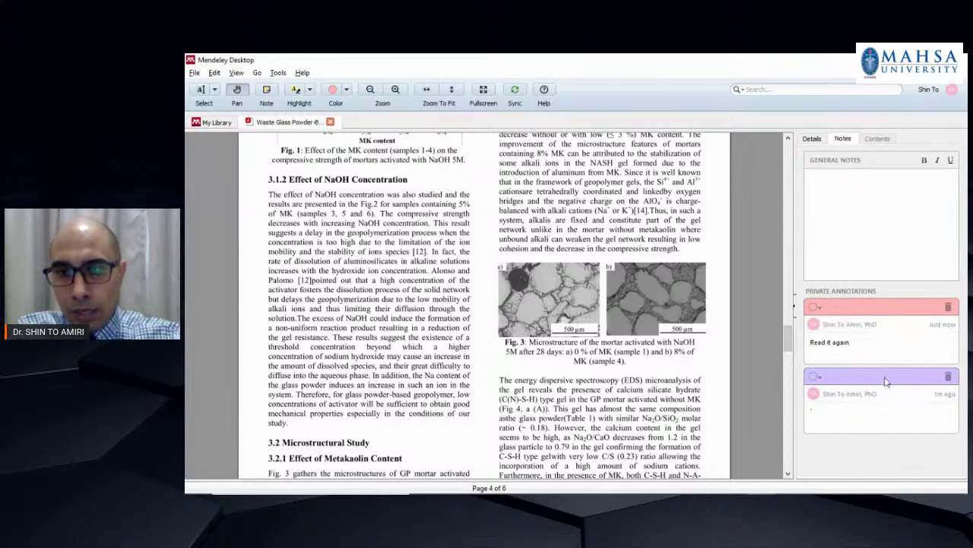
# Jump to the "Read it again" note from the annotations and delete both the red note and the purple note.
pyautogui.click(851, 318)
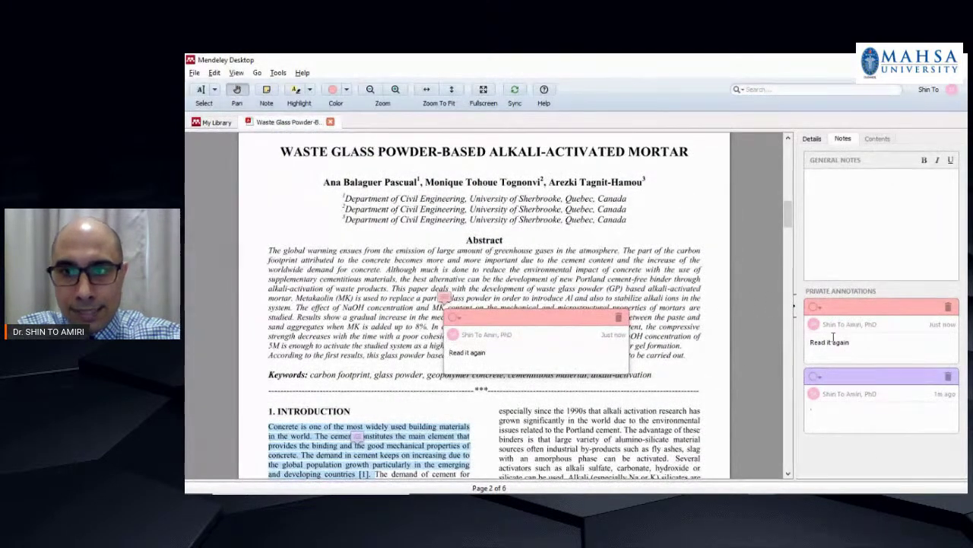
pyautogui.click(949, 307)
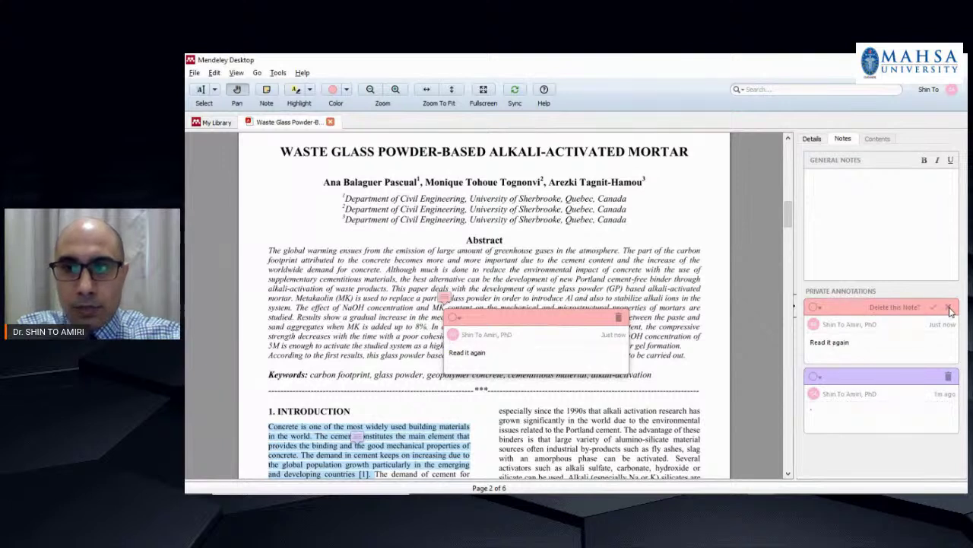
pyautogui.click(934, 307)
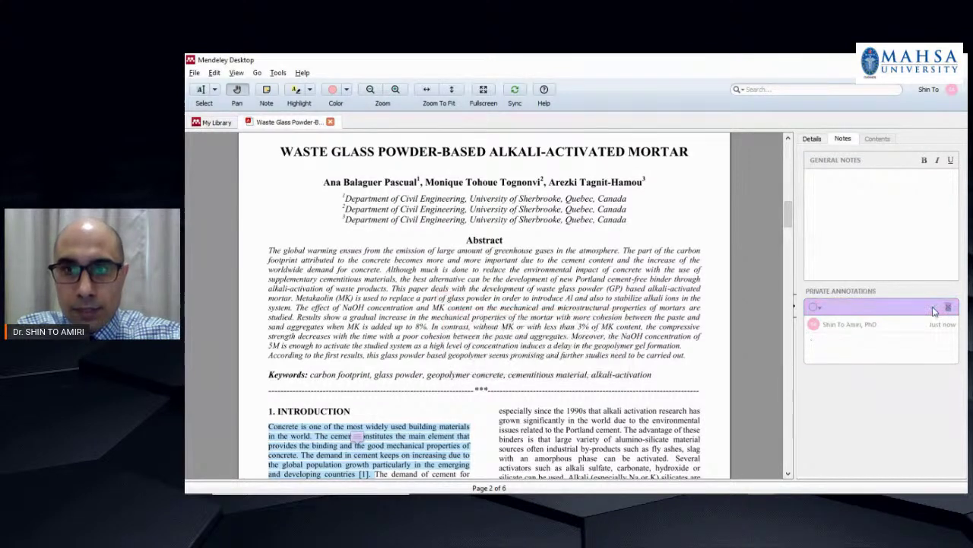
pyautogui.click(948, 307)
pyautogui.click(933, 308)
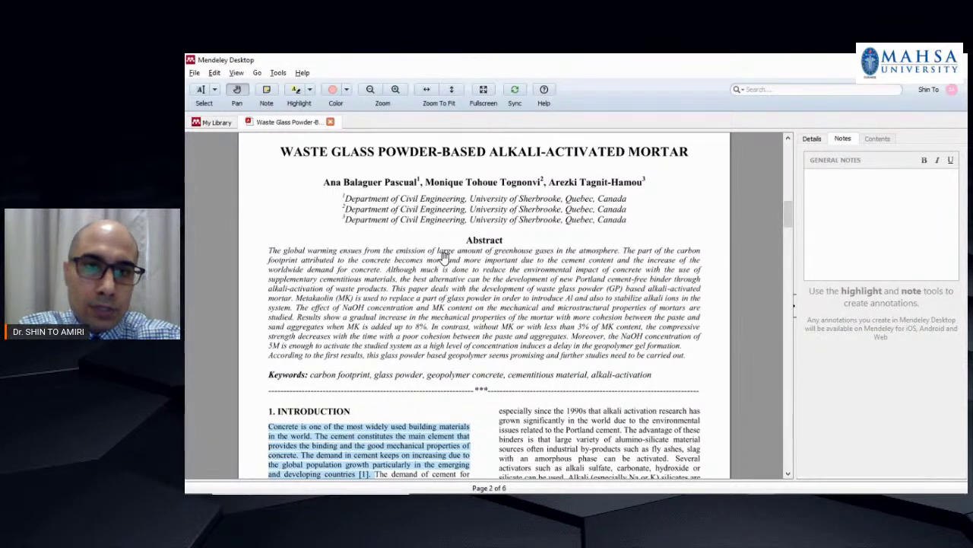
# Return to the paper's details and close the PDF to get back to the library.
pyautogui.scroll(-4, 445, 256)
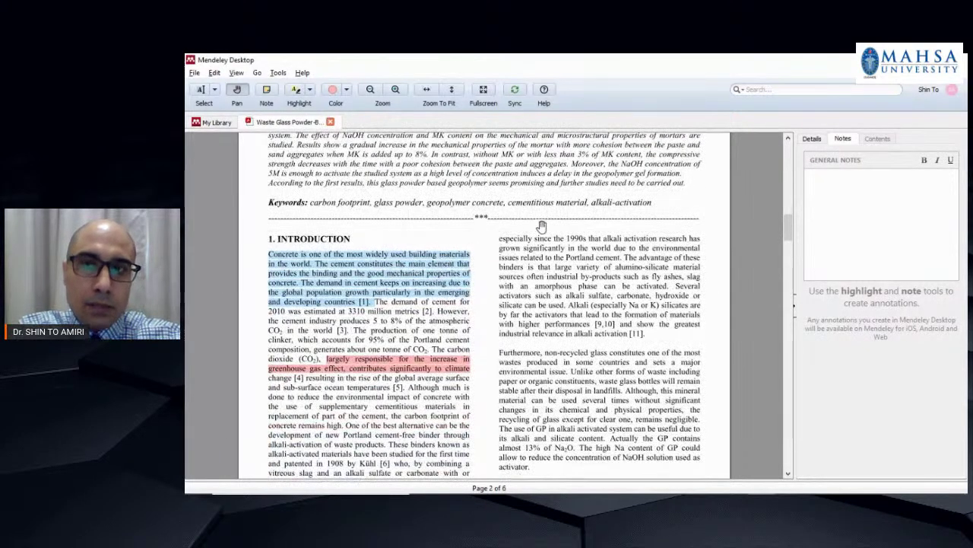
pyautogui.click(812, 138)
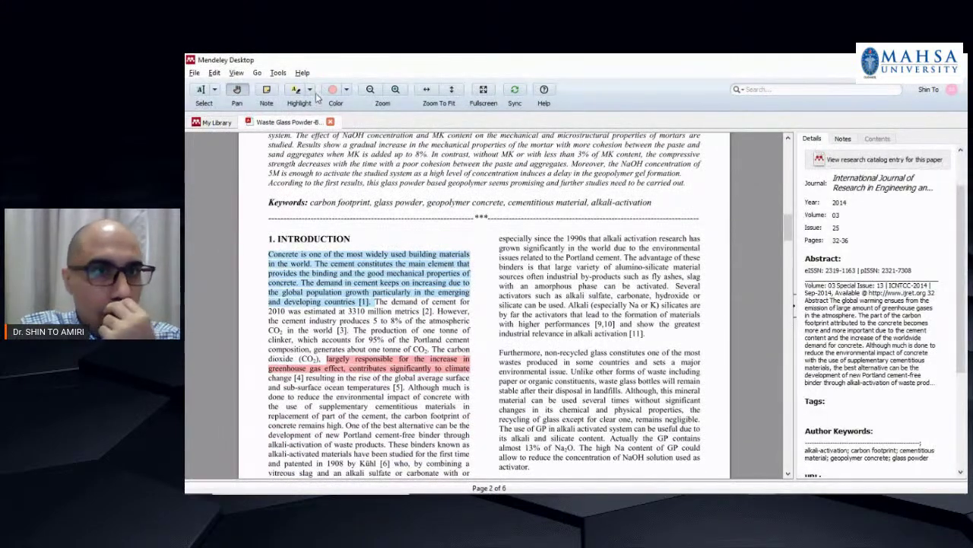
pyautogui.click(346, 89)
pyautogui.click(346, 90)
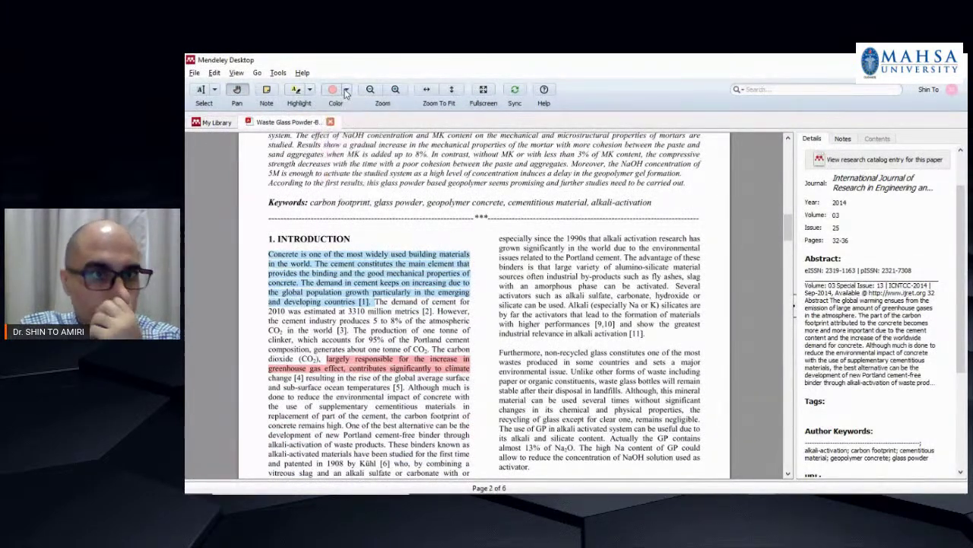
pyautogui.click(310, 90)
pyautogui.click(319, 105)
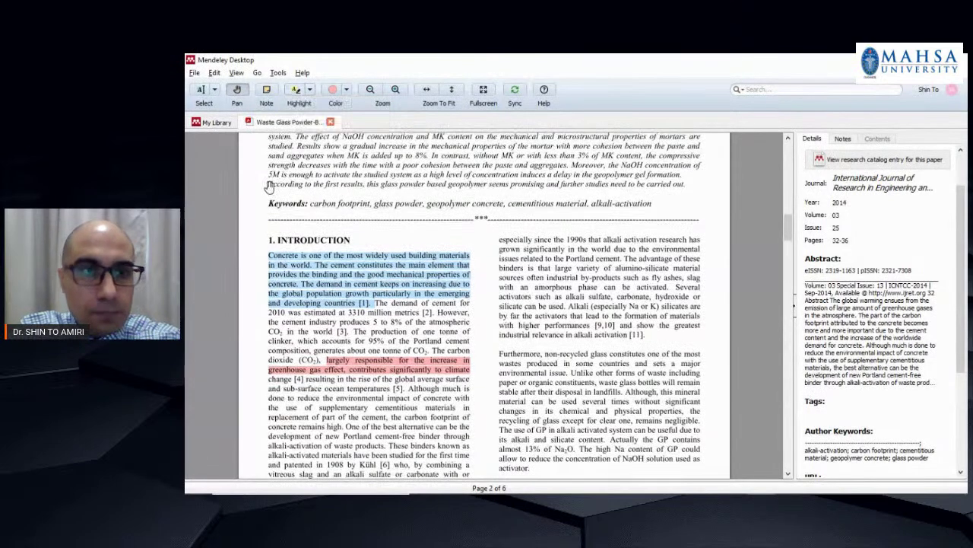
pyautogui.click(330, 122)
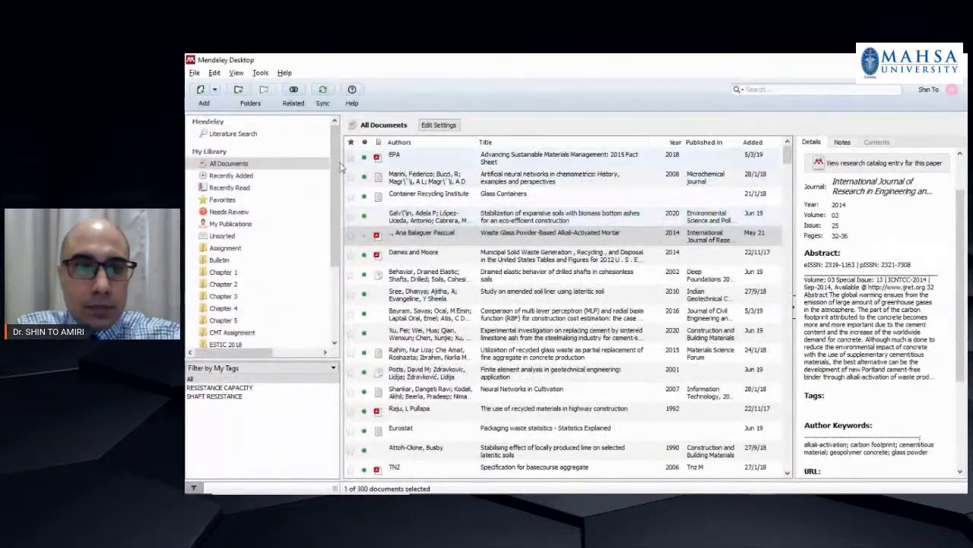
pyautogui.click(215, 73)
pyautogui.click(215, 73)
pyautogui.click(196, 73)
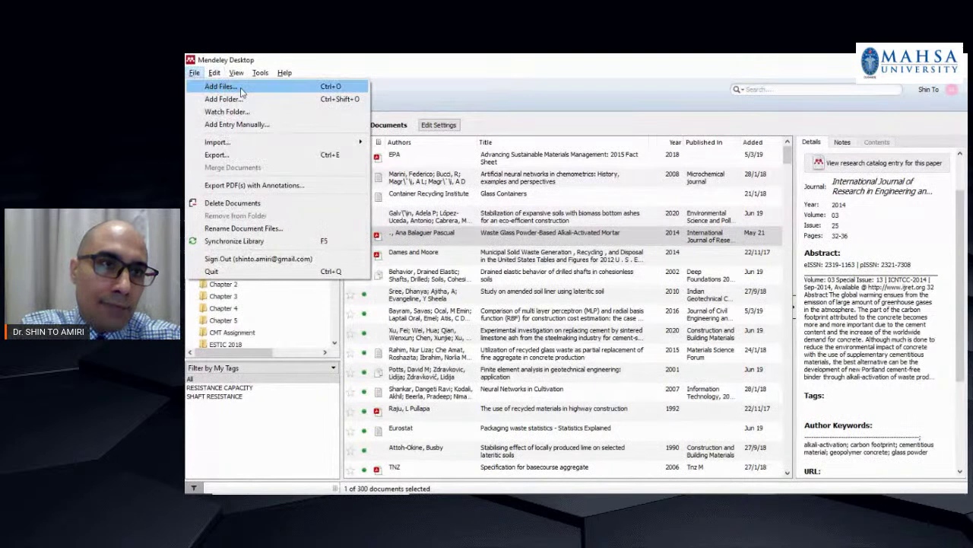
pyautogui.click(257, 128)
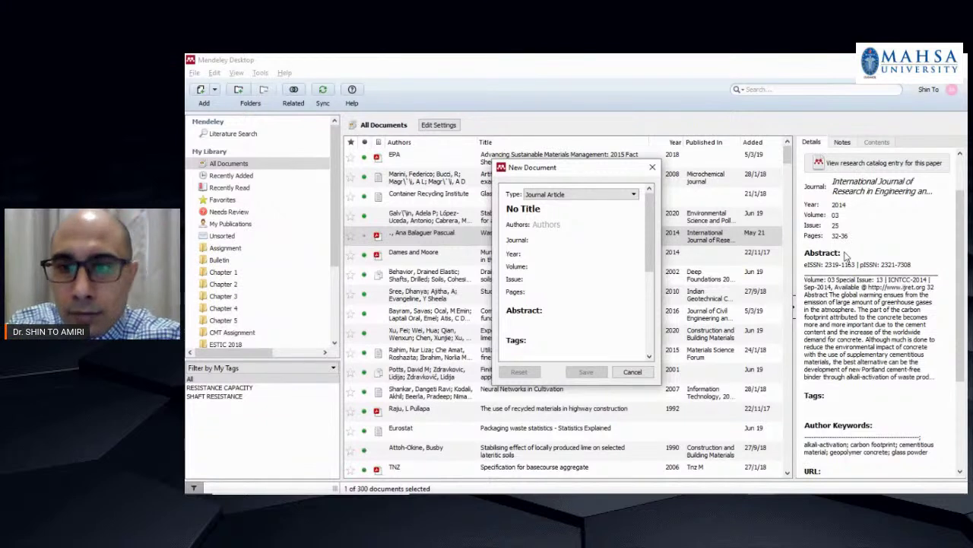
pyautogui.click(563, 208)
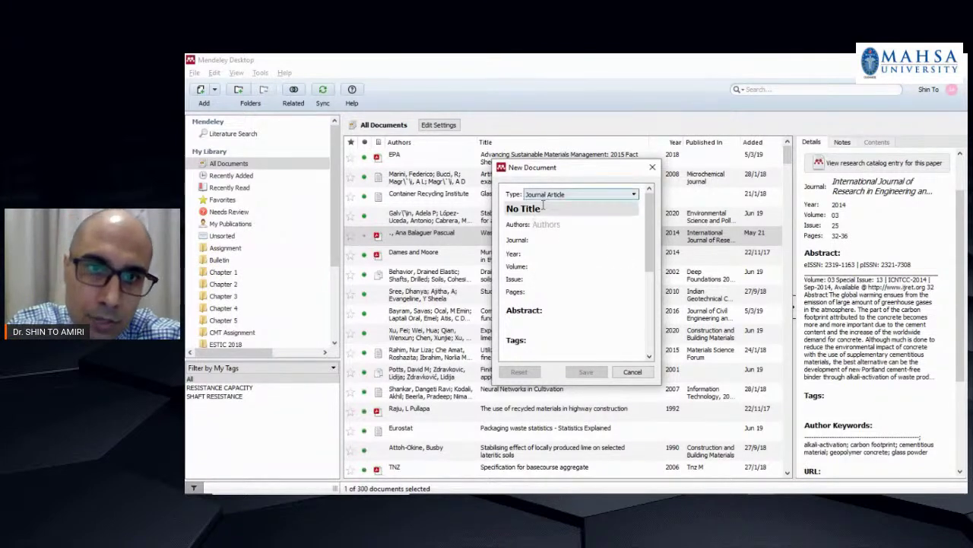
pyautogui.moveTo(541, 208); pyautogui.dragTo(469, 213)
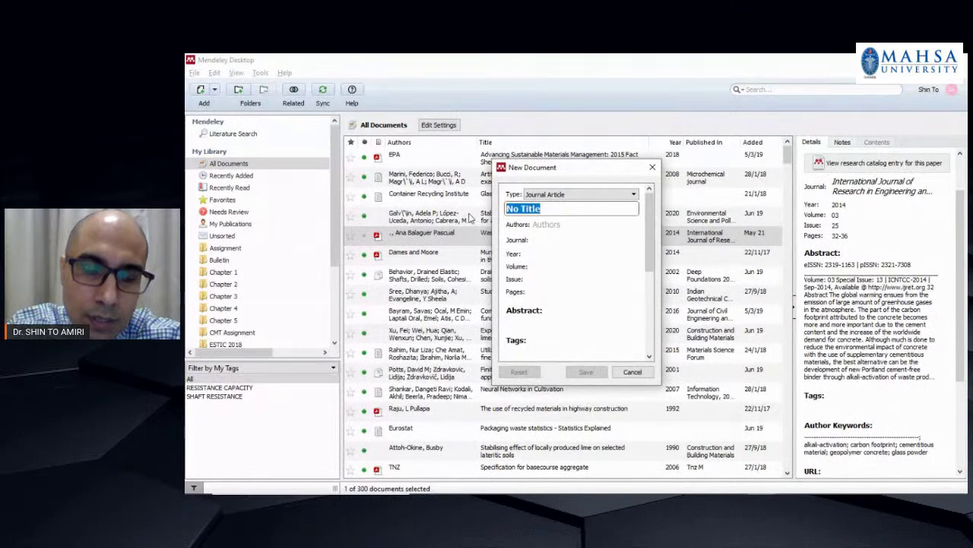
pyautogui.press('Escape')
# Switch to Chrome, reopen the ASCE page of "Shaft Resistance of Model Pile in Clay" from the Google Scholar results, and copy its title.
pyautogui.moveTo(477, 493)
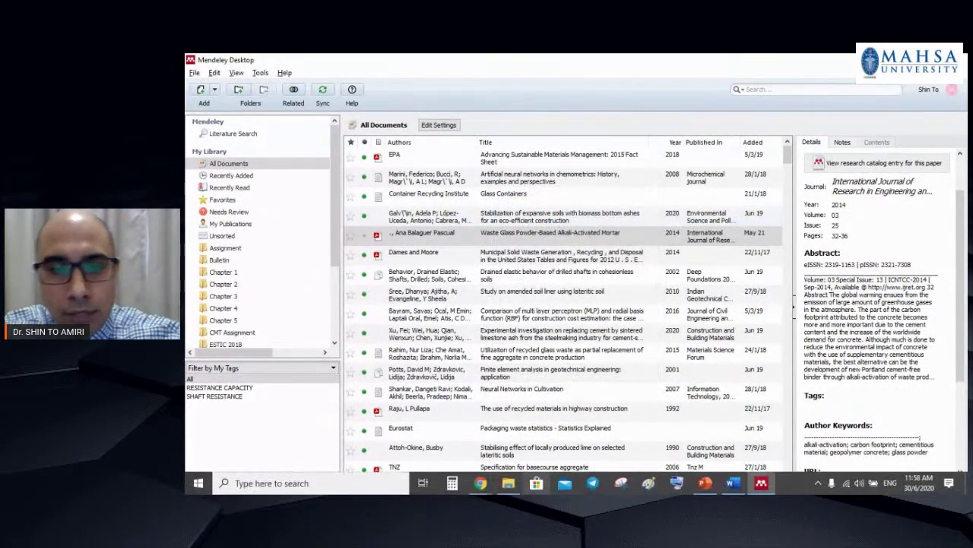
pyautogui.click(448, 440)
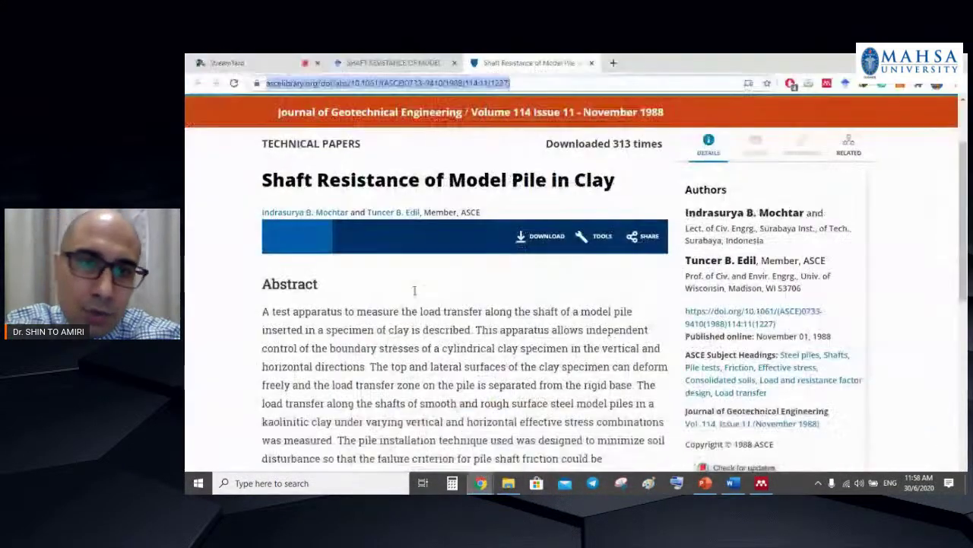
pyautogui.click(592, 62)
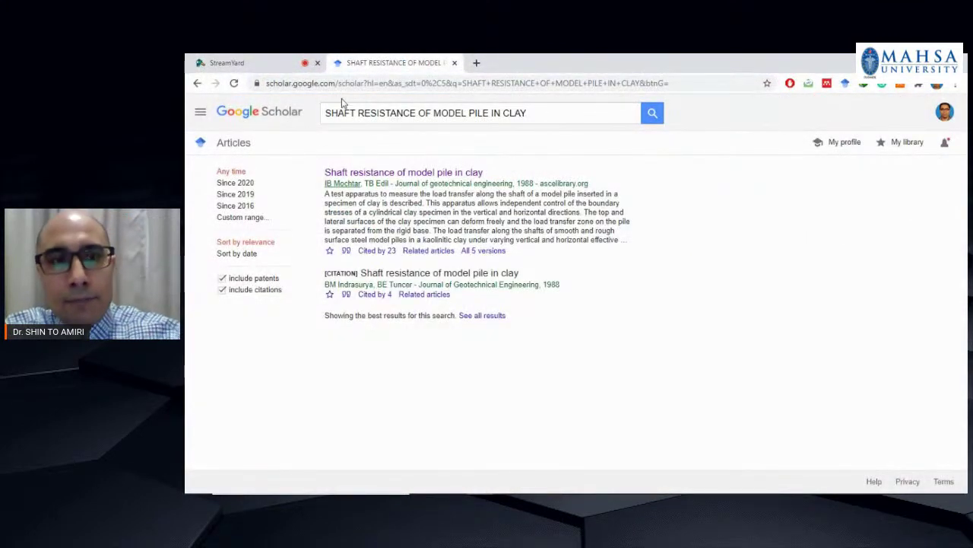
pyautogui.middleClick(370, 173)
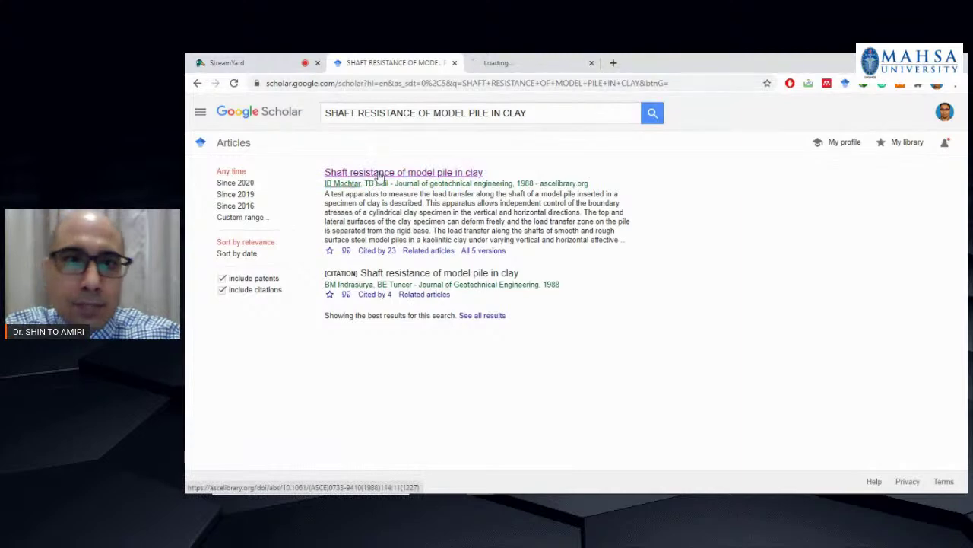
pyautogui.click(498, 61)
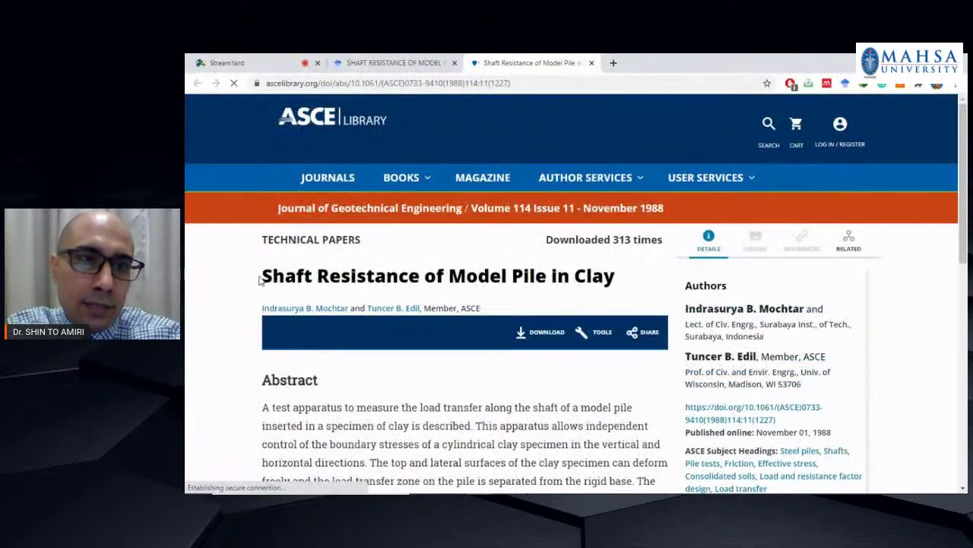
pyautogui.moveTo(262, 276); pyautogui.dragTo(619, 274)
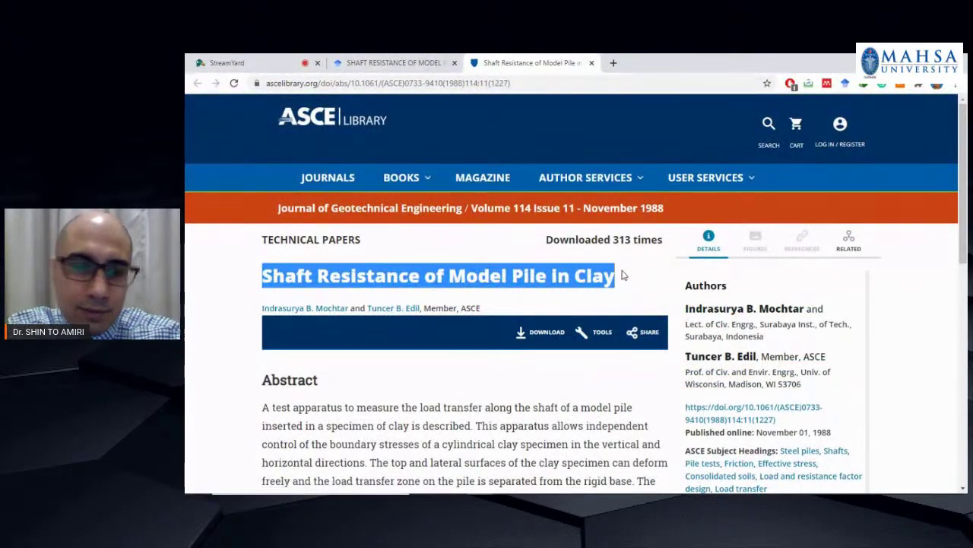
# Back in Mendeley, try a manual journal article entry titled "No Shaft Resistance of Model Pile in Clay" with author "adfghh", and discard it.
pyautogui.moveTo(431, 189)
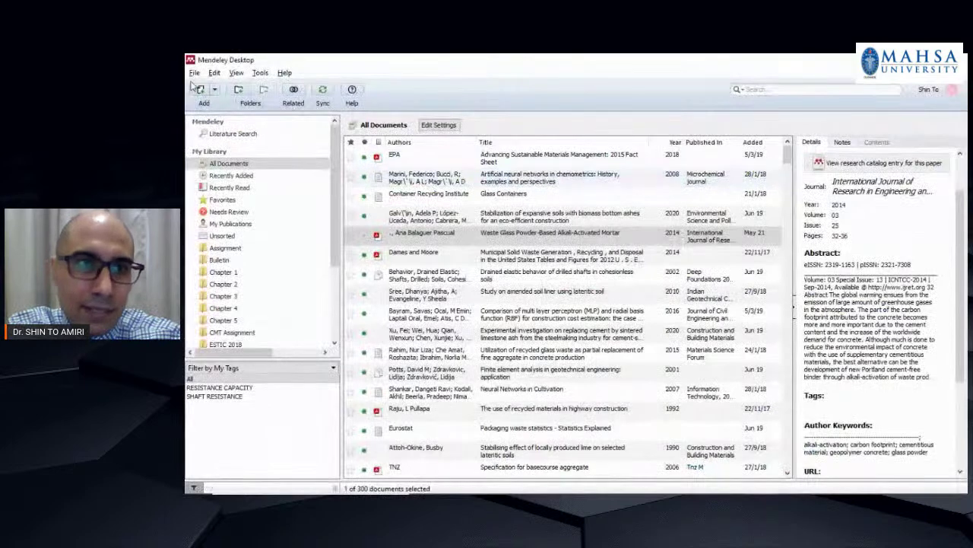
pyautogui.click(195, 72)
pyautogui.click(221, 123)
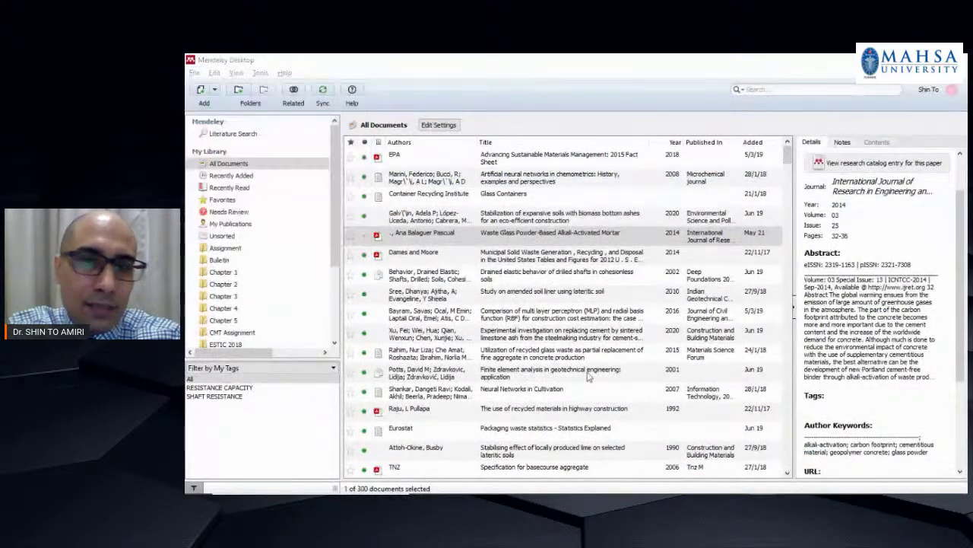
pyautogui.click(532, 208)
pyautogui.write('No Shaft Resistance of Model Pile in Clay')
pyautogui.click(563, 235)
pyautogui.write('adfghh')
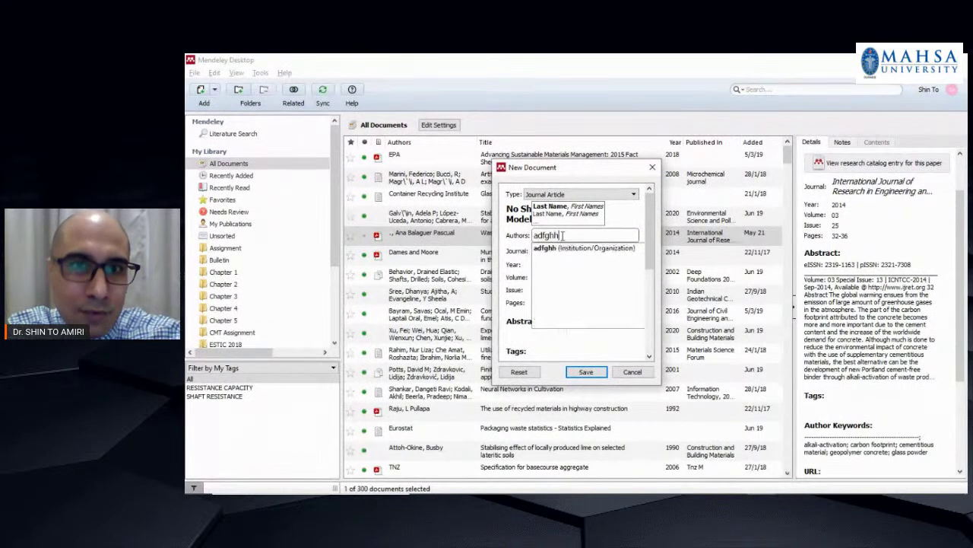
pyautogui.click(633, 372)
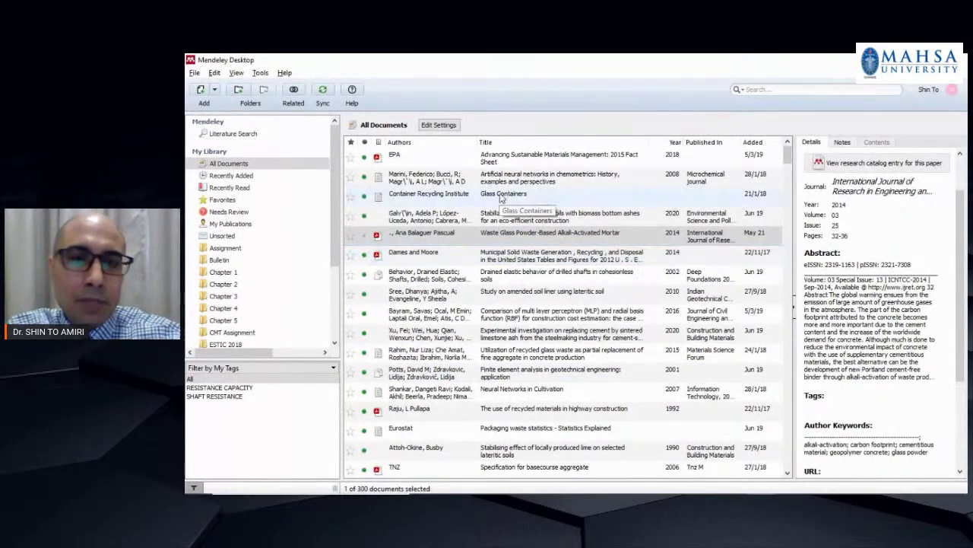
# Try adding the Reference folder in D:, Papers, Bulletin of Engineering Geology and the Environment to the watched folders, and discard the change.
pyautogui.click(193, 73)
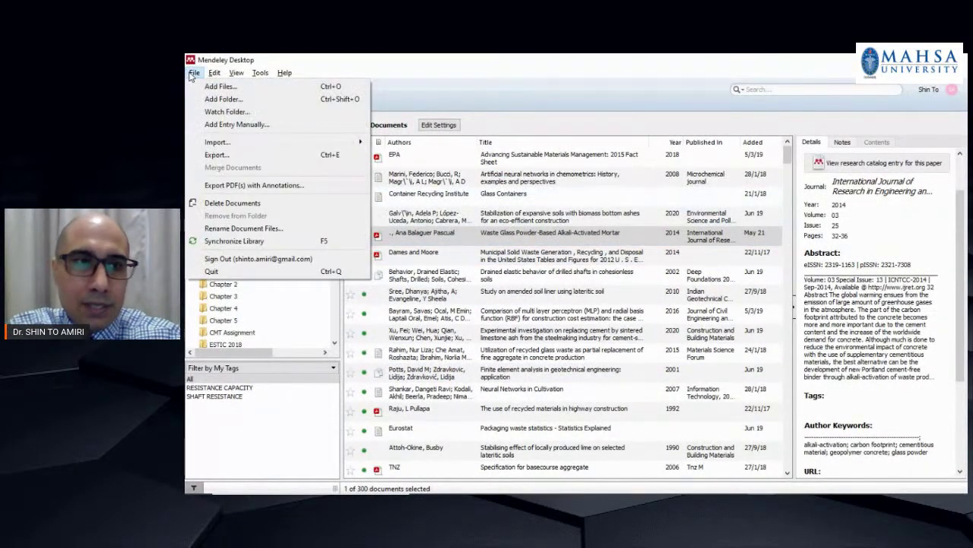
pyautogui.click(222, 114)
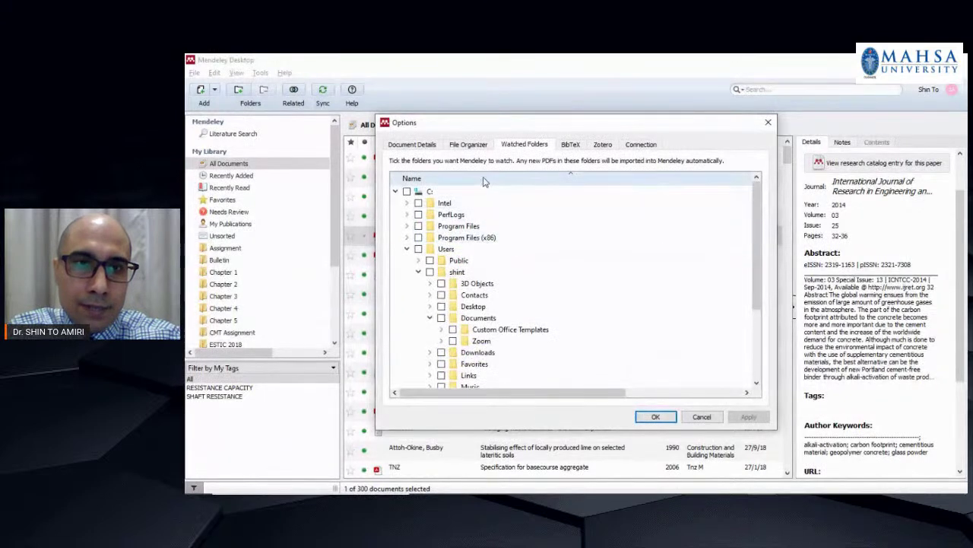
pyautogui.scroll(-2, 498, 248)
pyautogui.scroll(2, 466, 238)
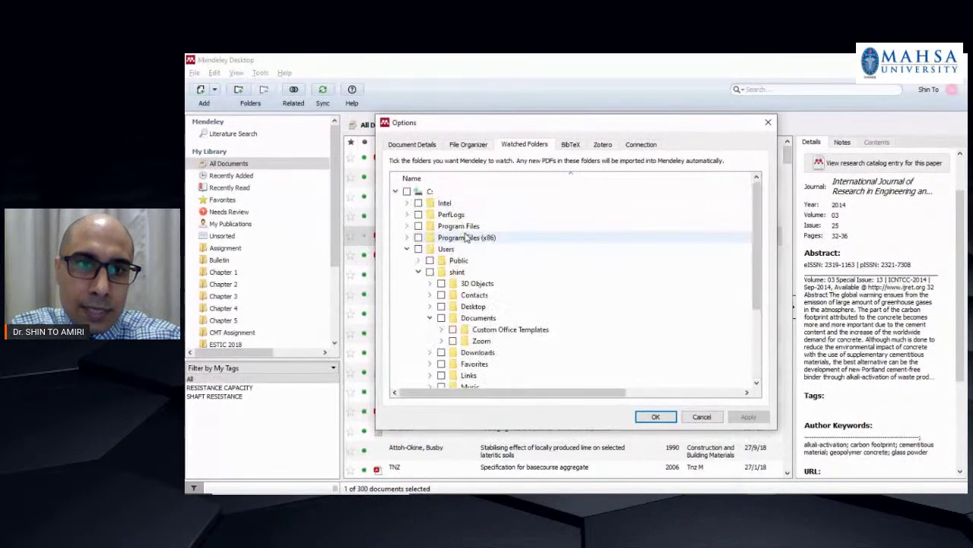
pyautogui.click(395, 191)
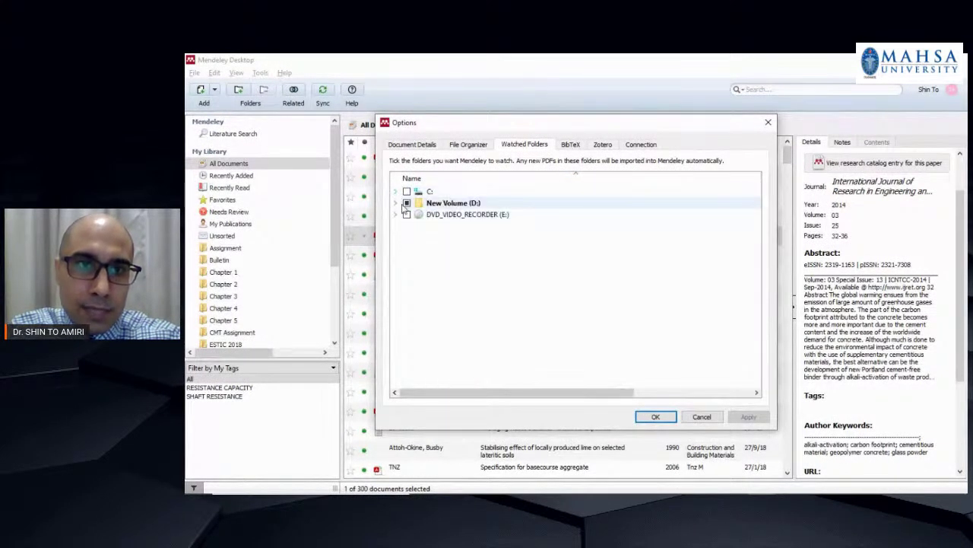
pyautogui.click(395, 203)
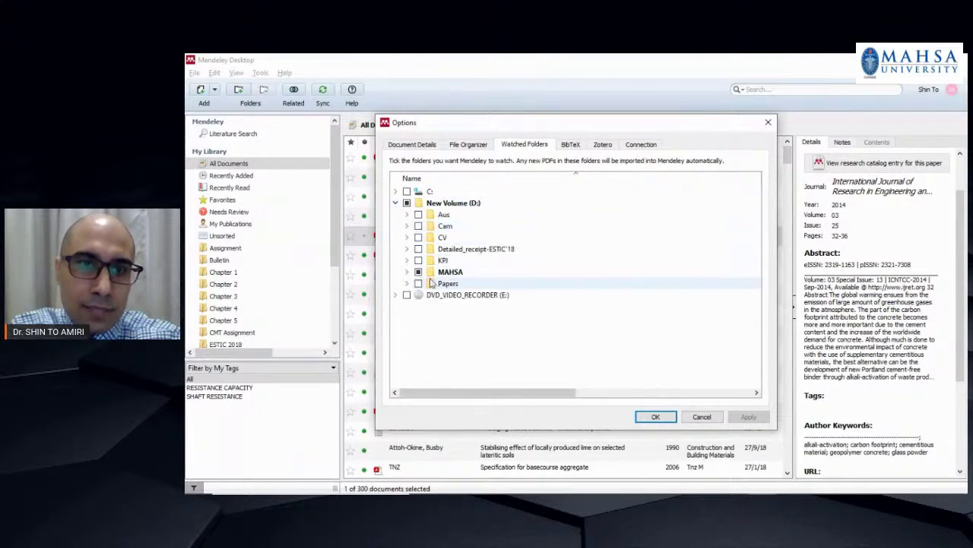
pyautogui.click(407, 282)
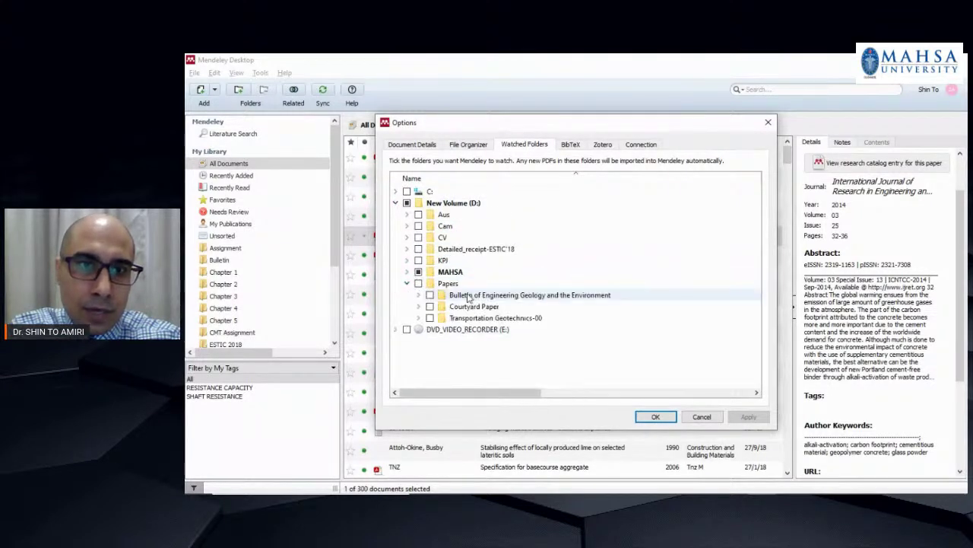
pyautogui.click(418, 295)
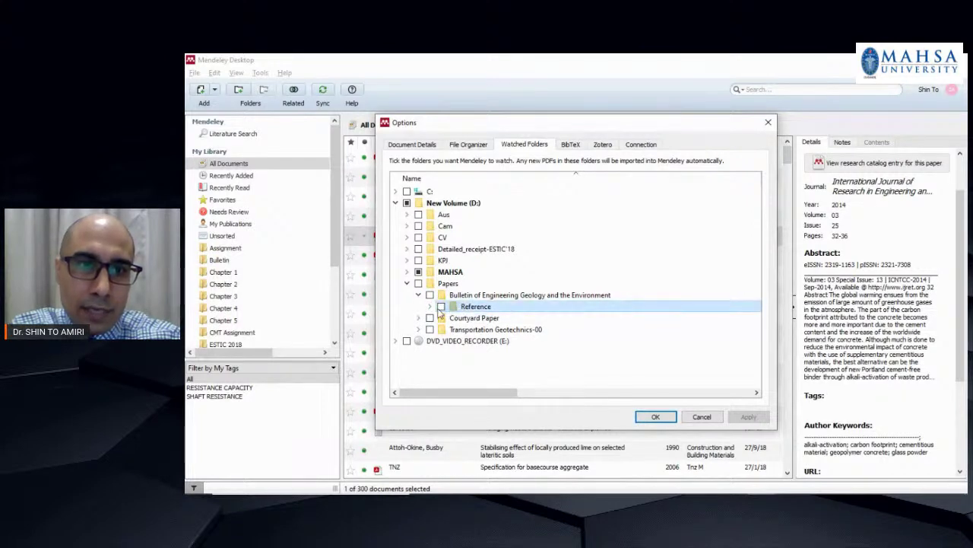
pyautogui.click(441, 306)
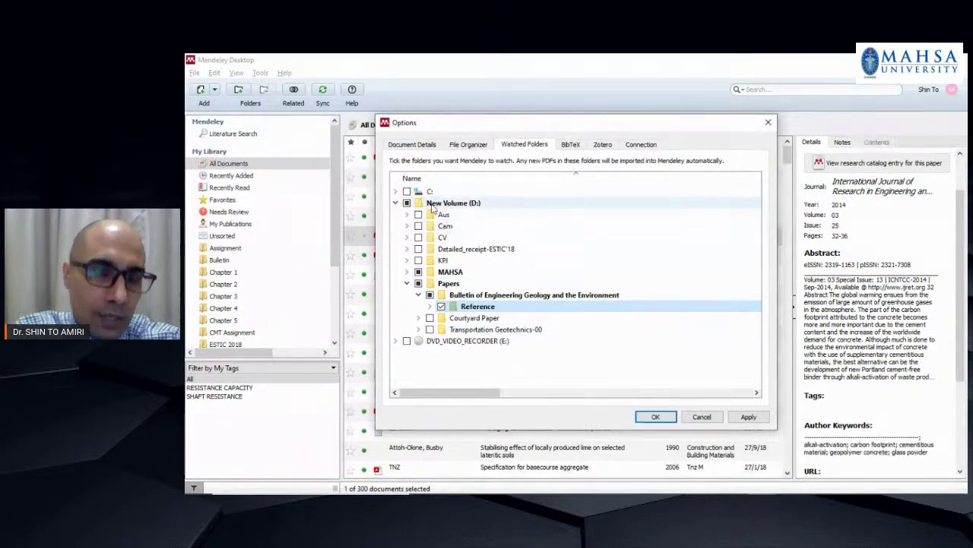
pyautogui.click(702, 419)
# Switch to File Explorer and look through the Reference folder inside Papers, Bulletin of Engineering Geology and the Environment on drive D.
pyautogui.click(509, 485)
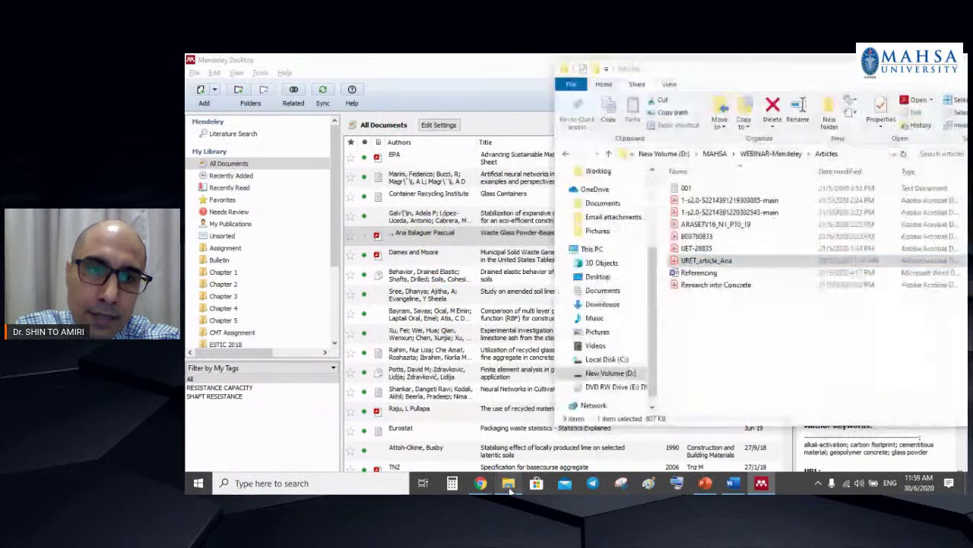
pyautogui.click(715, 154)
pyautogui.moveTo(809, 77); pyautogui.dragTo(687, 73)
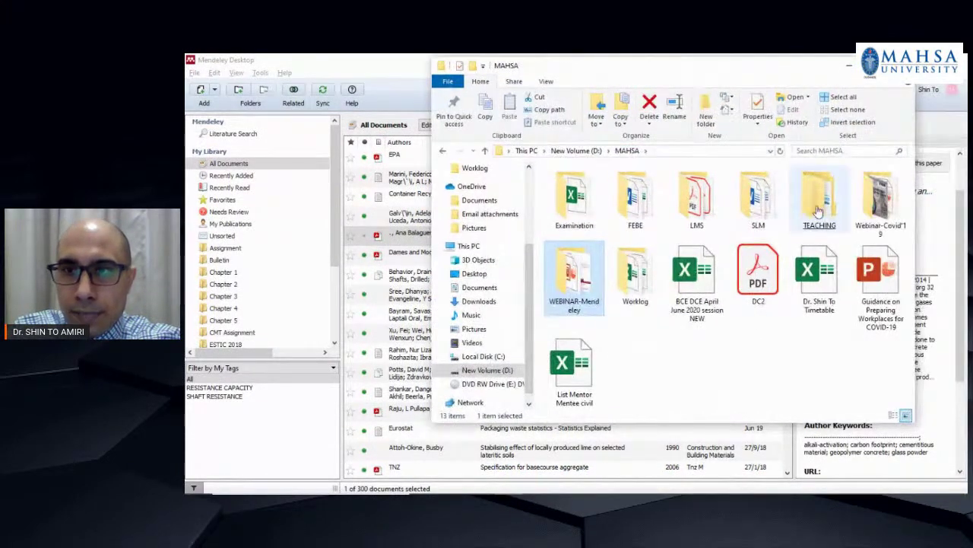
pyautogui.click(576, 151)
pyautogui.doubleClick(795, 194)
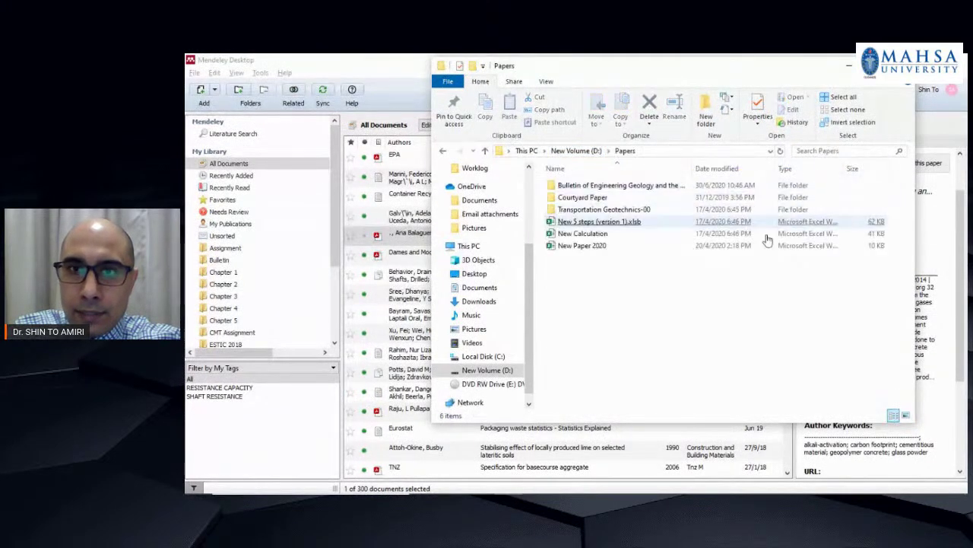
pyautogui.doubleClick(580, 189)
pyautogui.click(584, 188)
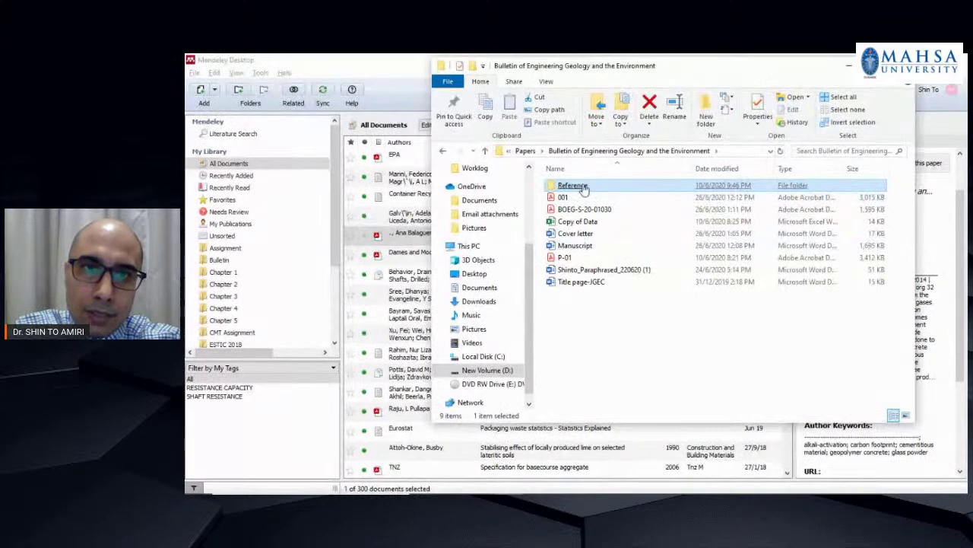
pyautogui.doubleClick(578, 186)
pyautogui.scroll(-3, 742, 311)
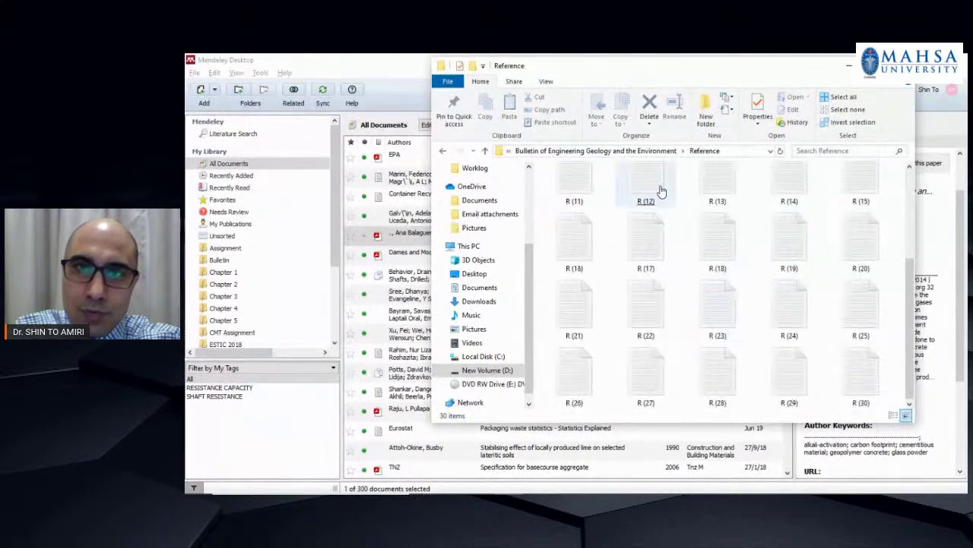
# Go back to the Bulletin of Engineering Geology and the Environment folder, examine its 001 PDF and Reference folder, and return to Mendeley.
pyautogui.click(601, 150)
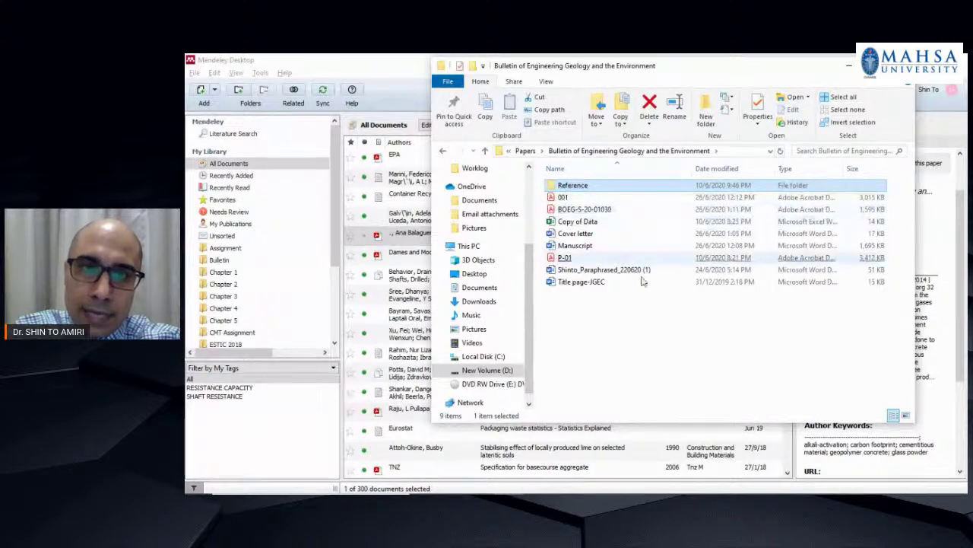
pyautogui.click(593, 197)
pyautogui.click(572, 185)
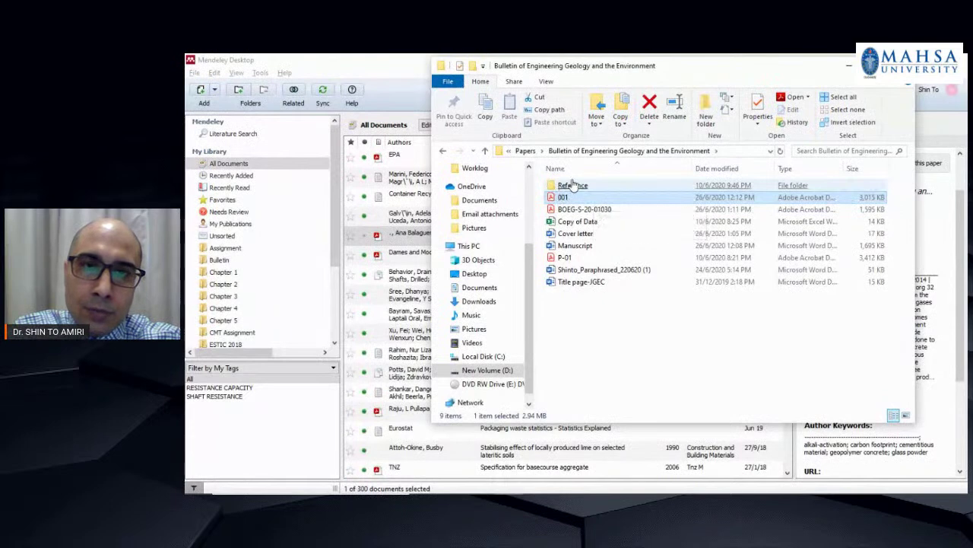
pyautogui.click(386, 67)
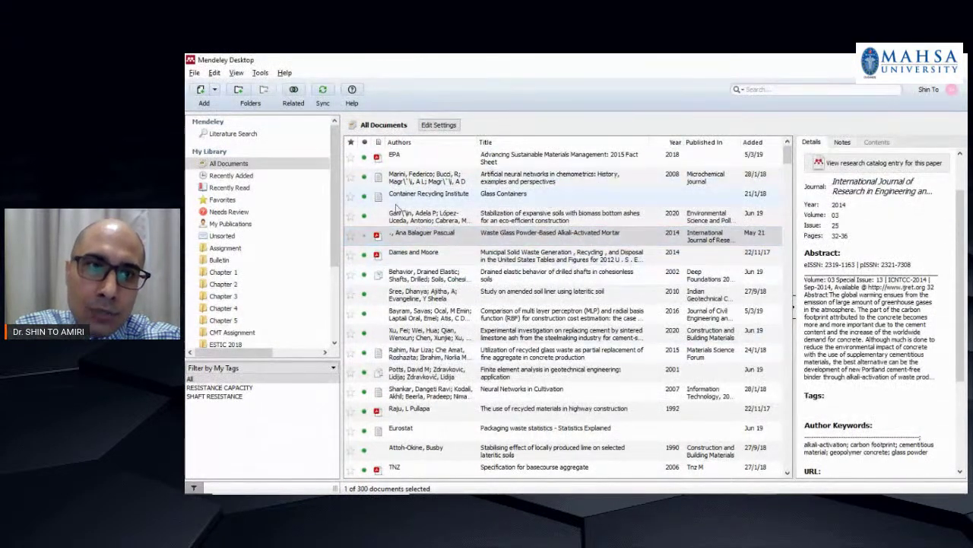
pyautogui.click(377, 238)
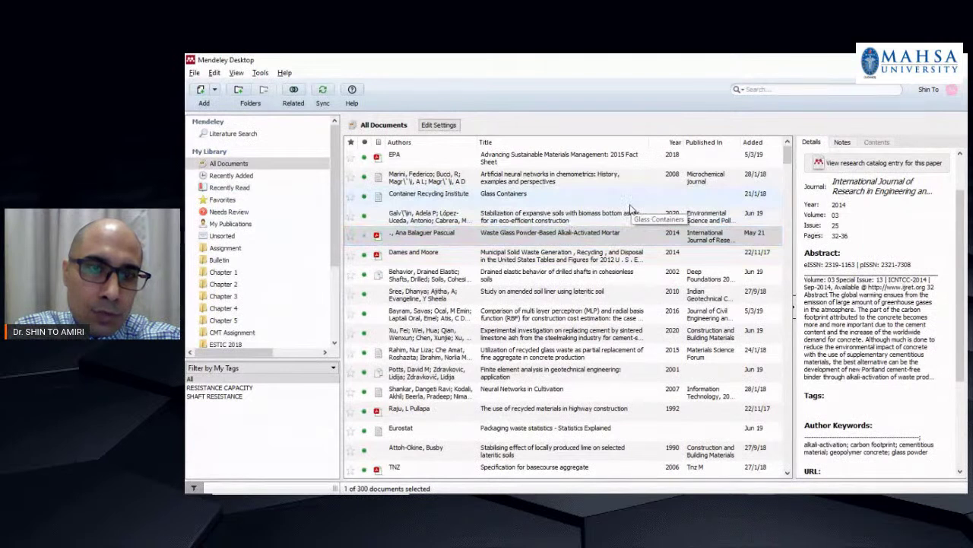
pyautogui.click(530, 236)
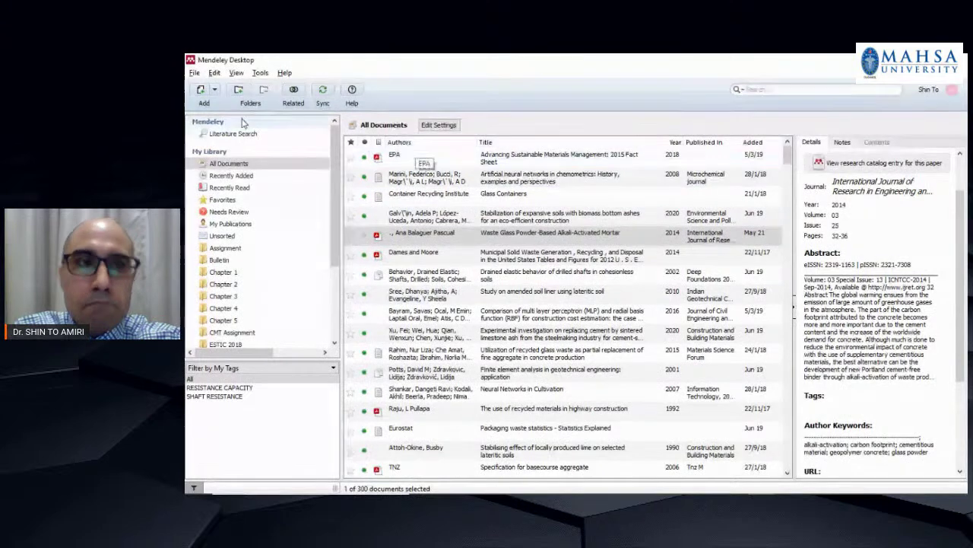
pyautogui.click(194, 73)
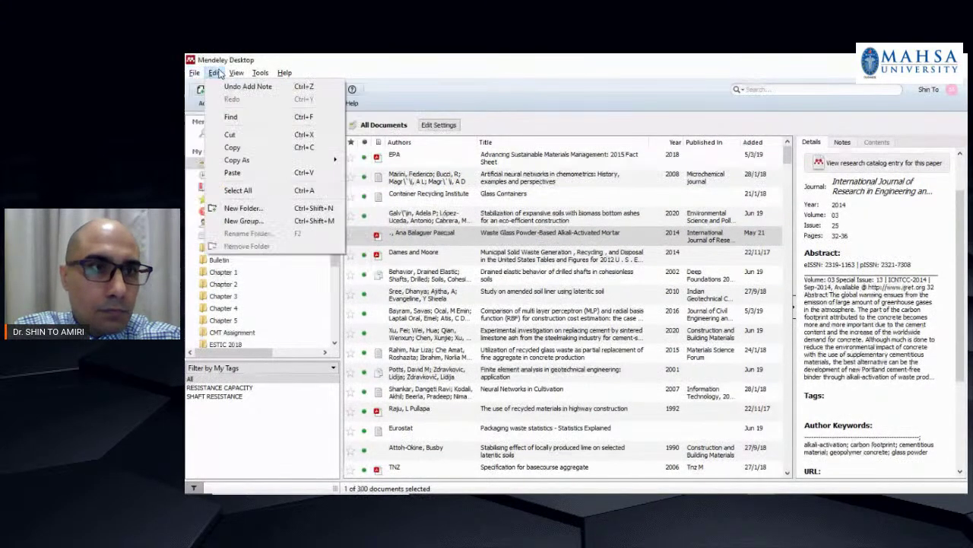
pyautogui.click(584, 58)
# Search all documents in the library by the year 2010.
pyautogui.click(791, 90)
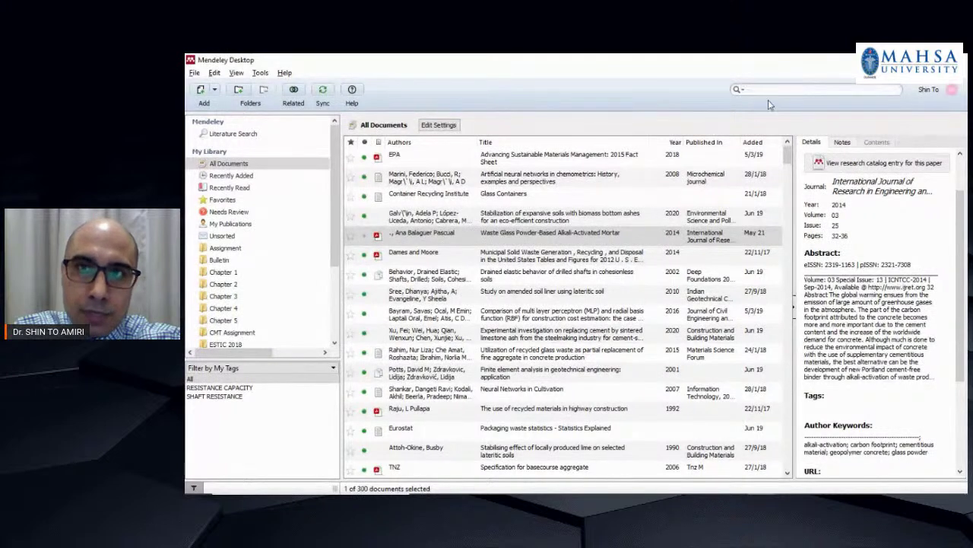
pyautogui.click(744, 90)
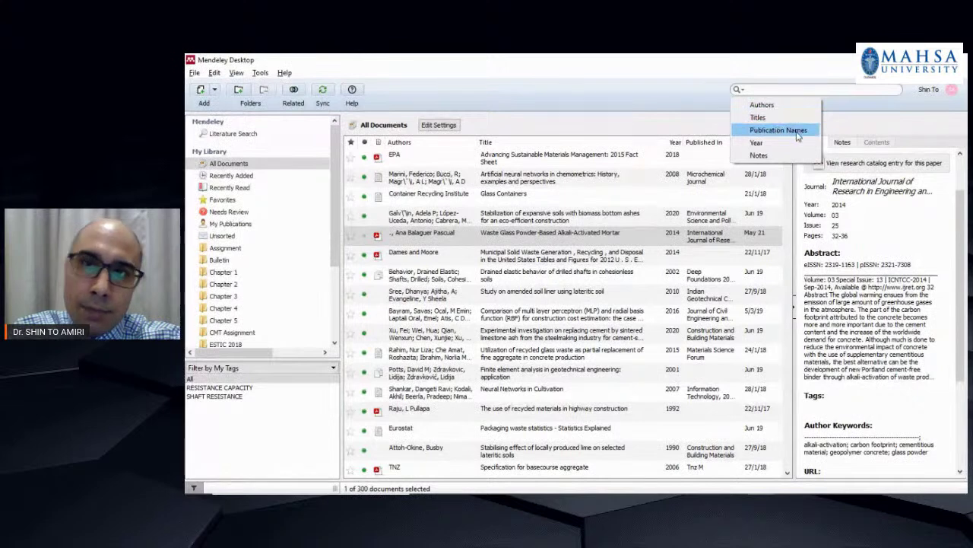
pyautogui.click(764, 144)
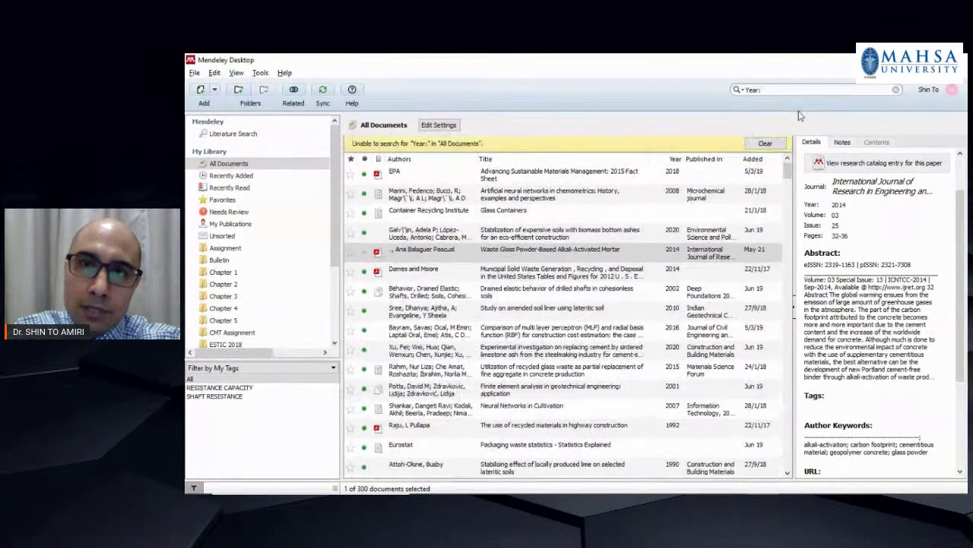
pyautogui.write('2010')
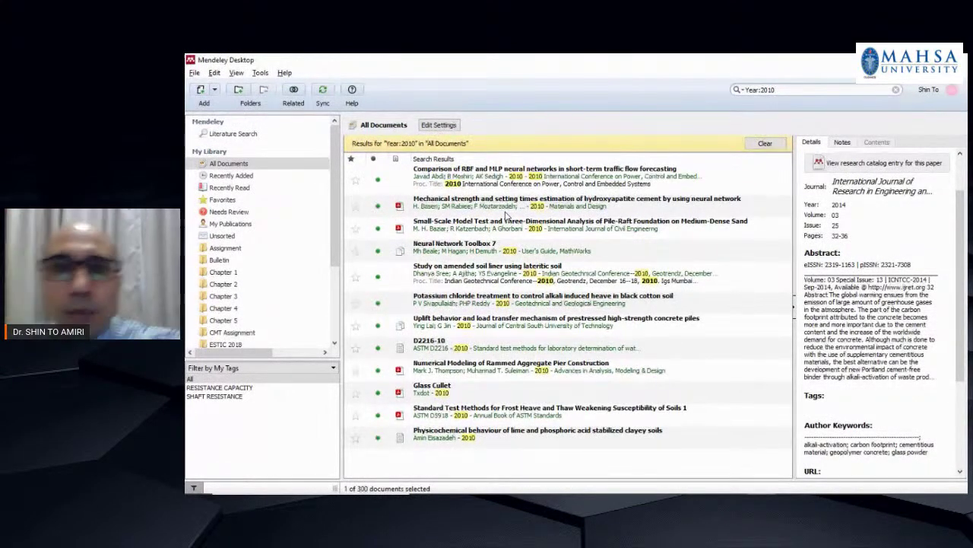
# Try adding an author filter to the year search, and clear the whole search.
pyautogui.click(739, 90)
pyautogui.click(762, 106)
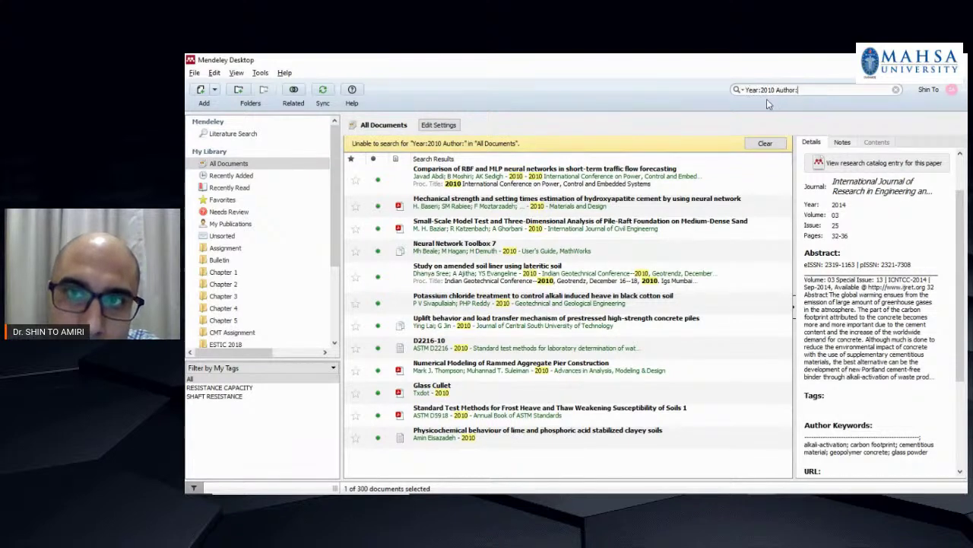
pyautogui.click(740, 91)
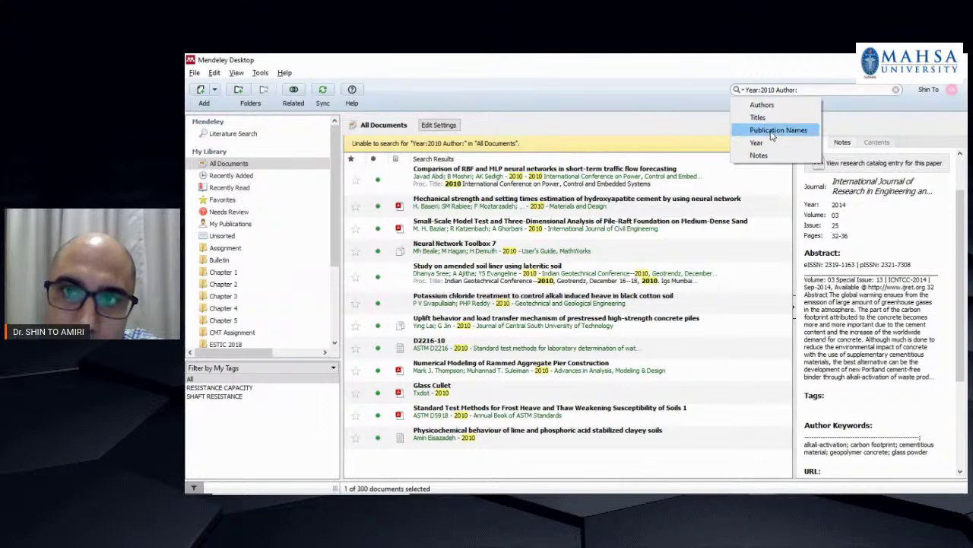
pyautogui.click(897, 91)
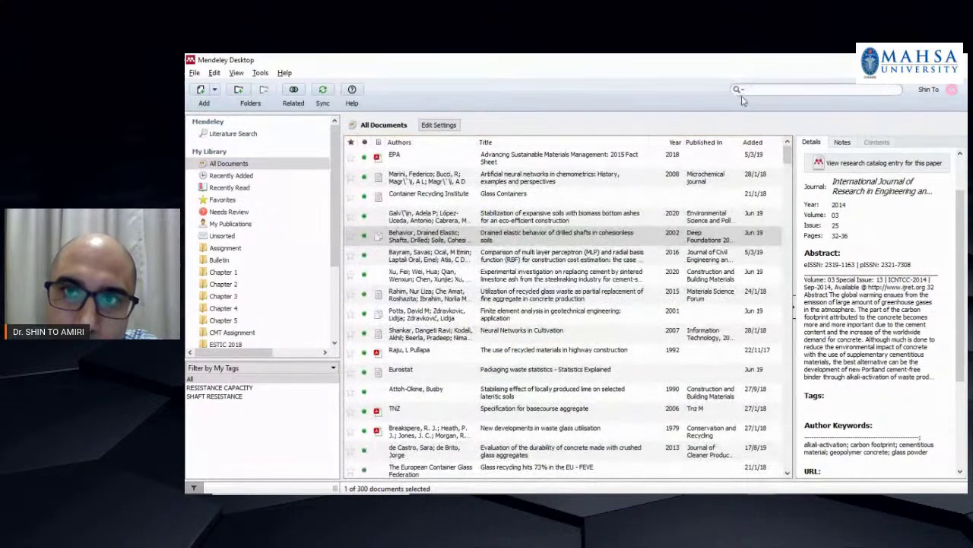
# Search the library's document titles for "shaft res".
pyautogui.click(737, 90)
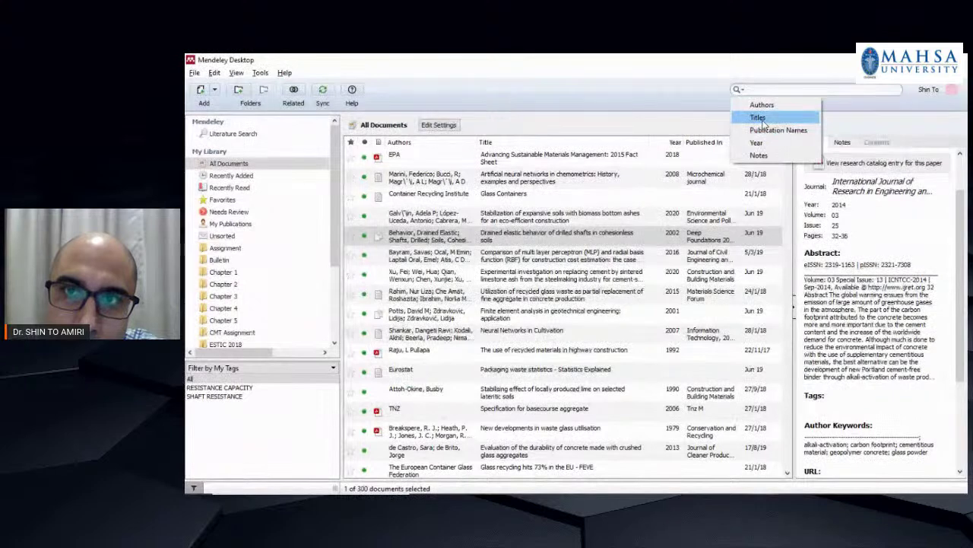
pyautogui.click(759, 117)
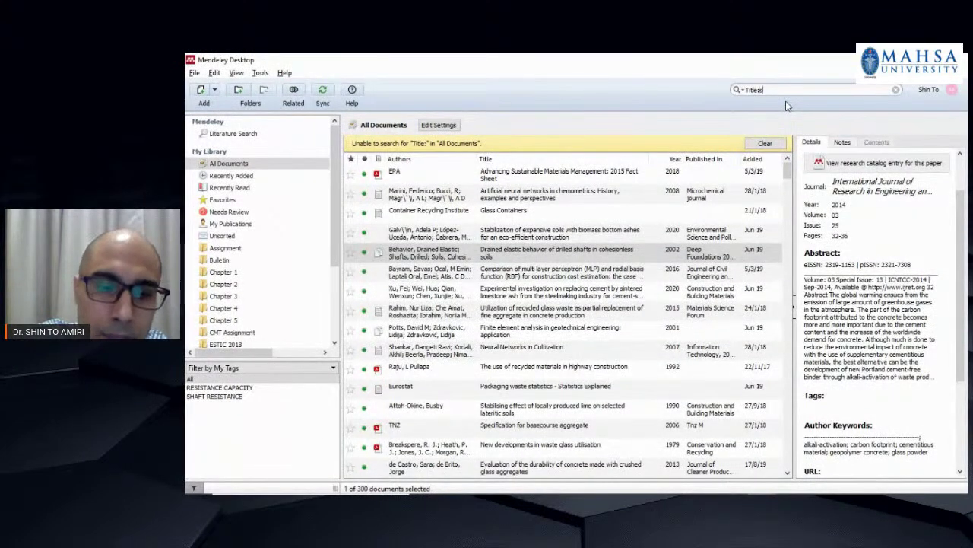
pyautogui.write('shaft')
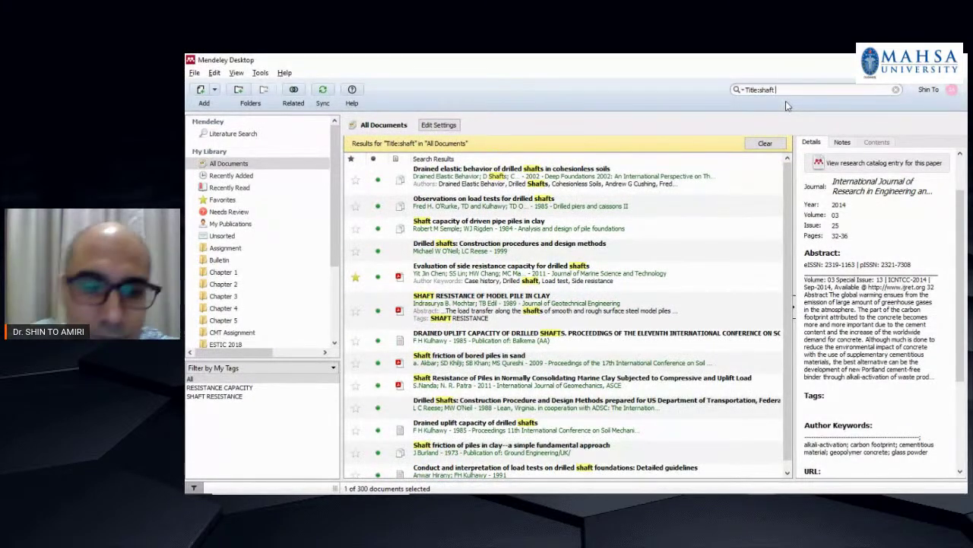
pyautogui.write(' res')
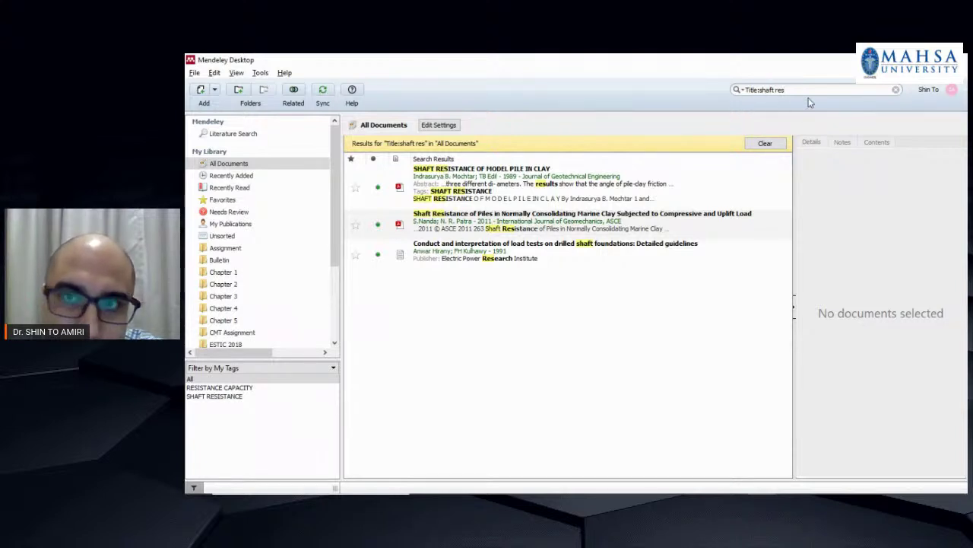
# Try narrowing the title search with the author filter "indr", and remove that filter, keeping only the title search.
pyautogui.click(738, 89)
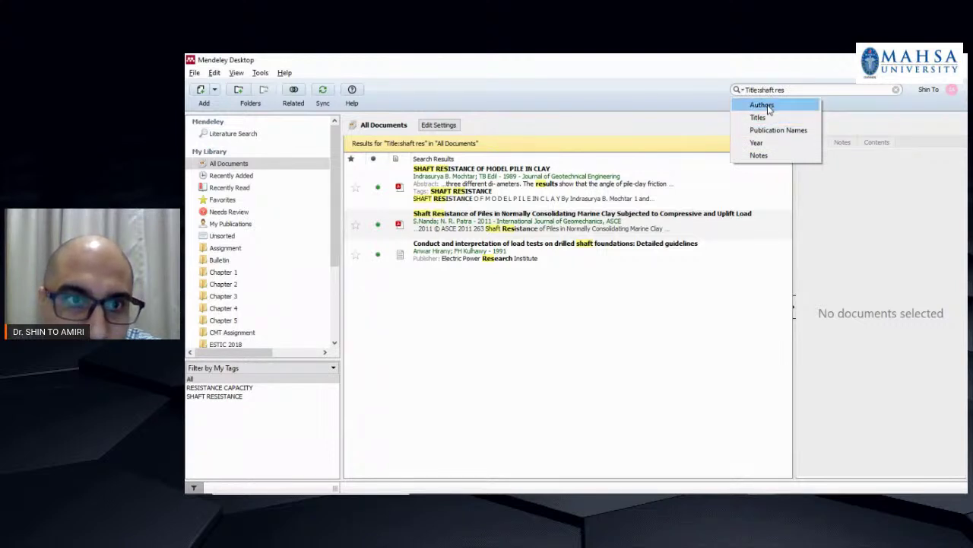
pyautogui.click(762, 105)
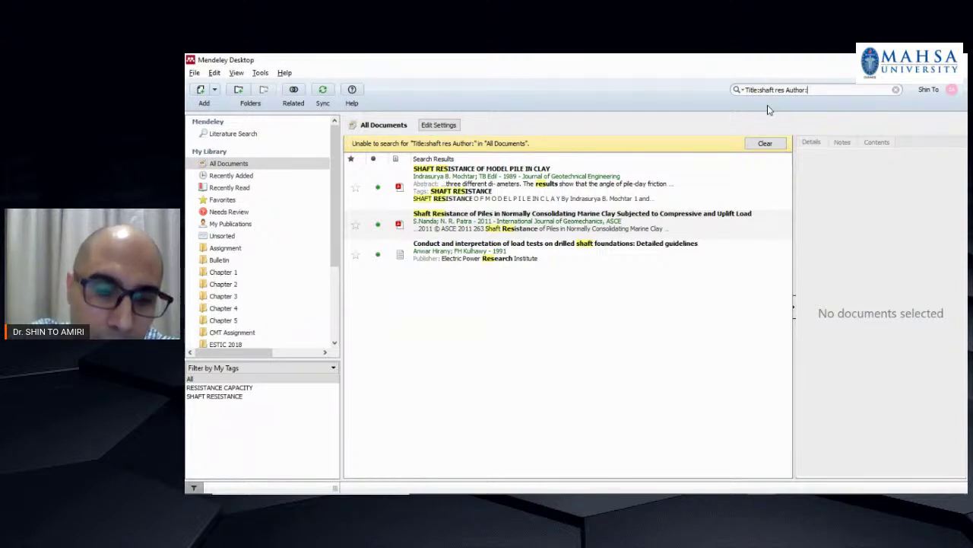
pyautogui.write('indr')
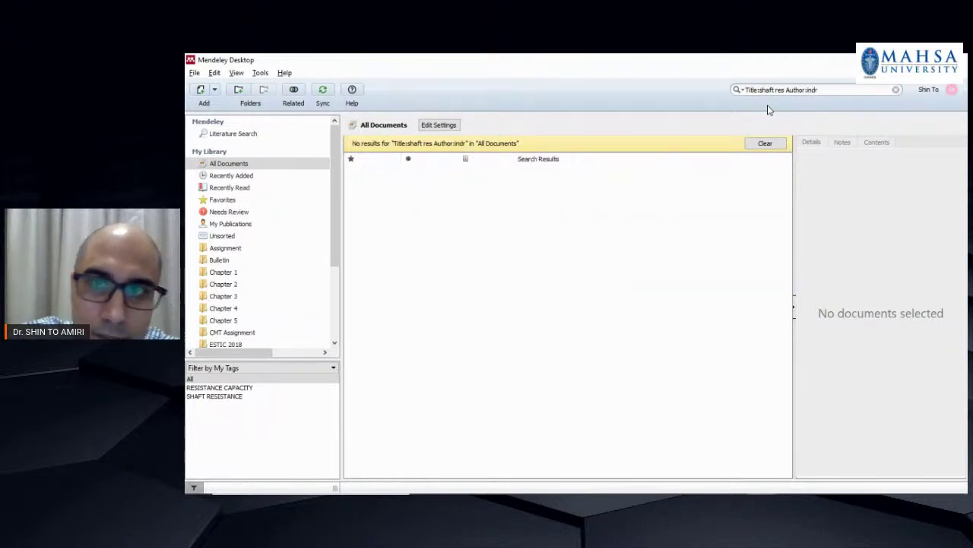
pyautogui.press('BackSpace')
pyautogui.press('BackSpace')
pyautogui.press('BackSpace')
pyautogui.press('BackSpace')
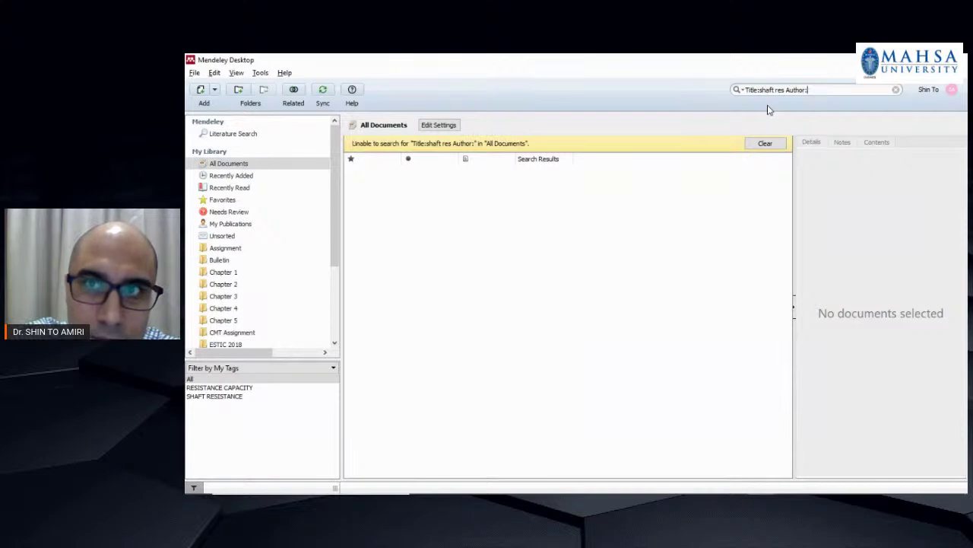
pyautogui.press('BackSpace')
pyautogui.press('BackSpace')
pyautogui.press('BackSpace')
pyautogui.press('BackSpace')
pyautogui.press('BackSpace')
pyautogui.press('BackSpace')
pyautogui.press('BackSpace')
pyautogui.press('BackSpace')
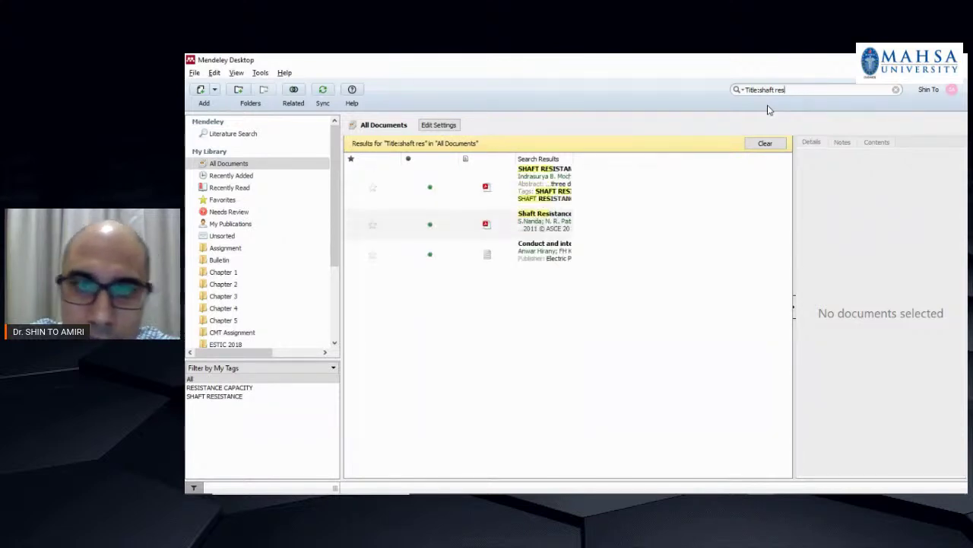
# Select the 2011 International Journal of Geomechanics paper among the title results to view its details, and clear the search.
pyautogui.click(500, 178)
pyautogui.click(509, 221)
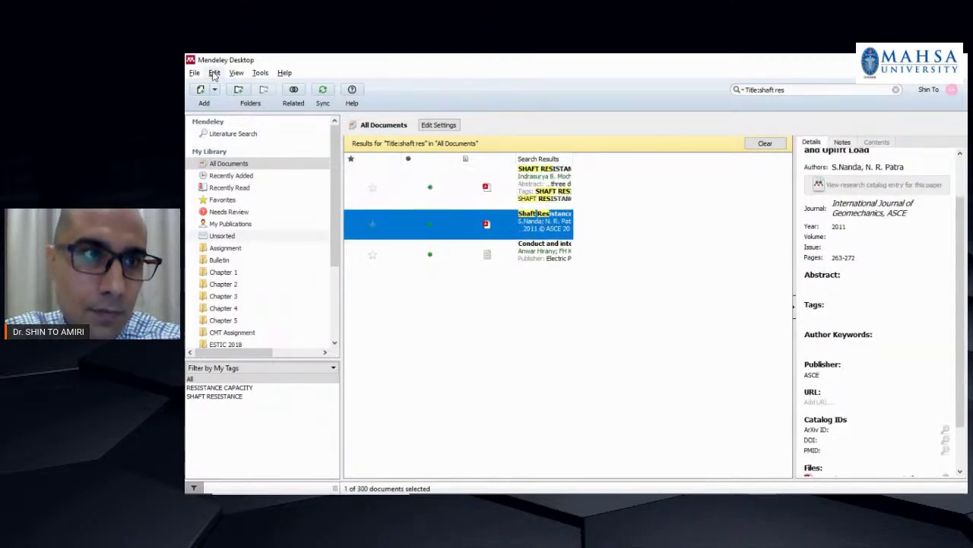
pyautogui.click(895, 89)
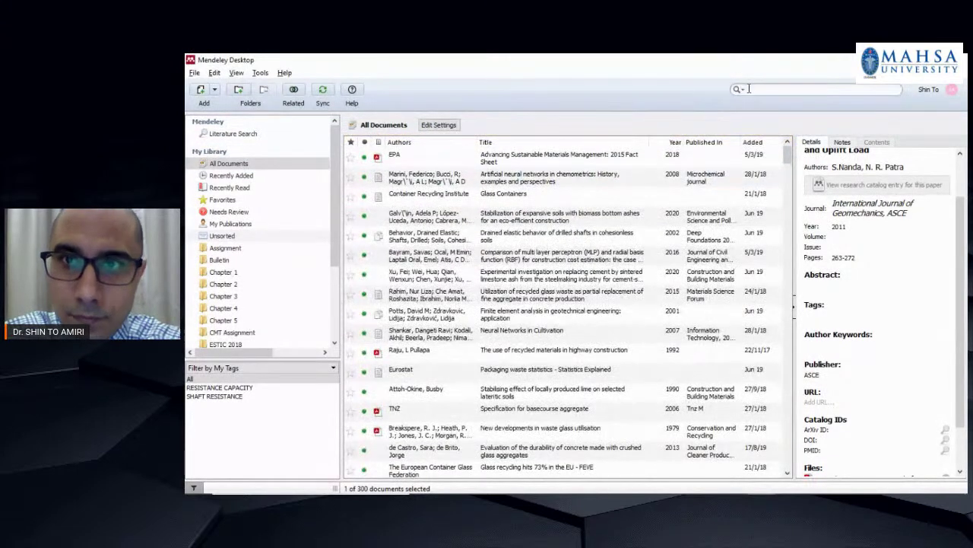
# Search all documents in the library by the year 2010 using the year field.
pyautogui.click(739, 89)
pyautogui.click(760, 144)
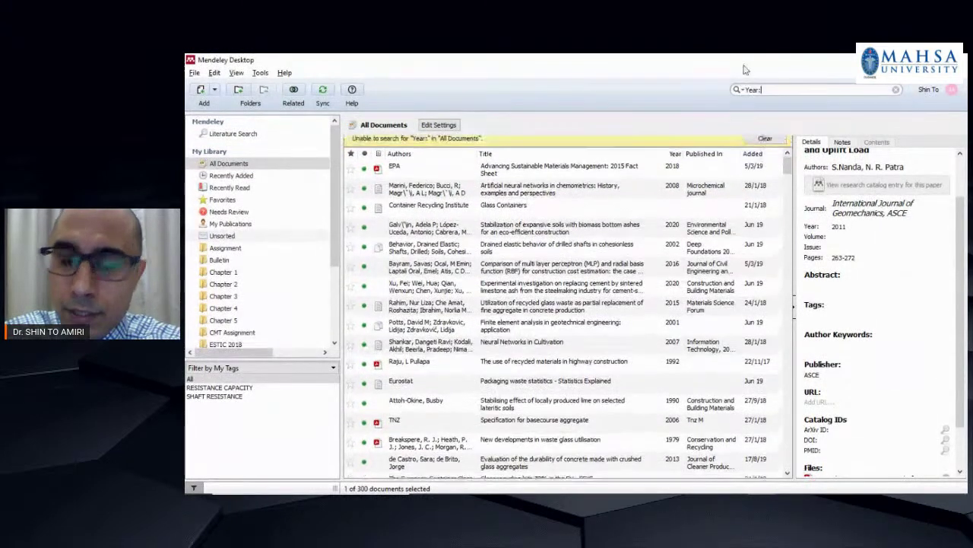
pyautogui.write('2010')
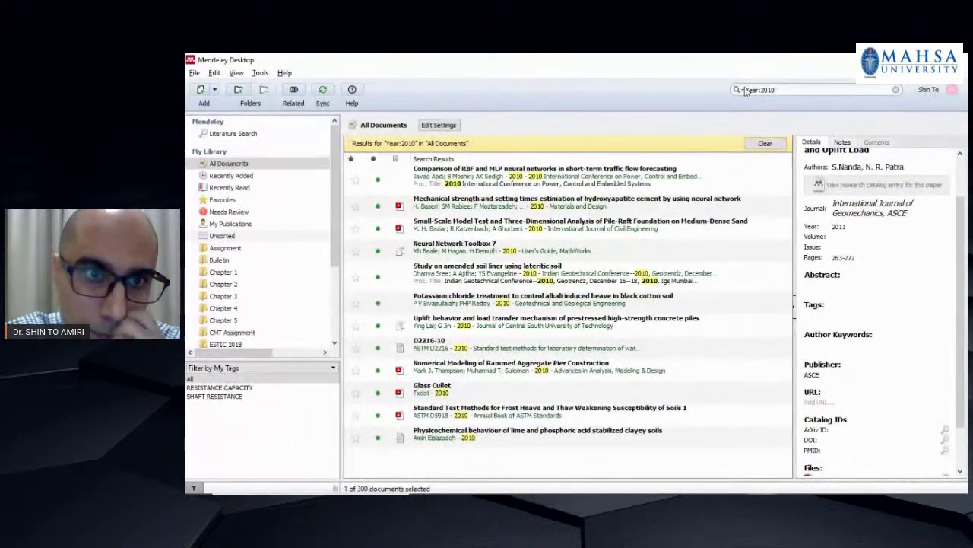
# Narrow the year search with the surname of the hydroxyapatite cement paper's first author, and clear the whole search.
pyautogui.click(744, 89)
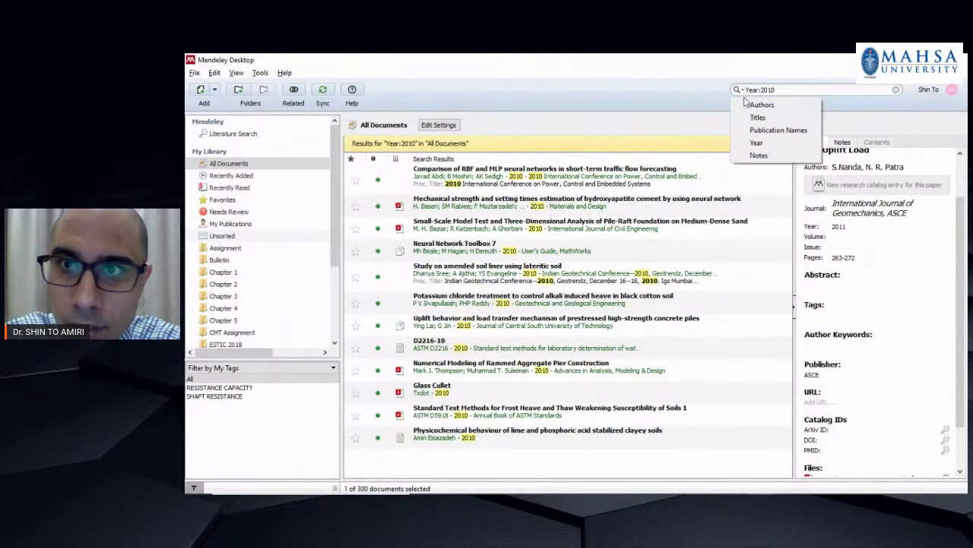
pyautogui.click(751, 107)
pyautogui.write('Baseri')
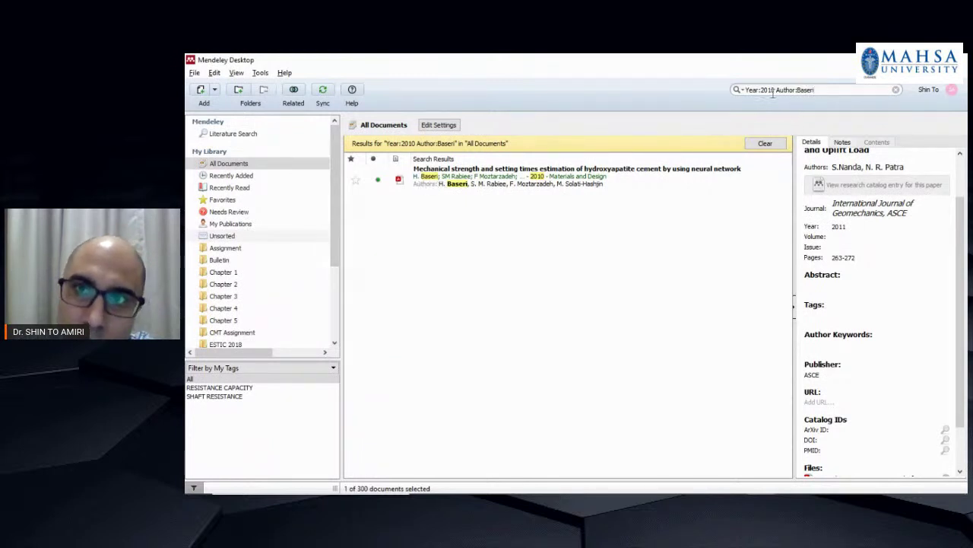
pyautogui.click(739, 89)
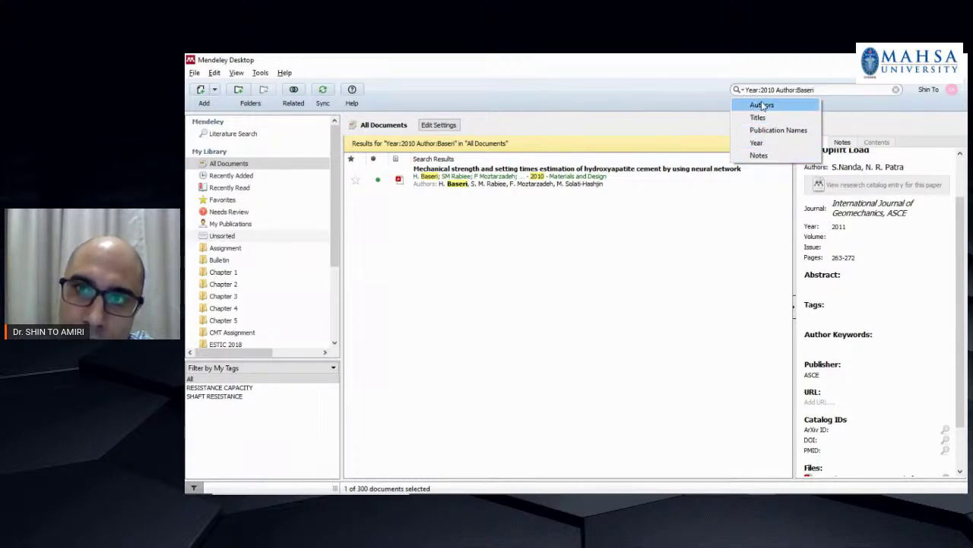
pyautogui.click(896, 90)
pyautogui.click(896, 90)
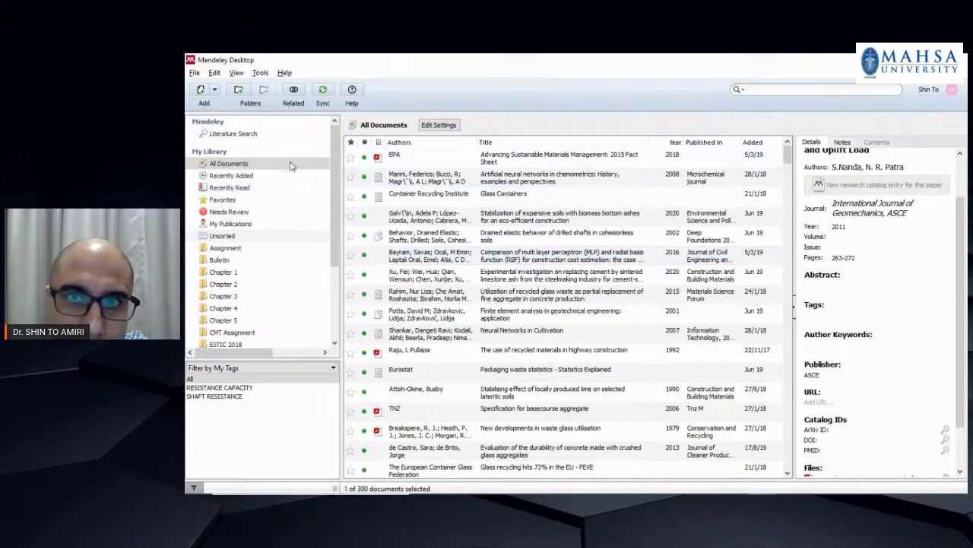
# Check the selected paper's notes, return to its details, and open the folder Mendeley 30-06.
pyautogui.click(842, 145)
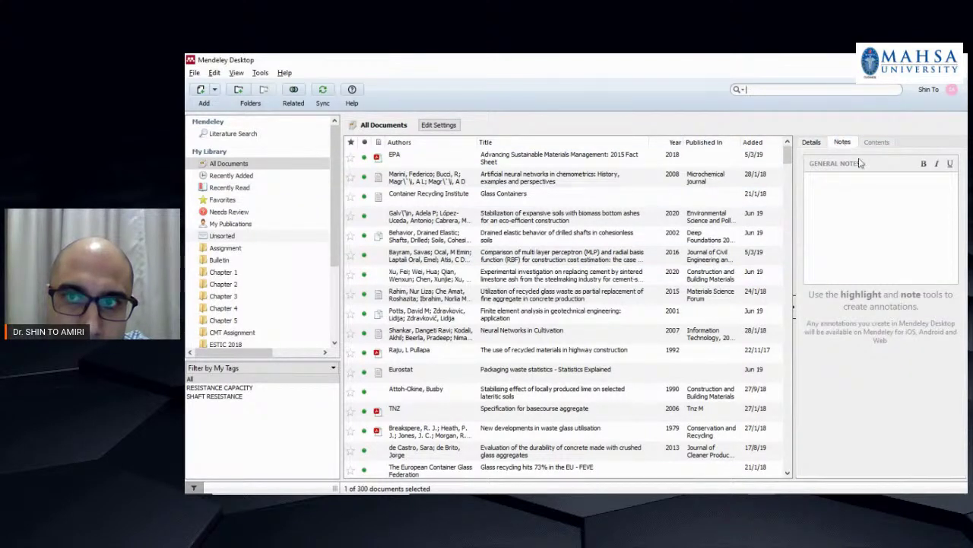
pyautogui.click(811, 142)
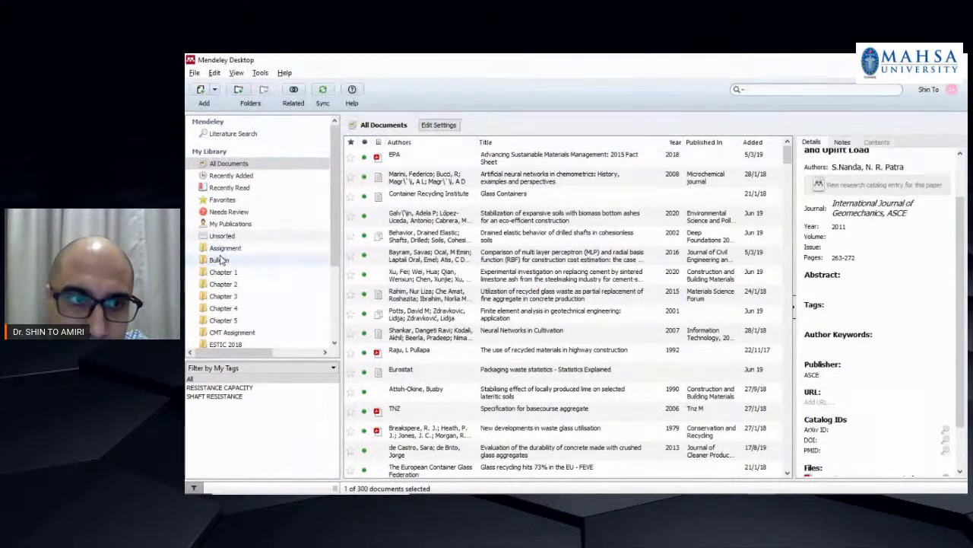
pyautogui.scroll(-3, 224, 263)
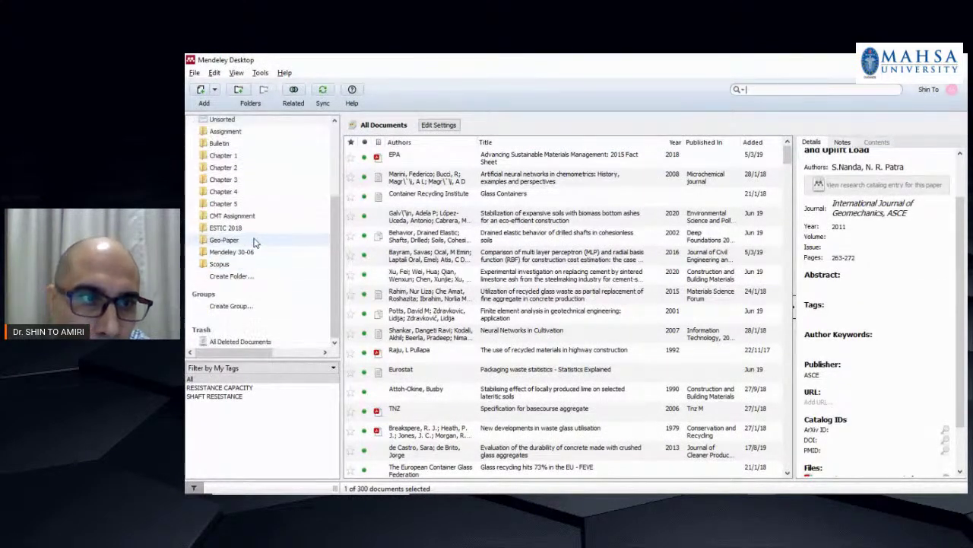
pyautogui.click(232, 253)
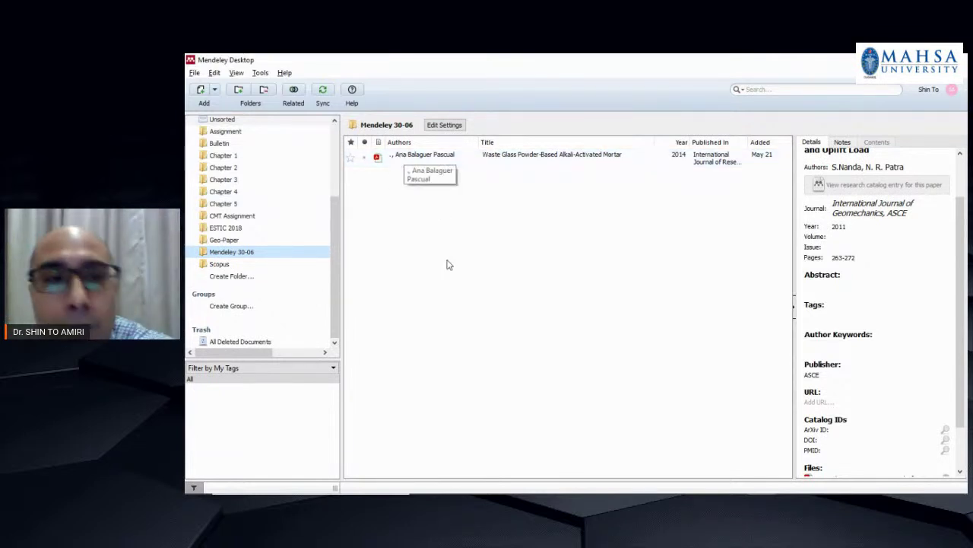
# Switch to Chrome, close the ASCE article page, and open the BibTeX citation of "Shaft resistance of model pile in clay" from Google Scholar.
pyautogui.moveTo(455, 489)
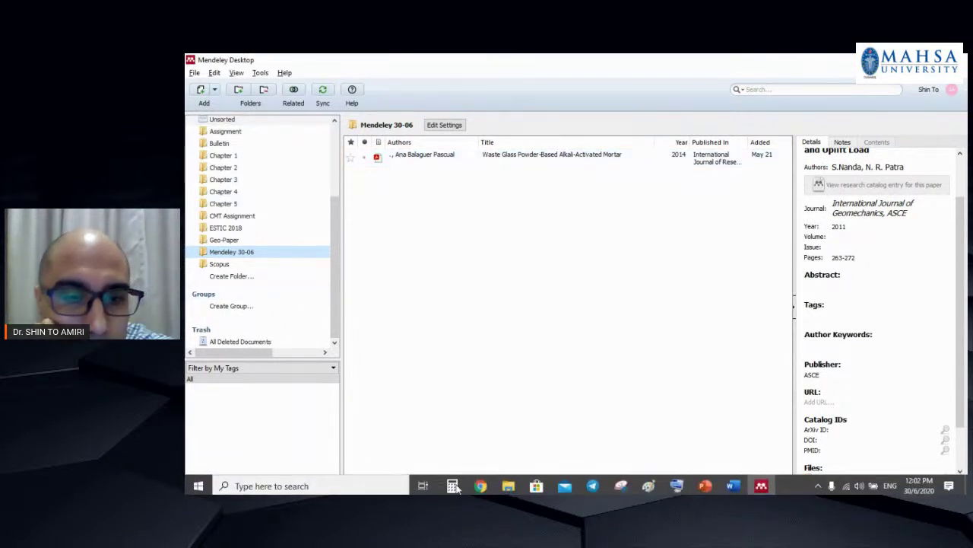
pyautogui.click(434, 441)
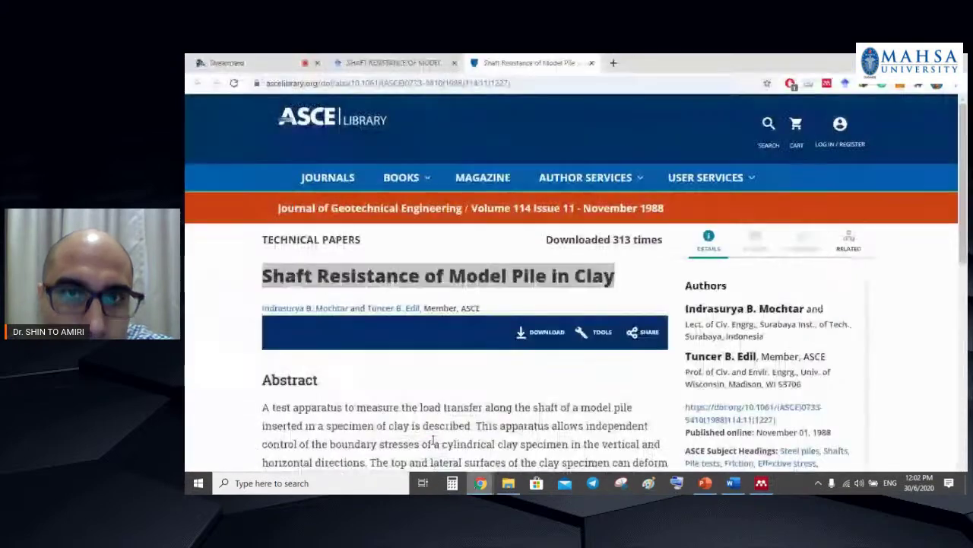
pyautogui.click(189, 279)
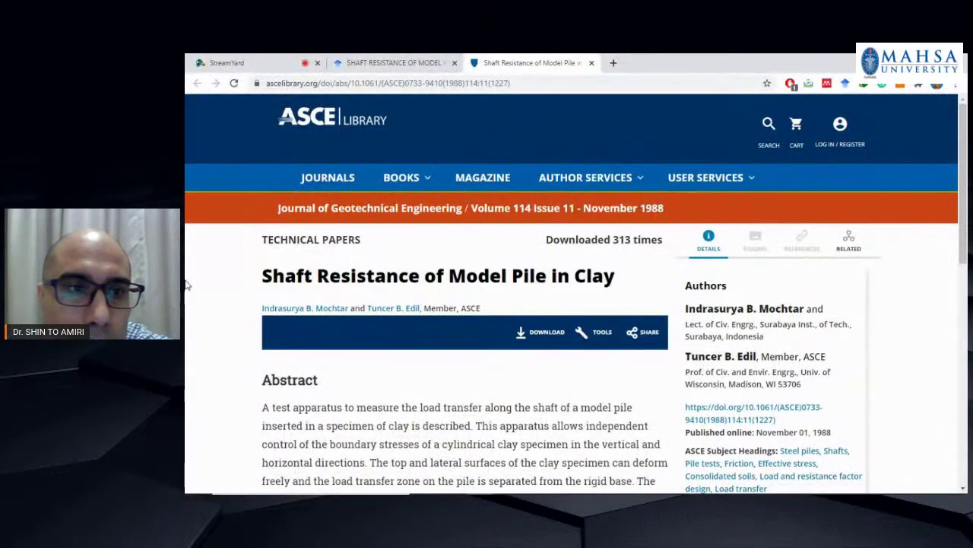
pyautogui.click(448, 61)
pyautogui.click(591, 63)
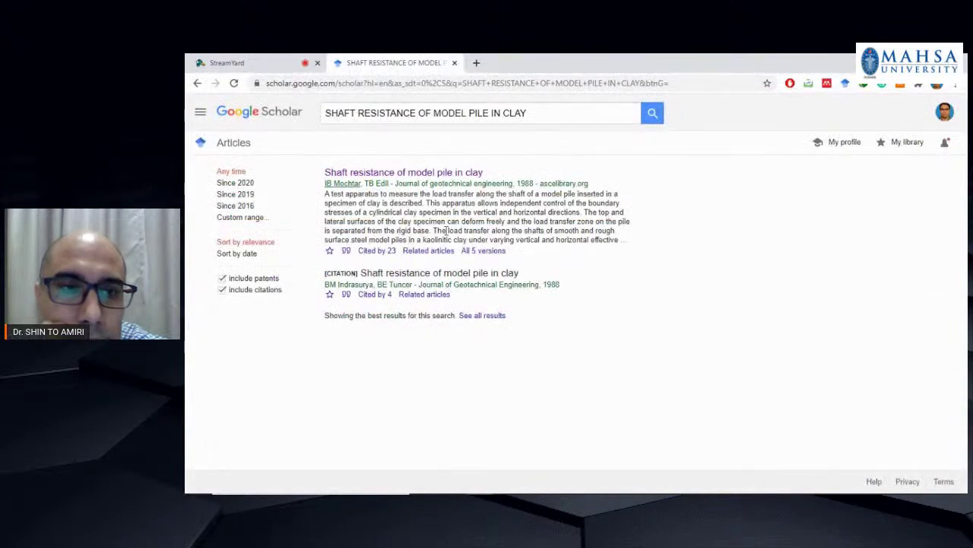
pyautogui.click(347, 251)
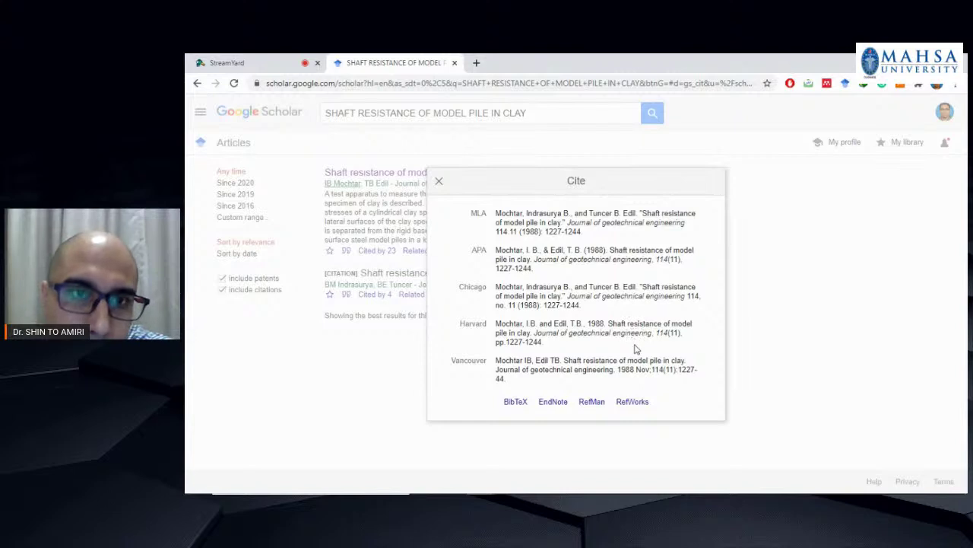
pyautogui.click(515, 403)
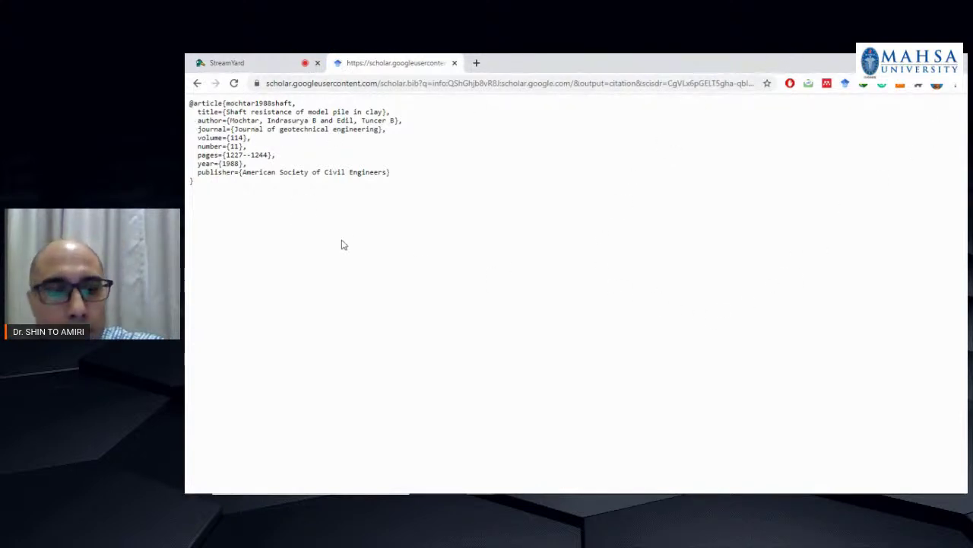
# Create a new text document on the Windows desktop with its default name and open it in Notepad.
pyautogui.hotkey('alt', 'Tab')
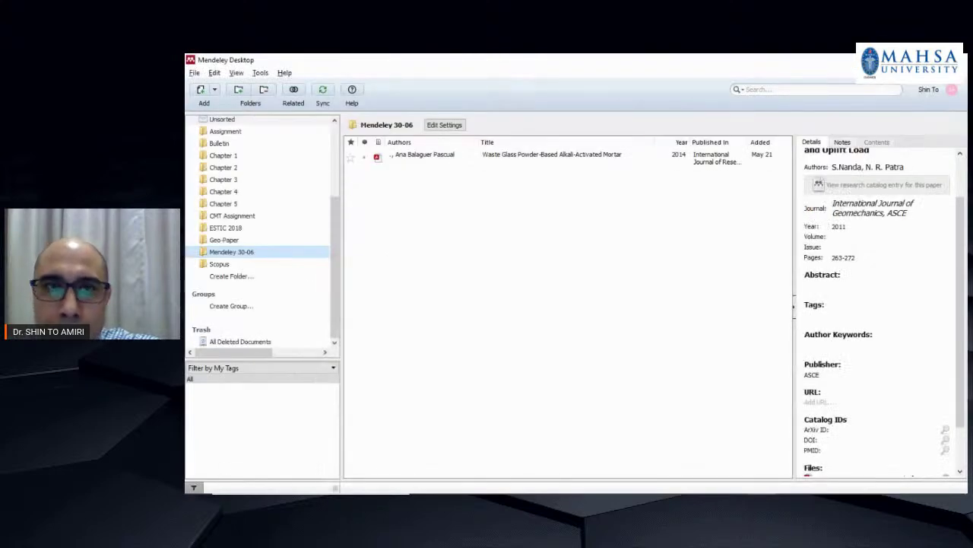
pyautogui.hotkey('alt', 'Tab')
pyautogui.press('super+d')
pyautogui.rightClick(367, 207)
pyautogui.moveTo(437, 330)
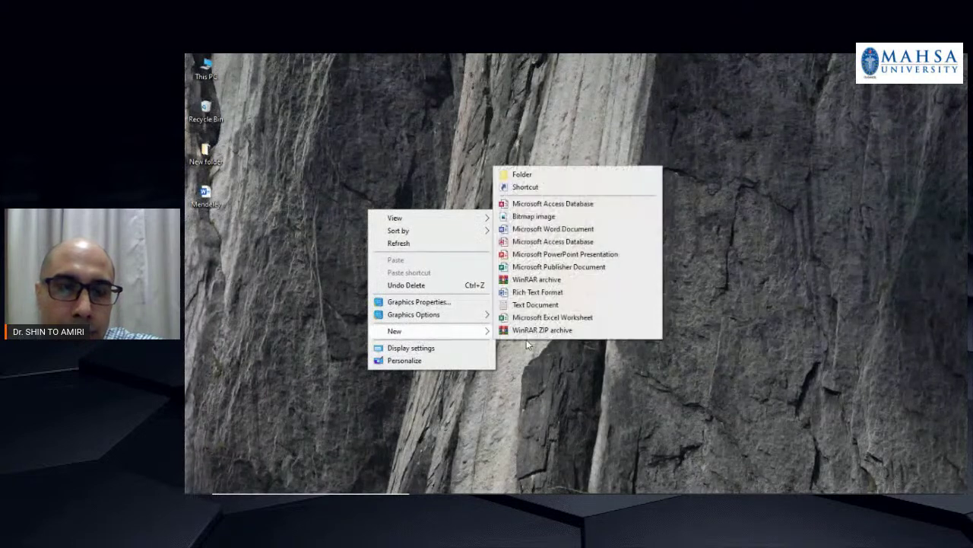
pyautogui.click(532, 304)
pyautogui.click(393, 276)
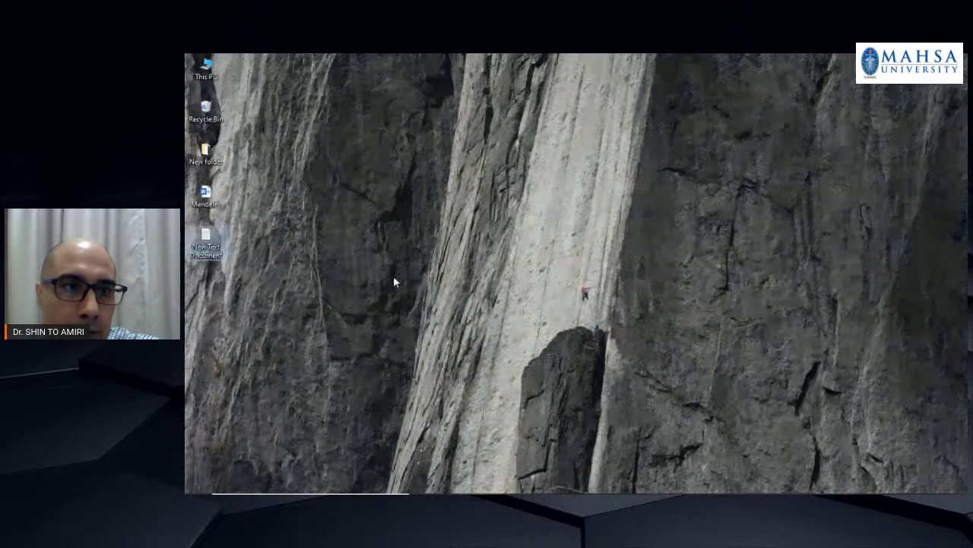
pyautogui.click(220, 245)
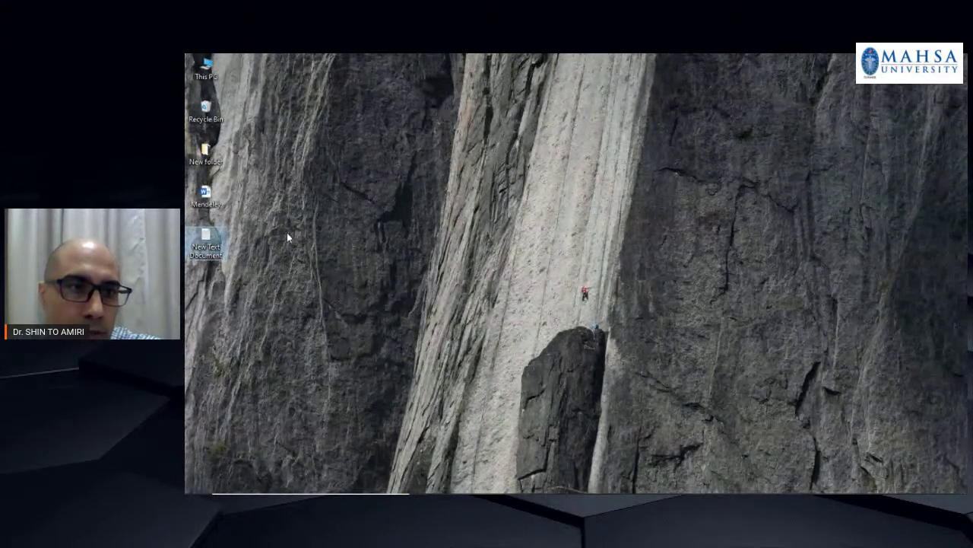
pyautogui.doubleClick(194, 241)
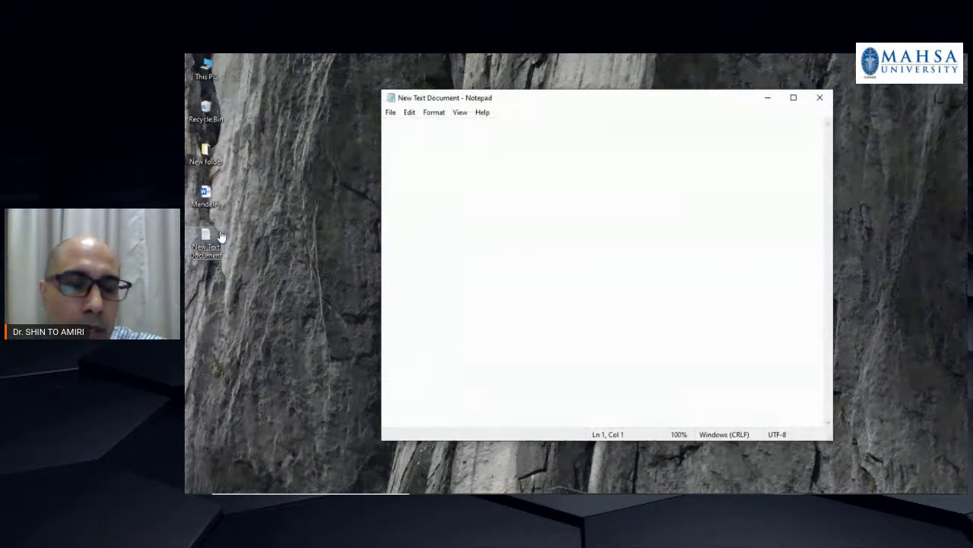
# Switch to File Explorer, examine the files in the Reference folder of the Bulletin of Engineering Geology paper, and minimize the window.
pyautogui.moveTo(482, 490)
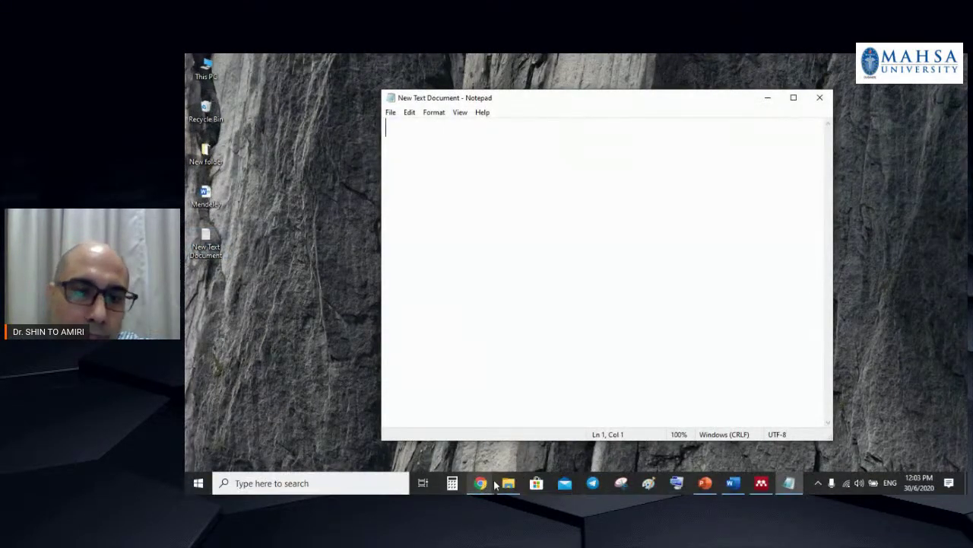
pyautogui.click(508, 483)
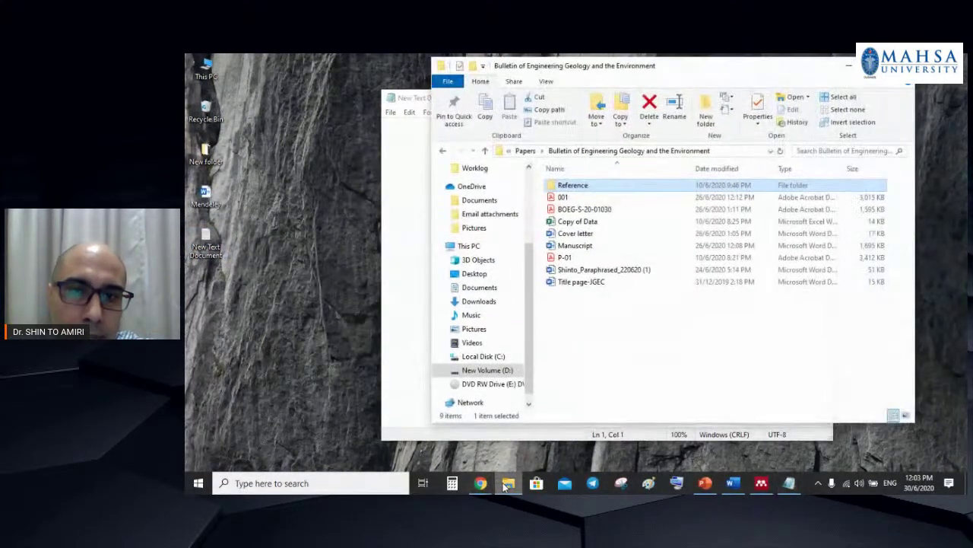
pyautogui.doubleClick(574, 188)
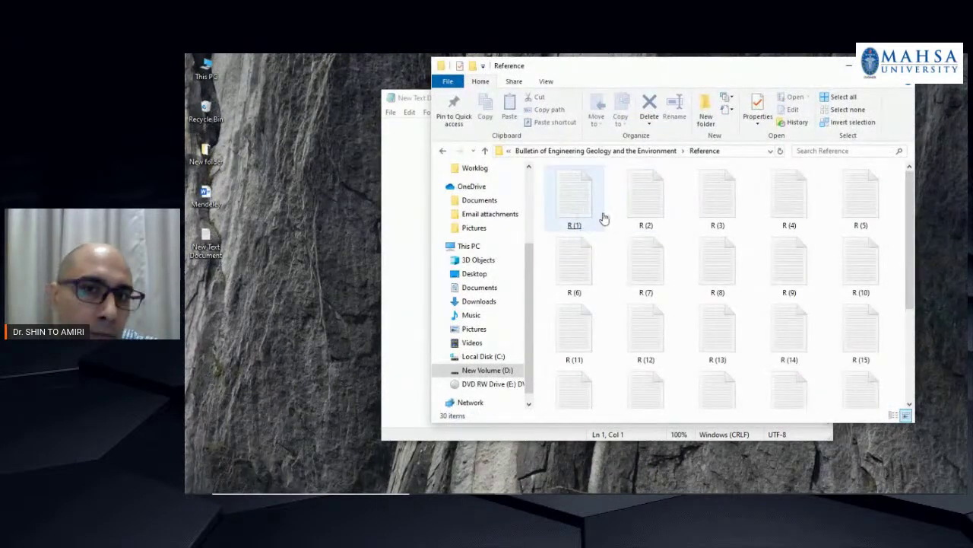
pyautogui.scroll(-4, 879, 304)
pyautogui.scroll(4, 878, 305)
pyautogui.scroll(-4, 874, 343)
pyautogui.scroll(4, 760, 304)
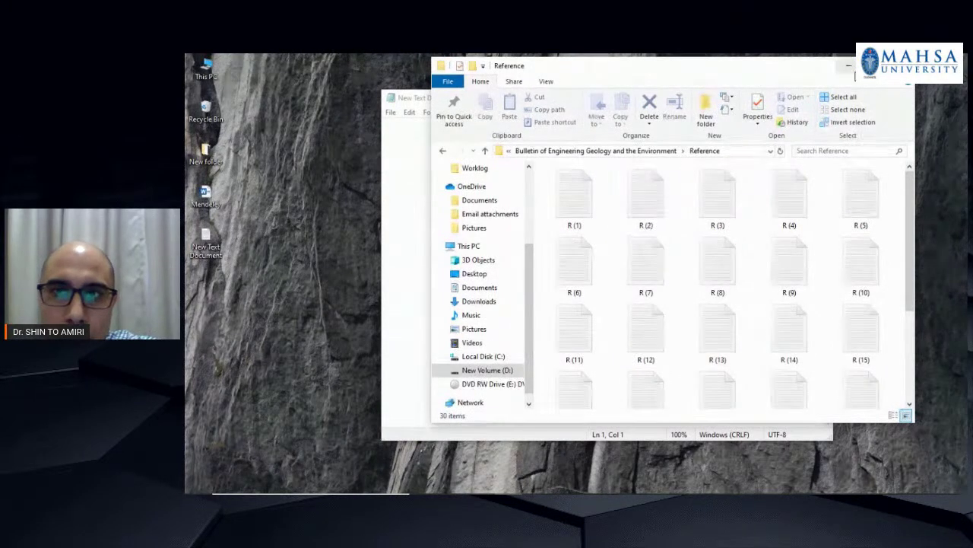
pyautogui.click(849, 67)
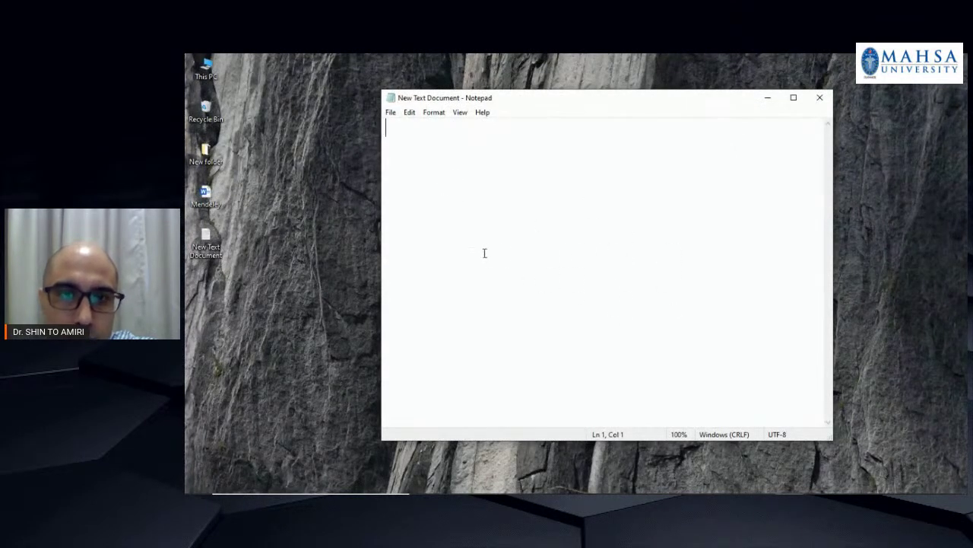
# Switch back to Chrome and copy the complete BibTeX entry of the shaft resistance article.
pyautogui.hotkey('alt', 'Tab')
pyautogui.hotkey('alt', 'Tab')
pyautogui.moveTo(480, 483)
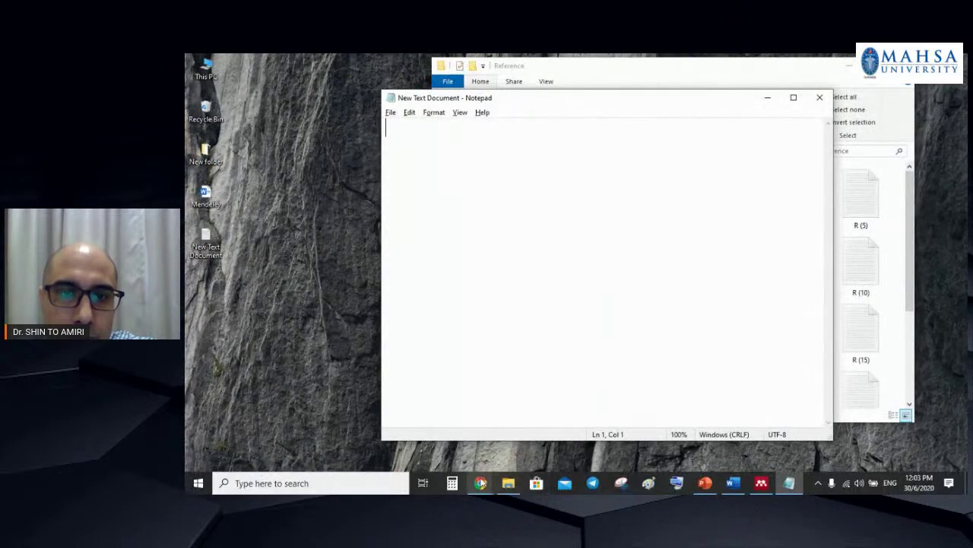
pyautogui.click(466, 457)
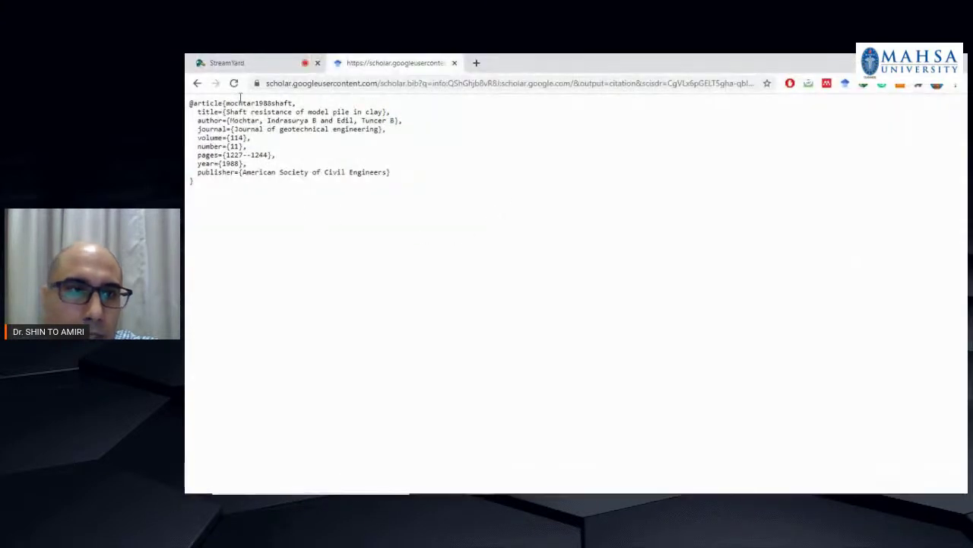
pyautogui.hotkey('ctrl', 'a')
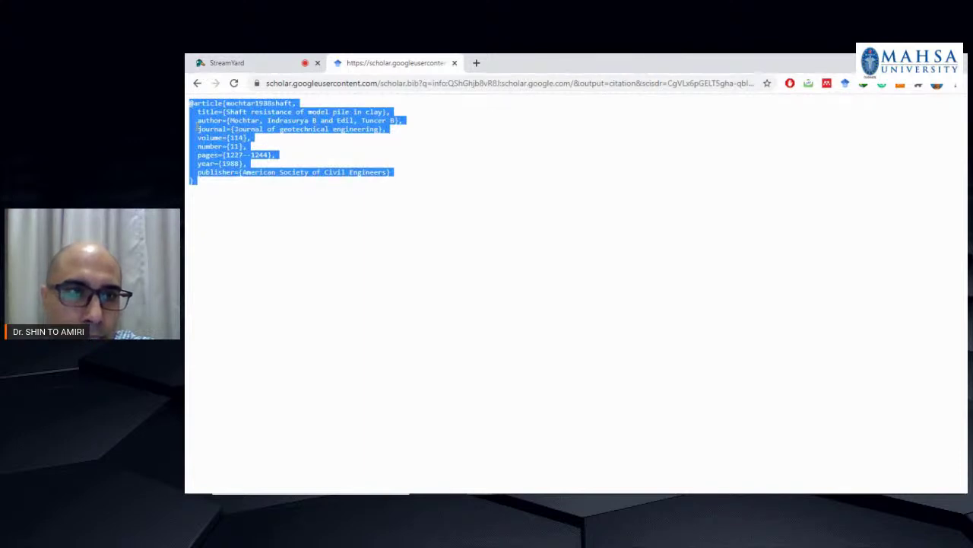
pyautogui.rightClick(199, 128)
pyautogui.click(208, 134)
# Switch to Notepad, paste the BibTeX entry into the empty text document, and close it with the changes saved.
pyautogui.hotkey('alt', 'Tab')
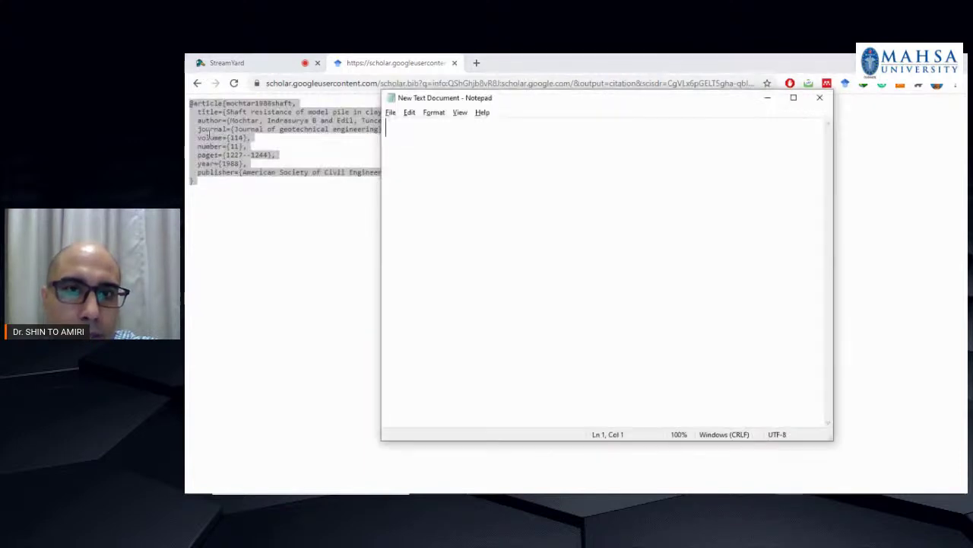
pyautogui.hotkey('ctrl', 'v')
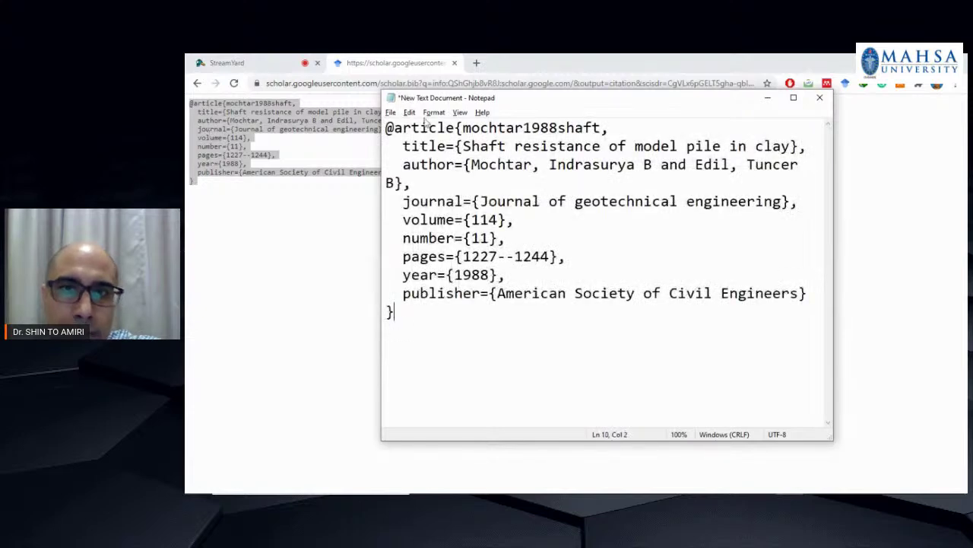
pyautogui.click(820, 97)
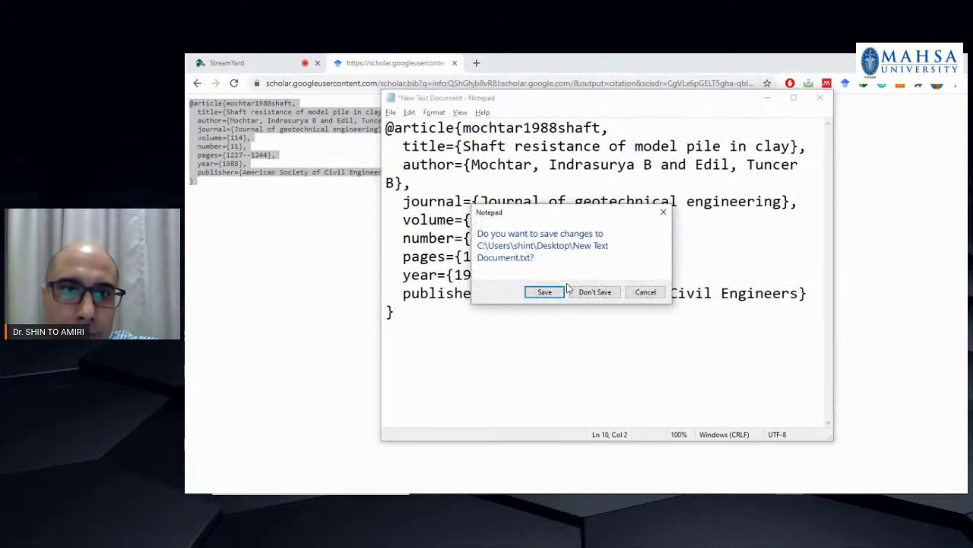
pyautogui.click(545, 292)
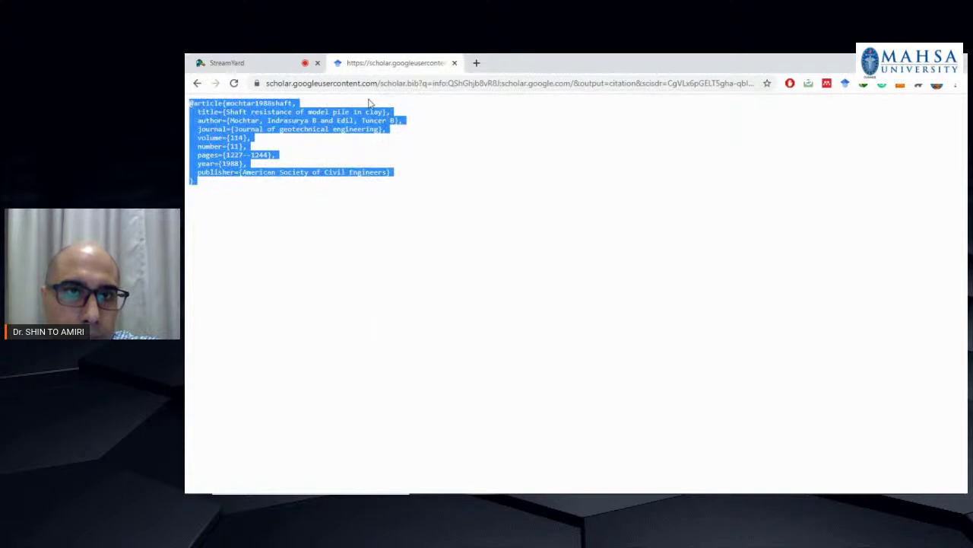
# Switch to Mendeley Desktop, restore its window to a smaller size, and import the desktop's New Text Document into the Mendeley 30-06 folder.
pyautogui.click(454, 64)
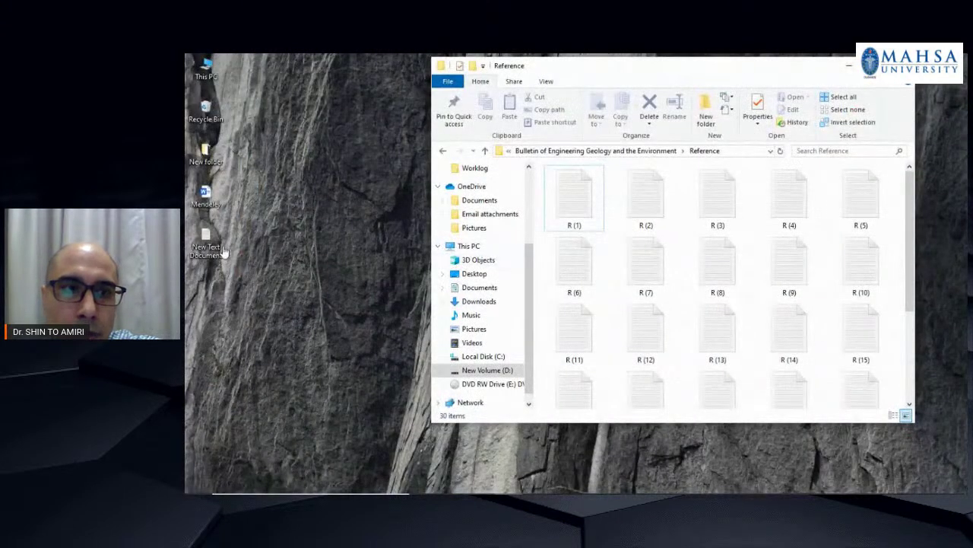
pyautogui.click(480, 483)
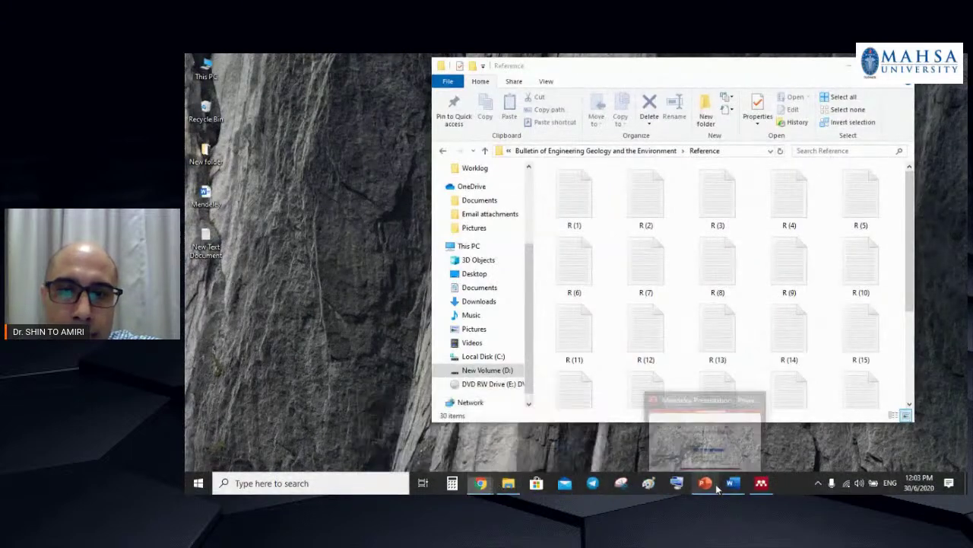
pyautogui.click(761, 483)
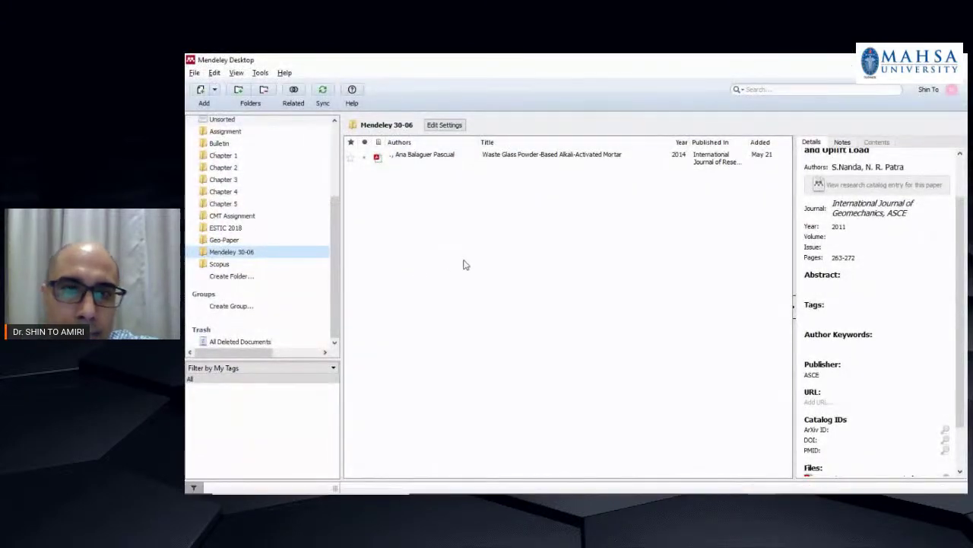
pyautogui.doubleClick(637, 58)
pyautogui.moveTo(205, 237); pyautogui.dragTo(536, 219)
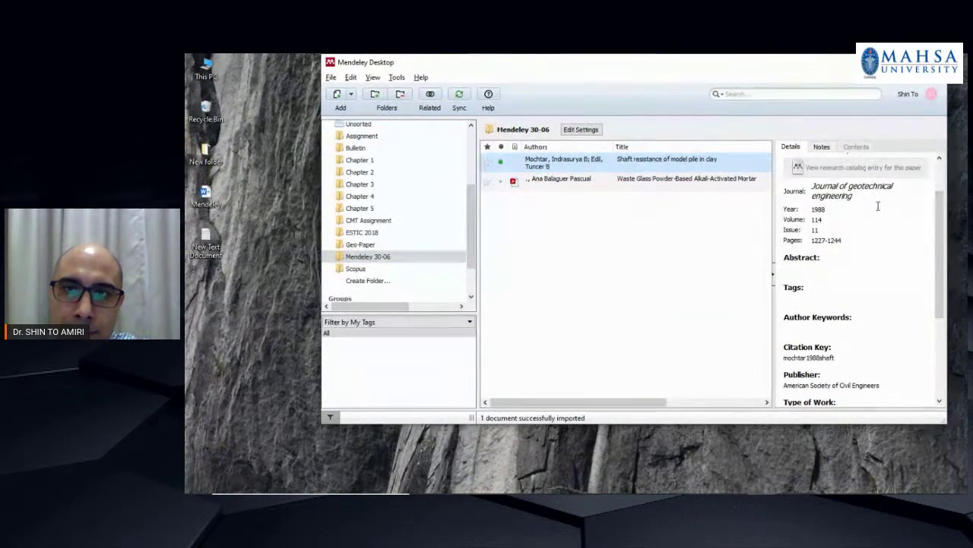
# Examine all the details of the imported shaft resistance article, including its journal, publisher, URL and catalog IDs.
pyautogui.scroll(-2, 878, 206)
pyautogui.scroll(-3, 861, 226)
pyautogui.scroll(7, 864, 227)
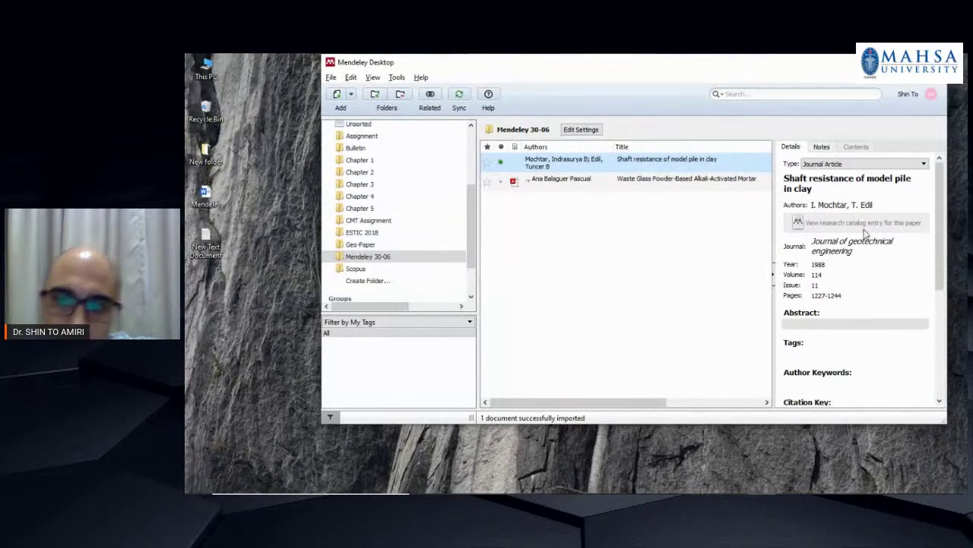
pyautogui.scroll(-6, 864, 233)
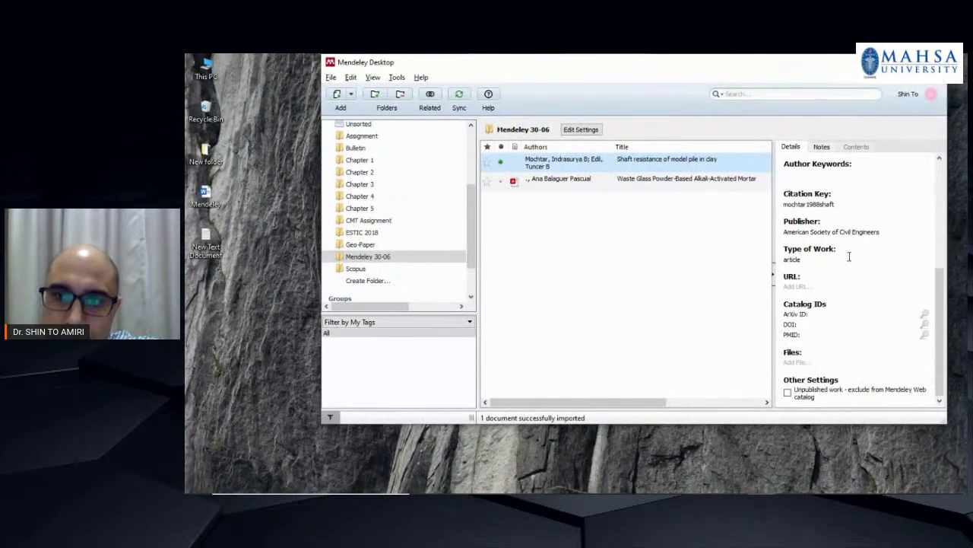
pyautogui.scroll(7, 849, 256)
pyautogui.scroll(-2, 823, 237)
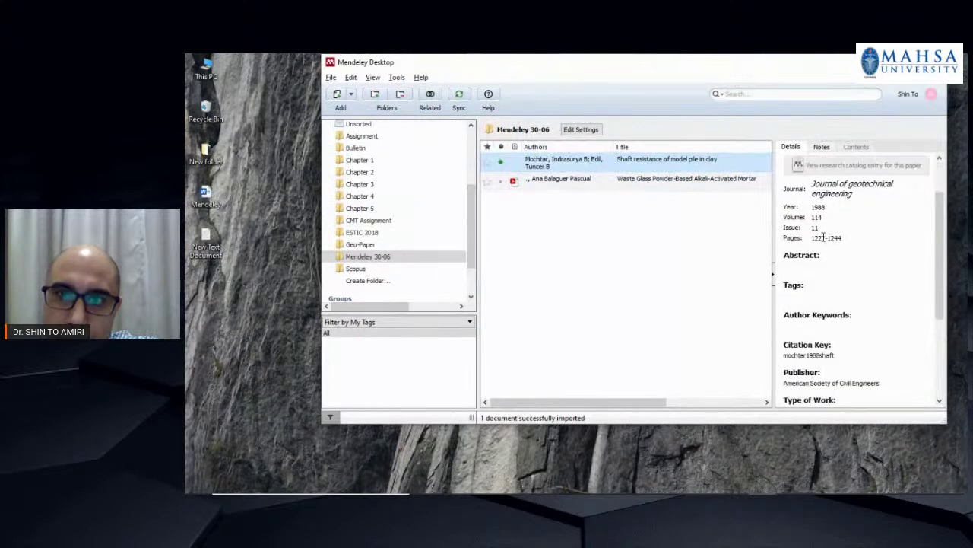
pyautogui.scroll(-2, 835, 267)
pyautogui.scroll(-3, 864, 297)
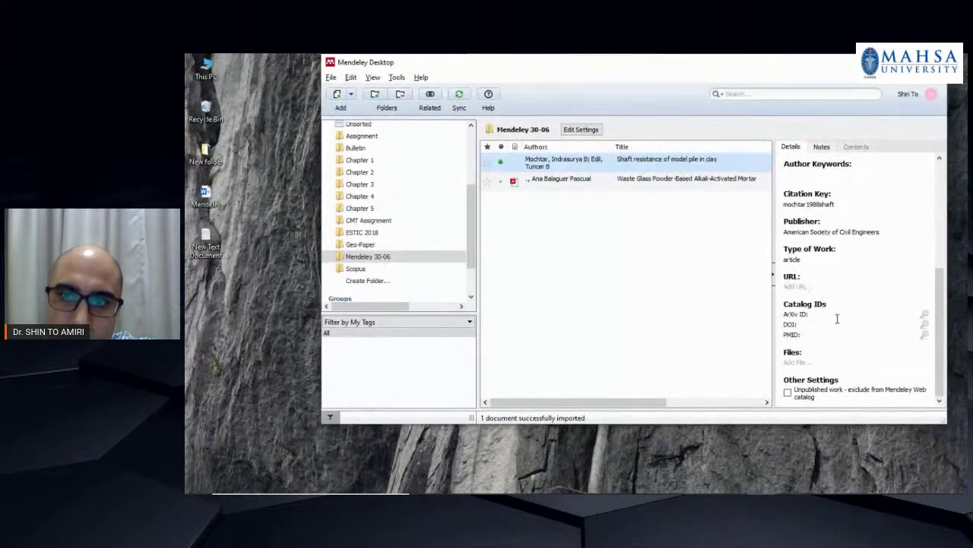
# Switch to Chrome, open the shaft resistance article's ASCE Library page from the Google Scholar results, and copy the address of its DOI link.
pyautogui.click(825, 326)
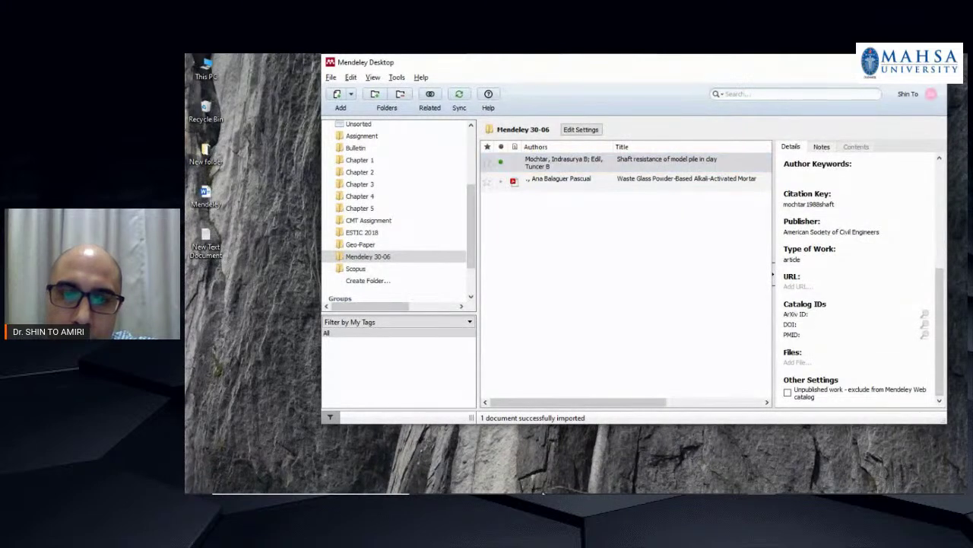
pyautogui.click(481, 484)
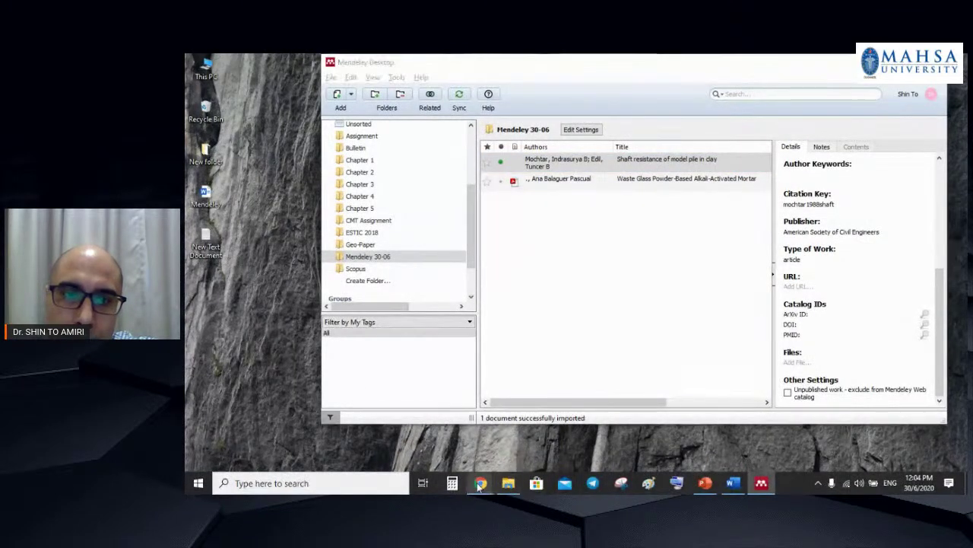
pyautogui.click(449, 425)
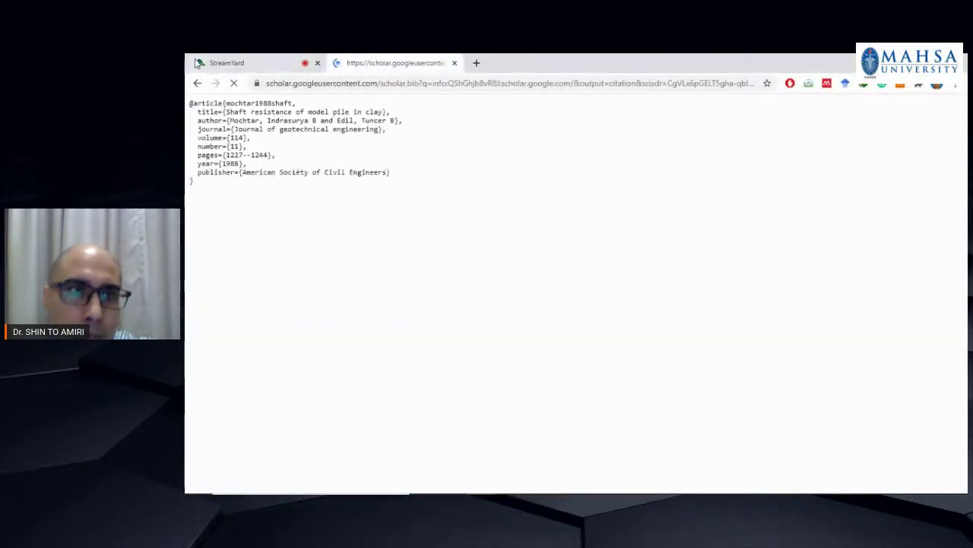
pyautogui.click(197, 84)
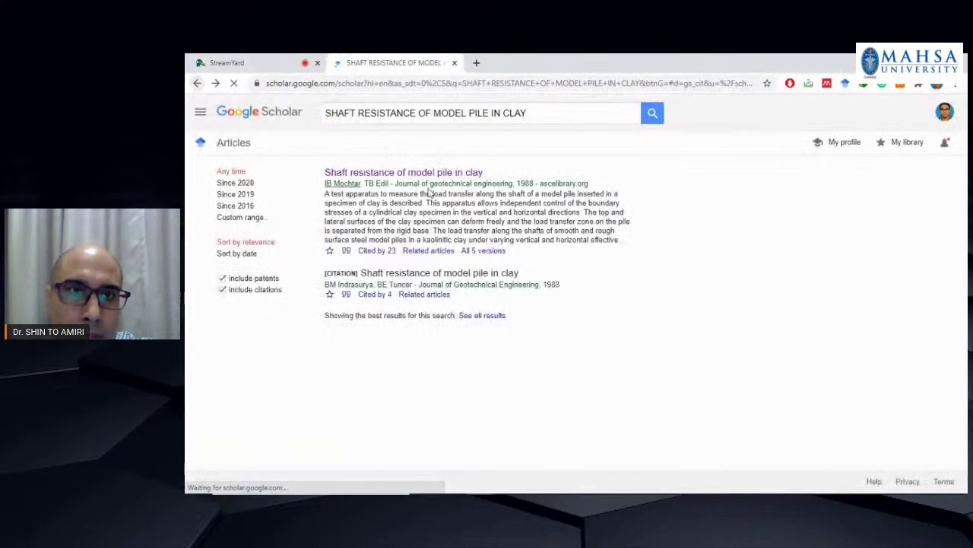
pyautogui.click(460, 155)
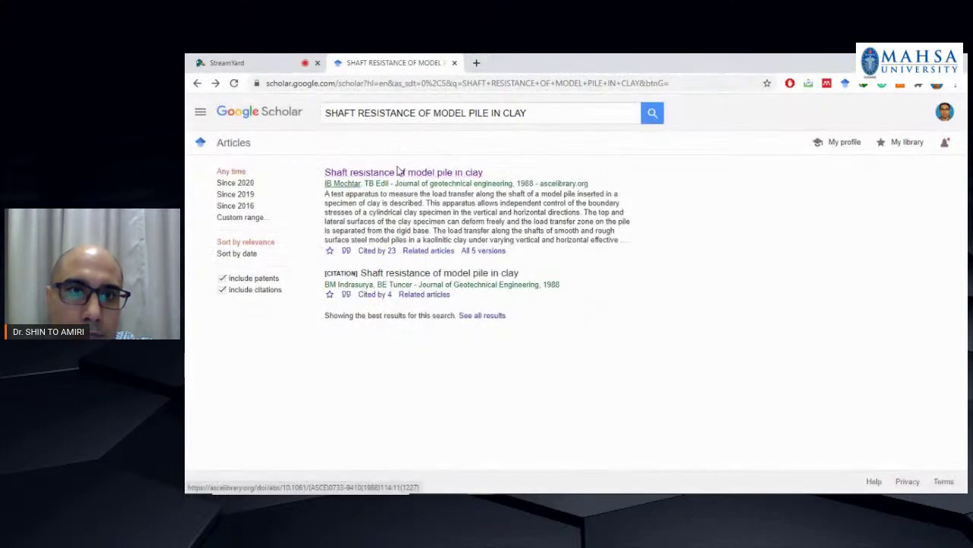
pyautogui.click(401, 174)
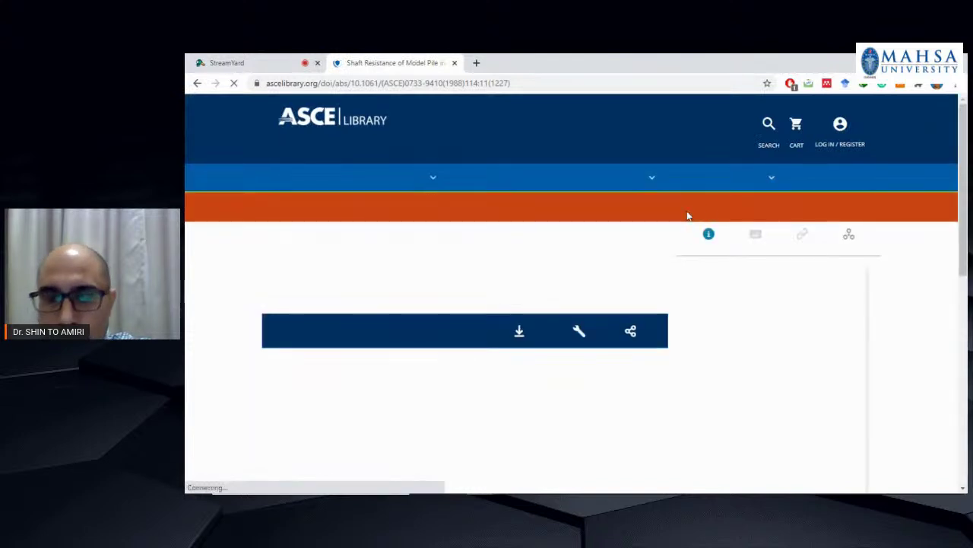
pyautogui.scroll(-2, 903, 313)
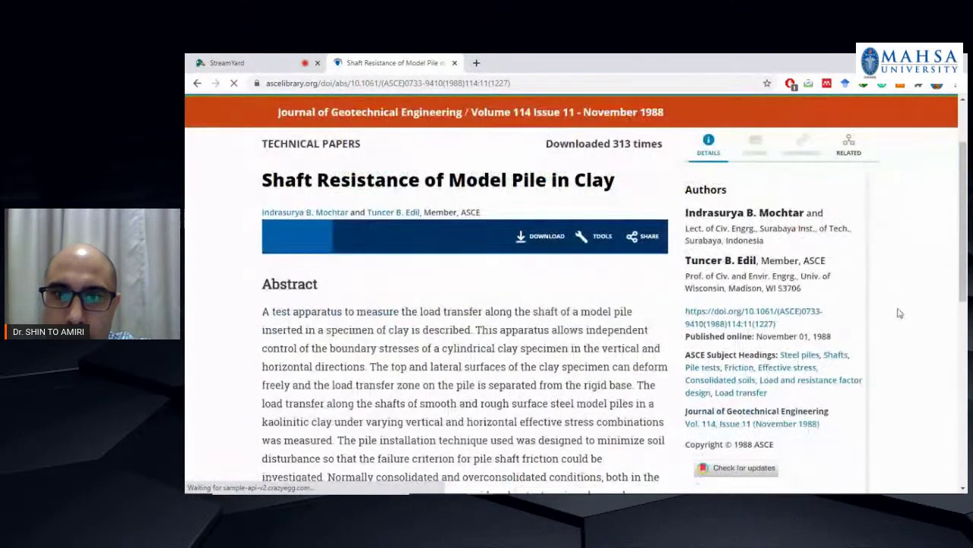
pyautogui.rightClick(713, 327)
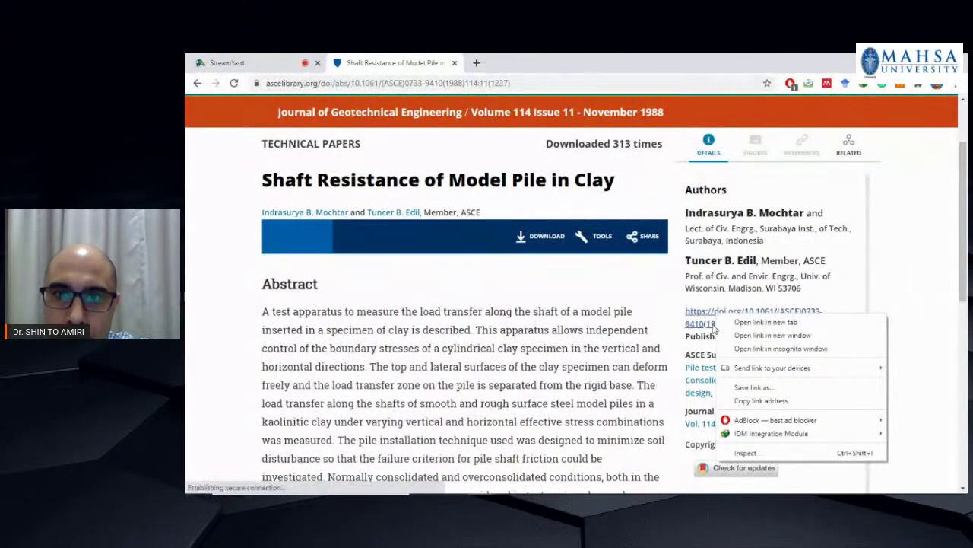
pyautogui.click(761, 400)
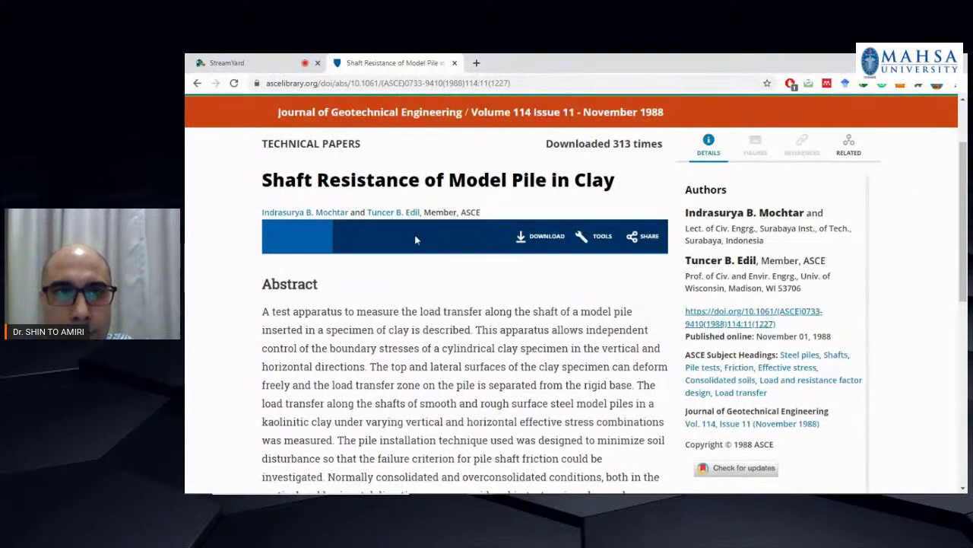
# Switch back to Mendeley Desktop, paste the copied link as the article's DOI, and look up its details by DOI.
pyautogui.hotkey('alt', 'Tab')
pyautogui.click(825, 325)
pyautogui.hotkey('ctrl', 'v')
pyautogui.click(925, 325)
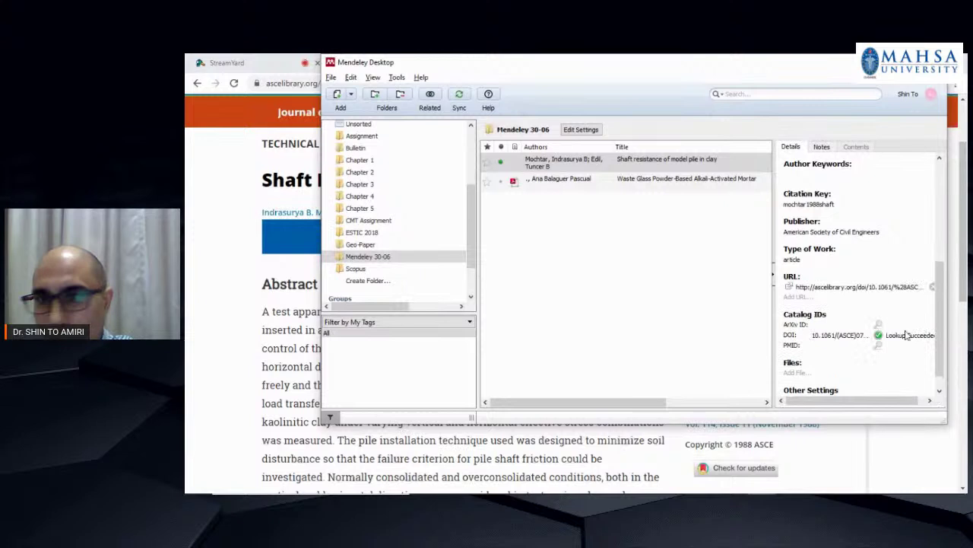
pyautogui.scroll(-1, 865, 281)
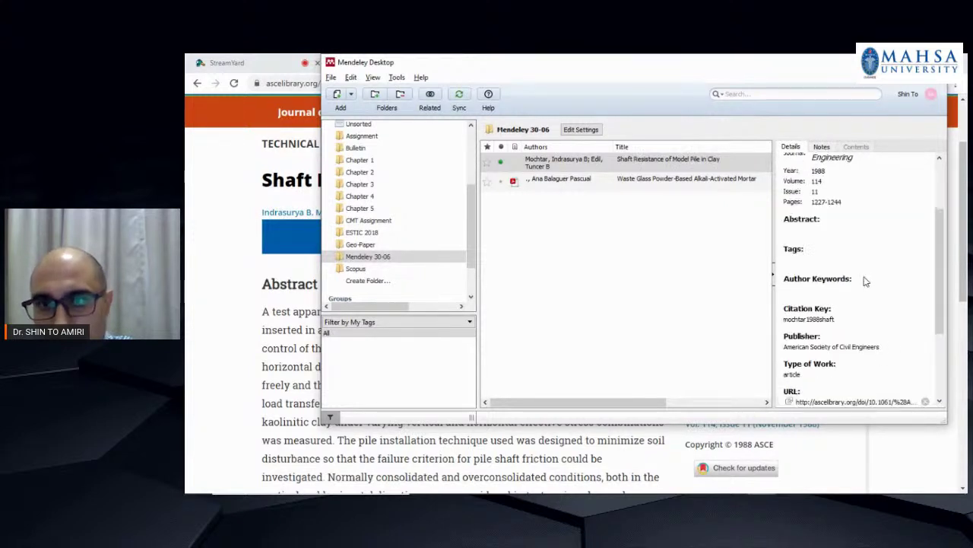
pyautogui.scroll(-3, 865, 283)
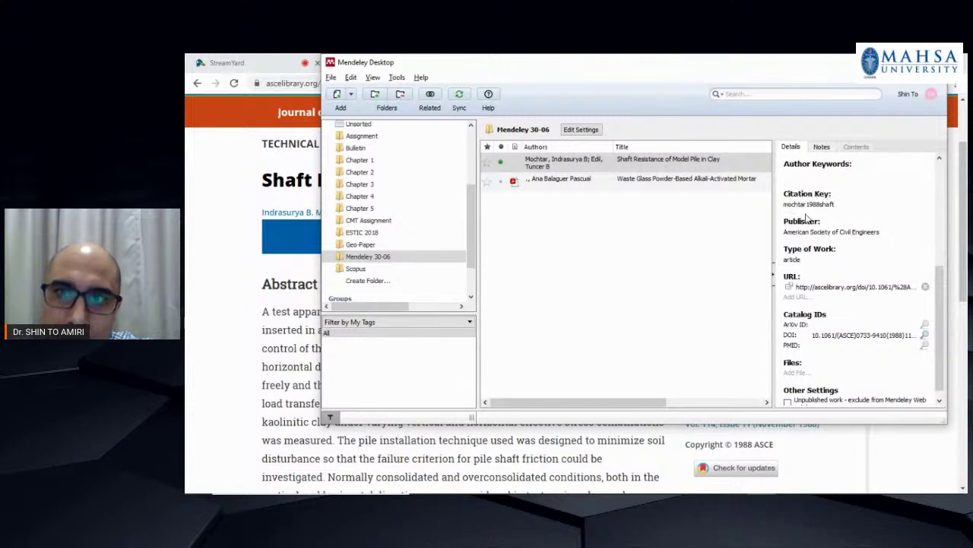
# Open the article's empty abstract for editing, switch to Chrome, and copy the full abstract text from the ASCE Library page.
pyautogui.scroll(3, 847, 327)
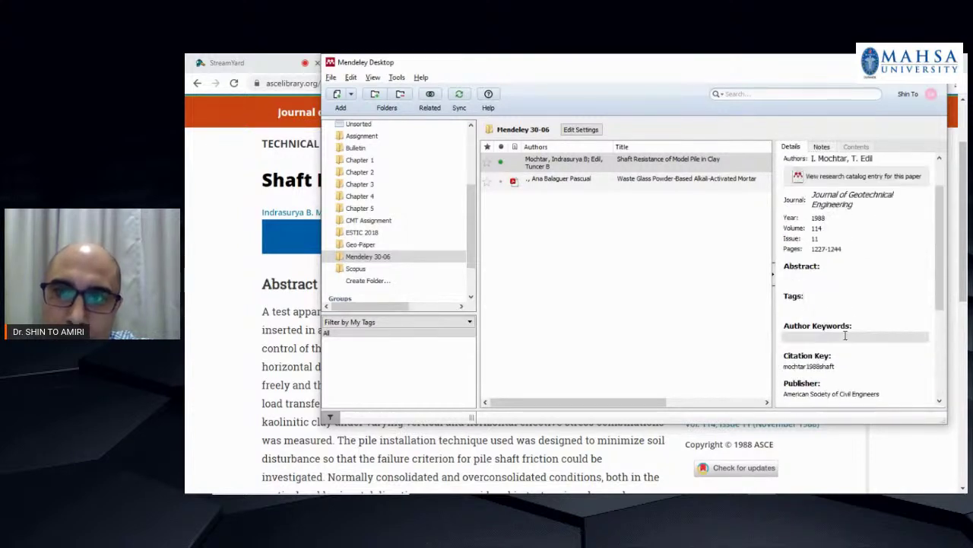
pyautogui.scroll(2, 846, 329)
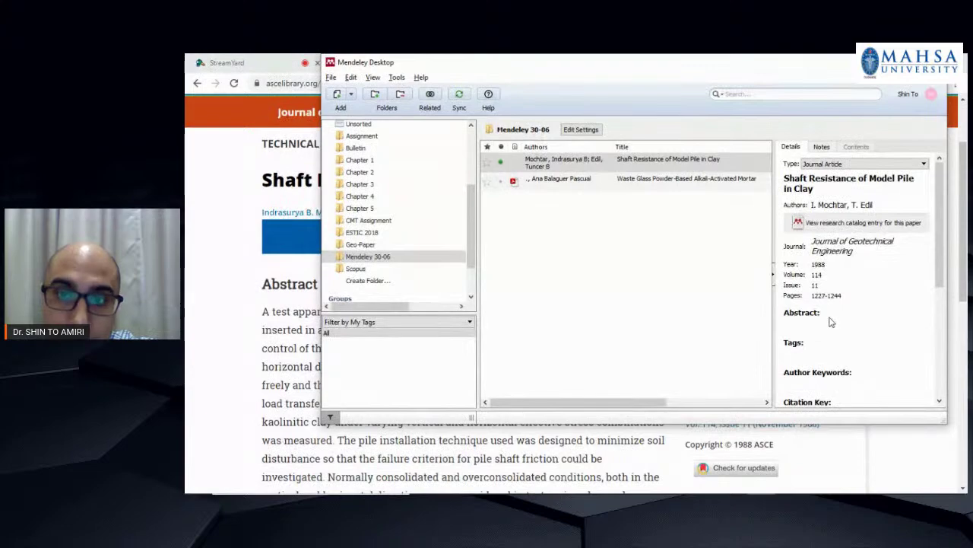
pyautogui.click(827, 324)
pyautogui.click(186, 338)
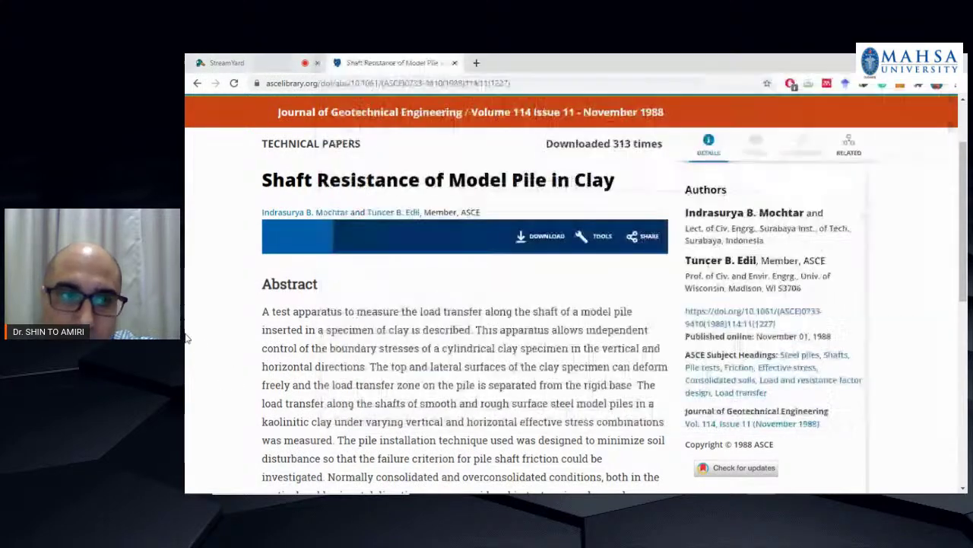
pyautogui.scroll(-2, 251, 320)
pyautogui.moveTo(263, 216); pyautogui.dragTo(609, 405)
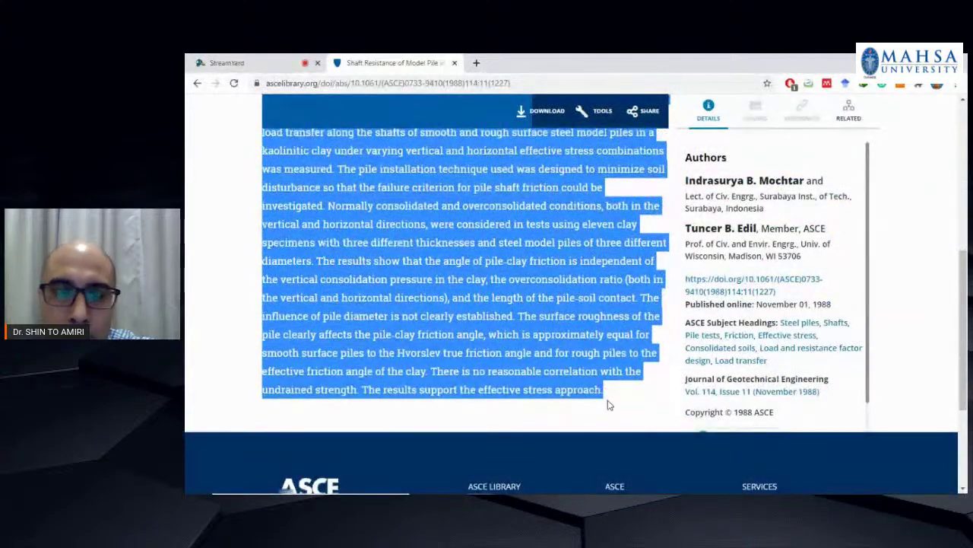
pyautogui.hotkey('ctrl', 'c')
# Switch to Mendeley Desktop, paste the copied text as the article's abstract, and reselect the article to check it.
pyautogui.hotkey('alt', 'Tab')
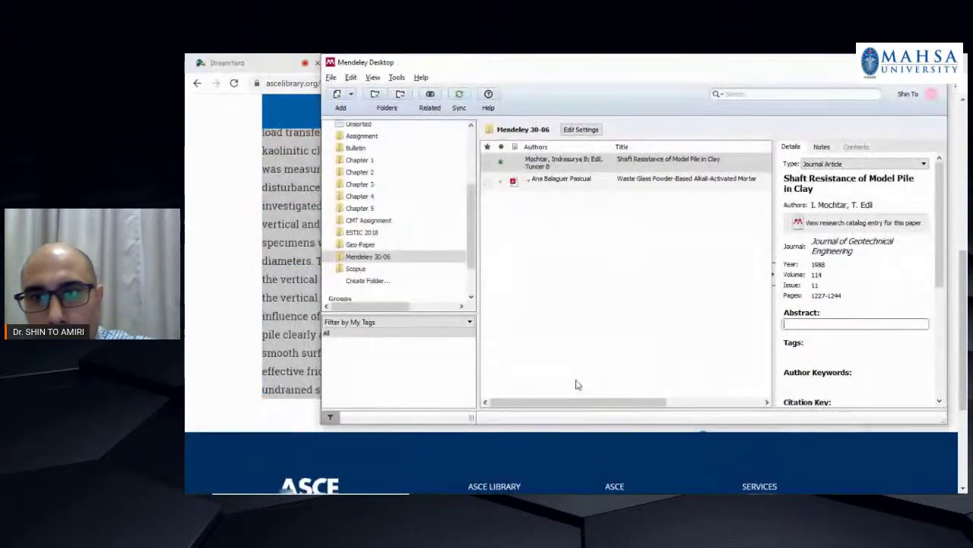
pyautogui.hotkey('ctrl', 'v')
pyautogui.click(577, 303)
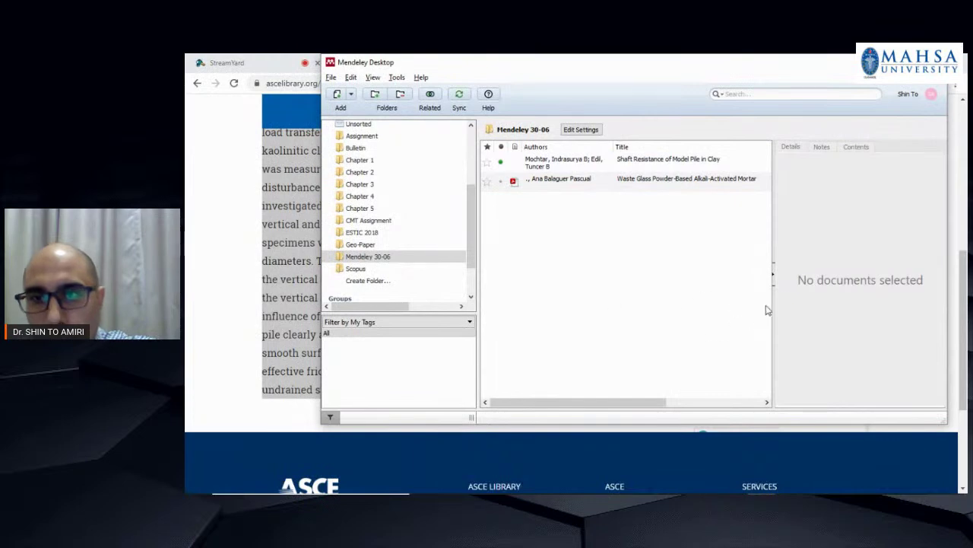
pyautogui.click(593, 169)
pyautogui.scroll(-2, 843, 284)
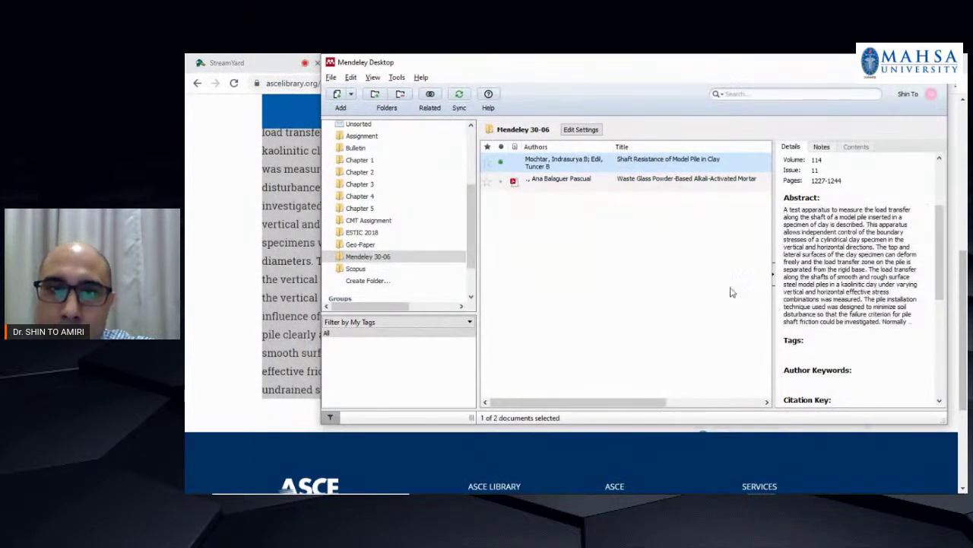
# Open the article's author keywords for editing, then switch to Chrome and look through the ASCE Library page for its keywords.
pyautogui.scroll(-1, 826, 365)
pyautogui.click(815, 320)
pyautogui.click(204, 143)
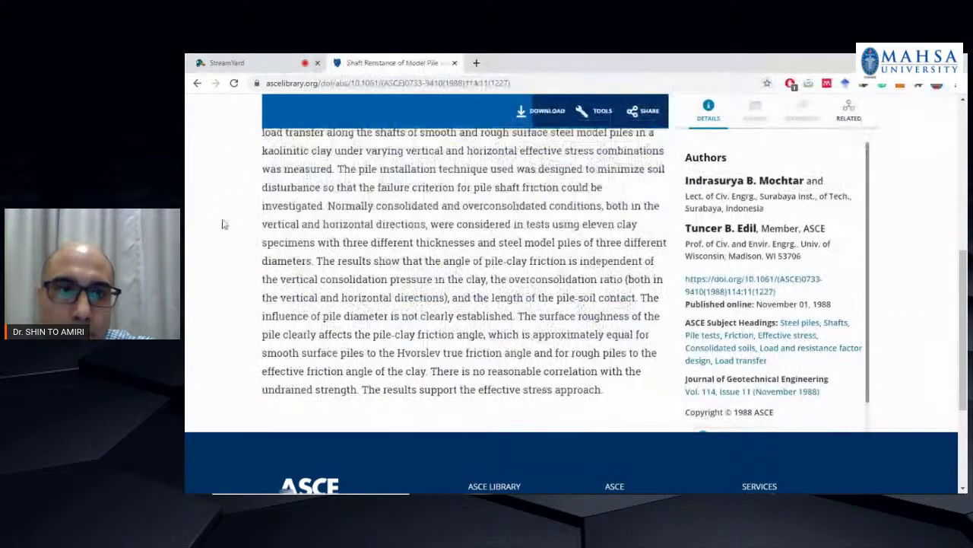
pyautogui.scroll(-3, 223, 221)
pyautogui.scroll(4, 409, 249)
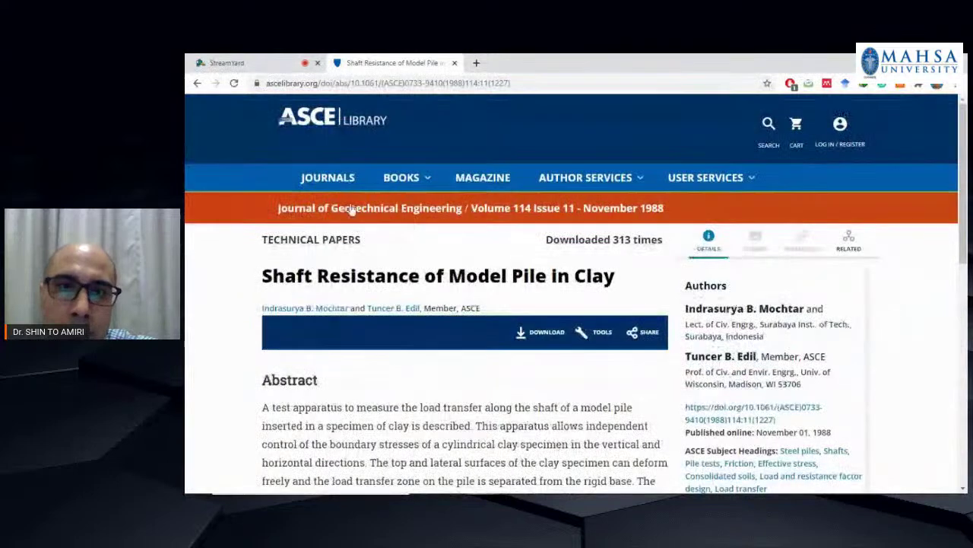
# Switch to the Word document and place the cursor at the end of the first paragraph, after "Kaolin.".
pyautogui.hotkey('alt', 'Tab')
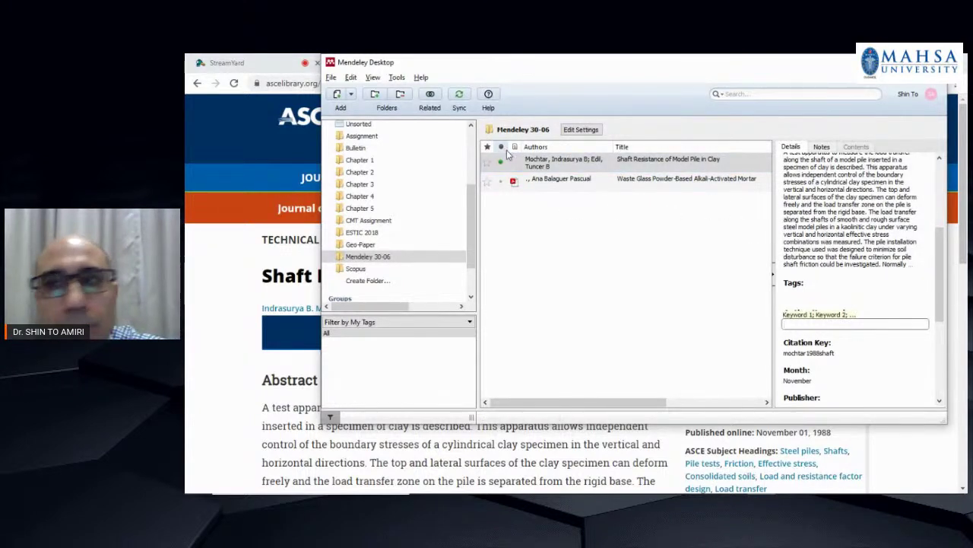
pyautogui.click(226, 63)
pyautogui.click(395, 62)
pyautogui.hotkey('alt', 'Tab')
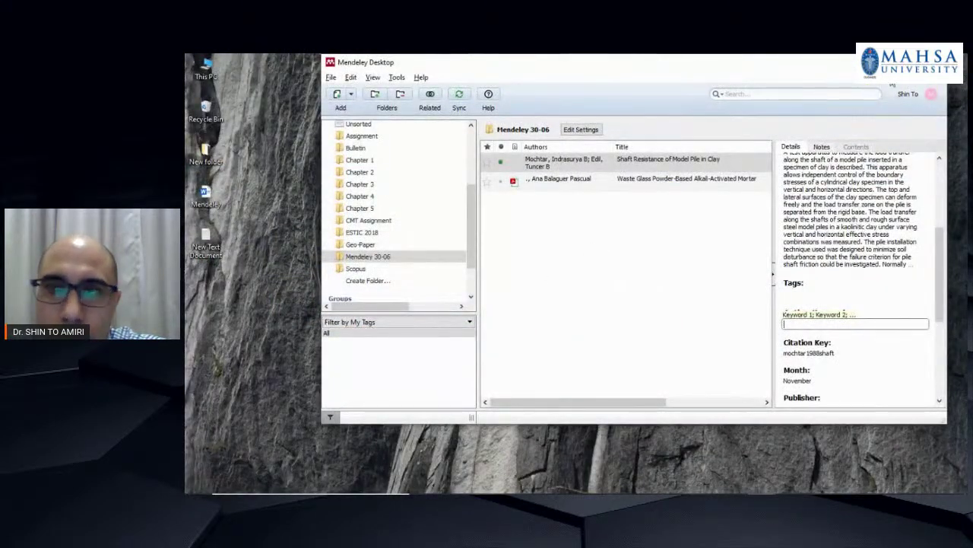
pyautogui.click(732, 484)
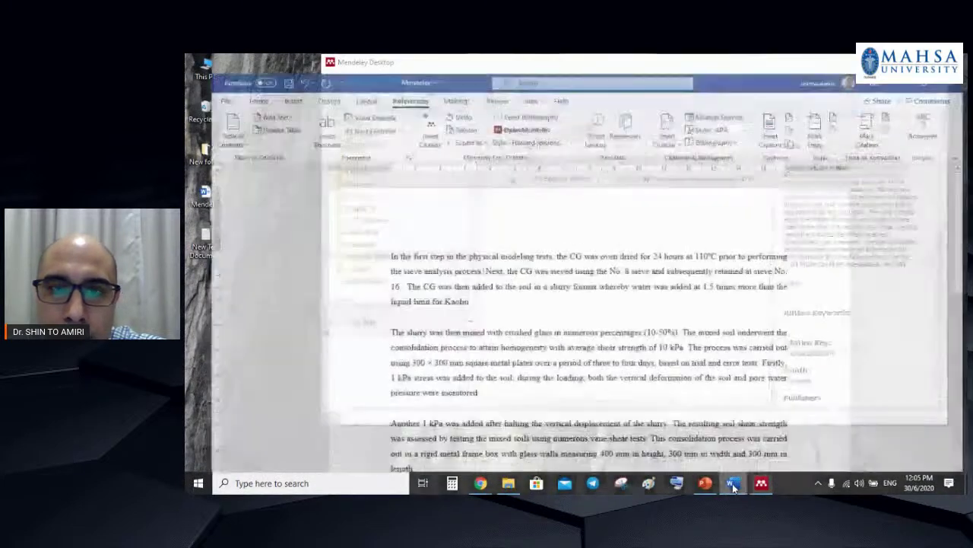
pyautogui.click(473, 290)
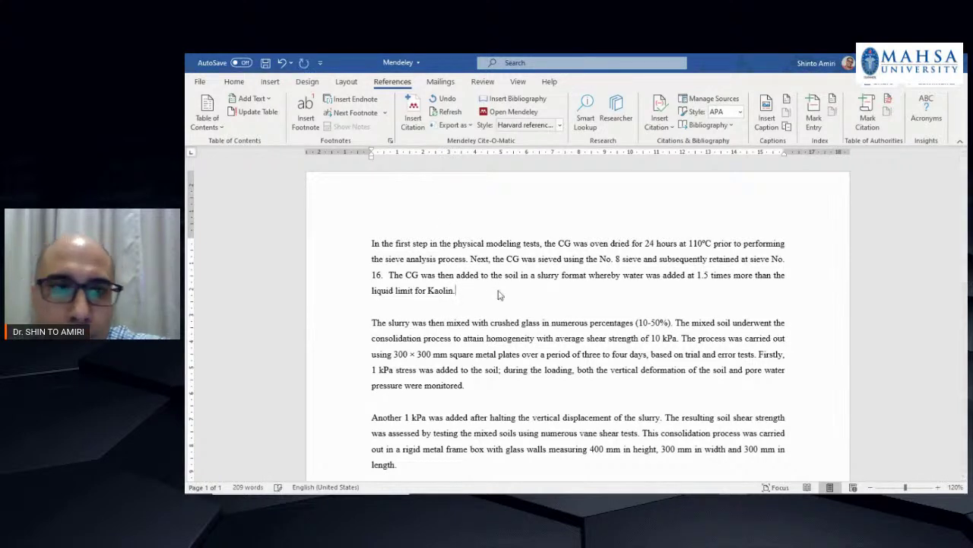
# Switch to Mendeley Desktop and look up where the Web Importer and the MS Word plugin are installed.
pyautogui.moveTo(454, 484)
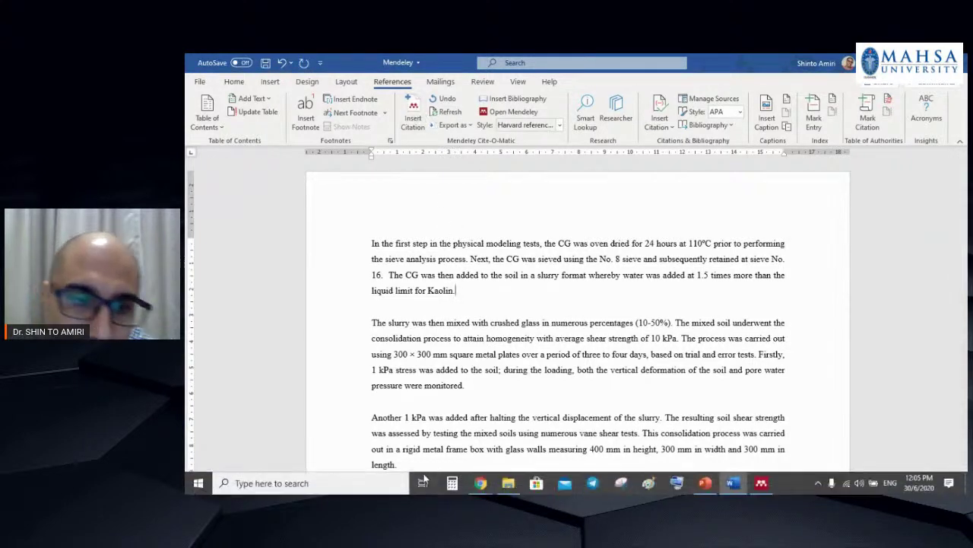
pyautogui.click(761, 483)
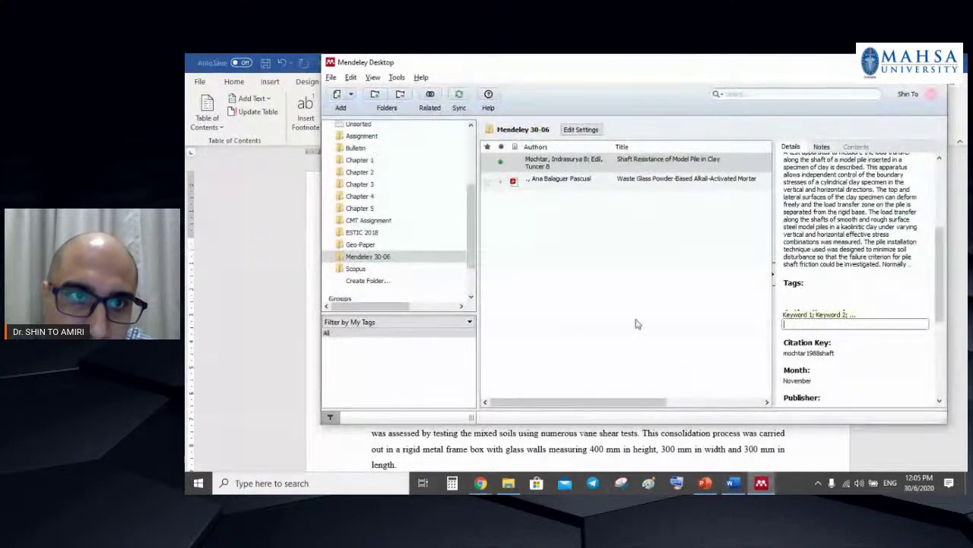
pyautogui.click(397, 77)
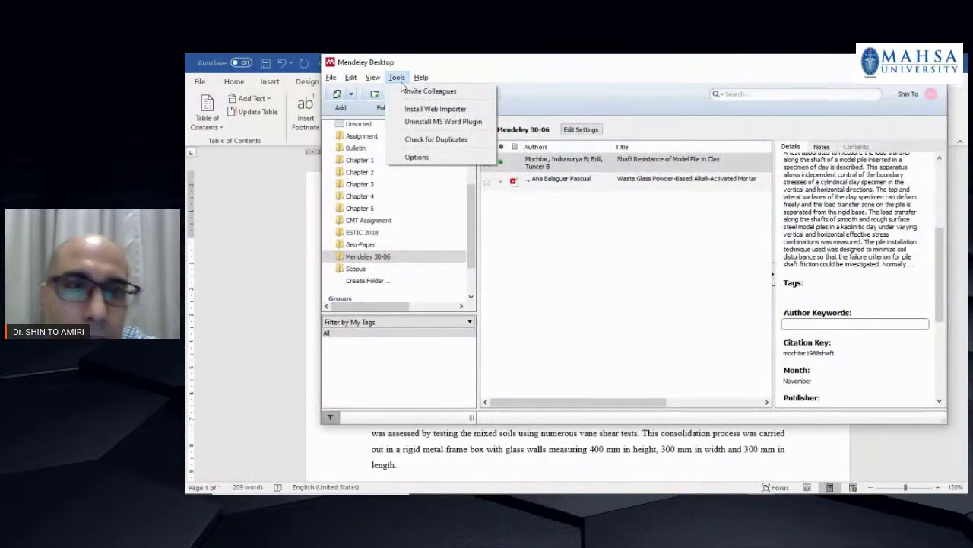
pyautogui.click(567, 96)
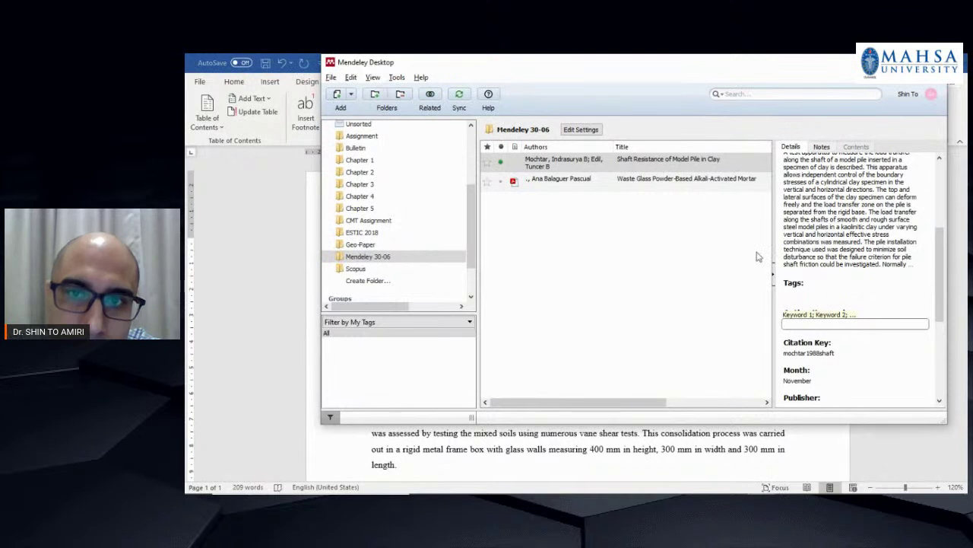
pyautogui.click(399, 78)
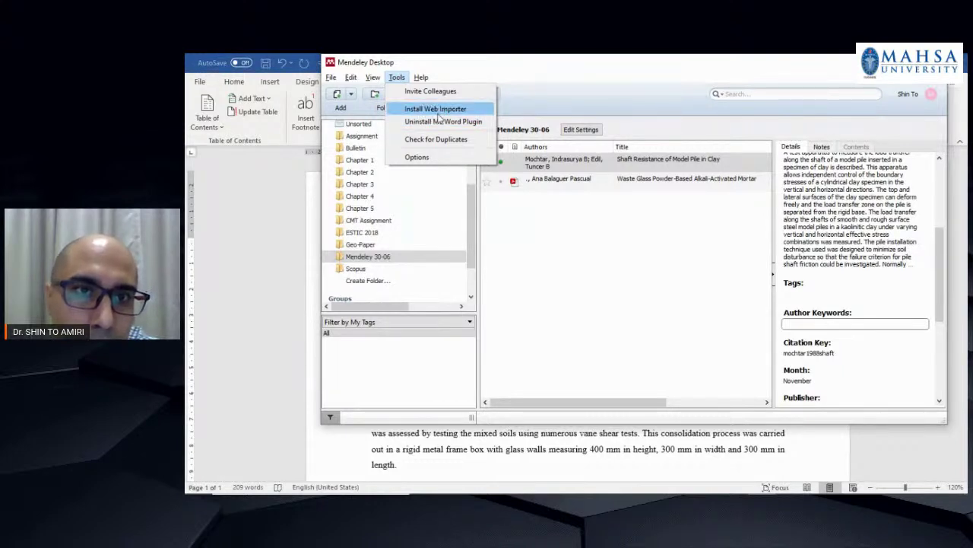
# Switch to Chrome, open the Mendeley Web Importer on the ASCE article page and sign in with the saved account credentials.
pyautogui.click(481, 483)
pyautogui.click(411, 429)
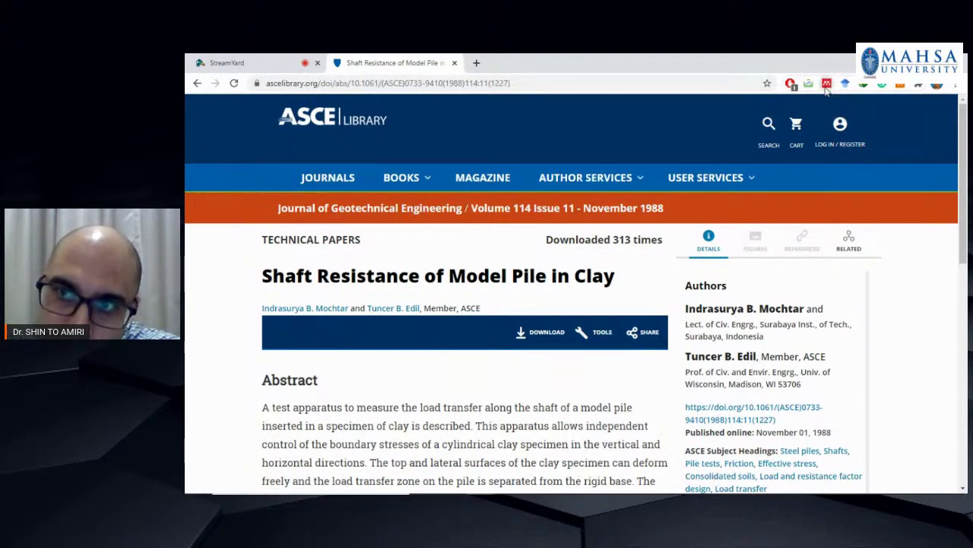
pyautogui.click(826, 84)
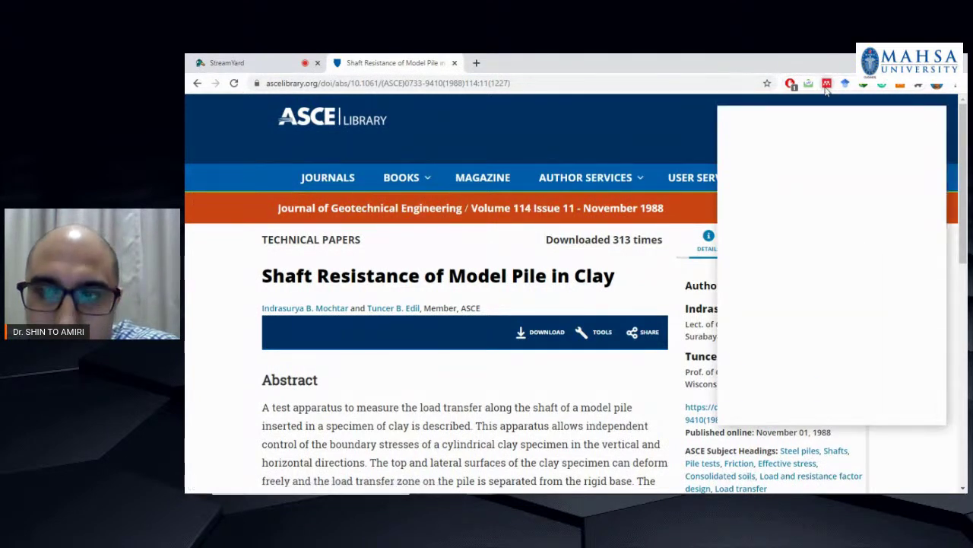
pyautogui.scroll(-1, 820, 243)
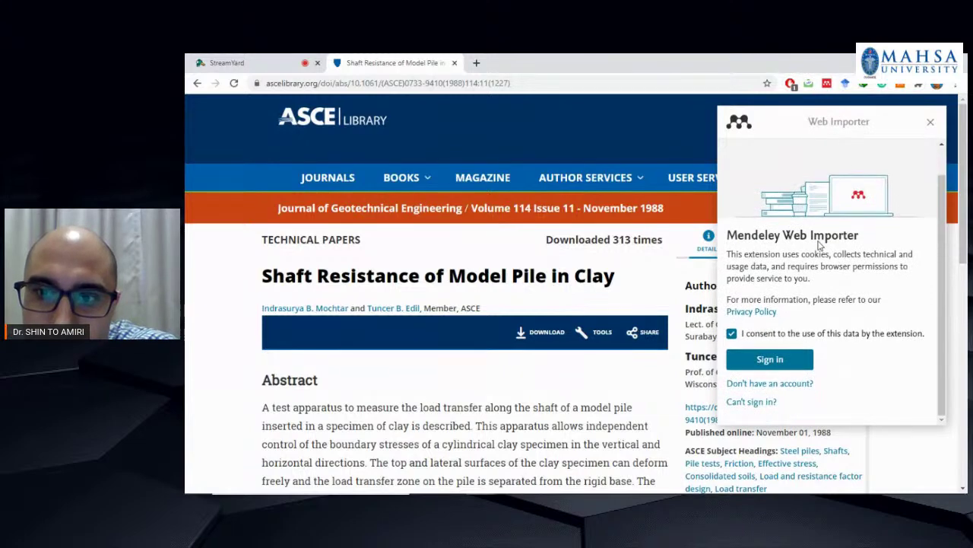
pyautogui.scroll(-4, 670, 228)
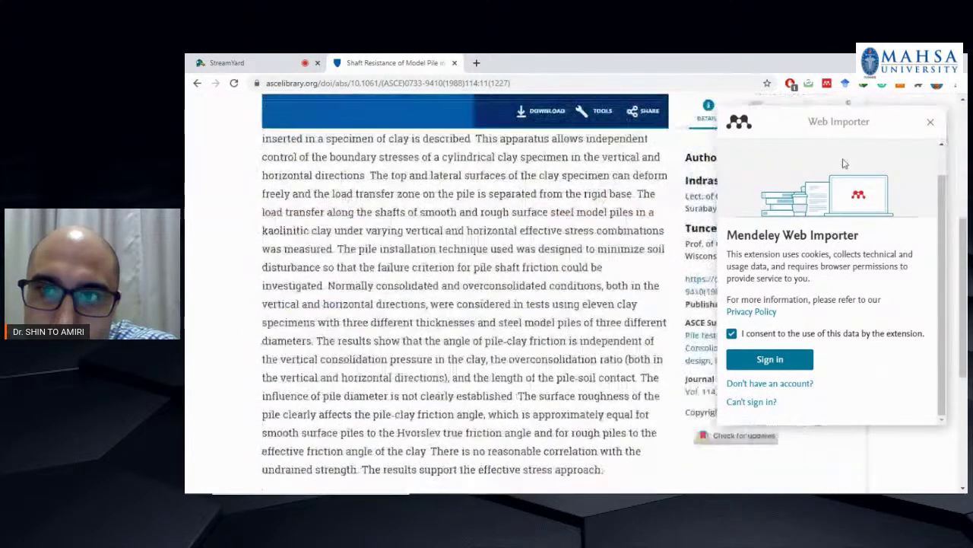
pyautogui.click(781, 358)
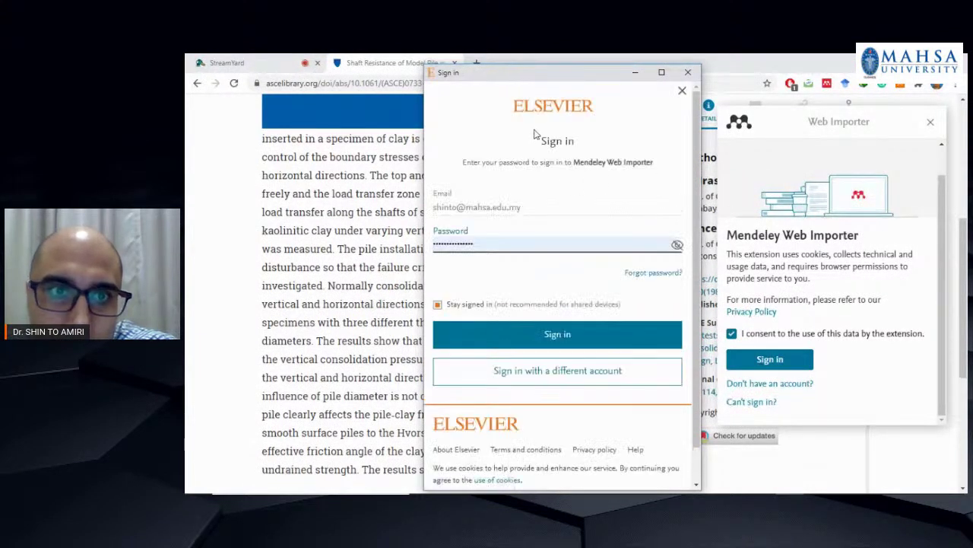
pyautogui.click(532, 339)
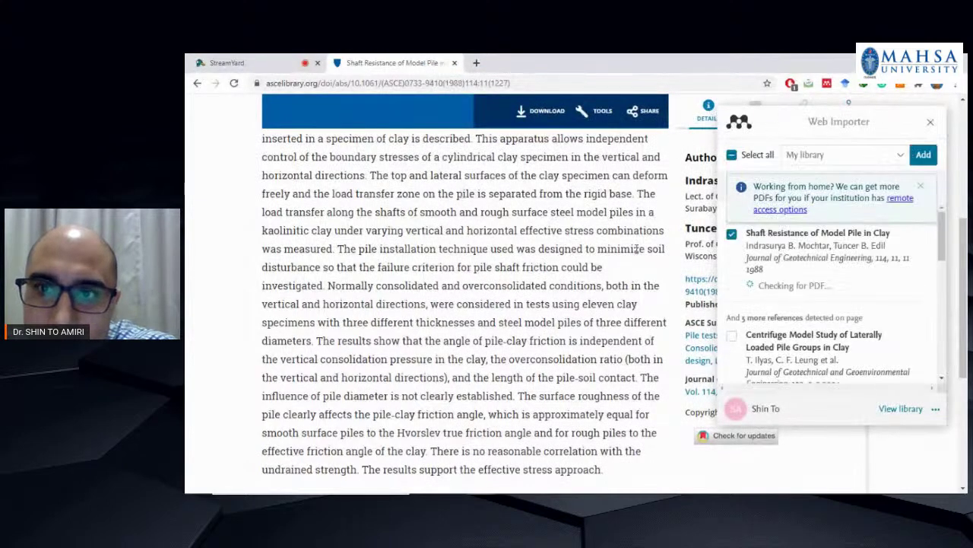
# Dismiss the remote access notice in the Web Importer and return to the beginning of the article page.
pyautogui.scroll(-5, 844, 297)
pyautogui.scroll(5, 852, 293)
pyautogui.click(921, 185)
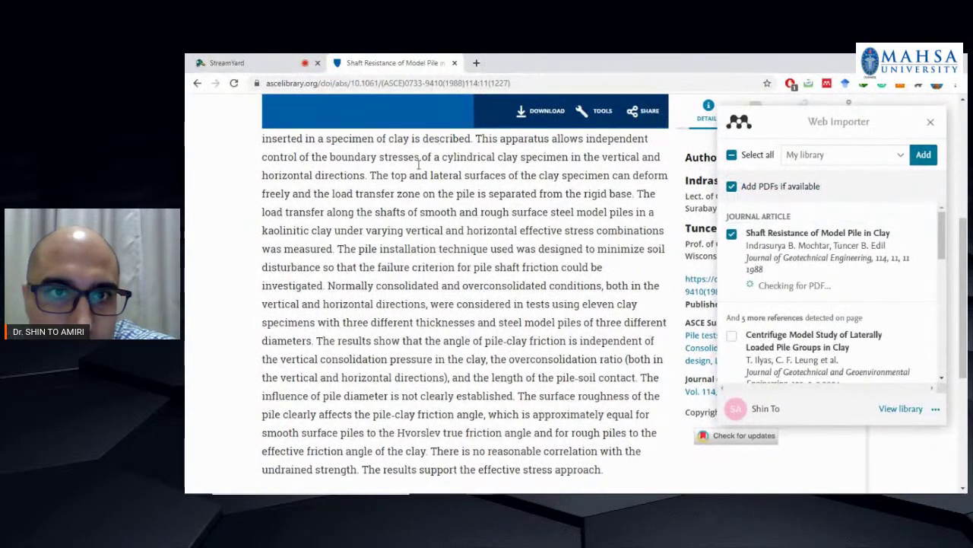
pyautogui.scroll(4, 461, 251)
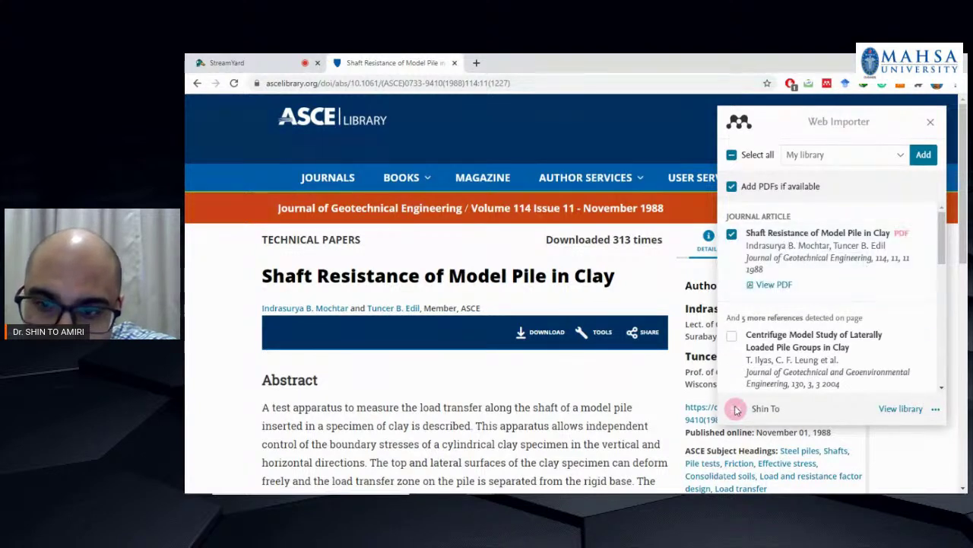
# View the PDF of "Shaft Resistance of Model Pile in Clay", check its access and purchase options, and close that page.
pyautogui.click(772, 285)
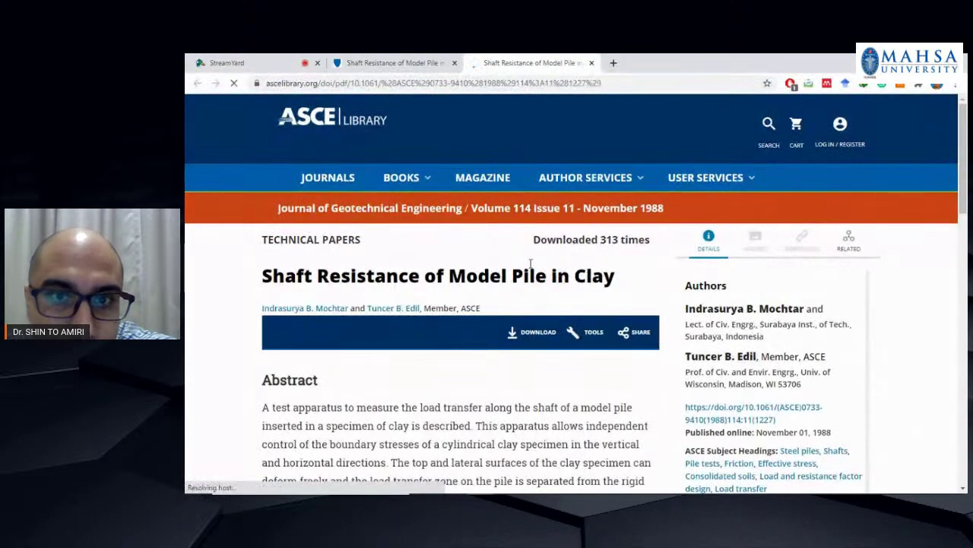
pyautogui.scroll(-15, 535, 267)
pyautogui.scroll(6, 539, 289)
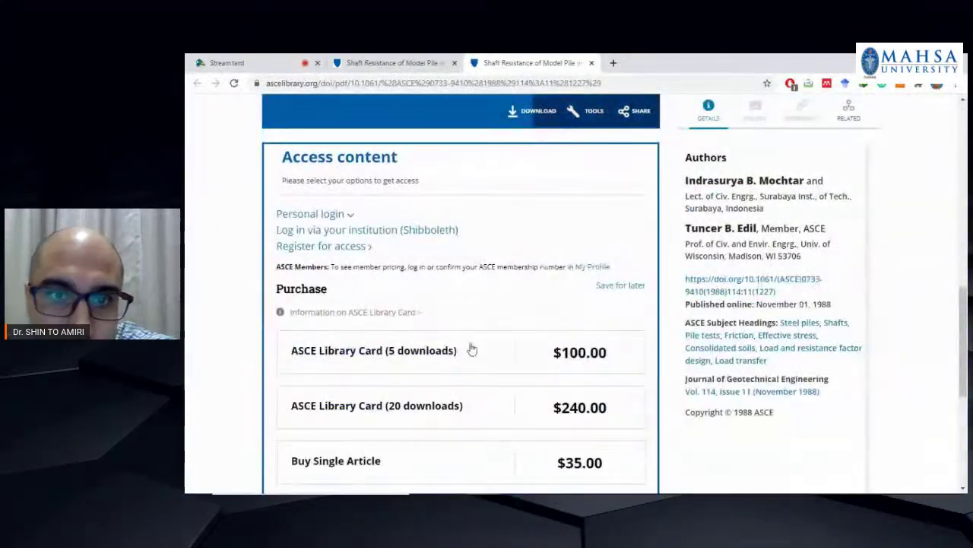
pyautogui.scroll(9, 296, 317)
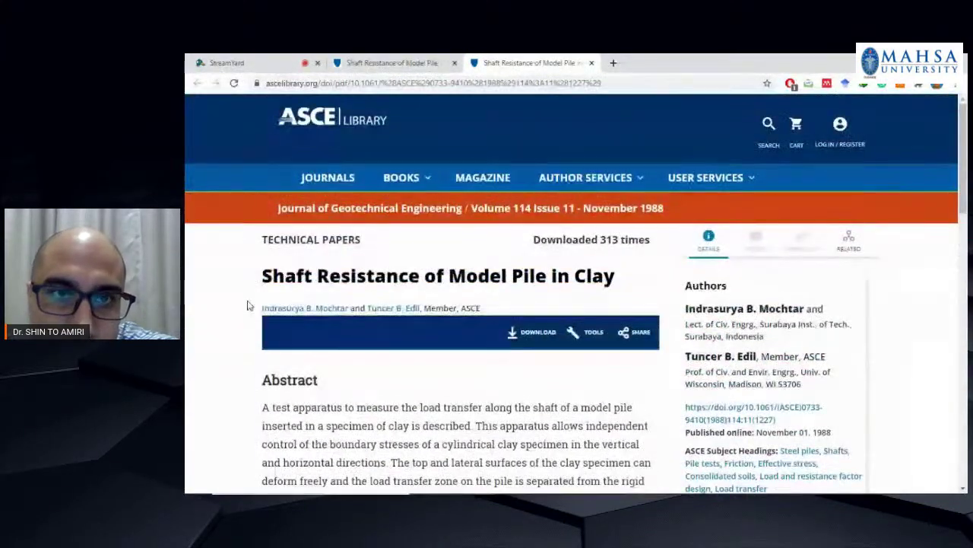
pyautogui.click(592, 64)
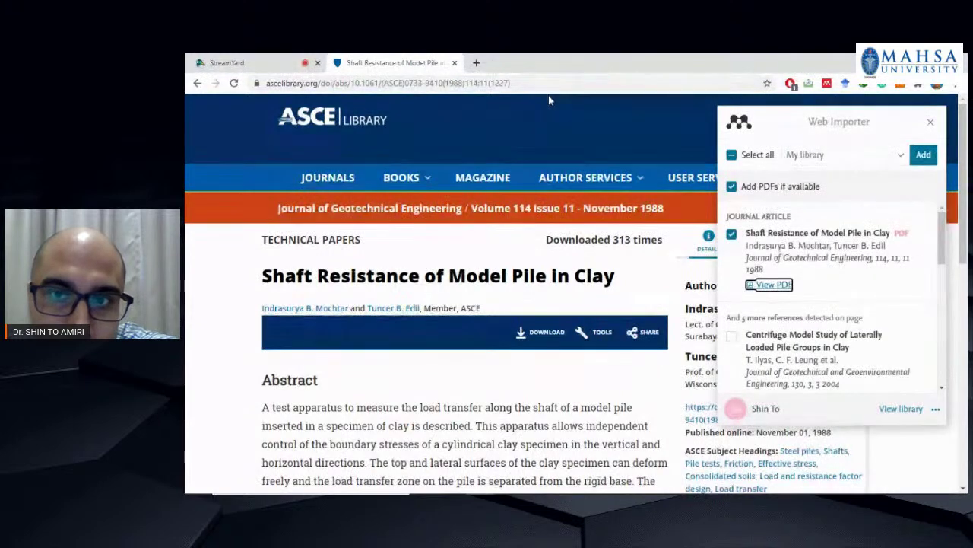
# Open the details of the "Shaft Resistance of Model Pile in Clay" reference and examine the available reference types.
pyautogui.click(852, 286)
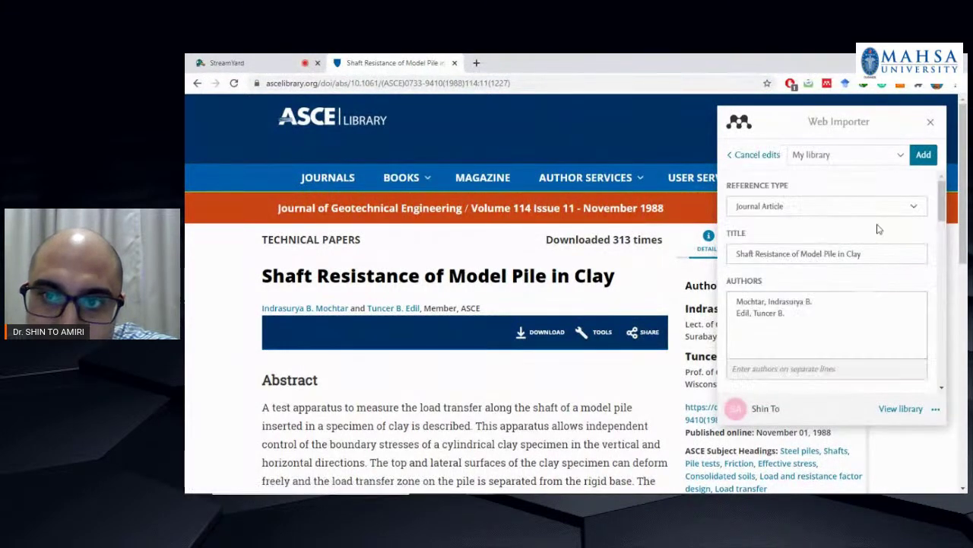
pyautogui.click(742, 155)
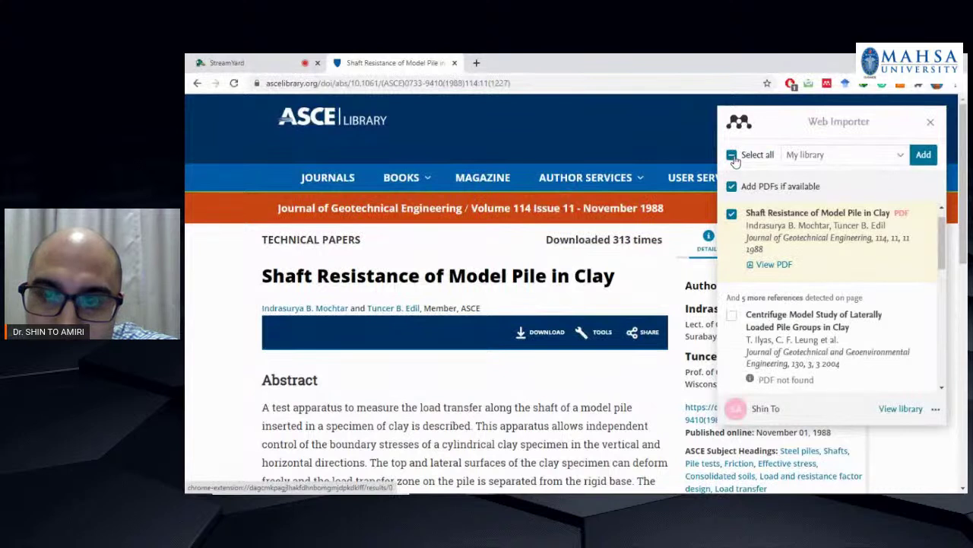
pyautogui.click(807, 234)
pyautogui.click(815, 206)
pyautogui.click(819, 207)
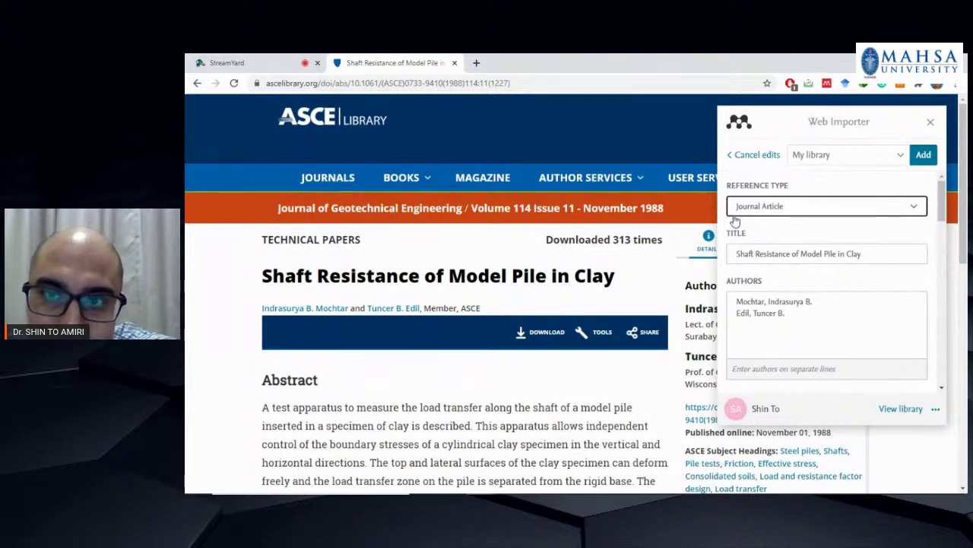
pyautogui.click(787, 208)
pyautogui.click(785, 209)
pyautogui.click(785, 208)
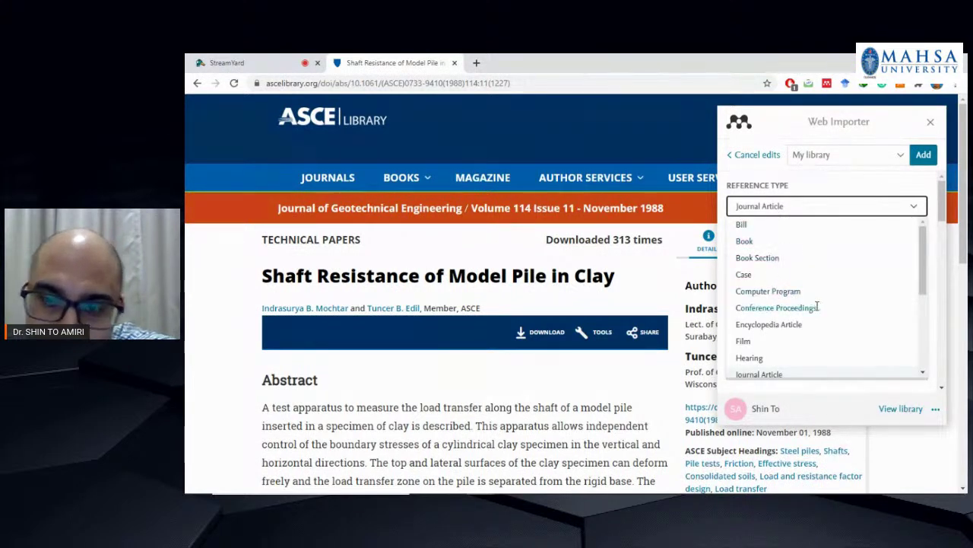
pyautogui.scroll(-5, 780, 291)
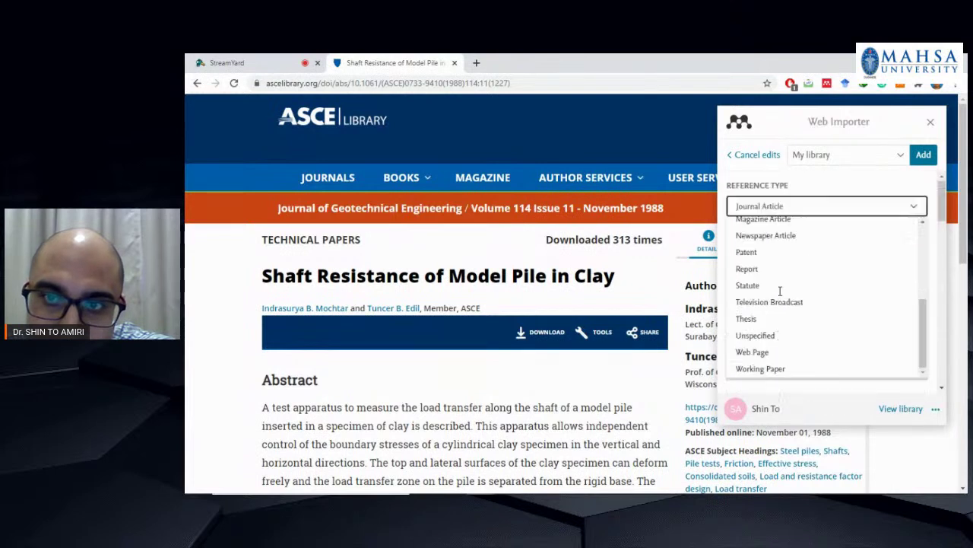
pyautogui.click(788, 207)
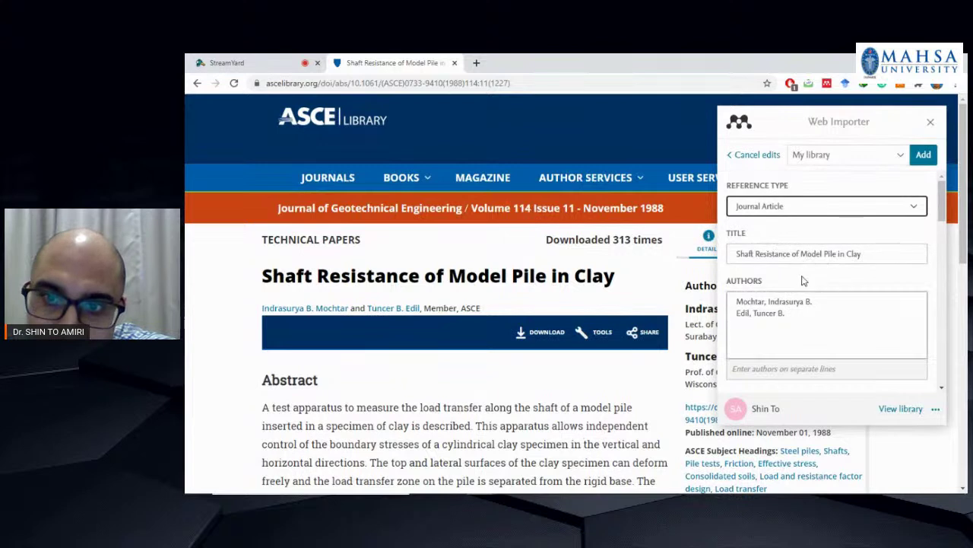
# Examine the reference's authors, publication details and identifiers, and return to the list of detected references without editing.
pyautogui.scroll(-2, 812, 258)
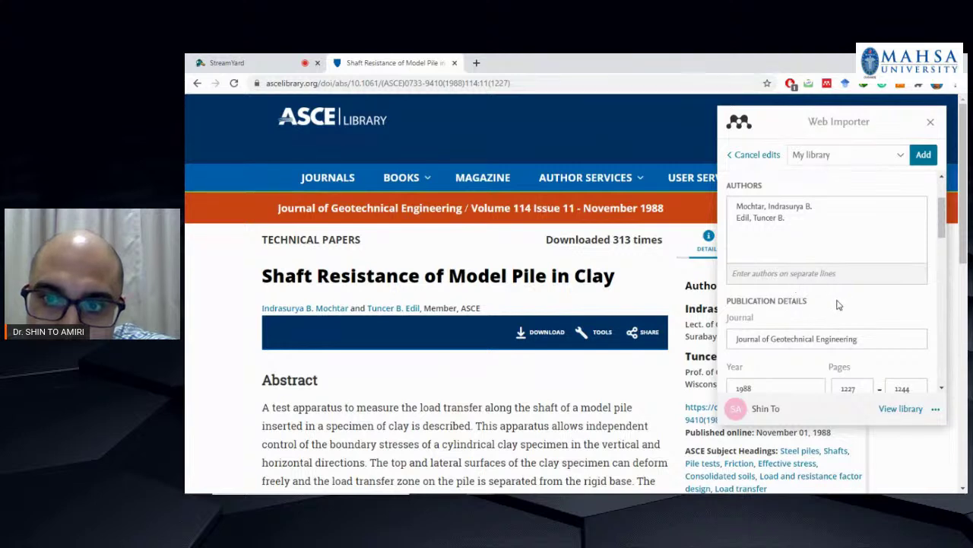
pyautogui.scroll(-1, 825, 315)
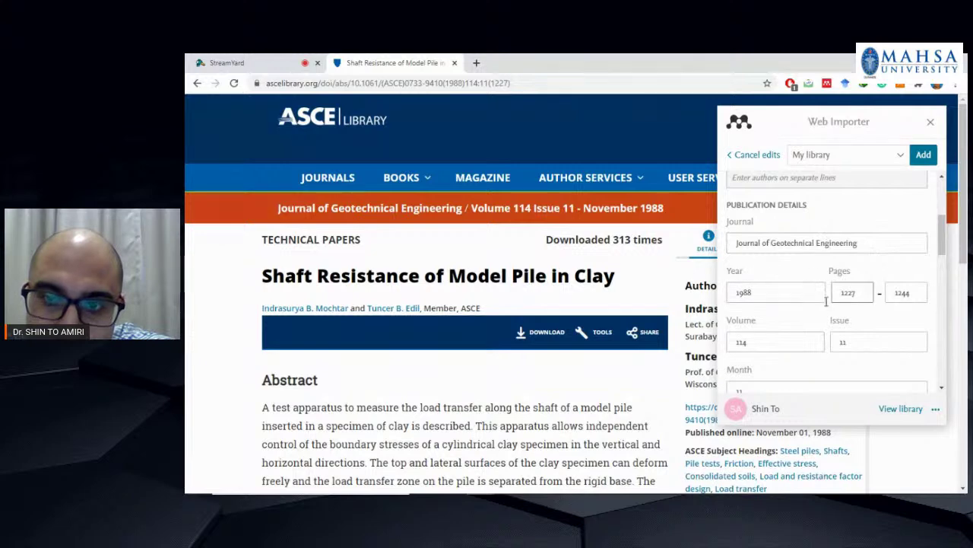
pyautogui.scroll(-6, 837, 319)
pyautogui.scroll(3, 875, 319)
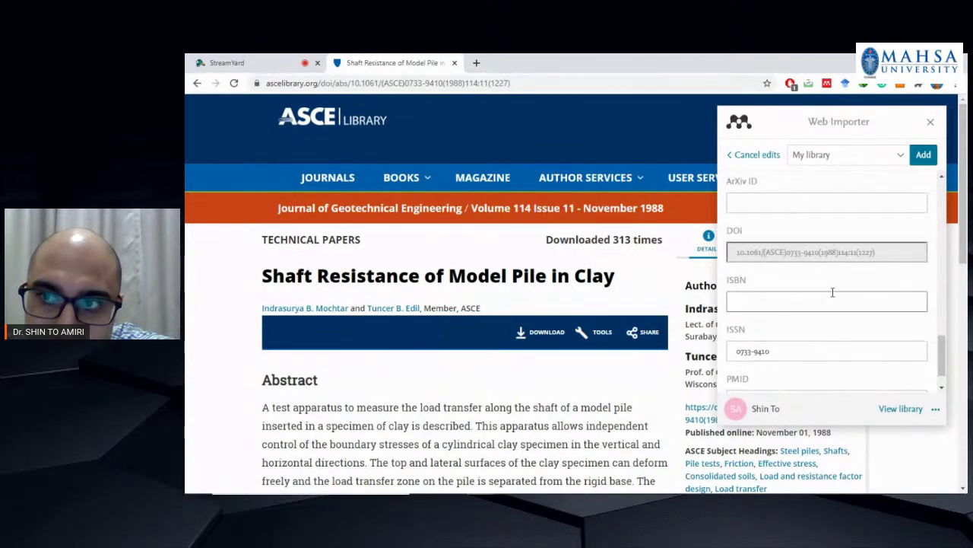
pyautogui.click(733, 155)
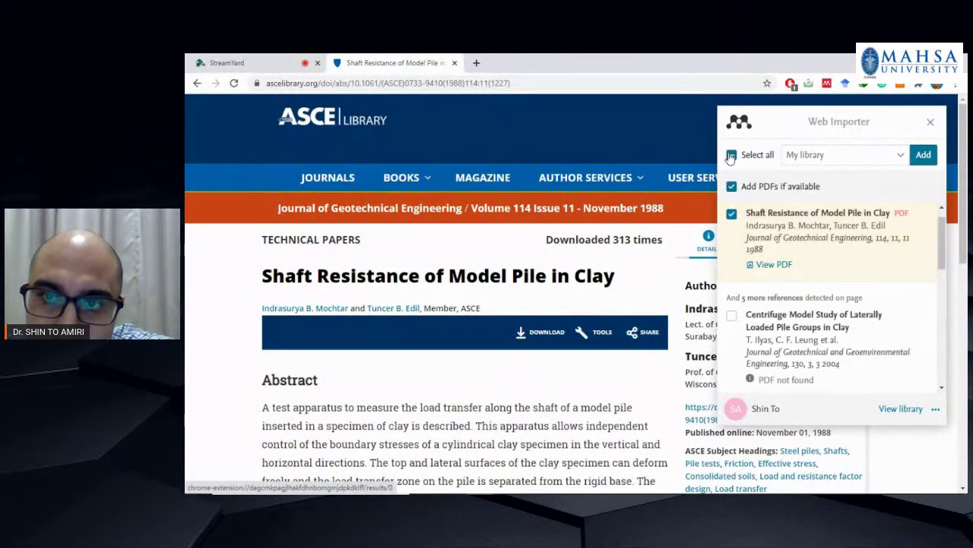
# Turn off adding PDFs for the import and keep the "Shaft Resistance of Model Pile in Clay" reference selected.
pyautogui.click(732, 213)
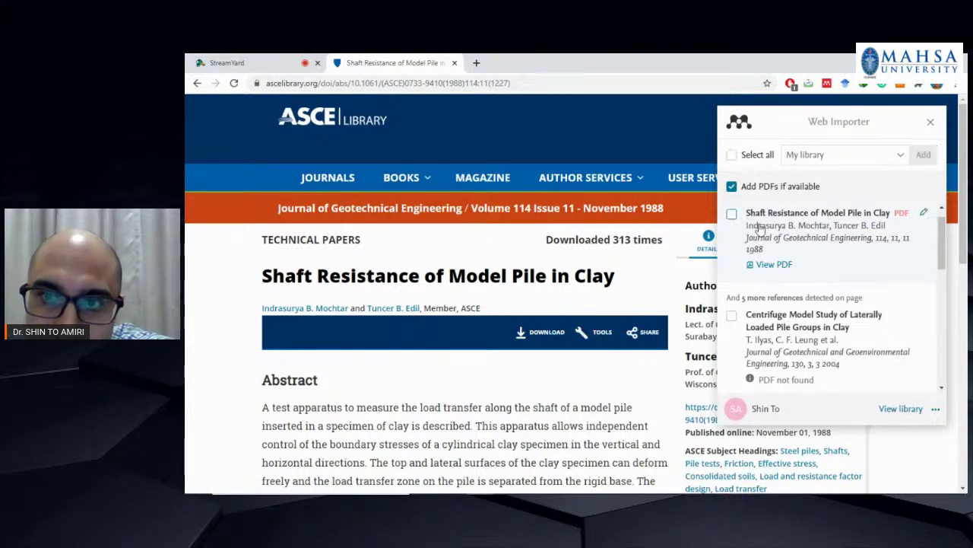
pyautogui.click(732, 186)
pyautogui.click(732, 215)
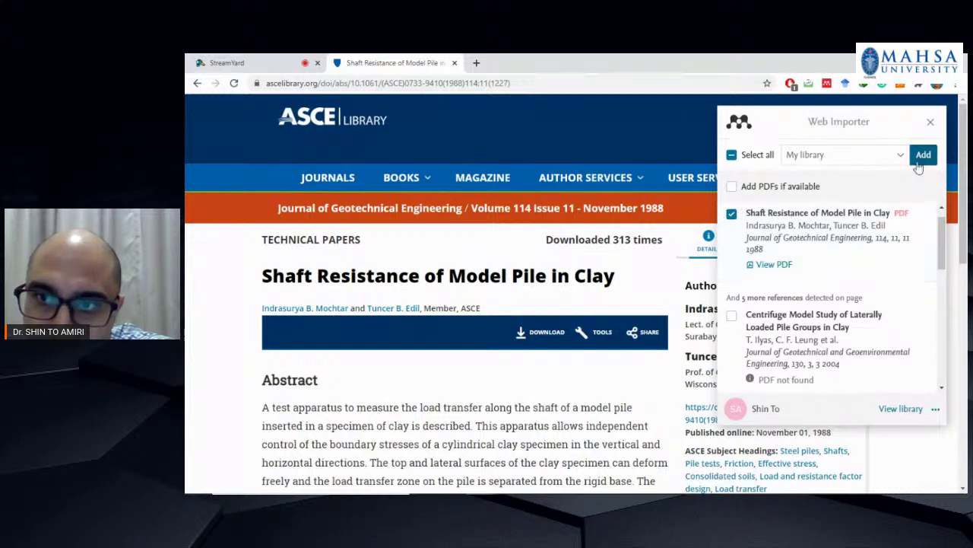
# Switch to Mendeley Desktop and delete both references from the Mendeley 30-06 folder.
pyautogui.click(828, 163)
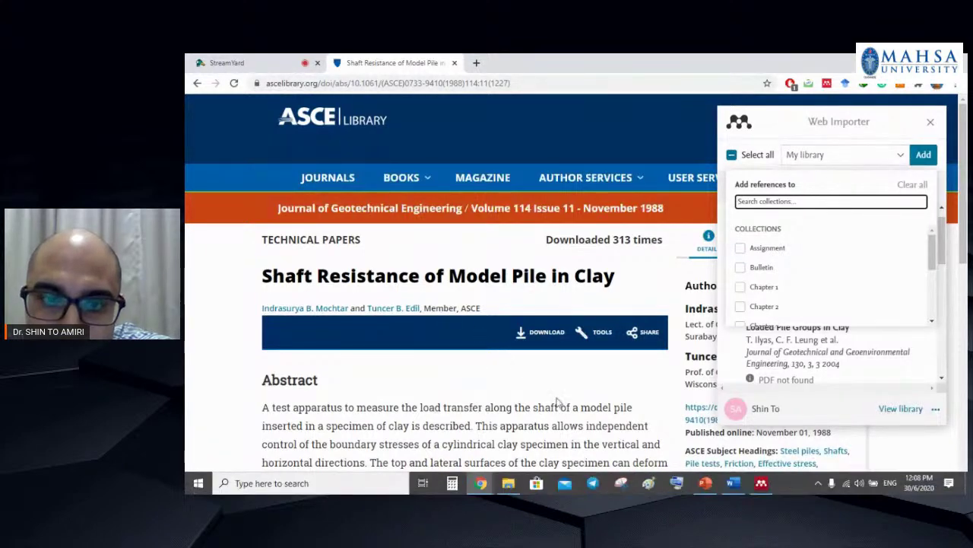
pyautogui.click(761, 483)
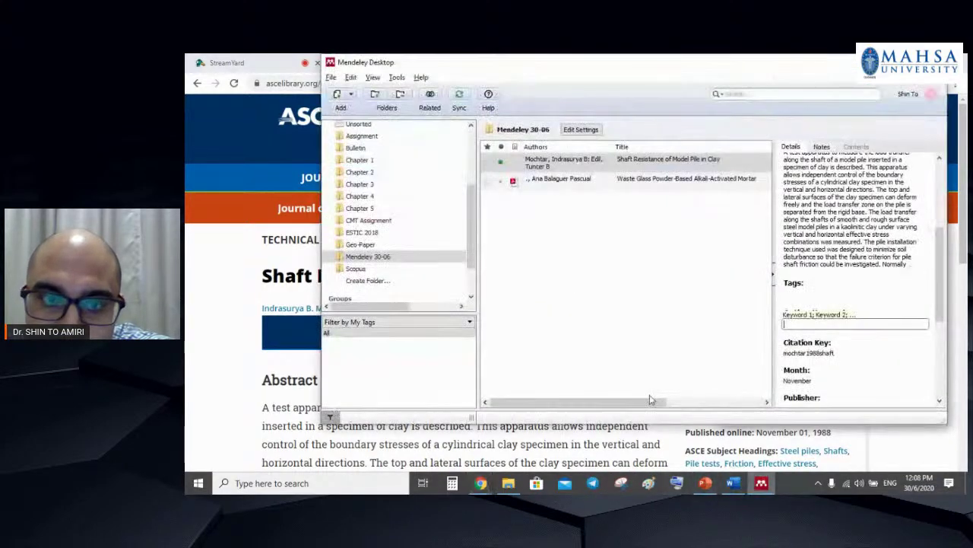
pyautogui.click(553, 170)
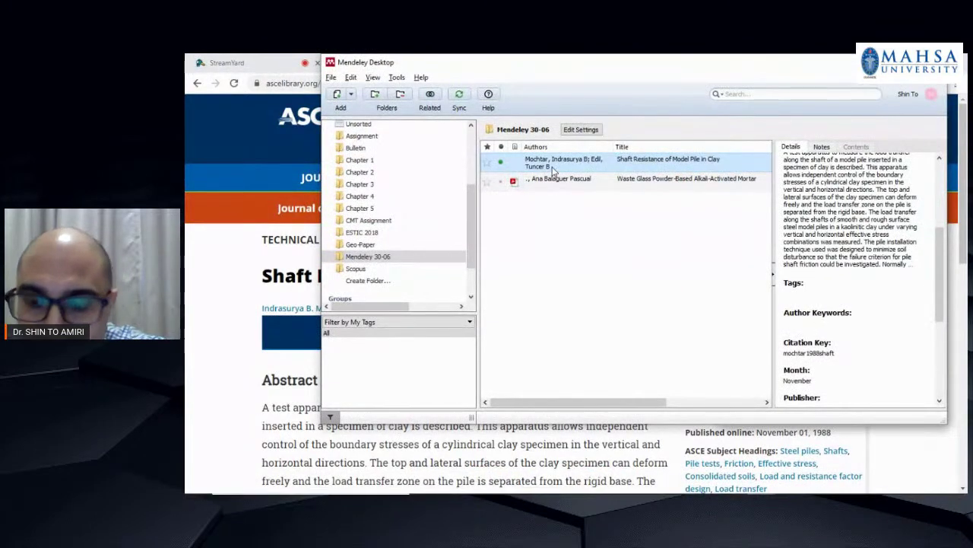
pyautogui.press('Delete')
pyautogui.click(553, 169)
pyautogui.press('Delete')
pyautogui.click(361, 259)
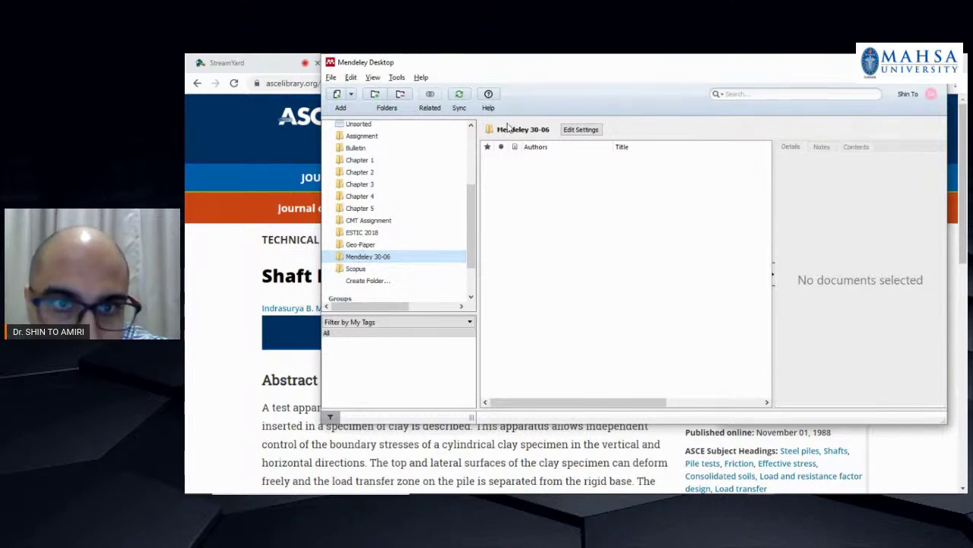
# Switch back to Chrome and look for the Mendeley 30-06 folder among the Web Importer's destination collections.
pyautogui.click(240, 57)
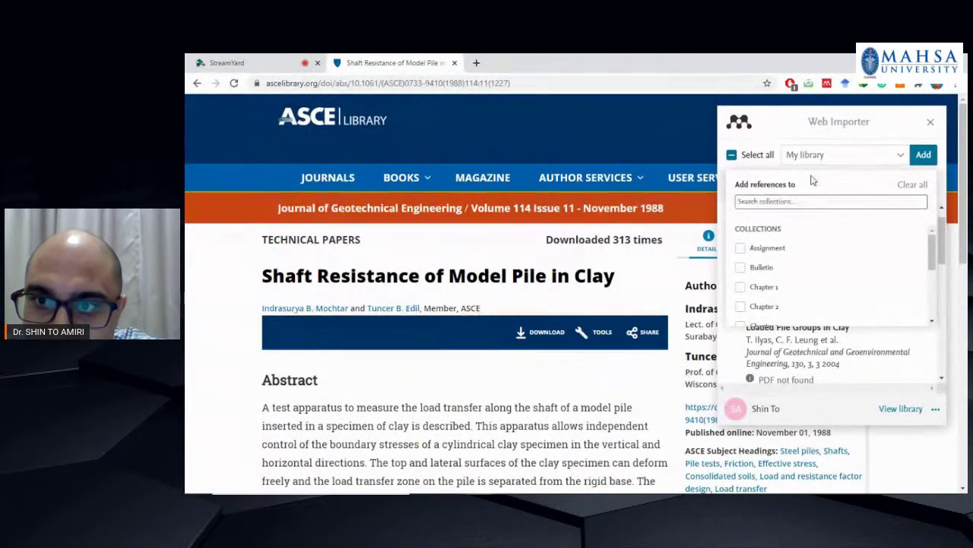
pyautogui.click(833, 156)
pyautogui.click(831, 155)
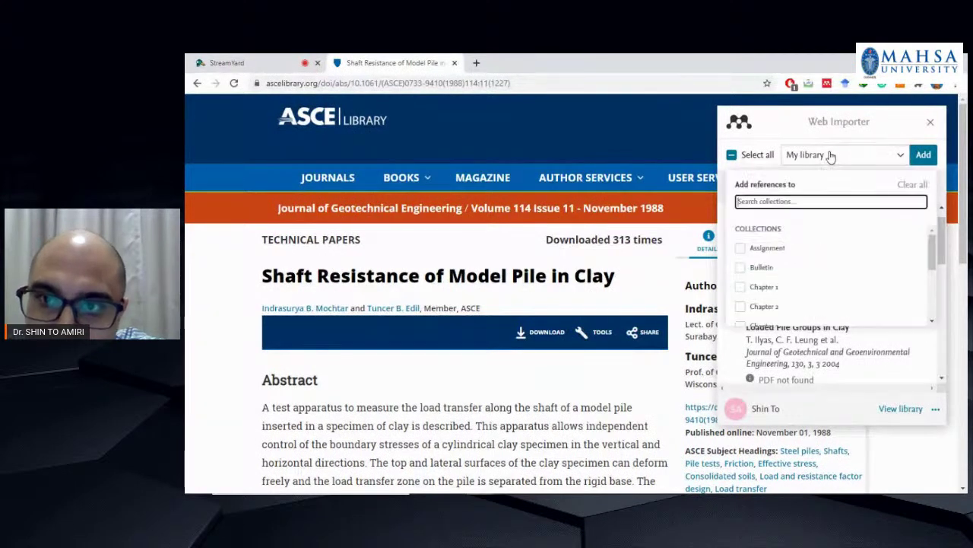
pyautogui.scroll(-5, 791, 261)
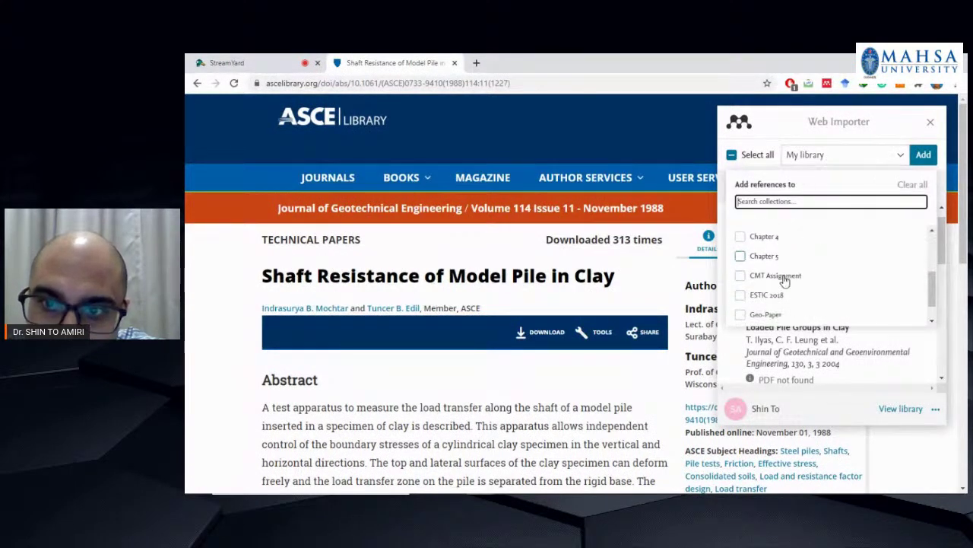
pyautogui.scroll(4, 779, 295)
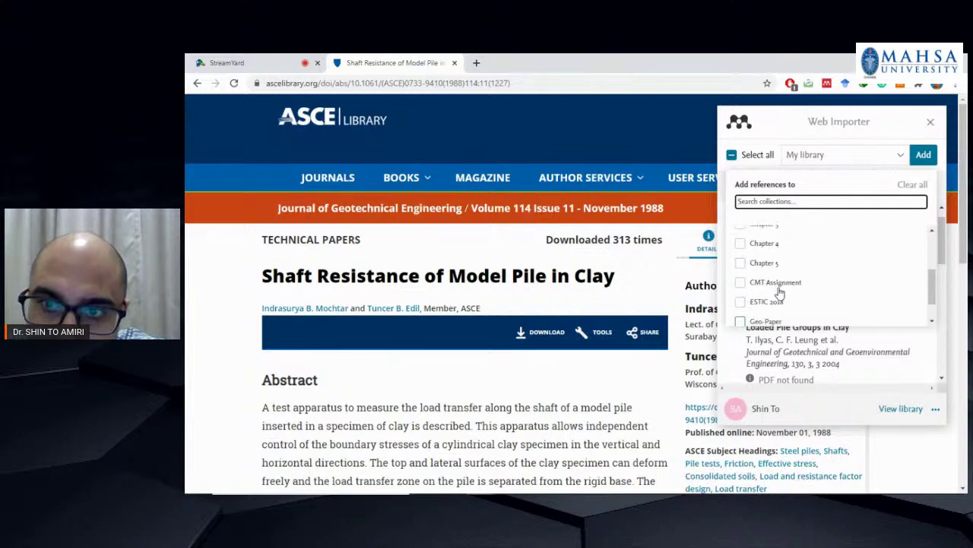
pyautogui.scroll(3, 935, 266)
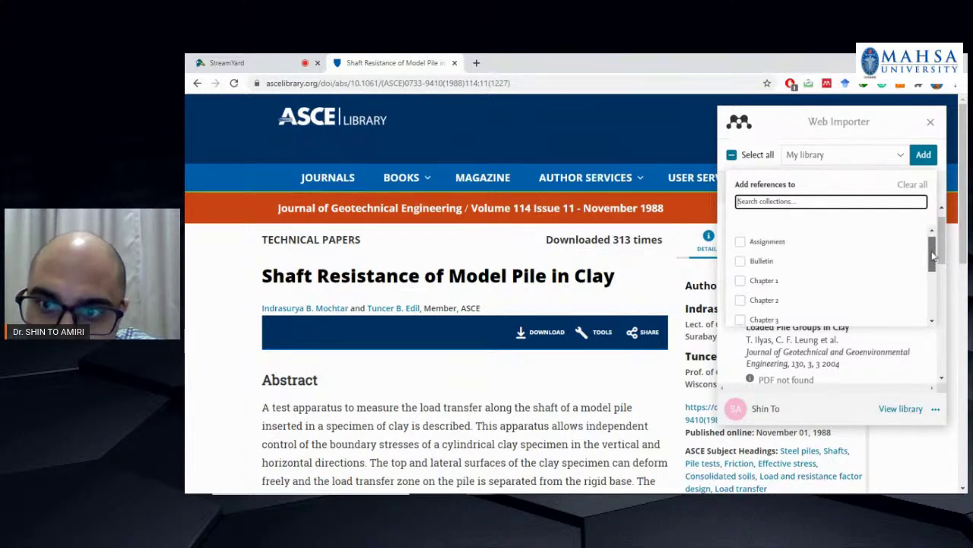
pyautogui.scroll(-4, 934, 272)
pyautogui.moveTo(932, 275); pyautogui.dragTo(927, 305)
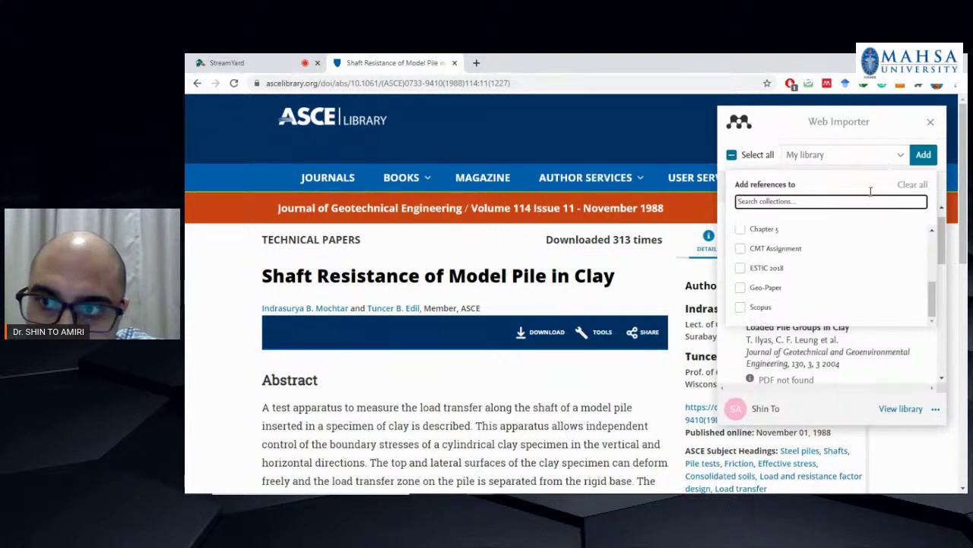
pyautogui.click(773, 120)
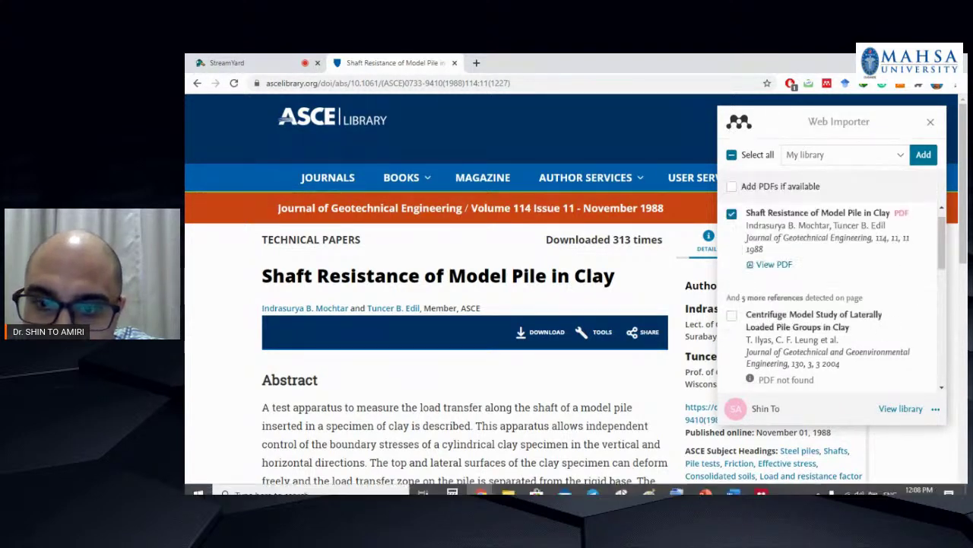
# Sync the library in Mendeley Desktop and return to the ASCE article page in Chrome.
pyautogui.click(761, 484)
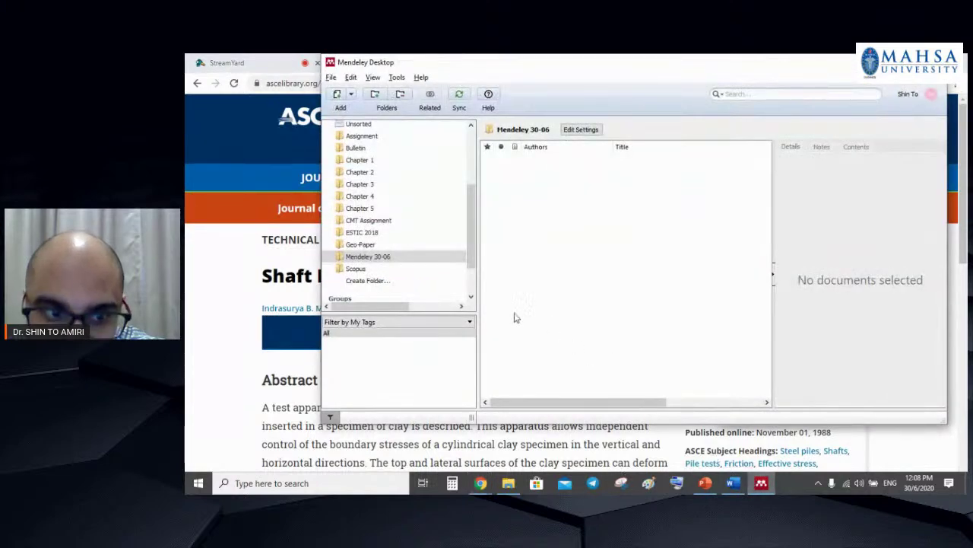
pyautogui.click(461, 95)
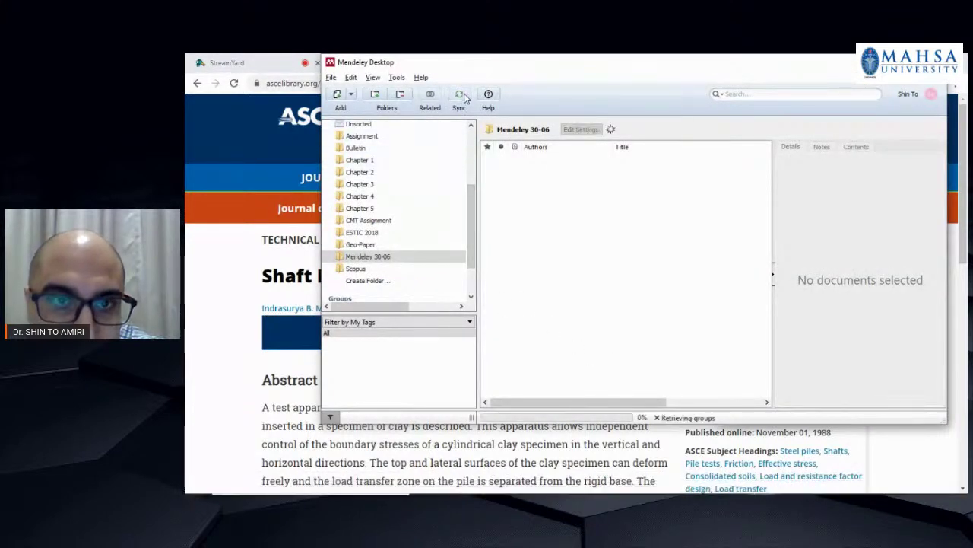
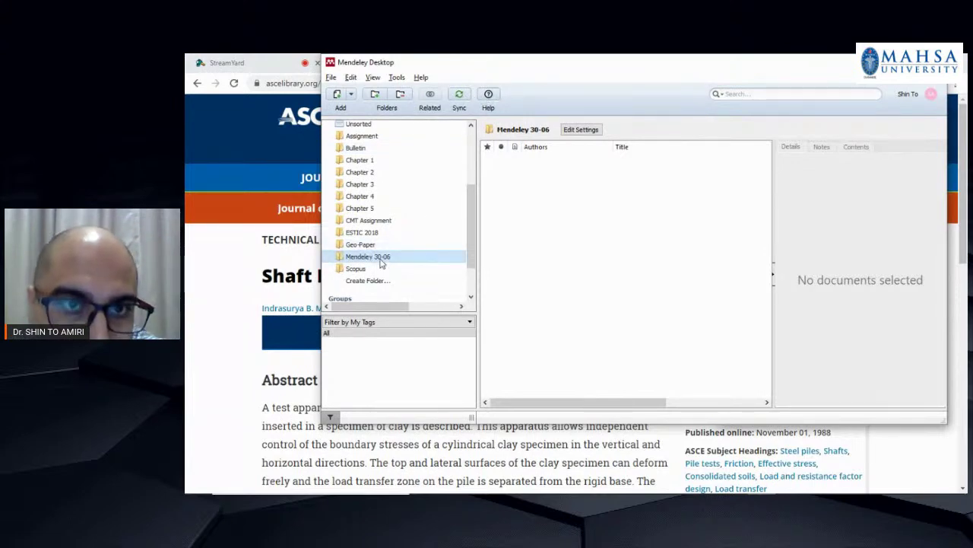
pyautogui.click(270, 58)
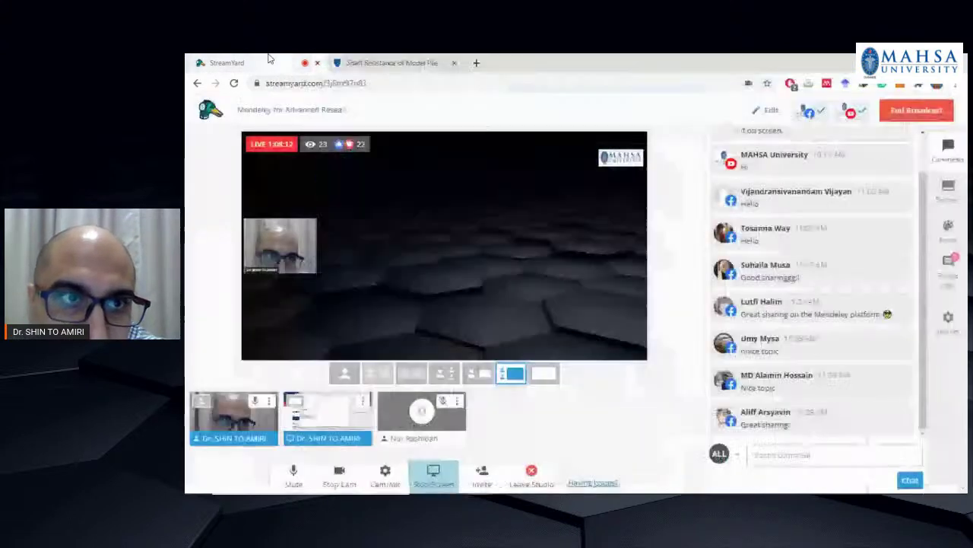
pyautogui.click(396, 62)
# Check the Web Importer's destination collections again for the Mendeley 30-06 folder, closing and reopening the importer in between.
pyautogui.click(812, 155)
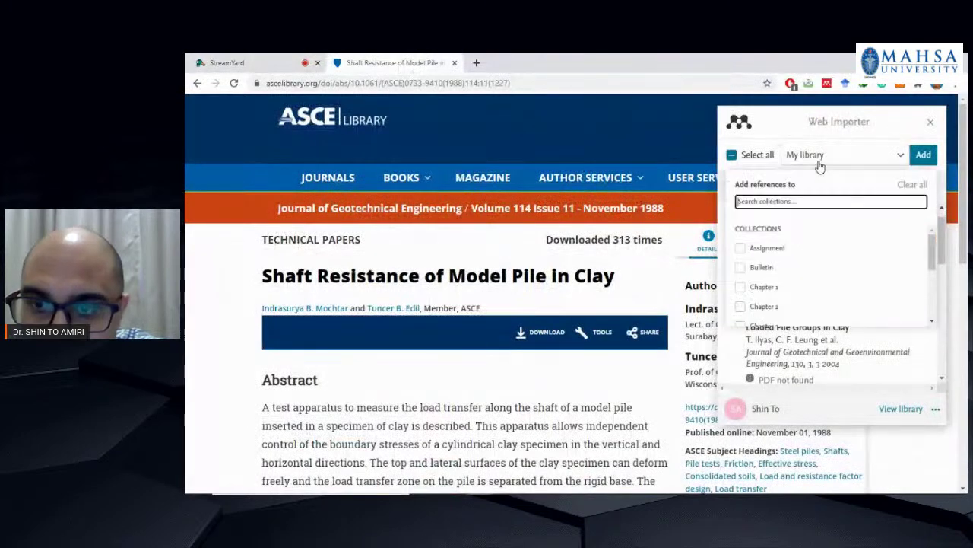
pyautogui.moveTo(934, 259); pyautogui.dragTo(919, 319)
pyautogui.scroll(5, 919, 312)
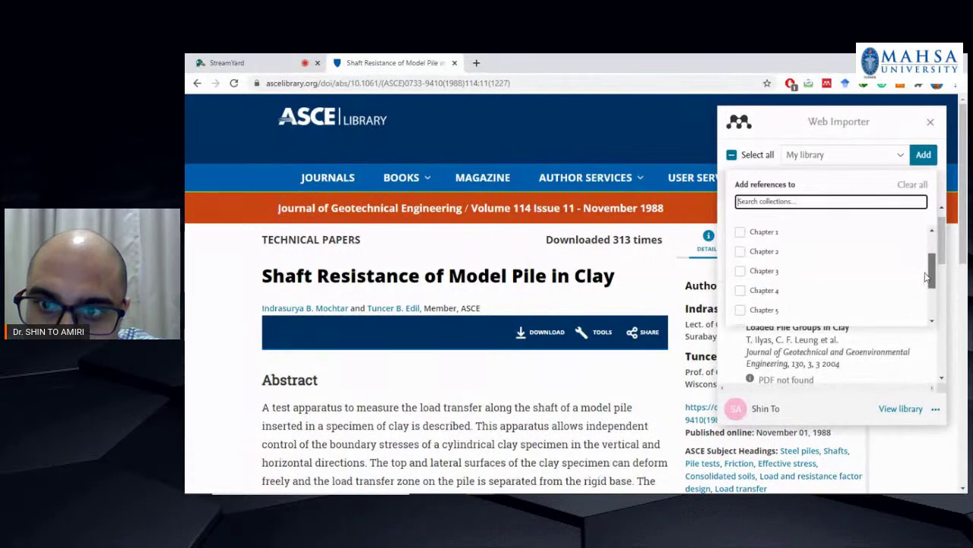
pyautogui.click(935, 131)
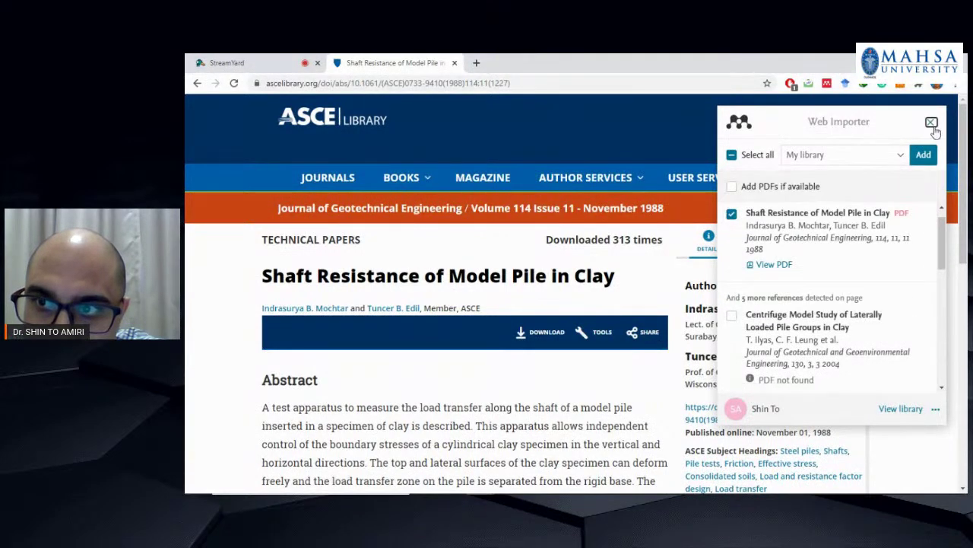
pyautogui.click(932, 125)
pyautogui.click(826, 83)
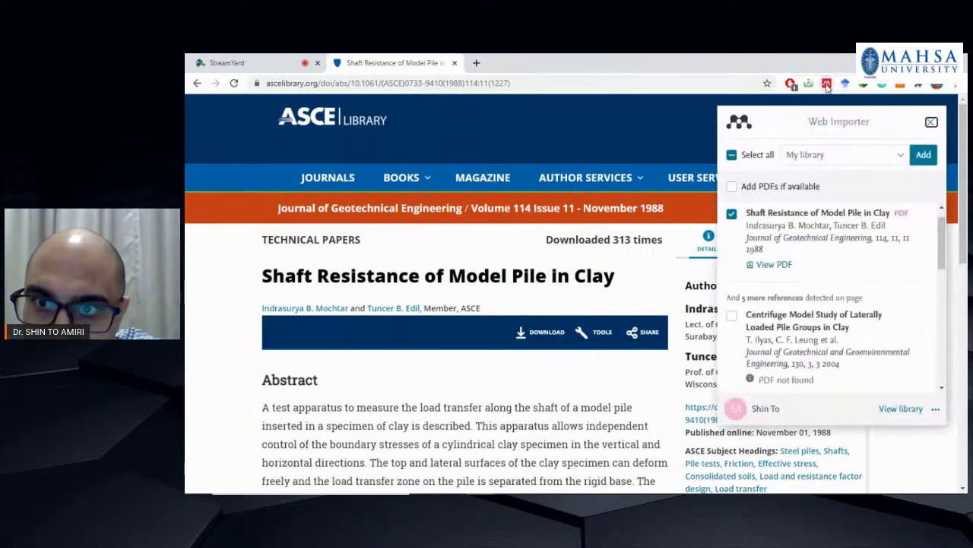
pyautogui.click(832, 157)
pyautogui.moveTo(938, 245); pyautogui.dragTo(922, 306)
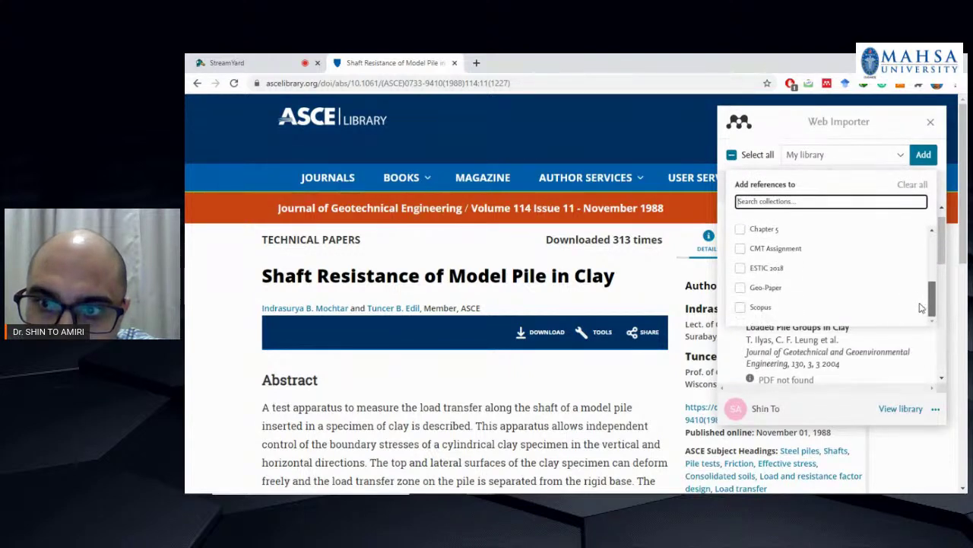
pyautogui.scroll(3, 921, 305)
pyautogui.click(660, 115)
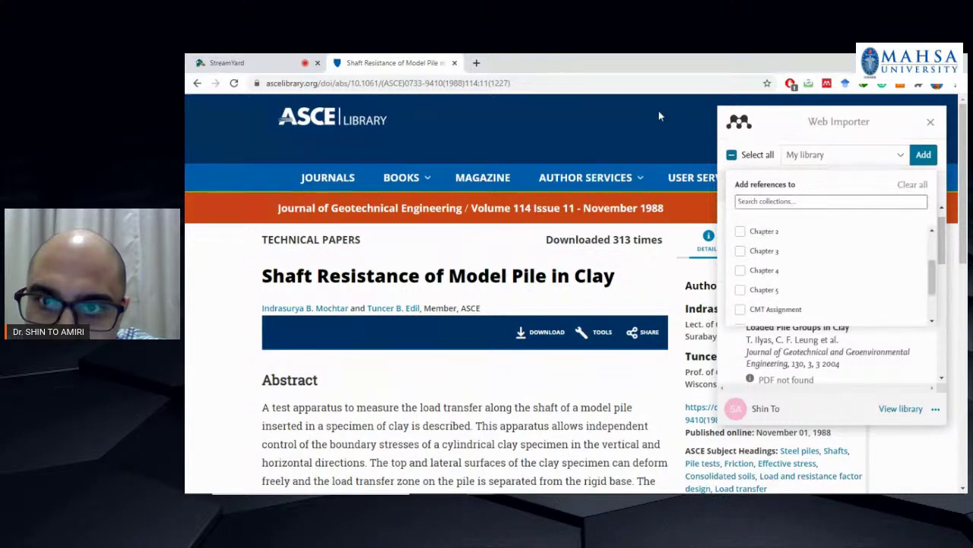
# Close the Web Importer, reload the ASCE article page and reopen the importer on it.
pyautogui.click(930, 122)
pyautogui.click(235, 83)
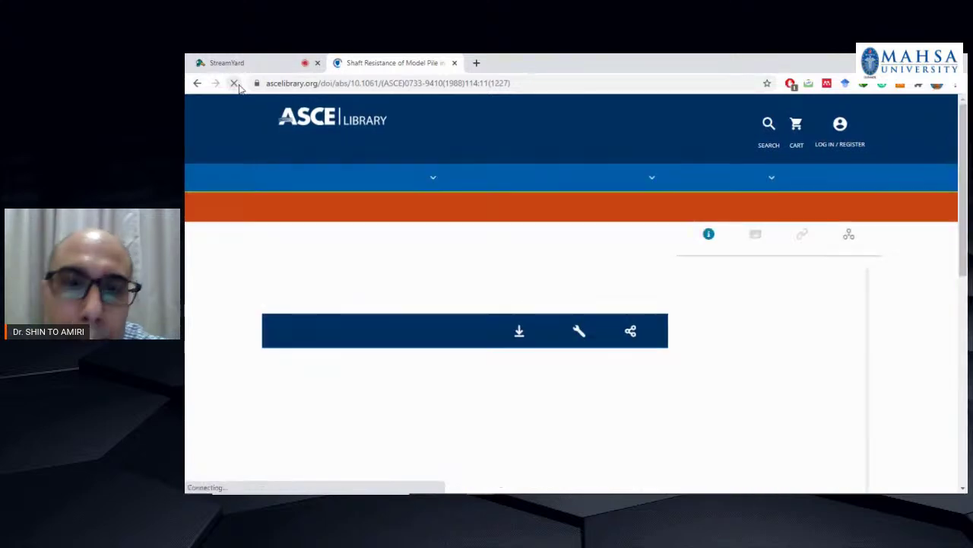
pyautogui.click(827, 85)
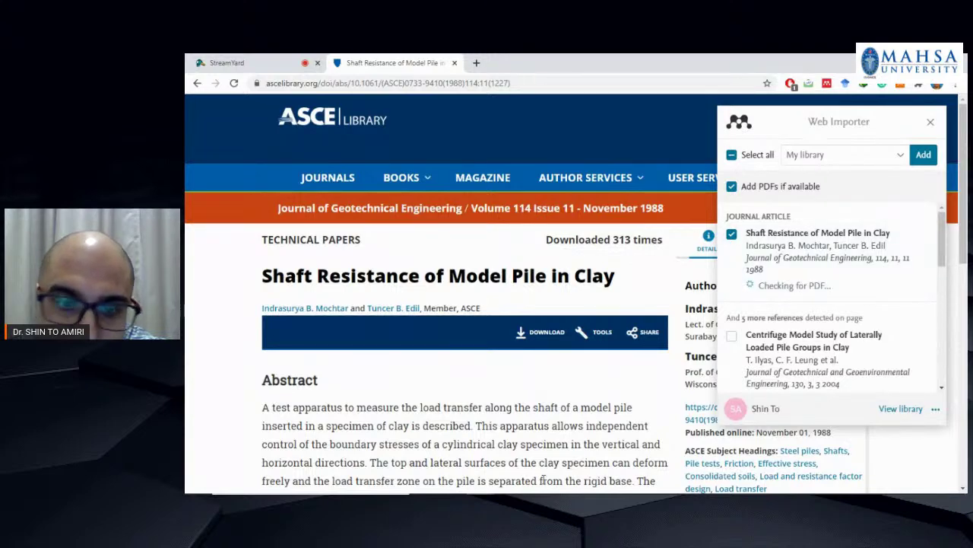
# Switch to Mendeley Desktop, open the Web Importer installation page from there and view its download option for Chrome.
pyautogui.click(761, 483)
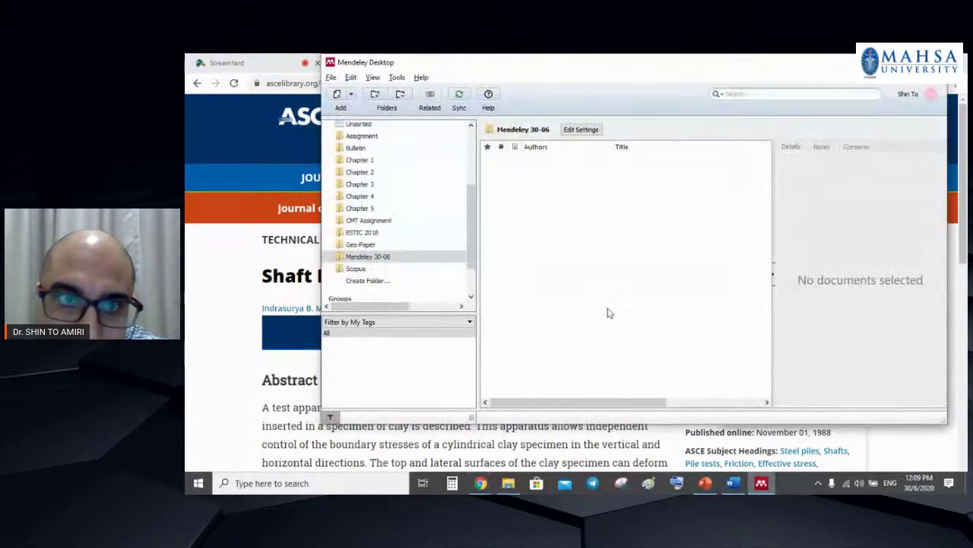
pyautogui.click(400, 79)
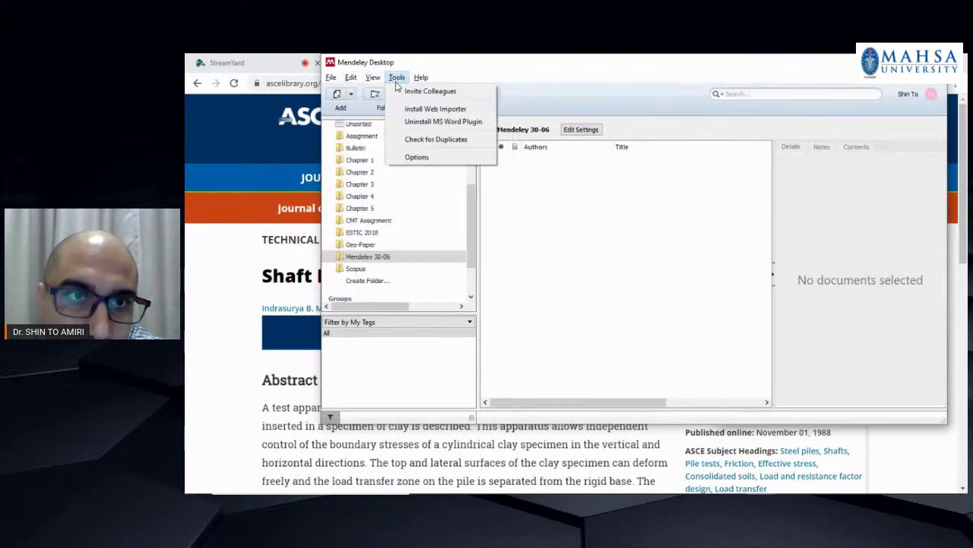
pyautogui.click(446, 109)
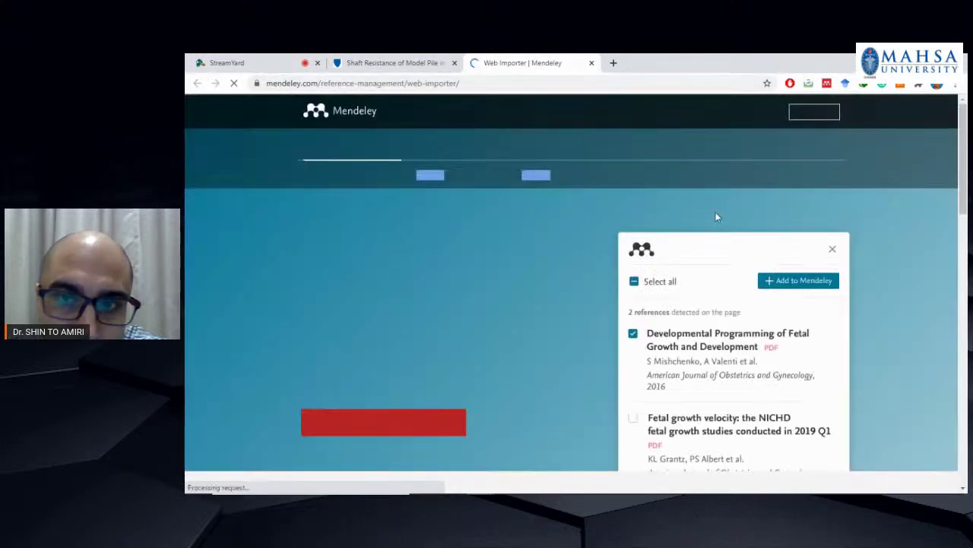
pyautogui.scroll(-1, 511, 272)
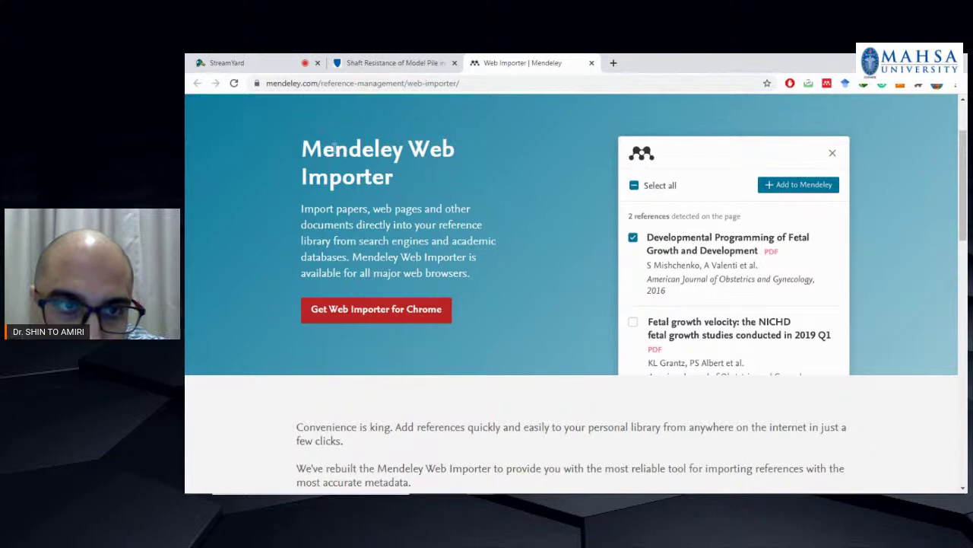
pyautogui.scroll(2, 333, 148)
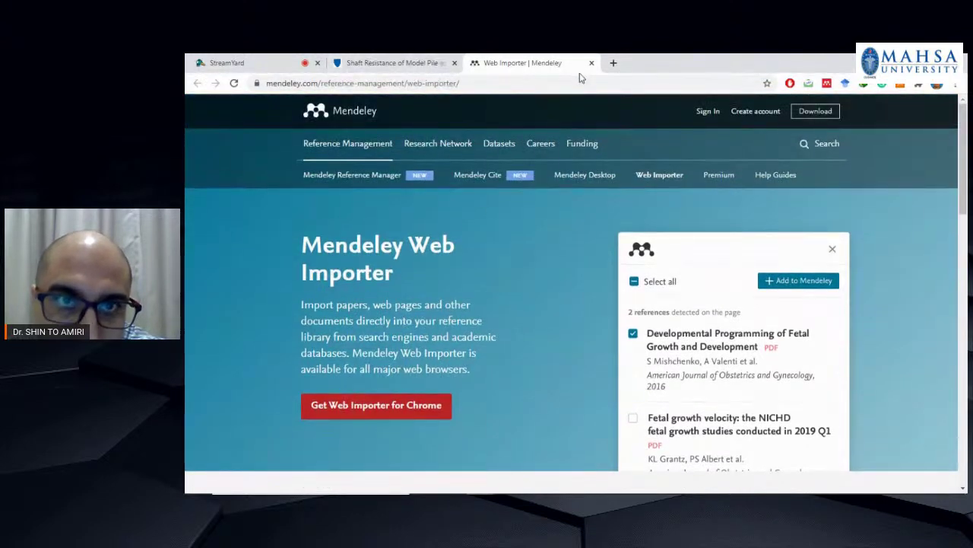
# Search Google for "shaft resistance" in a new tab and open the Web Importer on the CivilEngineeringBible.com page "Shaft Resistance of Piles".
pyautogui.click(613, 63)
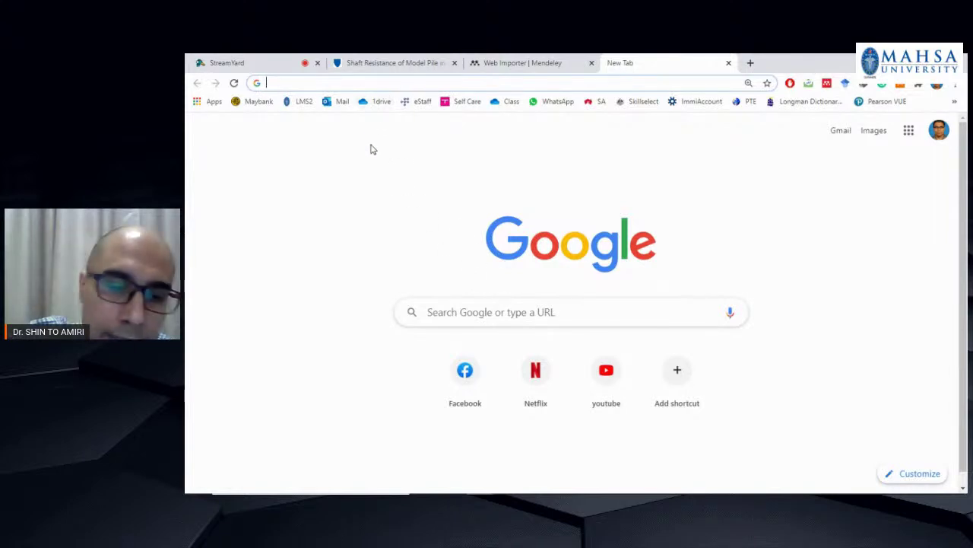
pyautogui.write('shaft ')
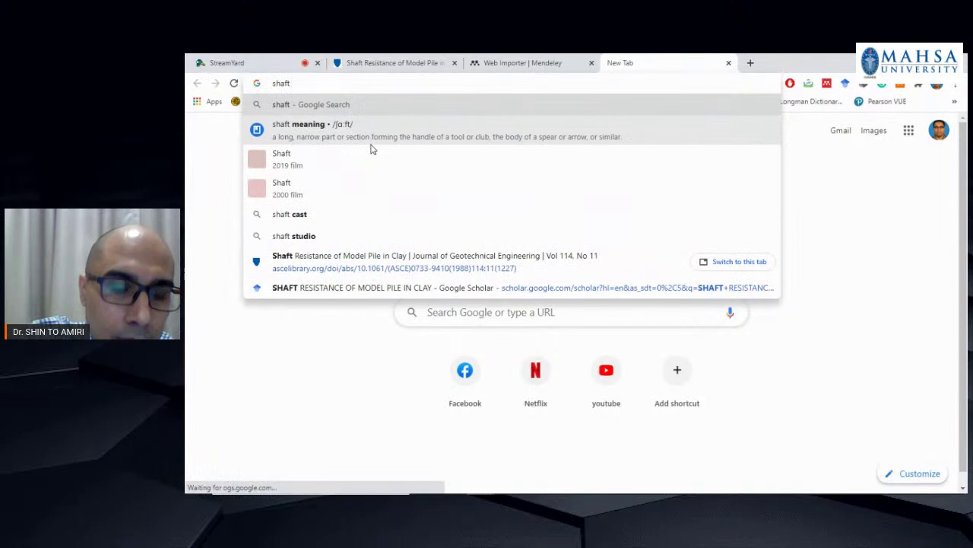
pyautogui.write('resistance')
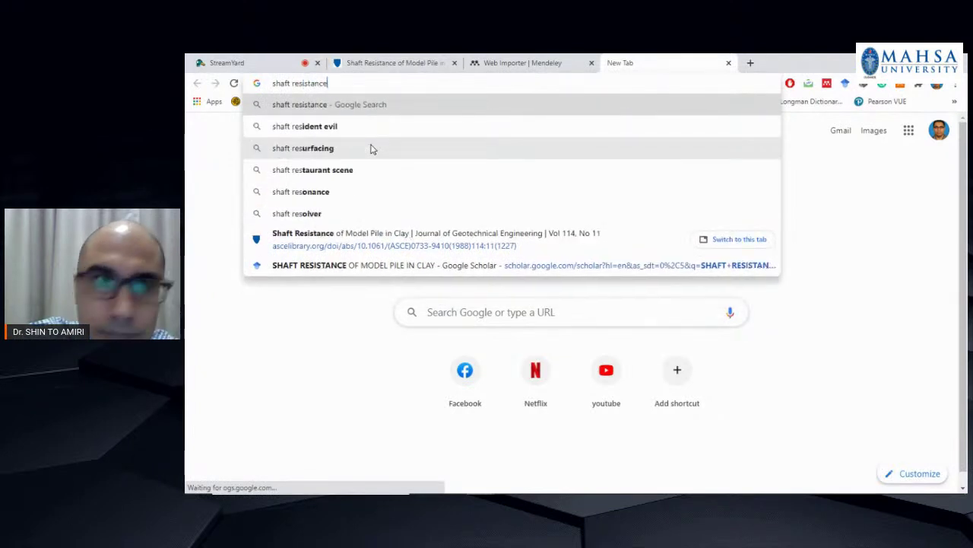
pyautogui.press('Return')
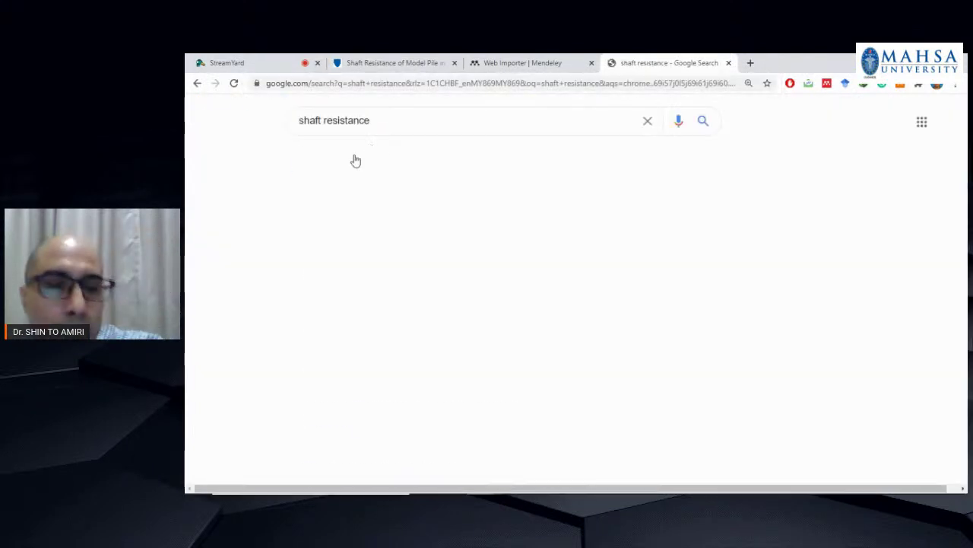
pyautogui.scroll(-3, 261, 270)
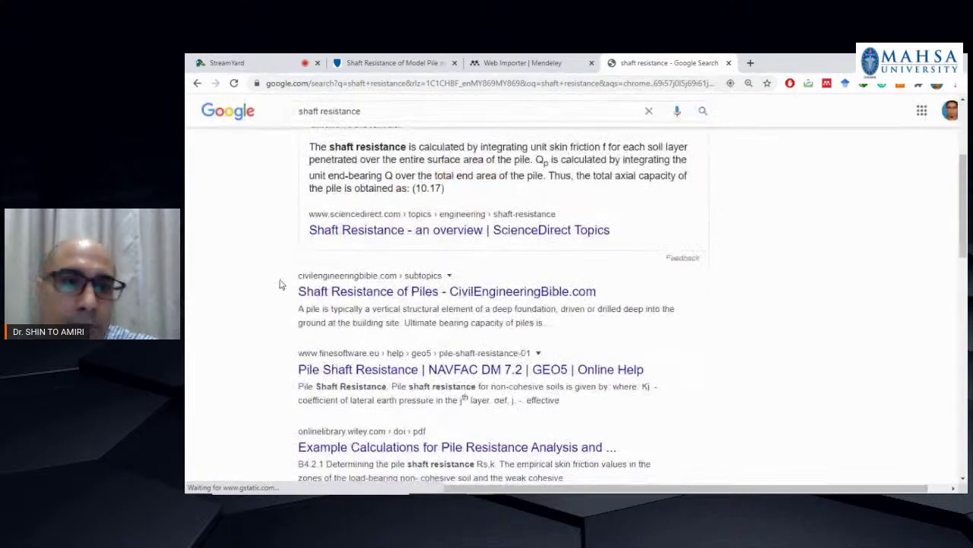
pyautogui.click(337, 298)
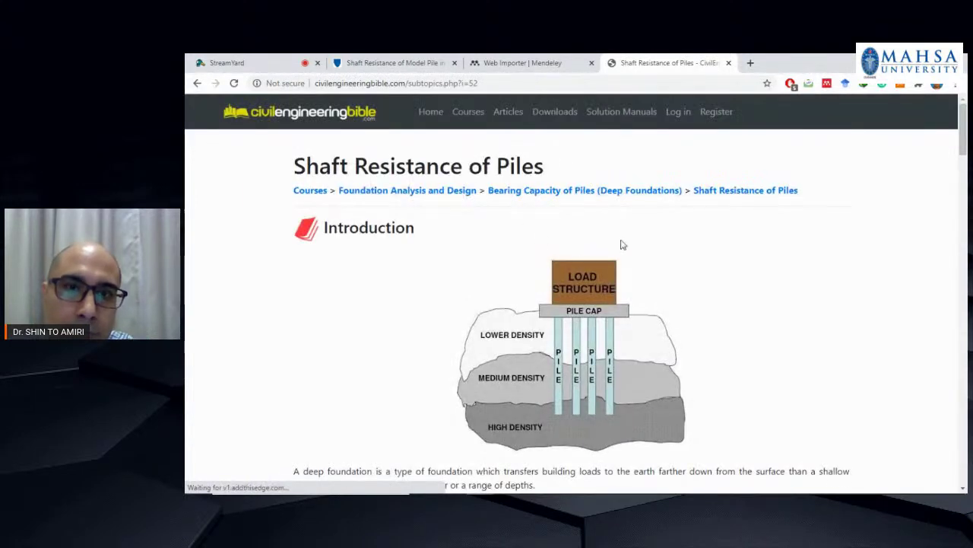
pyautogui.click(827, 84)
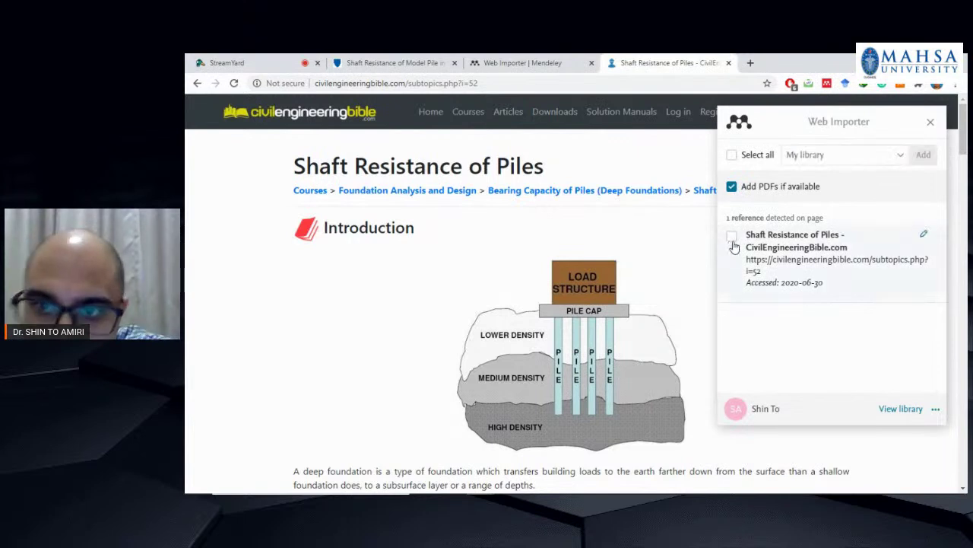
# Select the "Shaft Resistance of Piles" reference for import and look for Mendeley 30-06 among the destination collections.
pyautogui.click(732, 237)
pyautogui.click(884, 155)
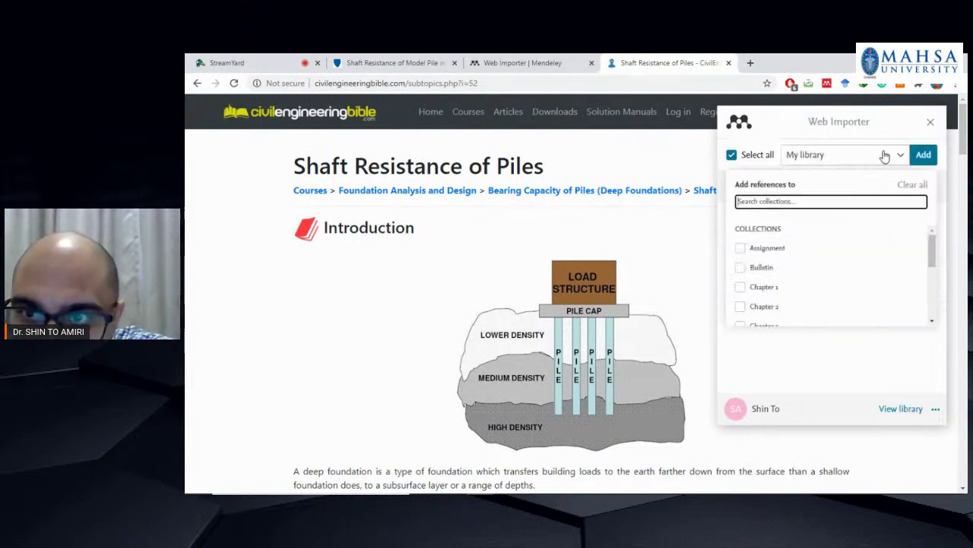
pyautogui.moveTo(931, 248); pyautogui.dragTo(928, 295)
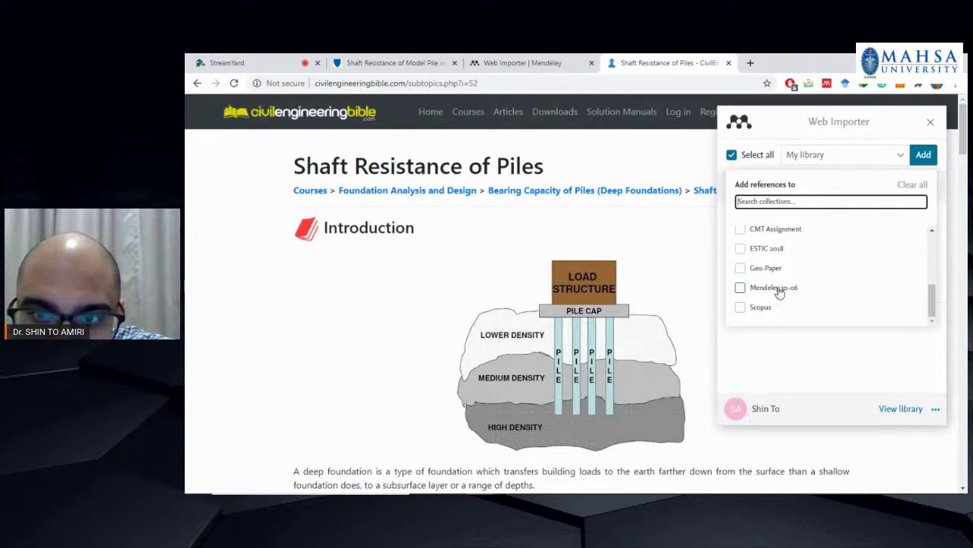
# On the ASCE page, import the "Shaft Resistance of Model Pile in Clay" article into the Mendeley 30-06 collection and open its reference details.
pyautogui.click(414, 62)
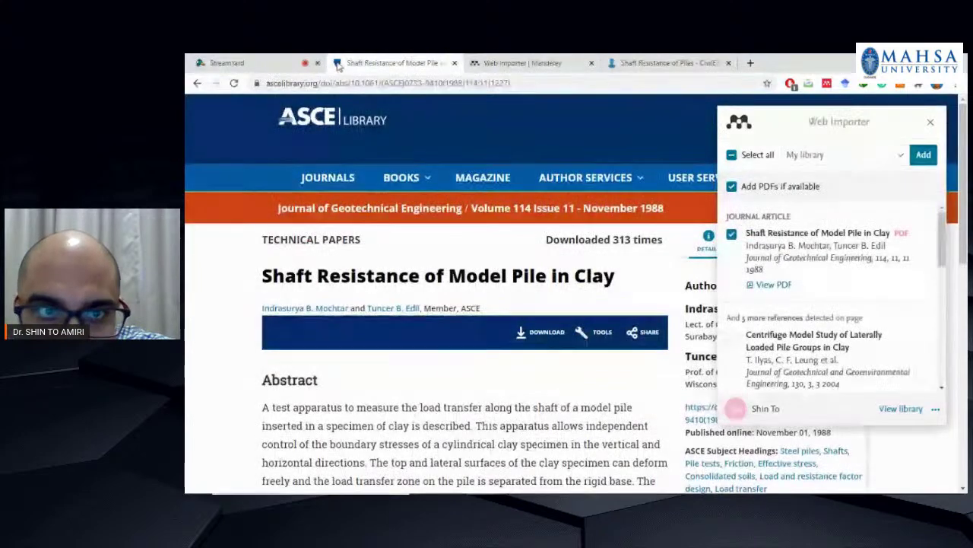
pyautogui.click(835, 156)
pyautogui.moveTo(934, 242); pyautogui.dragTo(924, 296)
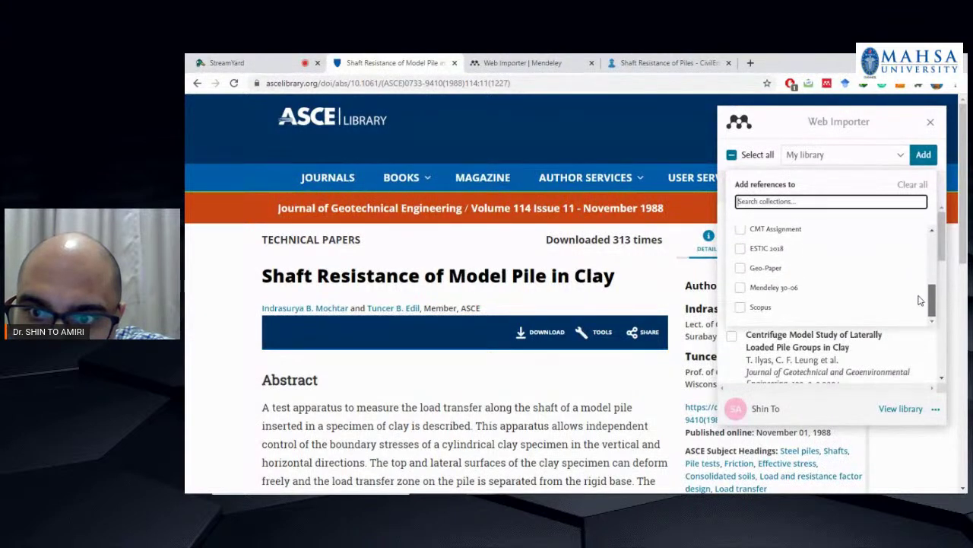
pyautogui.click(776, 288)
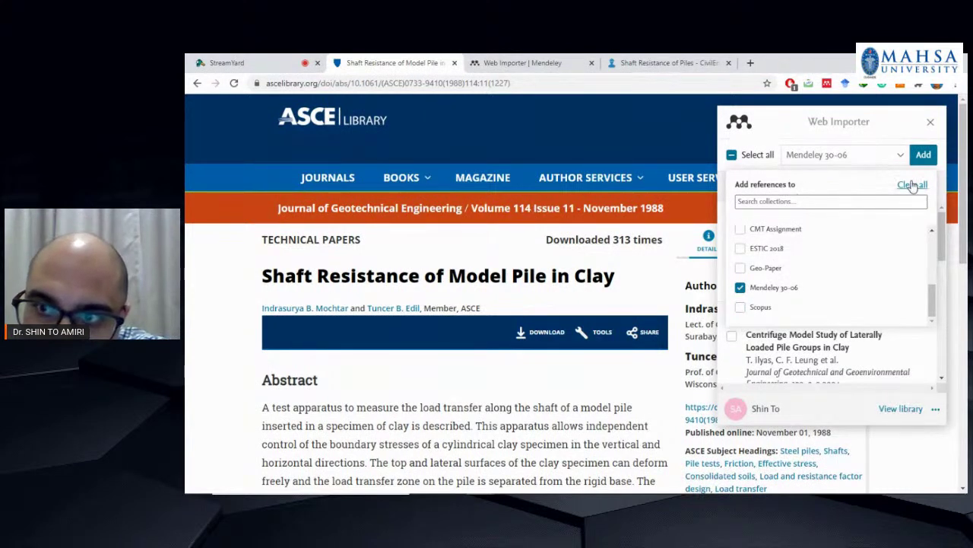
pyautogui.click(902, 157)
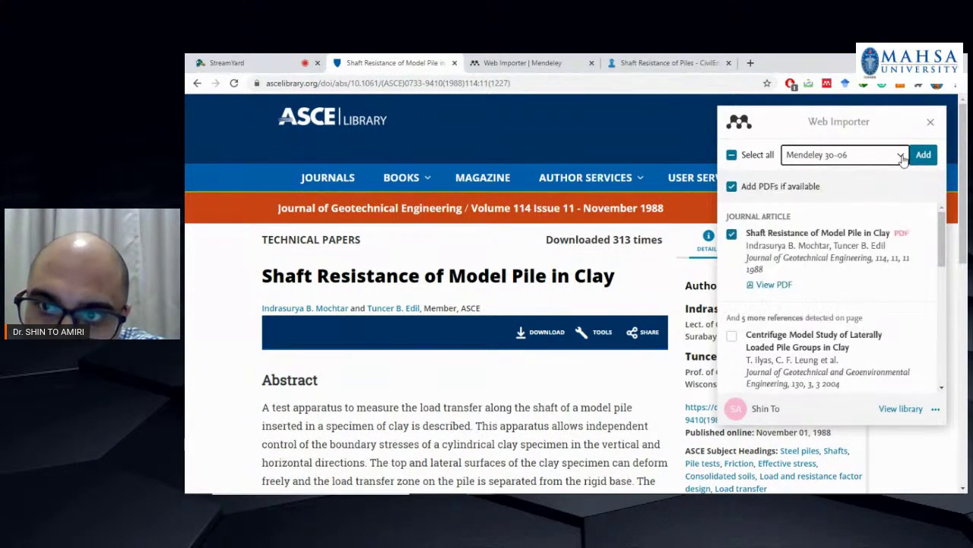
pyautogui.click(926, 156)
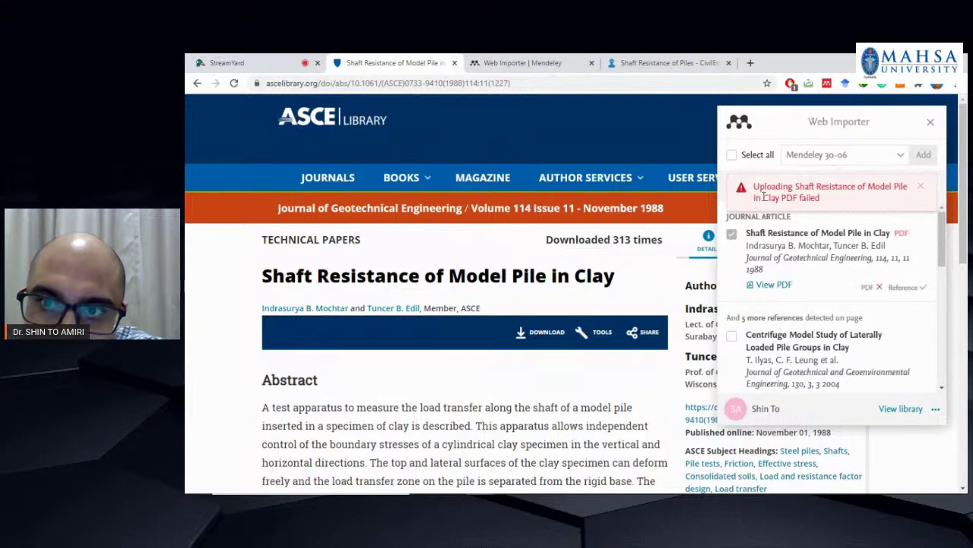
pyautogui.click(920, 187)
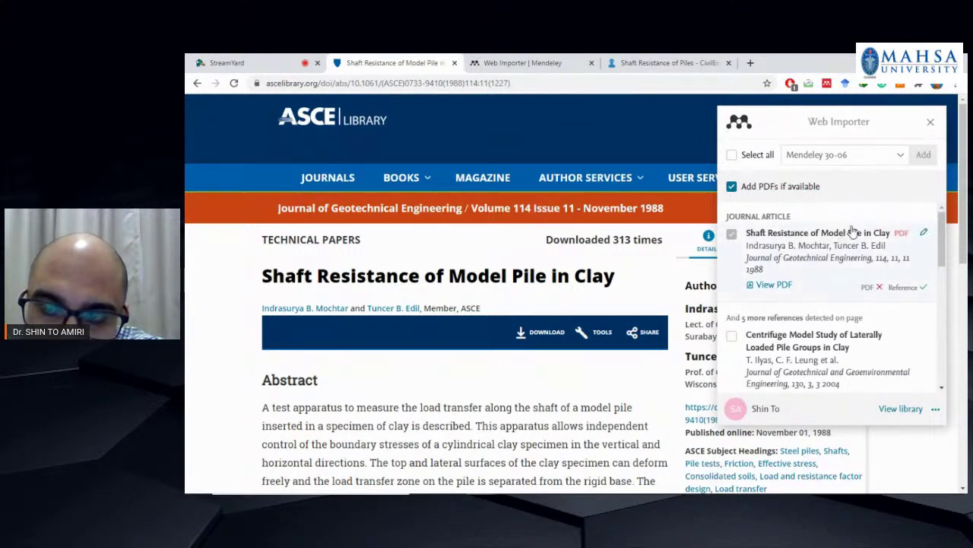
pyautogui.click(873, 295)
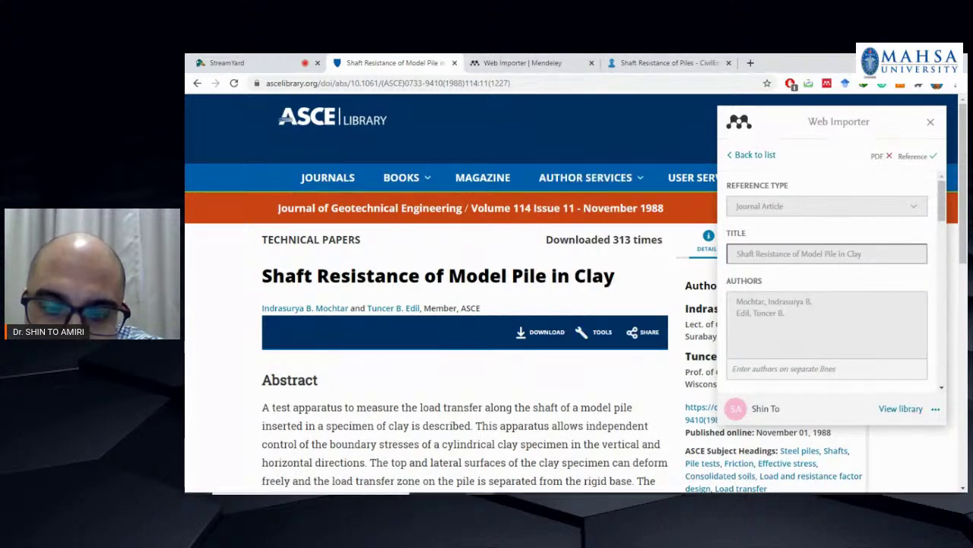
# Switch to Mendeley Desktop, sync the library and review the details of the article imported into Mendeley 30-06.
pyautogui.moveTo(726, 493)
pyautogui.click(762, 483)
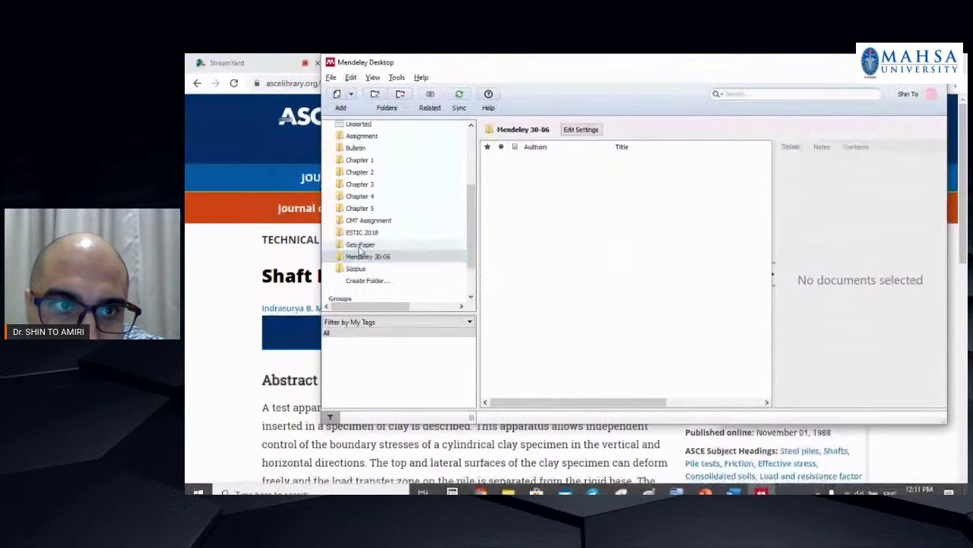
pyautogui.click(458, 95)
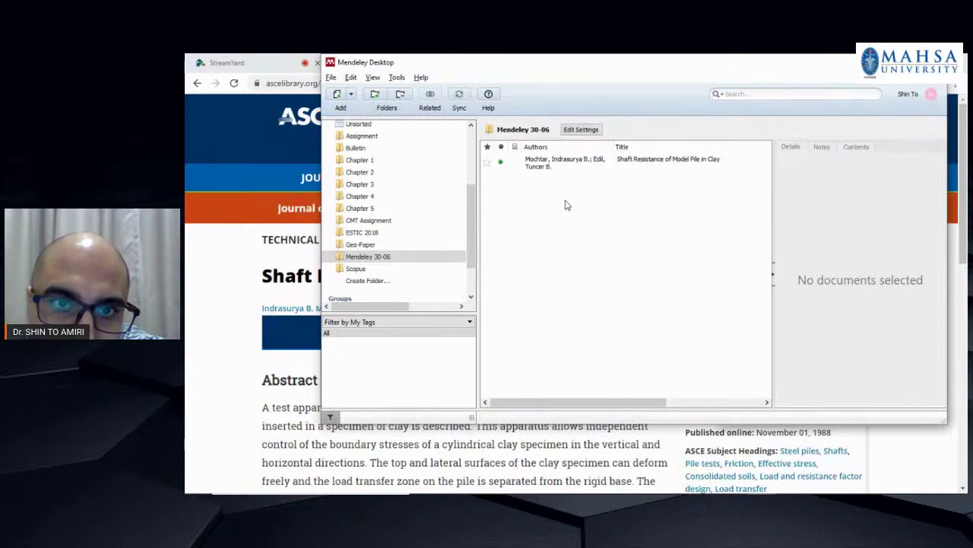
pyautogui.click(576, 165)
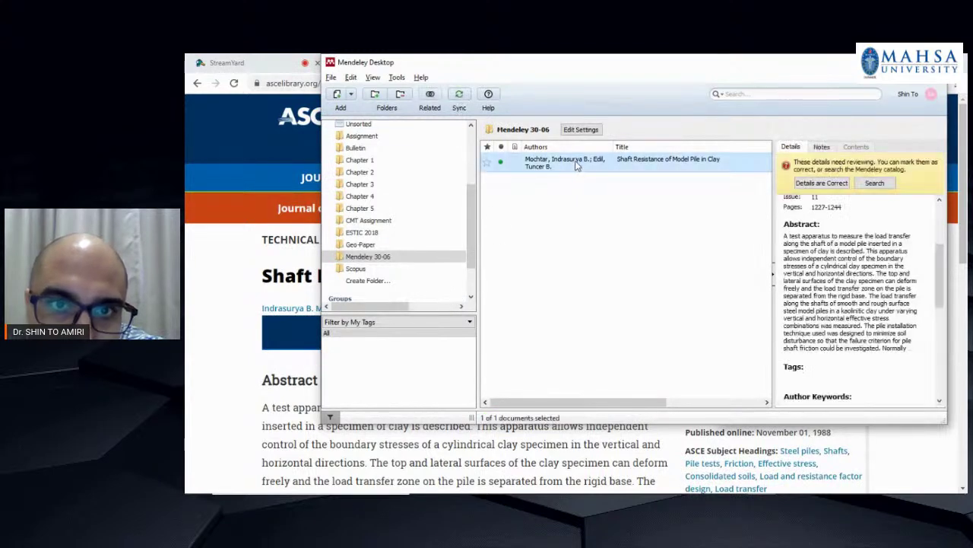
pyautogui.scroll(3, 851, 221)
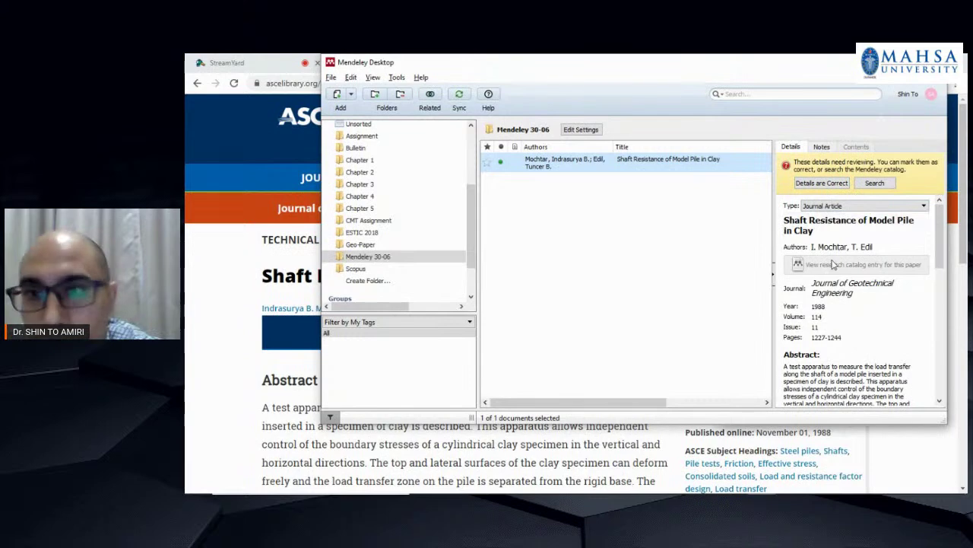
pyautogui.scroll(-5, 840, 296)
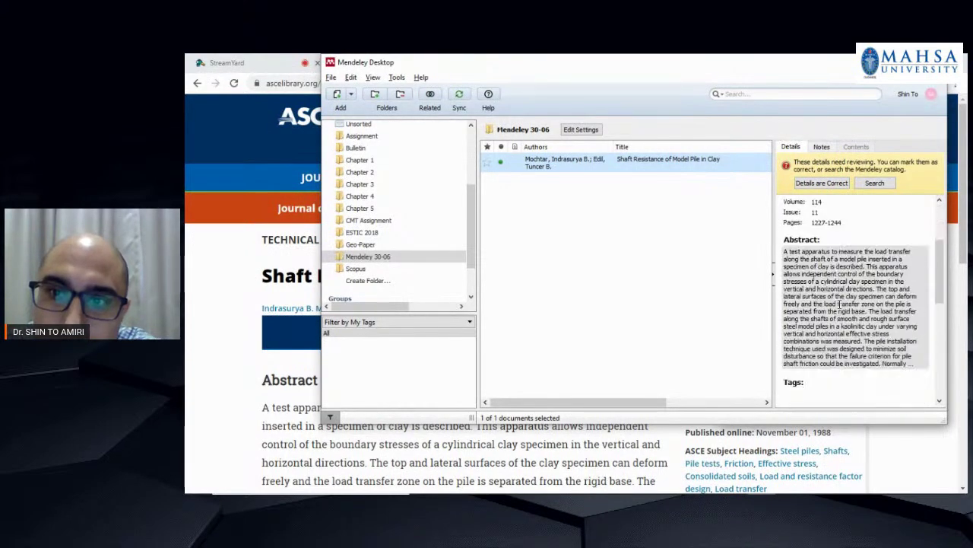
pyautogui.scroll(-5, 849, 289)
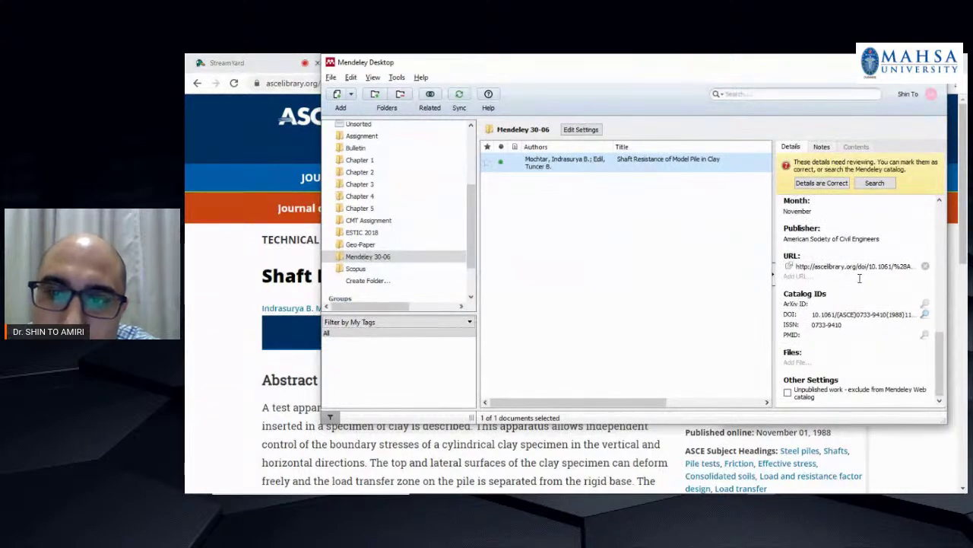
# Search the Mendeley catalog for the pile article's details, mark them as correct and review the entry.
pyautogui.click(874, 184)
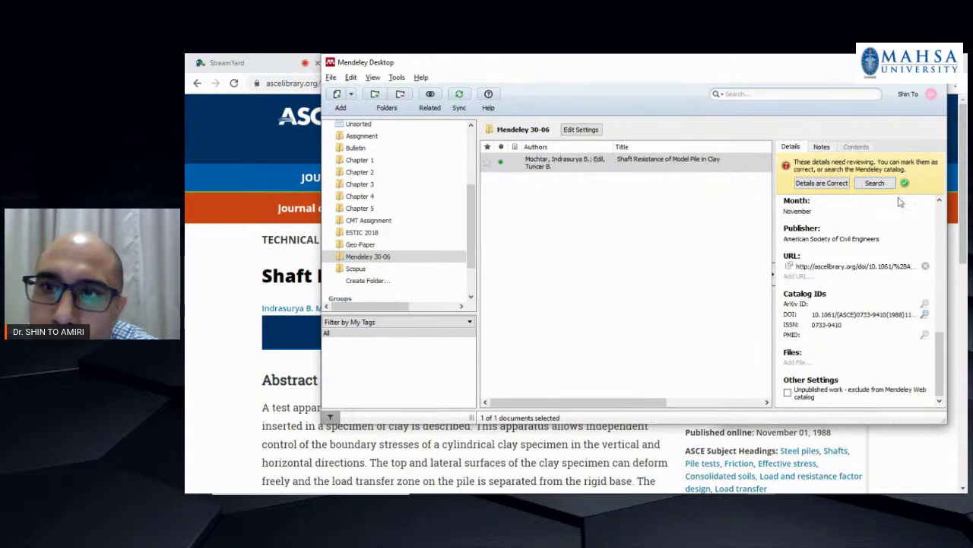
pyautogui.scroll(10, 873, 228)
pyautogui.click(874, 184)
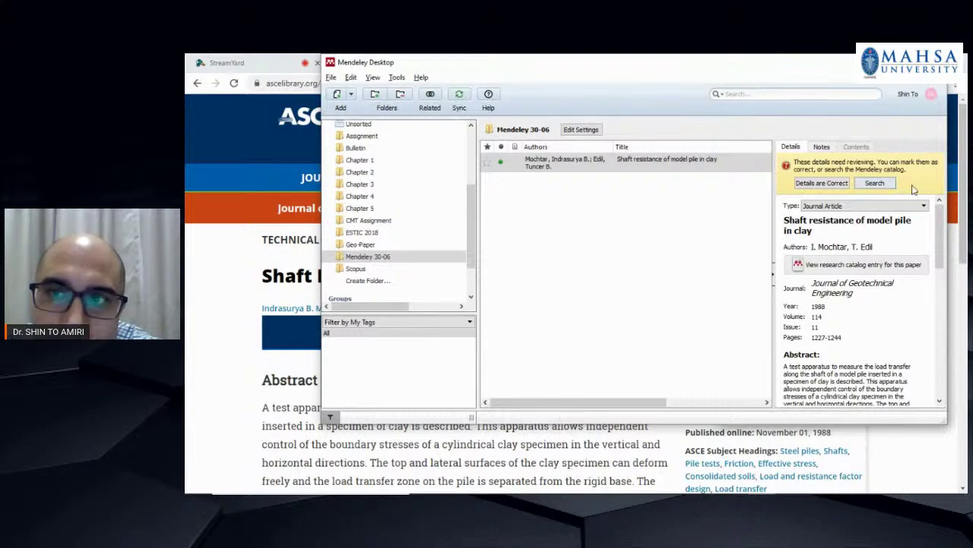
pyautogui.click(819, 183)
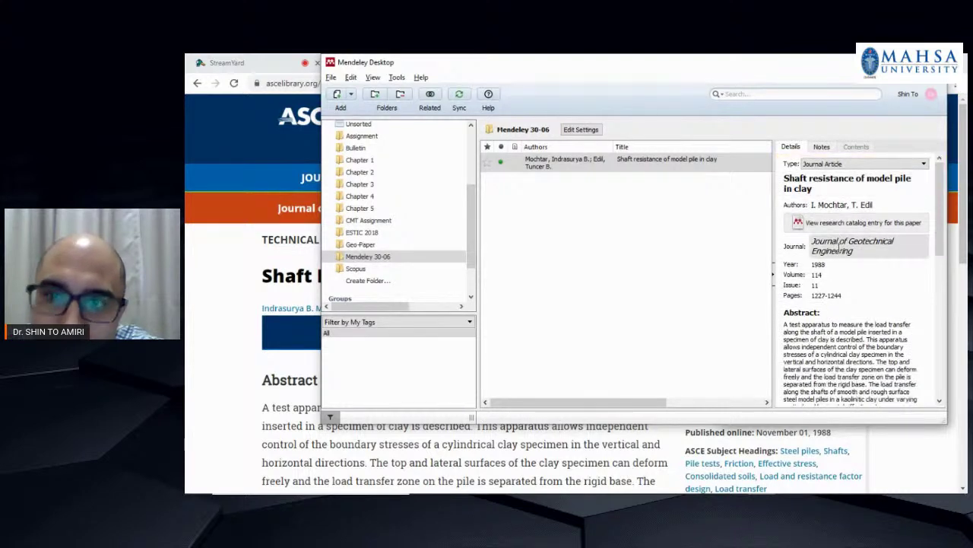
pyautogui.click(715, 257)
pyautogui.click(603, 164)
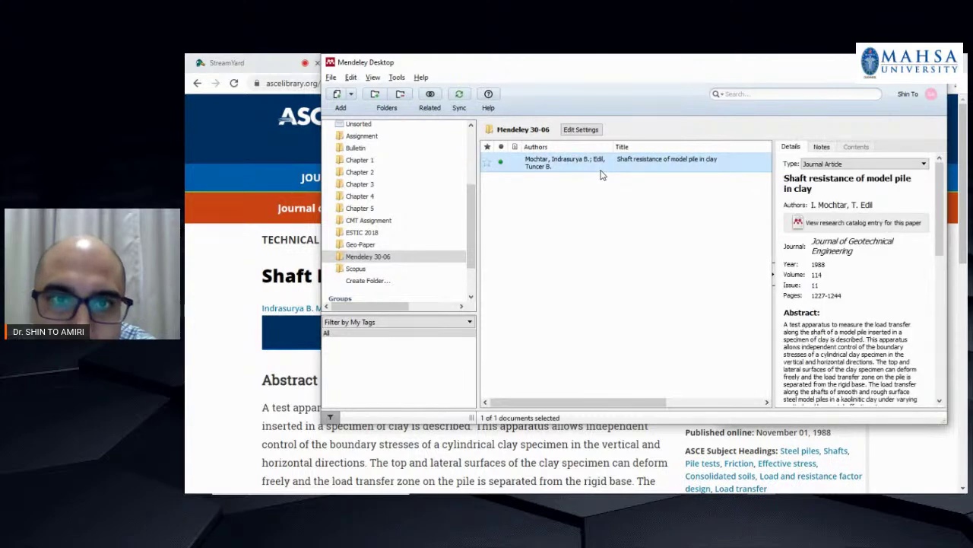
pyautogui.scroll(-8, 849, 308)
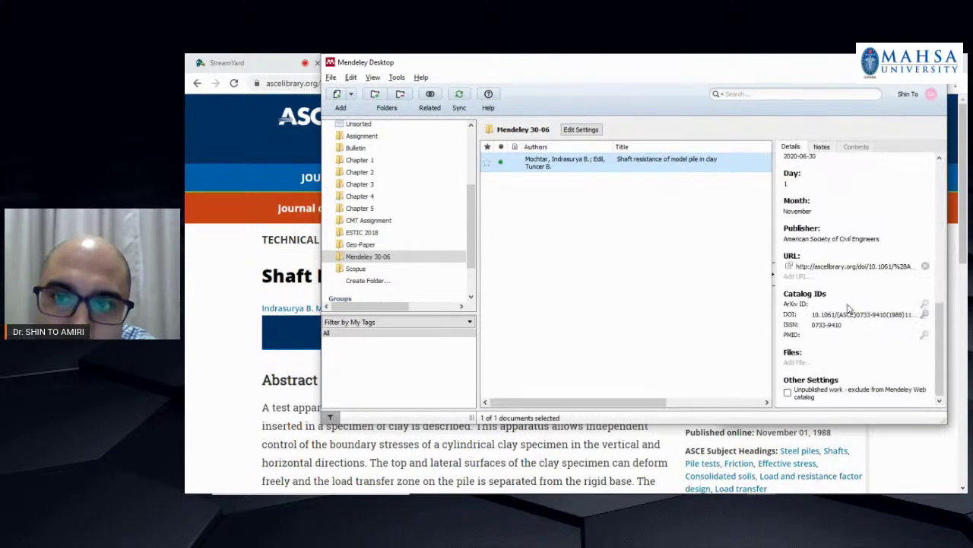
pyautogui.scroll(8, 850, 308)
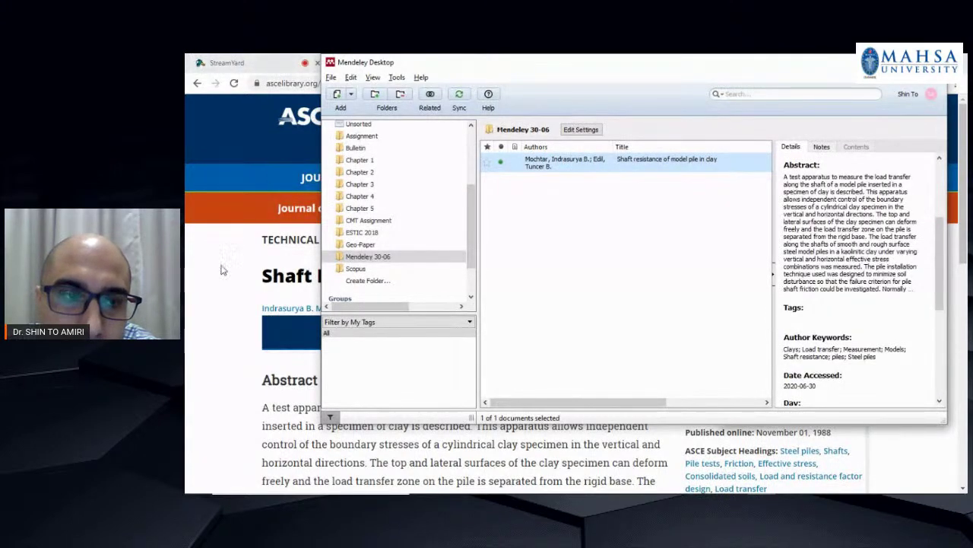
# Return to the CivilEngineeringBible.com page in the browser and import its reference into Mendeley 30-06 with adding PDFs turned off.
pyautogui.click(200, 338)
pyautogui.click(635, 62)
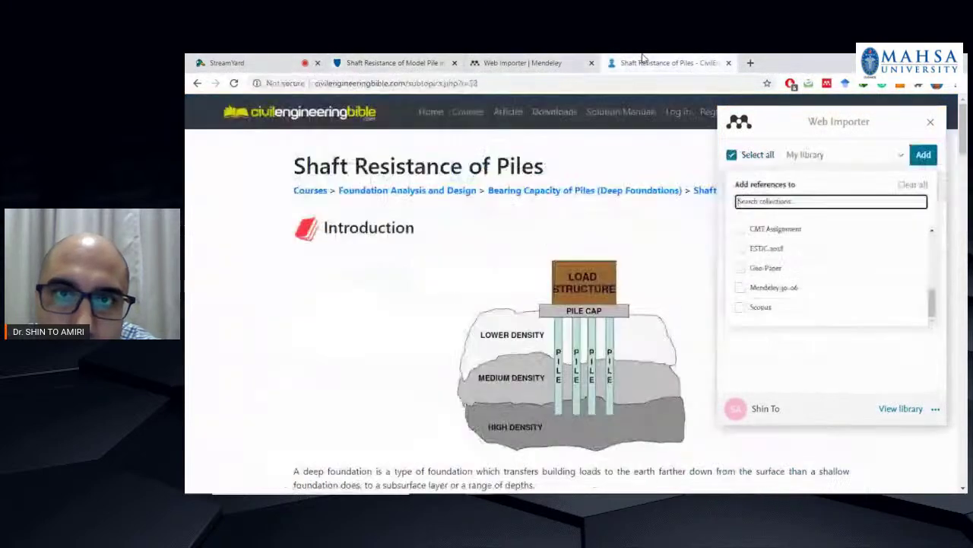
pyautogui.click(818, 158)
pyautogui.click(822, 157)
pyautogui.click(757, 248)
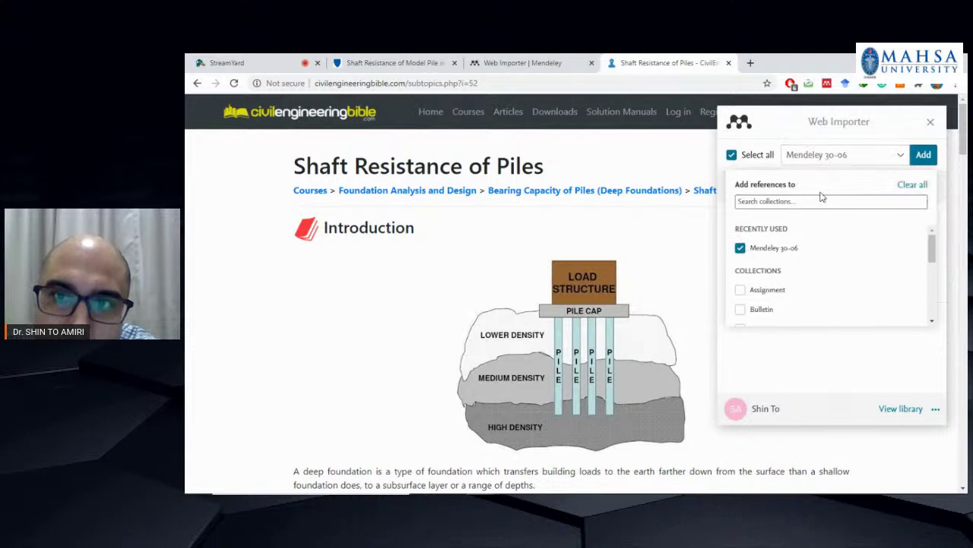
pyautogui.click(902, 157)
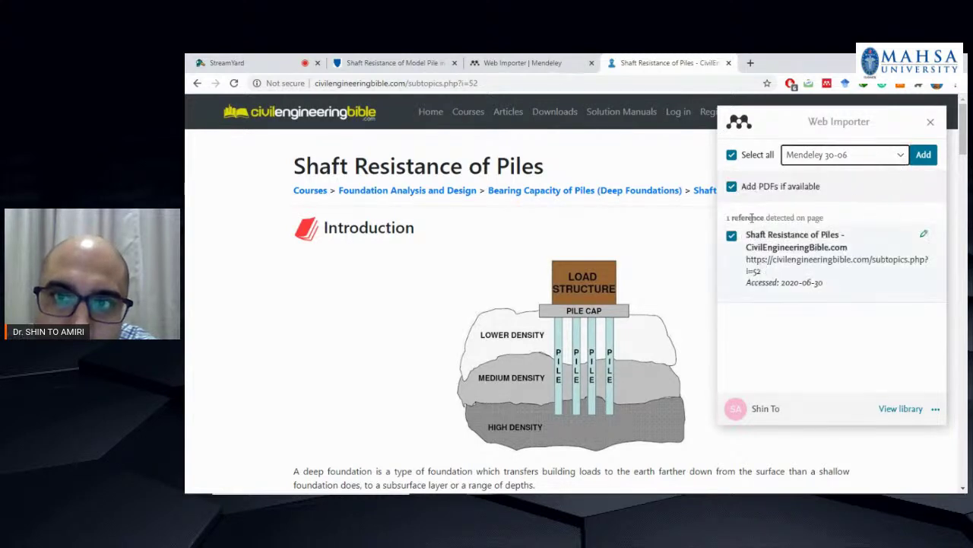
pyautogui.click(733, 188)
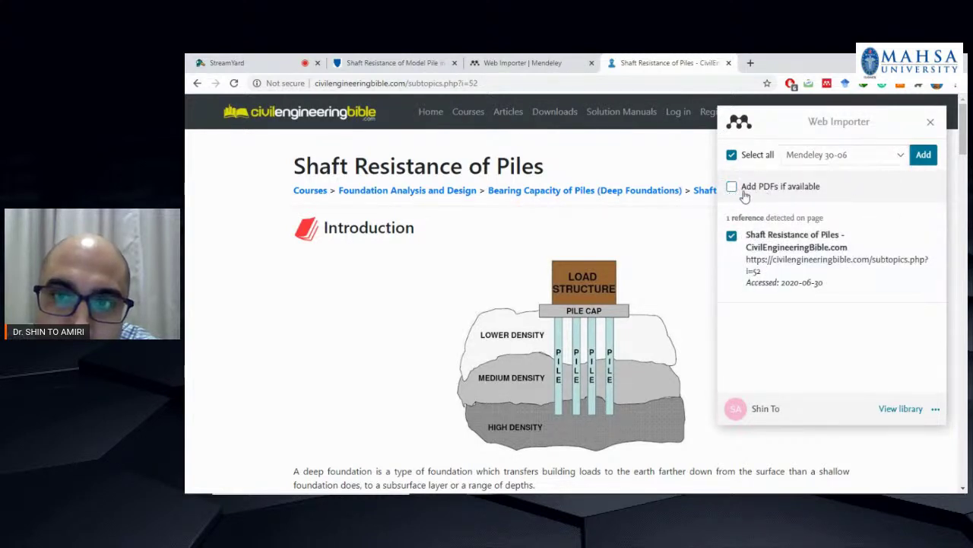
pyautogui.click(922, 156)
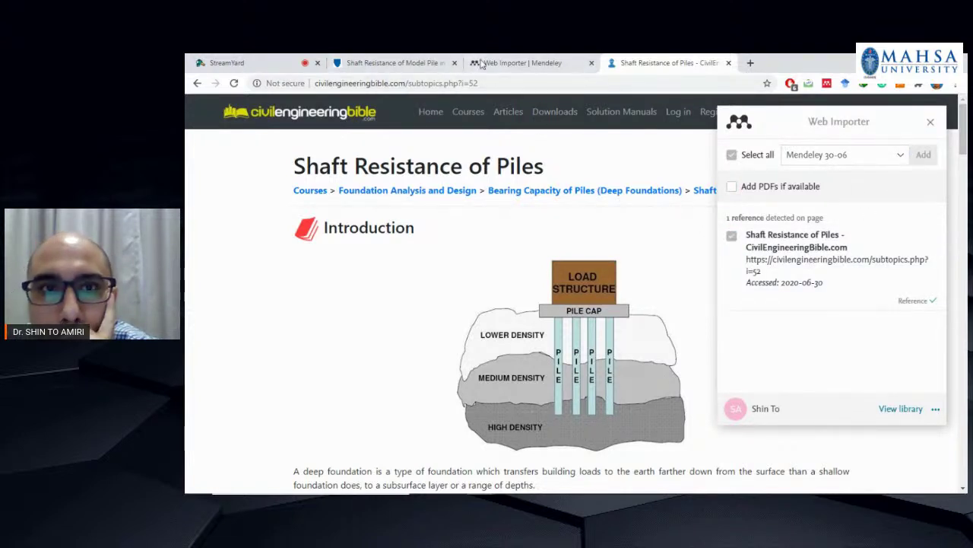
# Switch to Mendeley Desktop, sync the library and select the "Shaft Resistance of Piles - CivilEngineeringBible.com" entry.
pyautogui.click(761, 483)
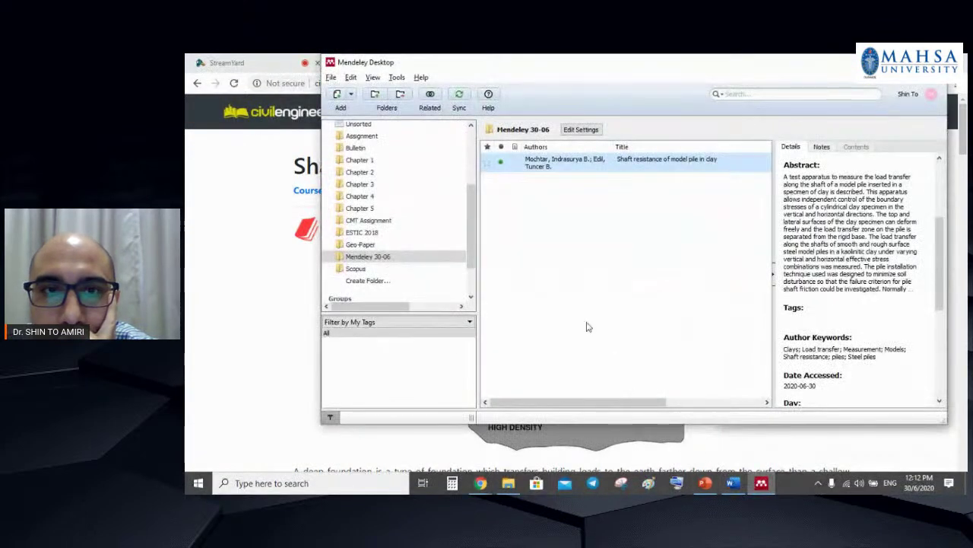
pyautogui.click(458, 96)
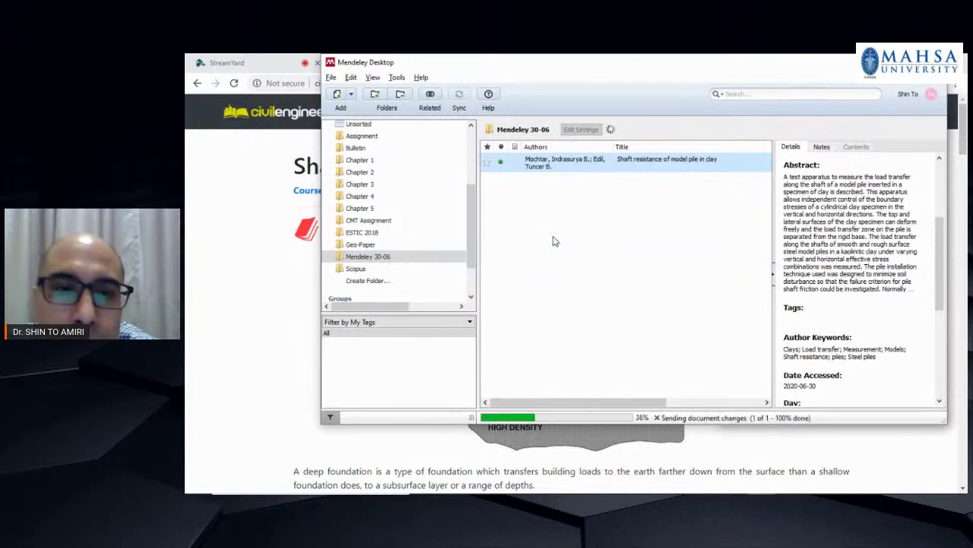
pyautogui.click(600, 181)
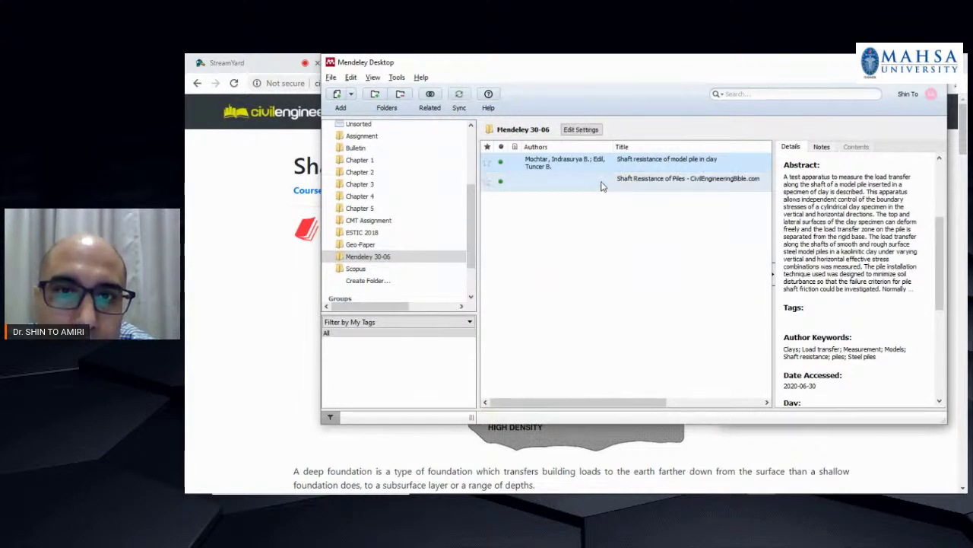
# Examine the web page entry's type, authors, year, access date and URL fields, and search the Mendeley catalog for its details.
pyautogui.scroll(5, 853, 264)
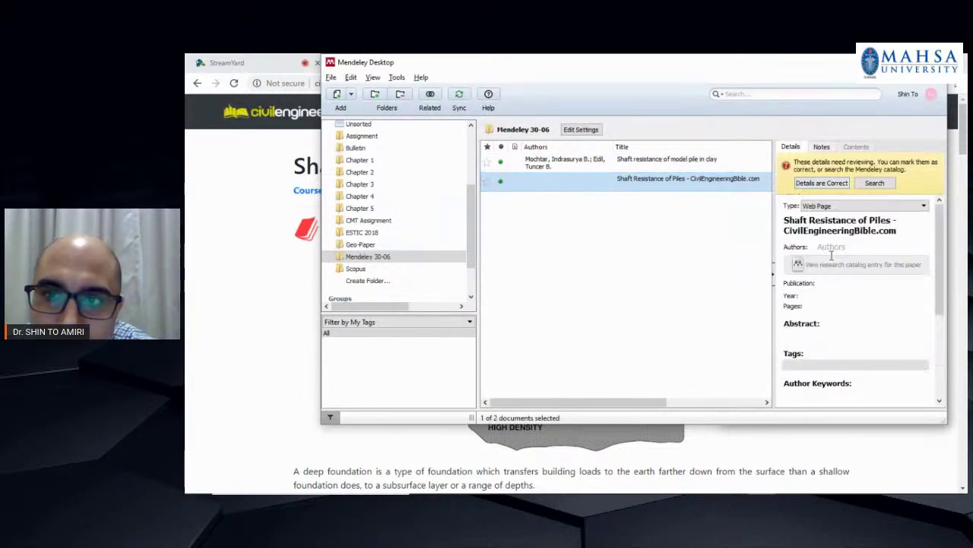
pyautogui.click(849, 245)
pyautogui.click(798, 313)
pyautogui.scroll(-3, 834, 325)
pyautogui.scroll(3, 810, 281)
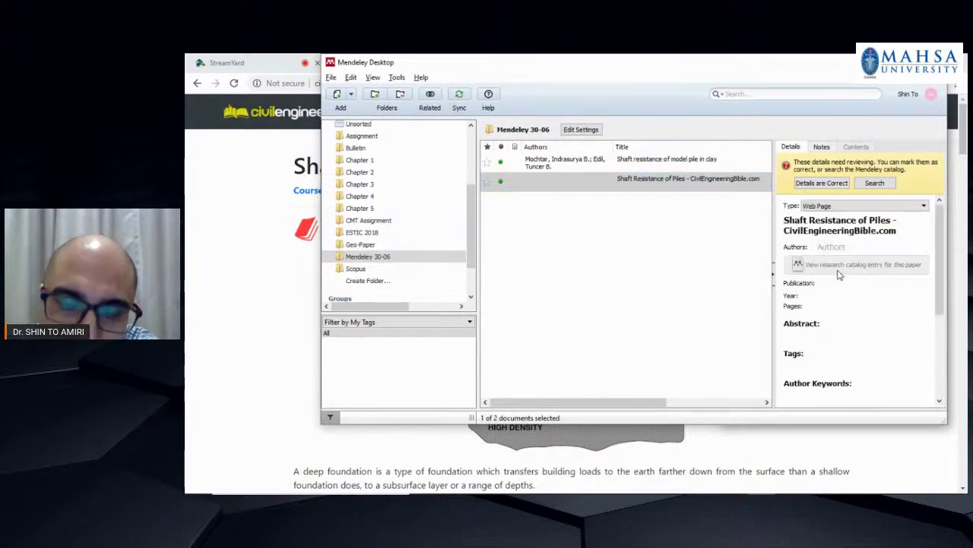
pyautogui.scroll(-3, 829, 247)
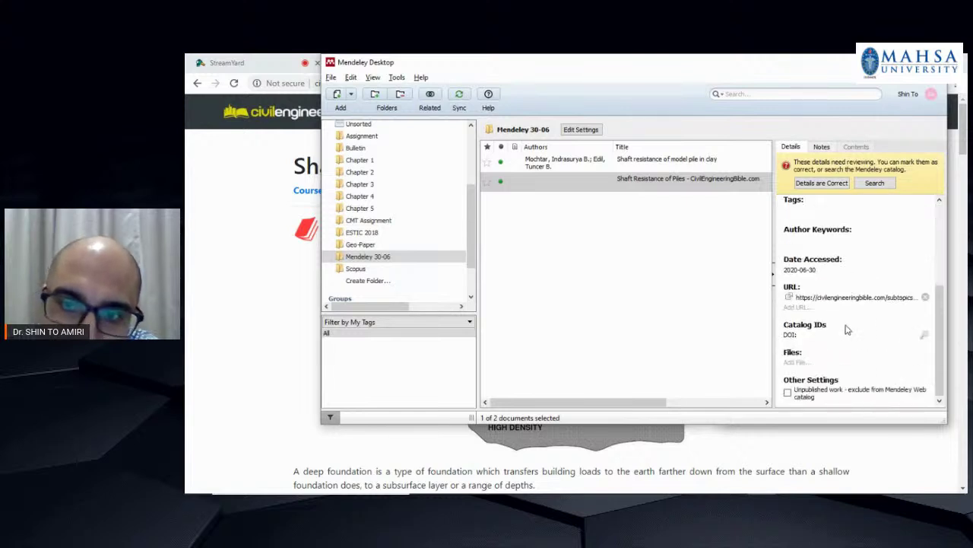
pyautogui.scroll(3, 829, 280)
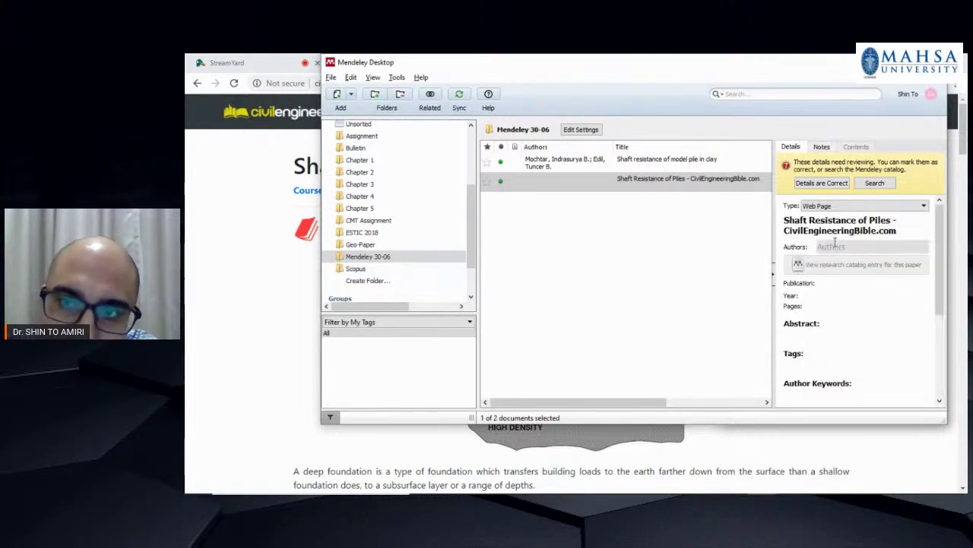
pyautogui.click(864, 182)
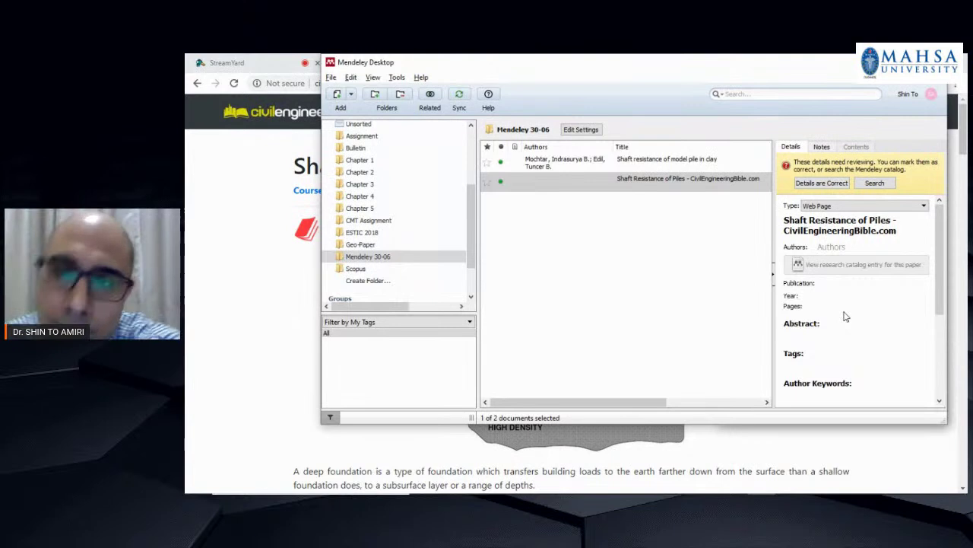
pyautogui.click(867, 186)
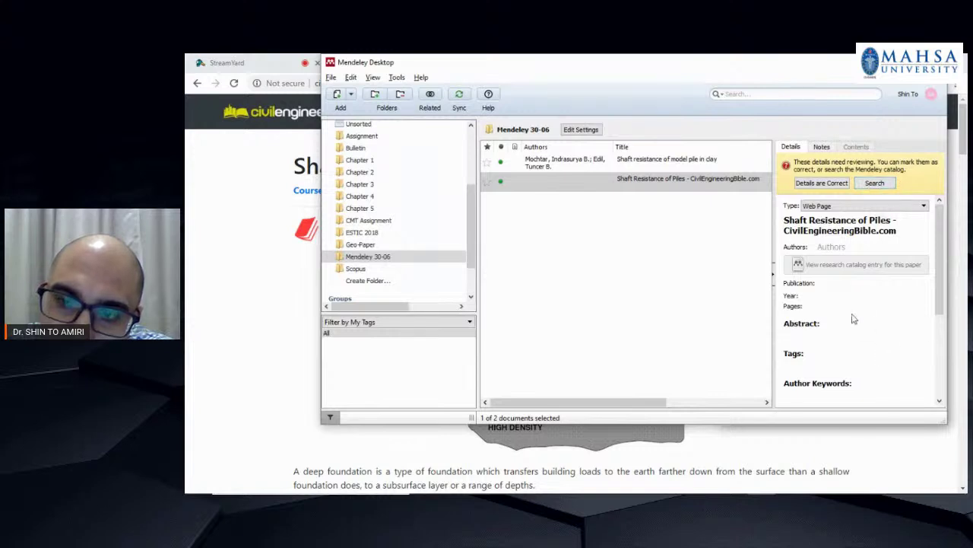
# Search the Mendeley catalog again for the web page entry's details and remove that entry from the Mendeley 30-06 folder.
pyautogui.click(876, 184)
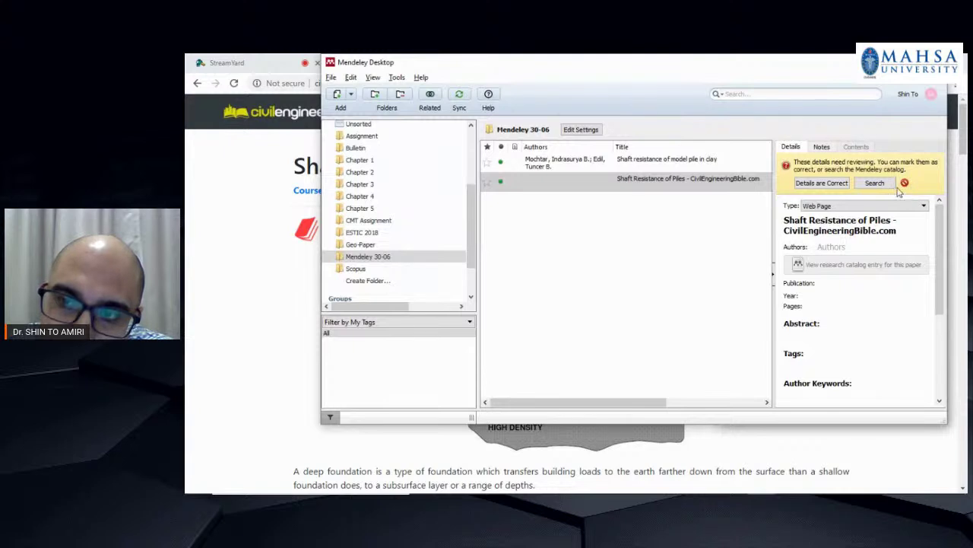
pyautogui.click(578, 162)
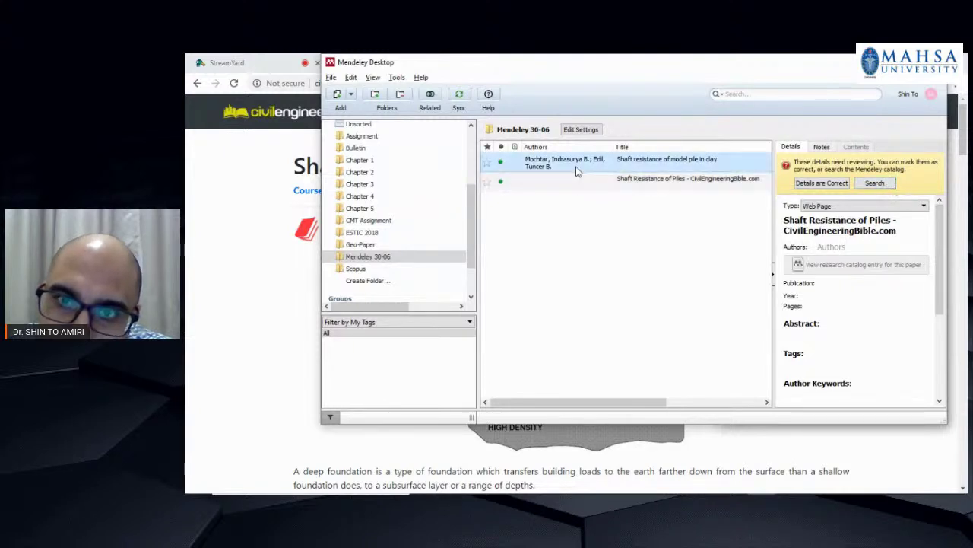
pyautogui.click(687, 182)
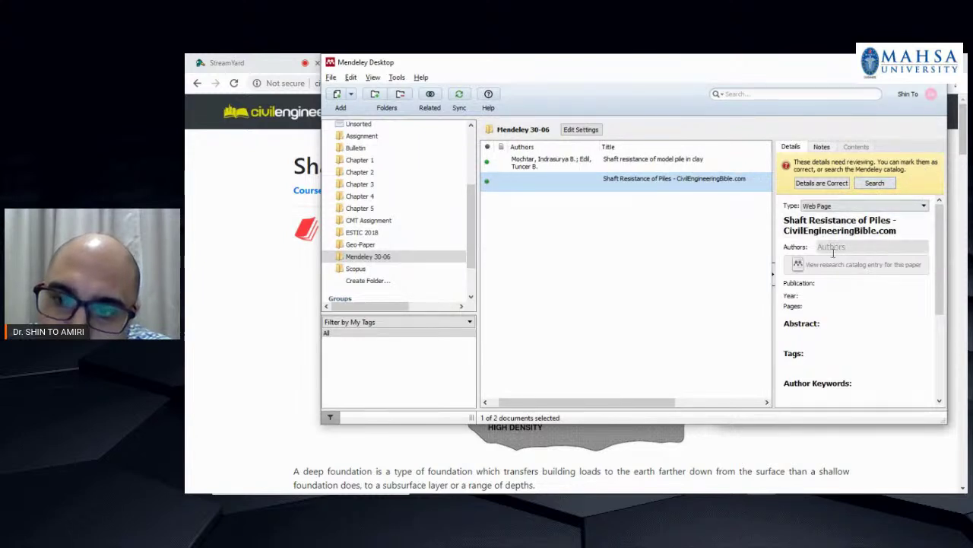
pyautogui.rightClick(574, 187)
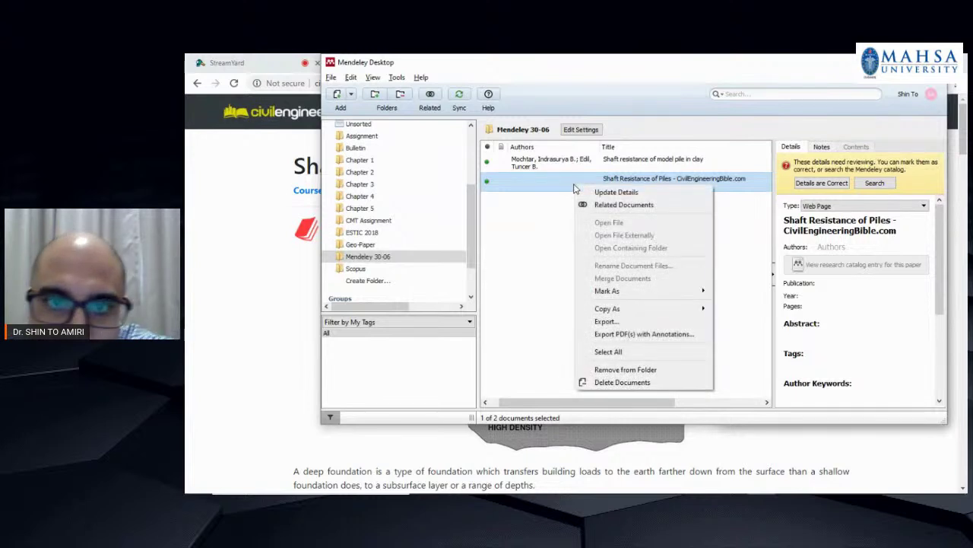
pyautogui.click(598, 371)
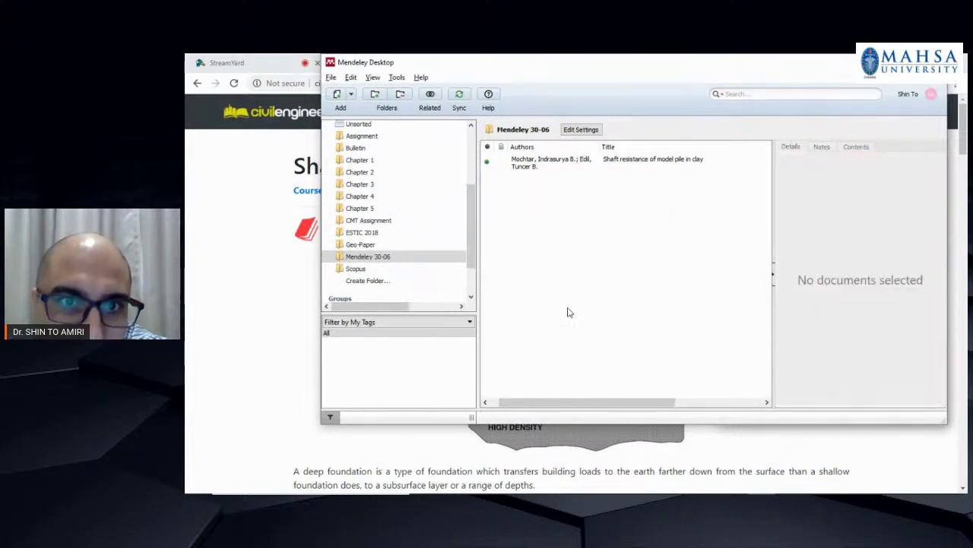
# Switch to the browser, close the CivilEngineeringBible.com and Mendeley Web Importer pages, and dismiss the importer on the ASCE article page.
pyautogui.click(236, 227)
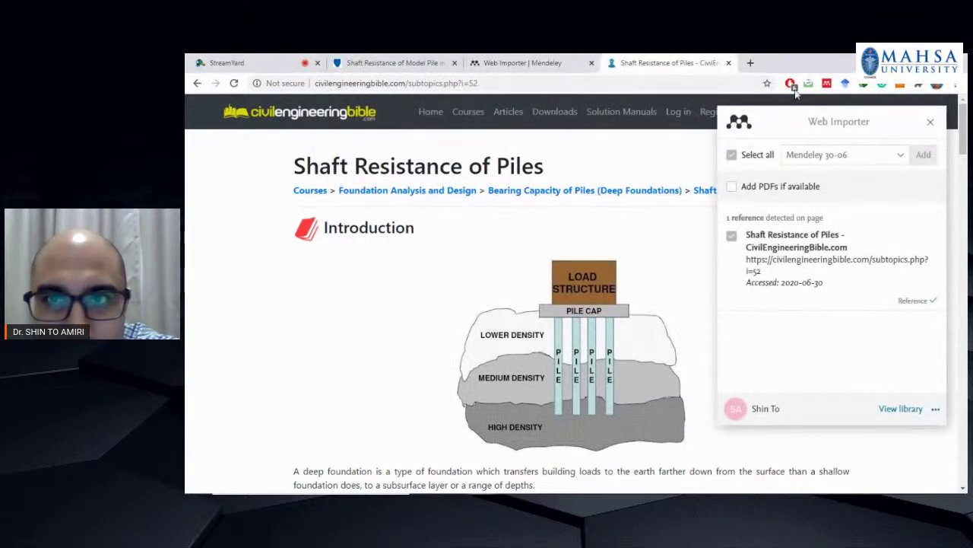
pyautogui.click(729, 63)
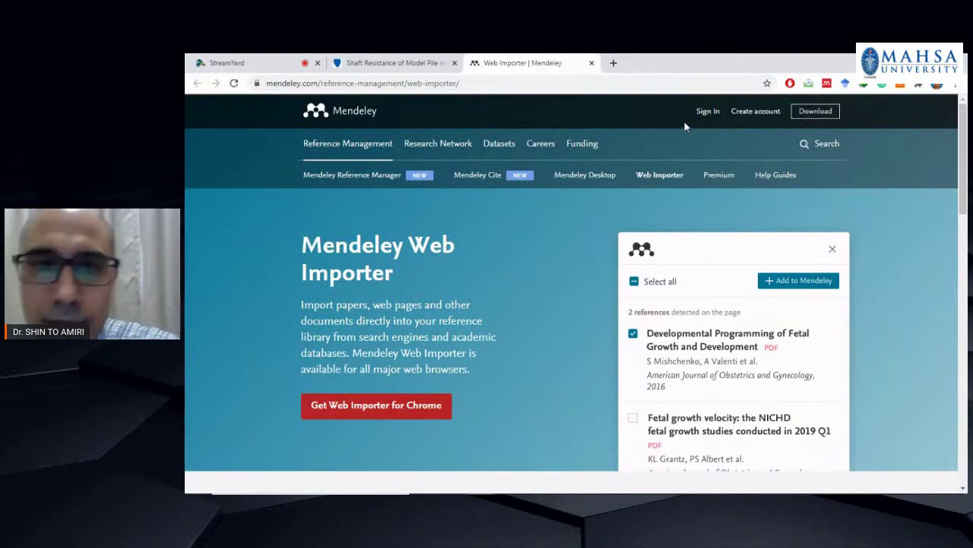
pyautogui.click(591, 63)
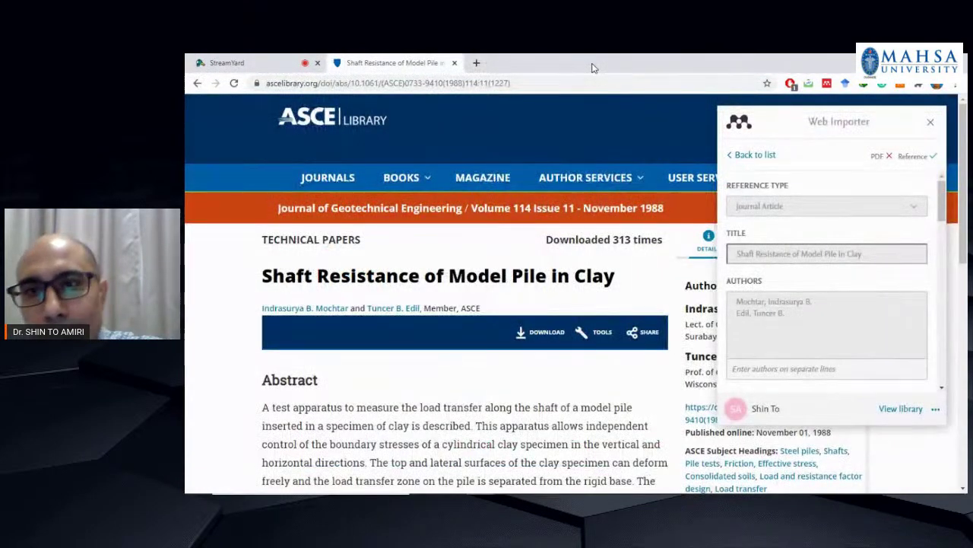
pyautogui.click(933, 122)
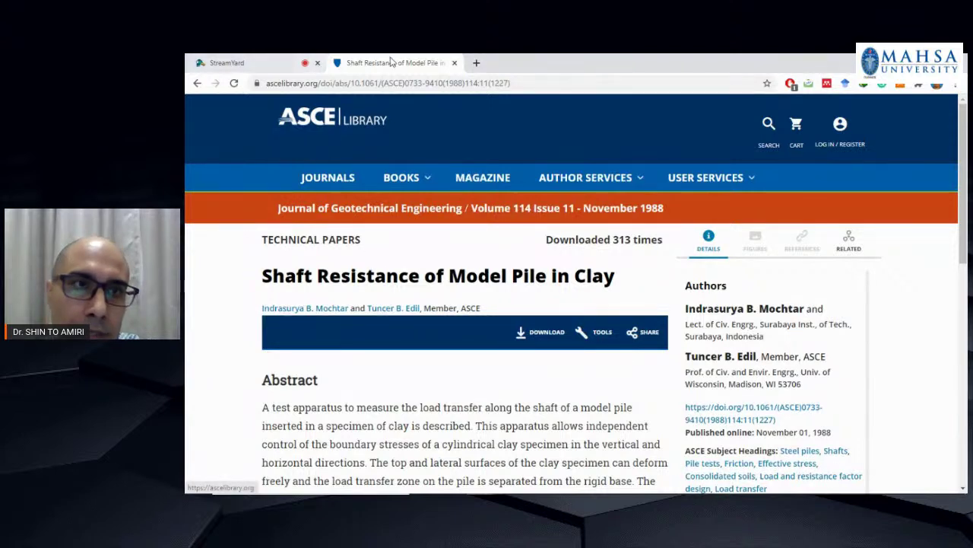
# Open Google Scholar in a new browser tab.
pyautogui.click(476, 62)
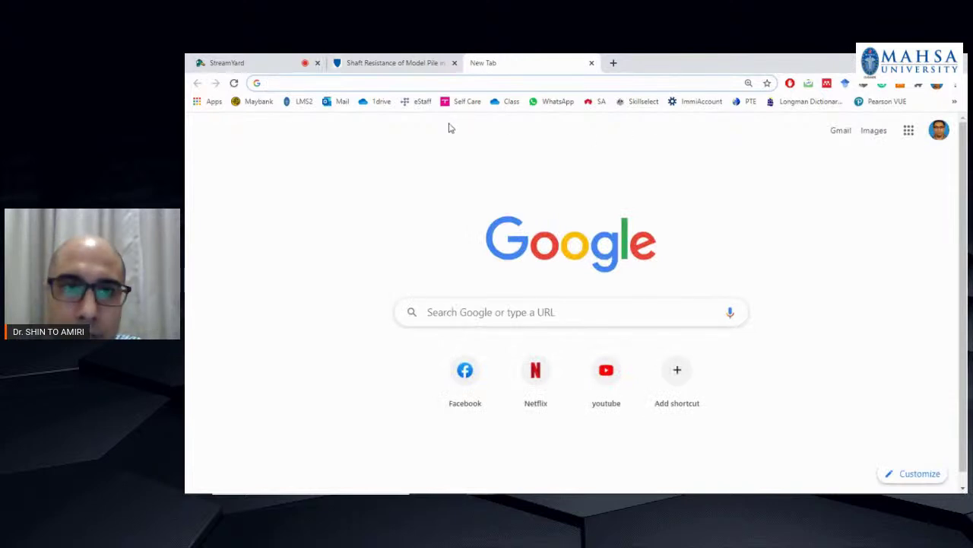
pyautogui.write('sc')
pyautogui.press('Return')
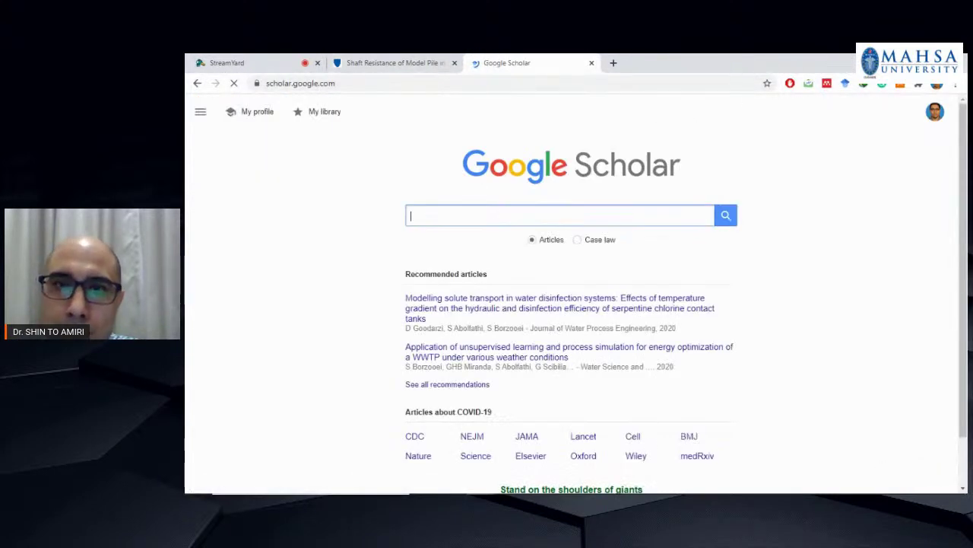
# Go to the desktop and check the BibTeX citation in New Text Document.
pyautogui.hotkey('alt', 'Tab')
pyautogui.click(299, 242)
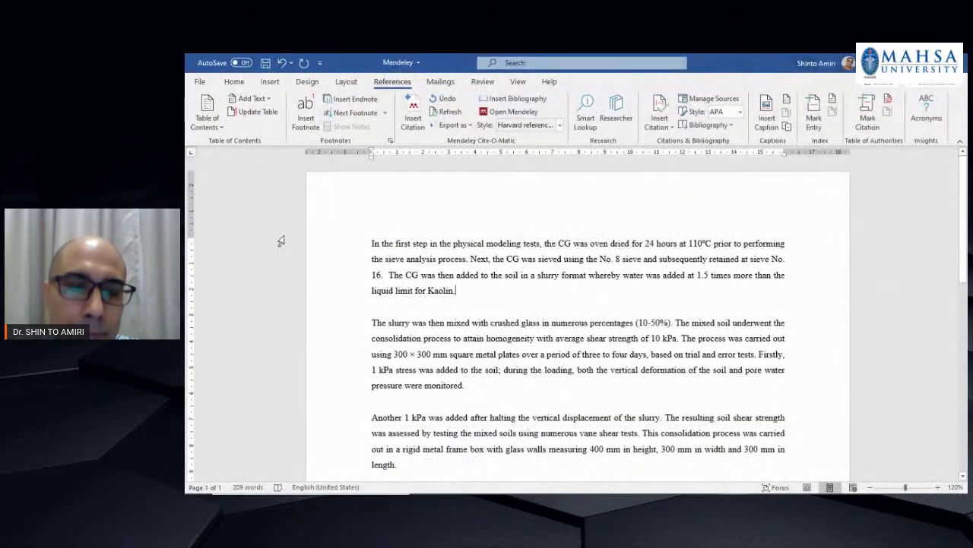
pyautogui.press('super+d')
pyautogui.doubleClick(205, 241)
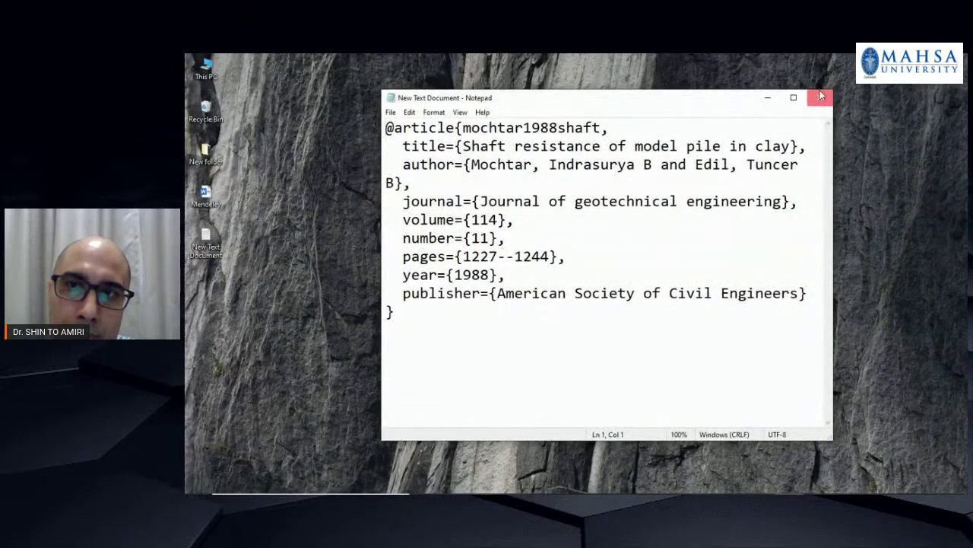
pyautogui.click(820, 97)
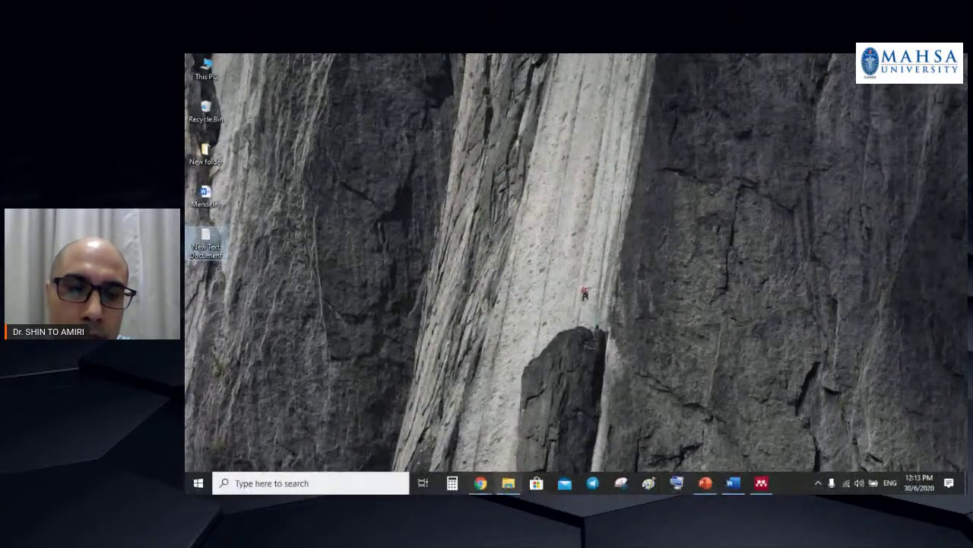
# Switch to Mendeley Desktop, add New Text Document to the Mendeley 30-06 folder and review the pile article's details.
pyautogui.click(761, 482)
pyautogui.moveTo(206, 242); pyautogui.dragTo(574, 264)
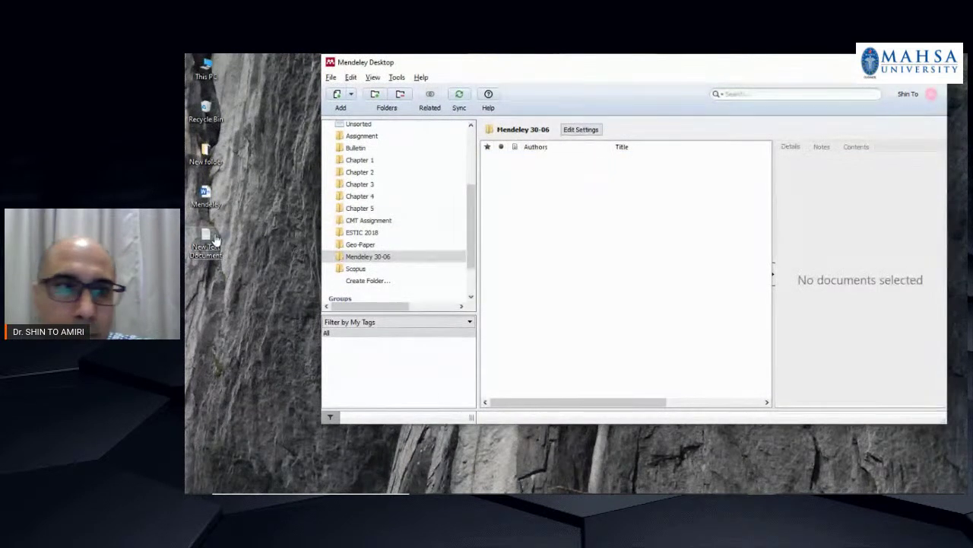
pyautogui.click(546, 167)
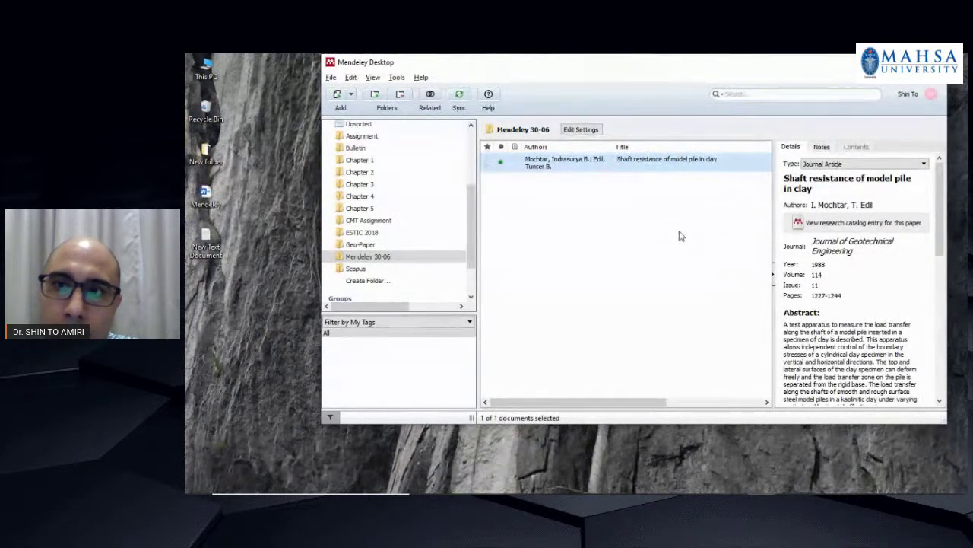
pyautogui.scroll(-5, 816, 203)
pyautogui.scroll(-3, 820, 261)
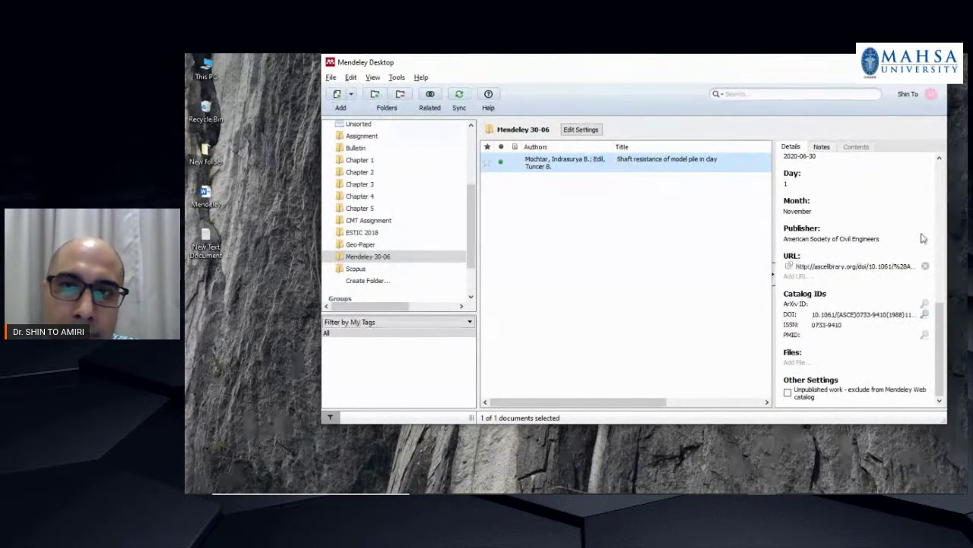
pyautogui.scroll(10, 913, 244)
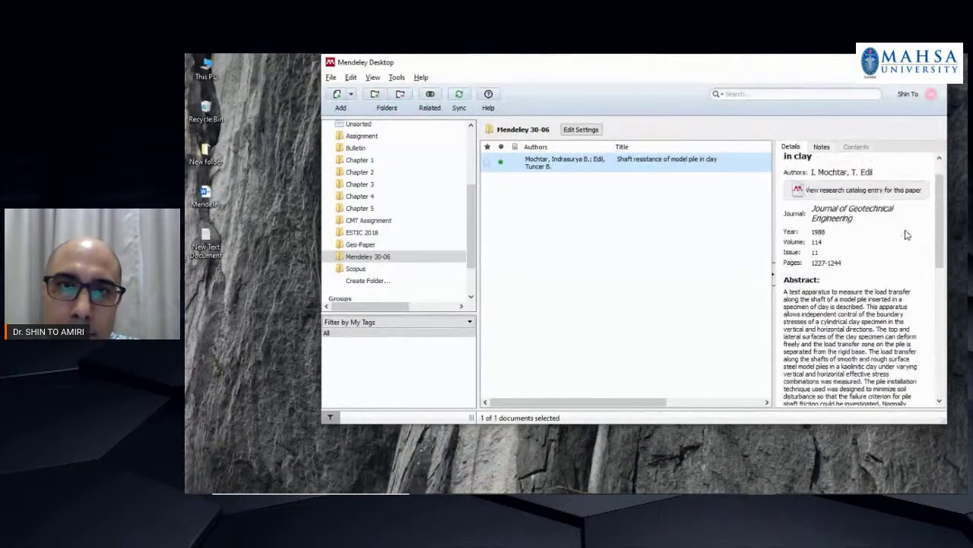
# Examine the MS Word plugin option in Mendeley Desktop and the matching Mendeley citation tools in the Word document.
pyautogui.click(398, 77)
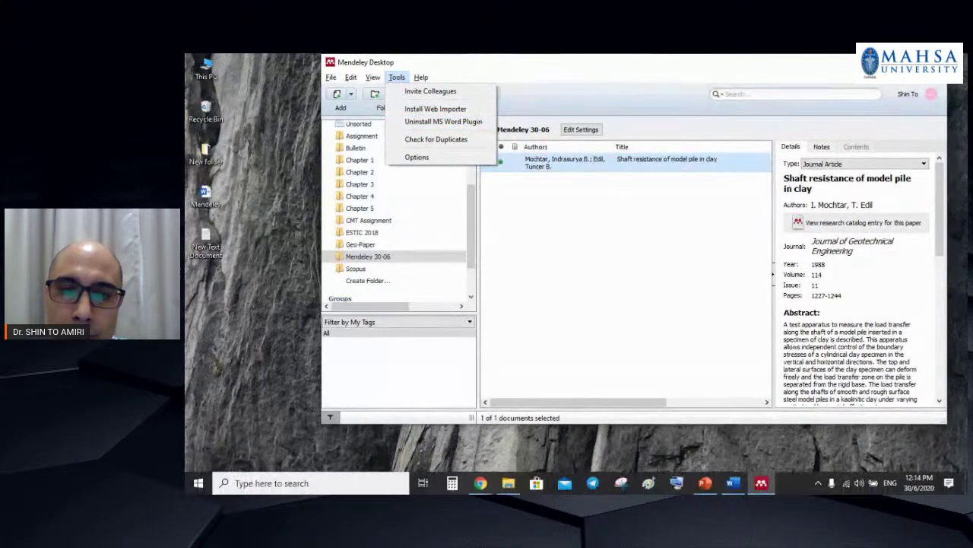
pyautogui.click(733, 483)
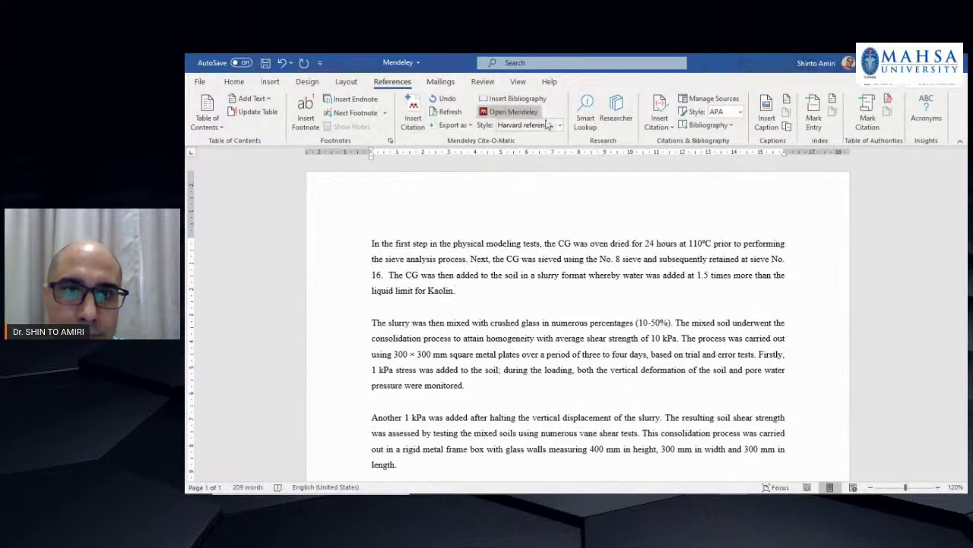
pyautogui.click(484, 112)
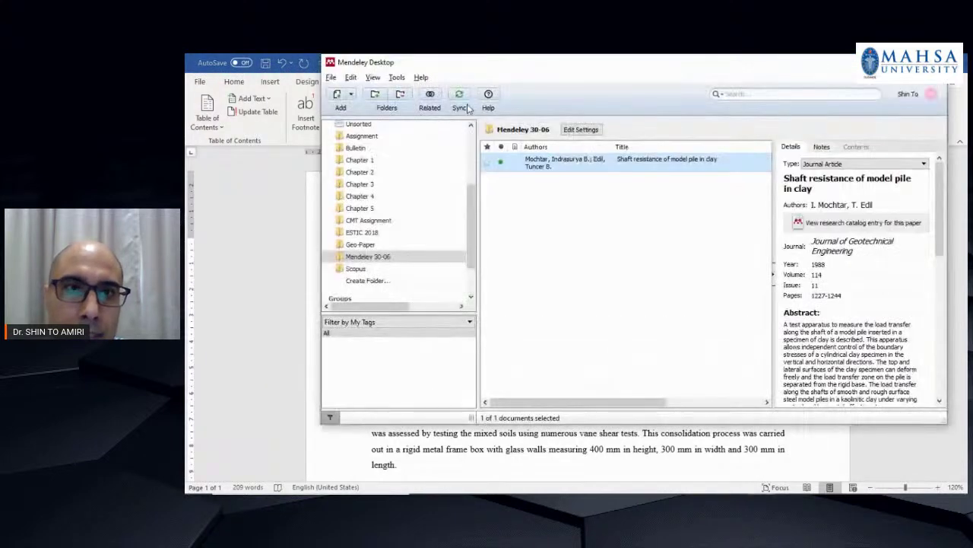
pyautogui.click(396, 78)
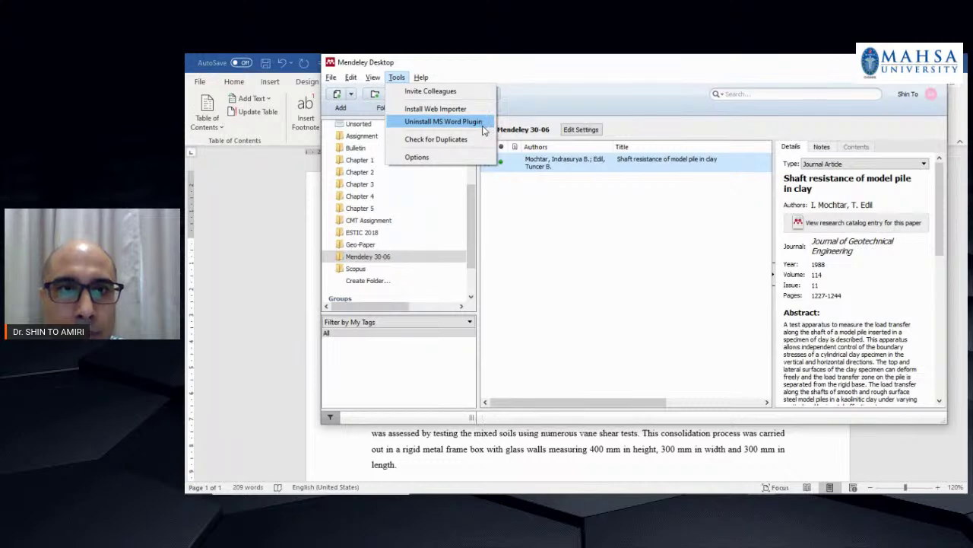
pyautogui.click(445, 122)
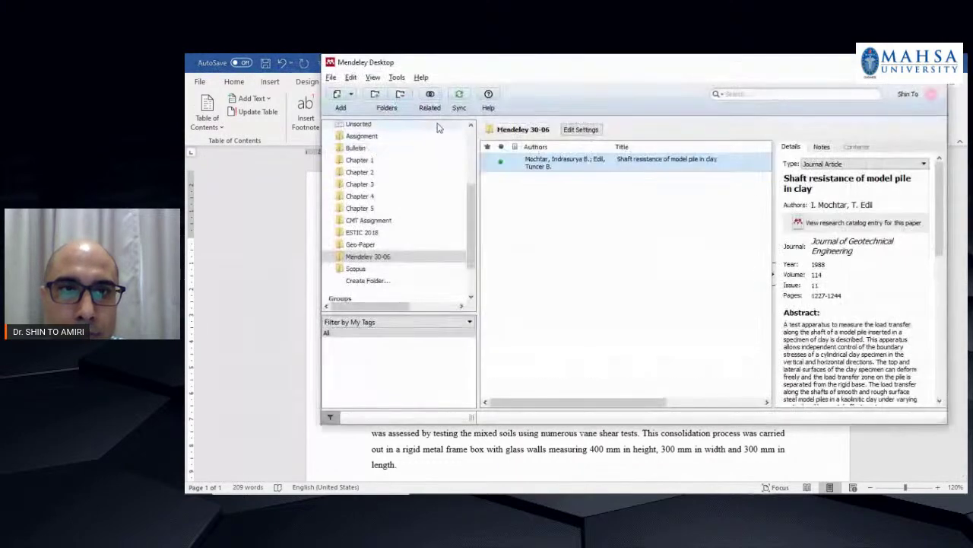
pyautogui.click(396, 78)
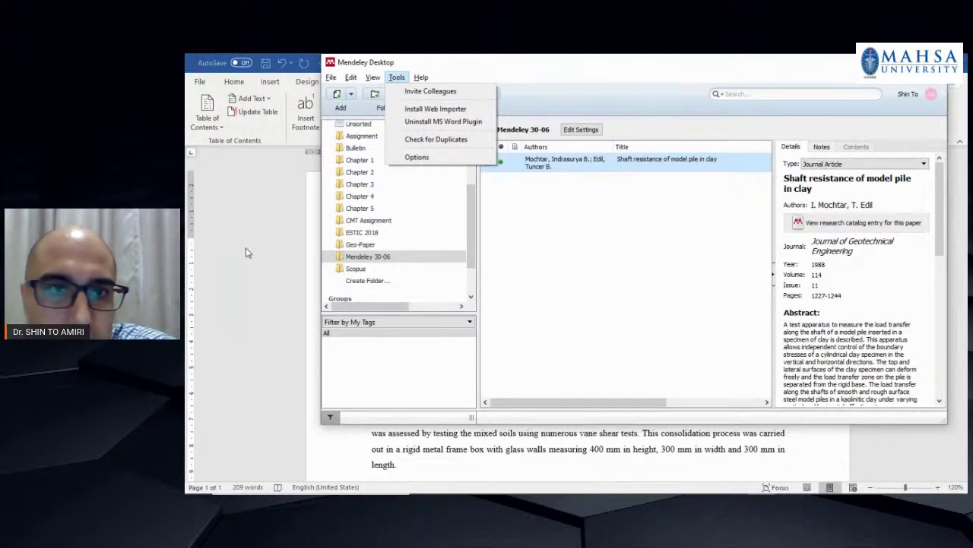
pyautogui.click(256, 223)
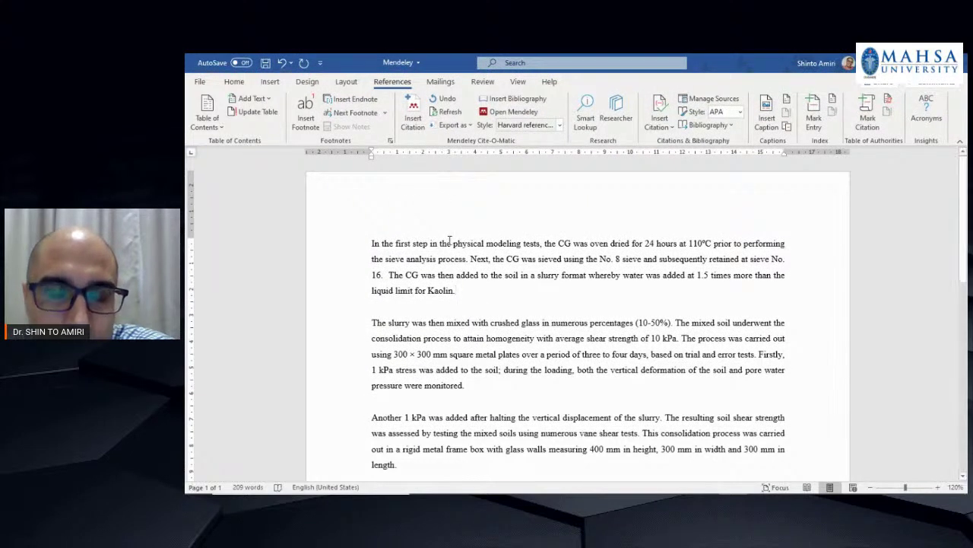
# Place the text cursor after "the sieve analysis process." in the first paragraph of the Word document.
pyautogui.scroll(-2, 517, 304)
pyautogui.scroll(2, 555, 338)
pyautogui.scroll(-2, 560, 342)
pyautogui.scroll(2, 348, 274)
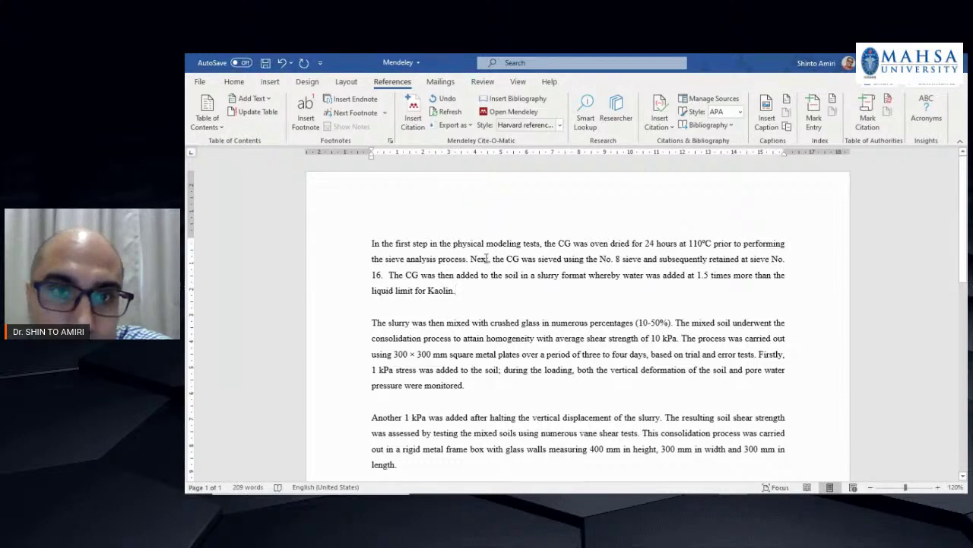
pyautogui.keyDown('ctrl'); pyautogui.click(433, 251); pyautogui.keyUp('ctrl')
pyautogui.click(466, 258)
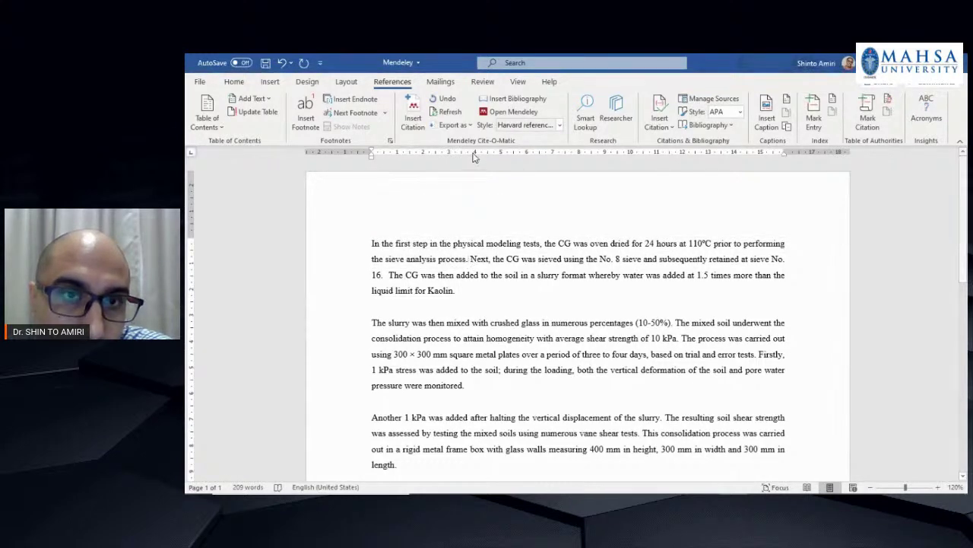
# Open Mendeley's citation styles from Word and apply Harvard reference format 1 (deprecated).
pyautogui.click(505, 111)
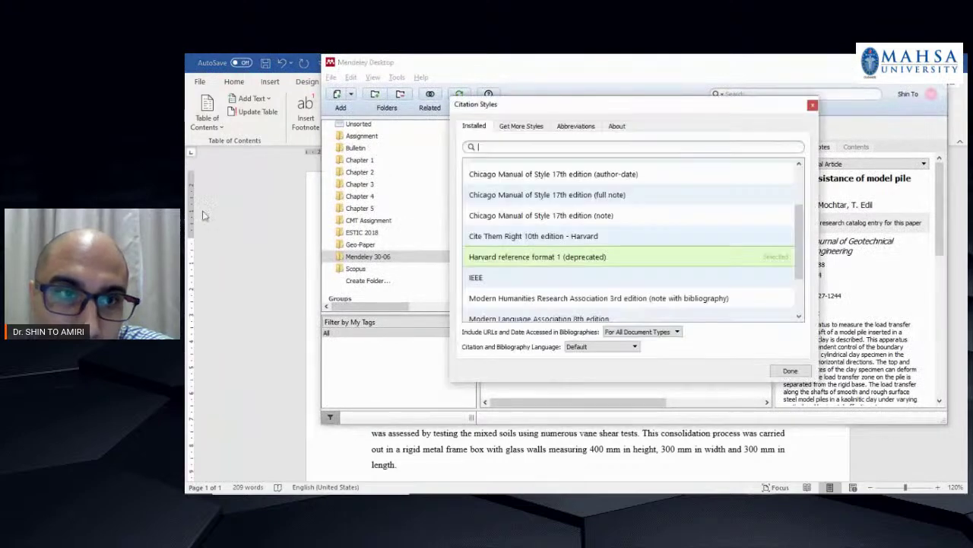
pyautogui.click(791, 491)
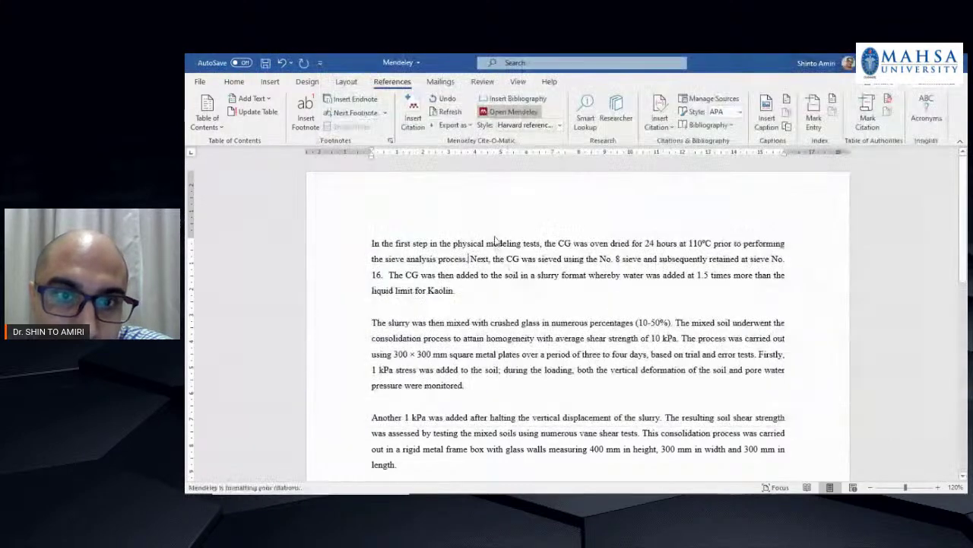
pyautogui.click(507, 112)
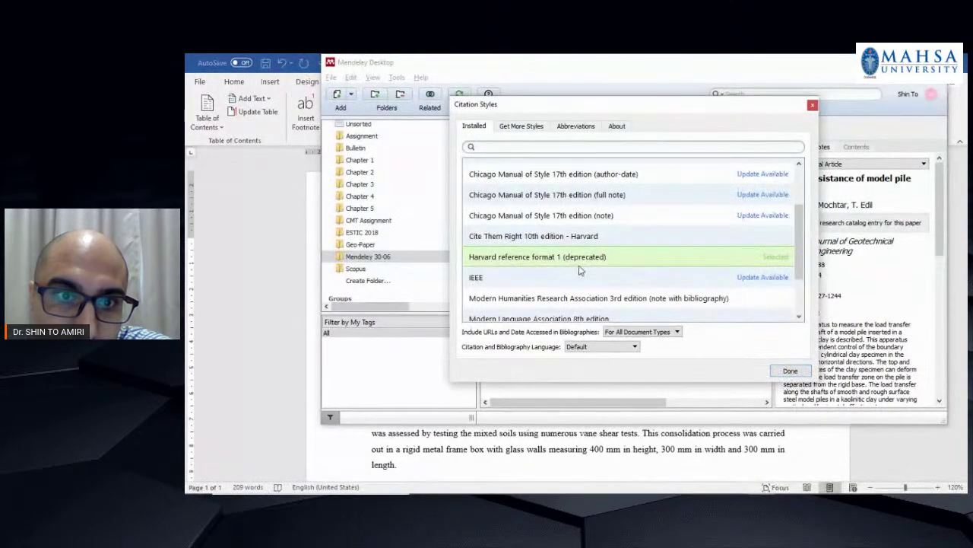
pyautogui.click(571, 258)
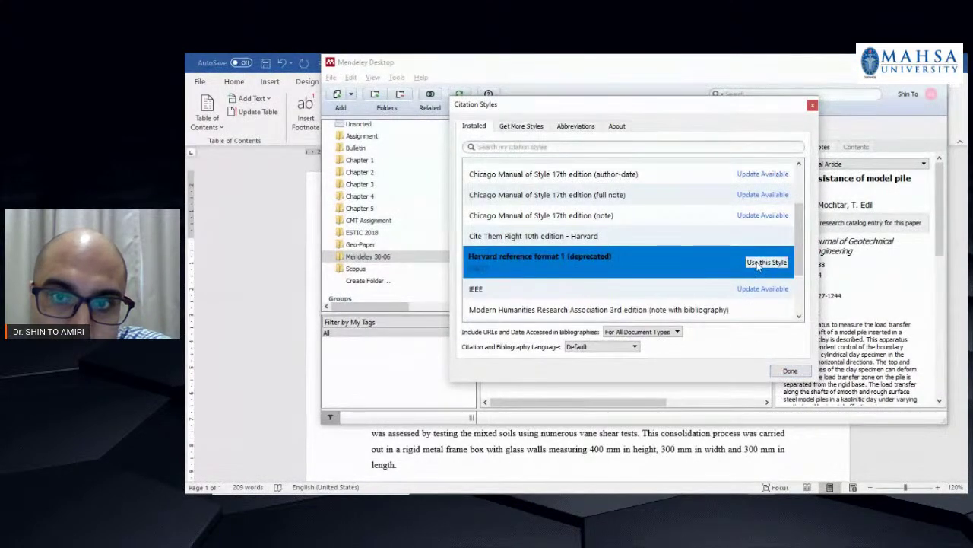
pyautogui.click(758, 265)
pyautogui.click(790, 373)
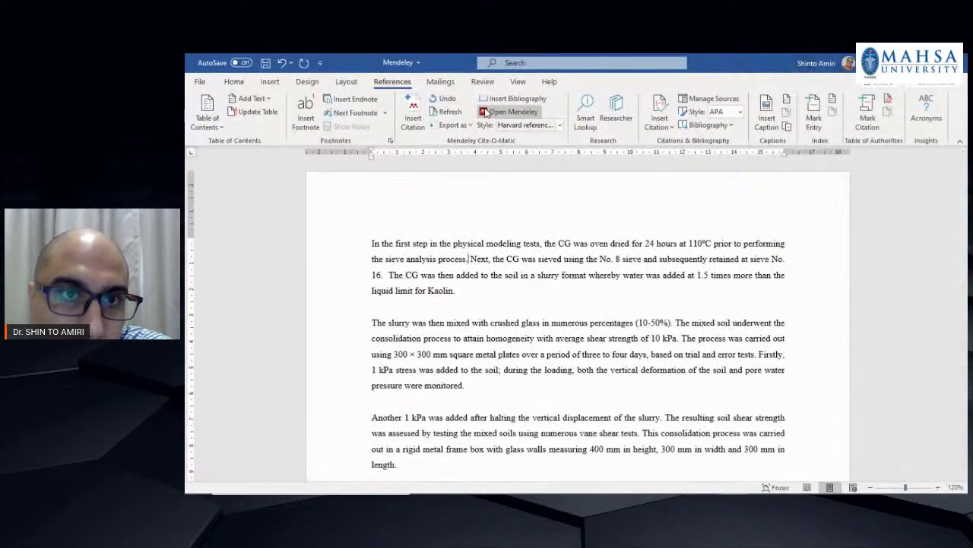
# Start a Mendeley citation after "the sieve analysis process." and switch to Mendeley Desktop to choose its source.
pyautogui.click(415, 122)
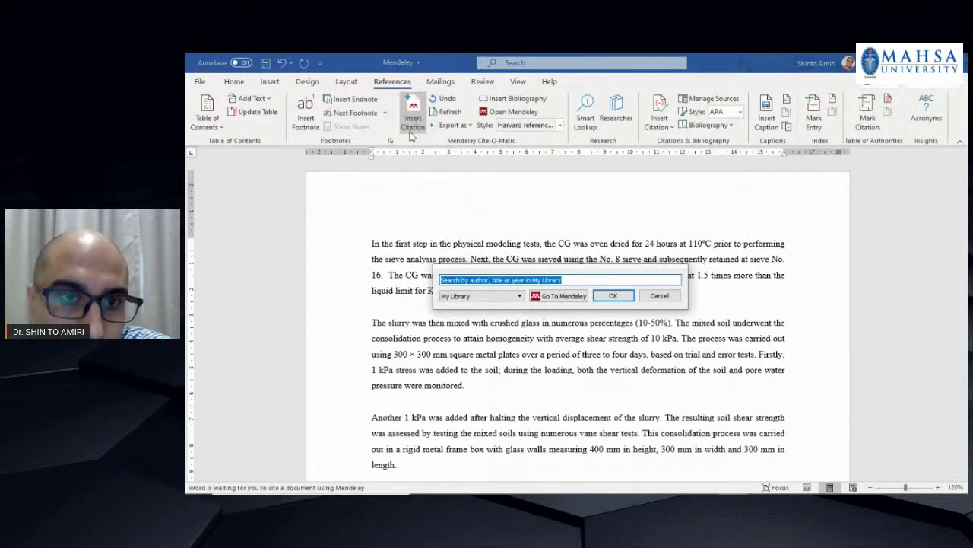
pyautogui.click(646, 302)
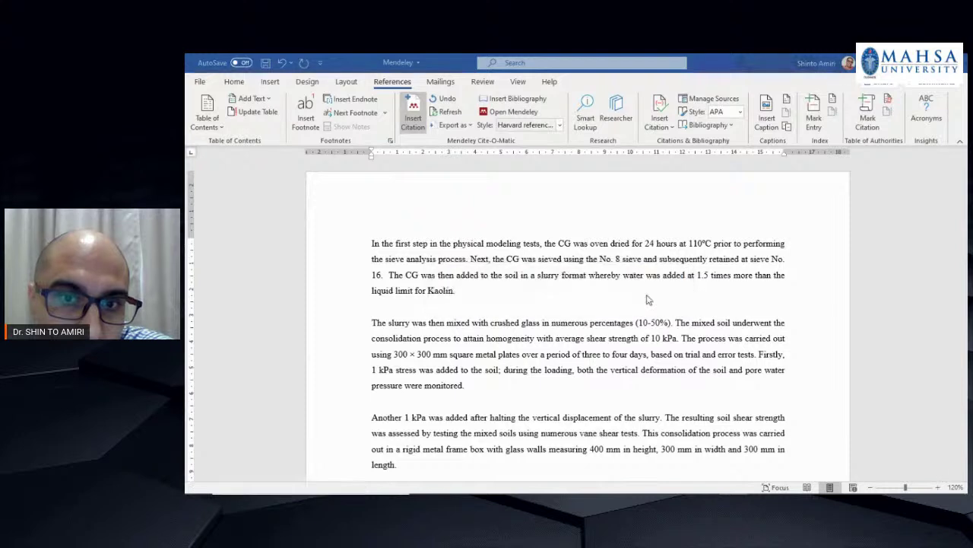
pyautogui.click(411, 115)
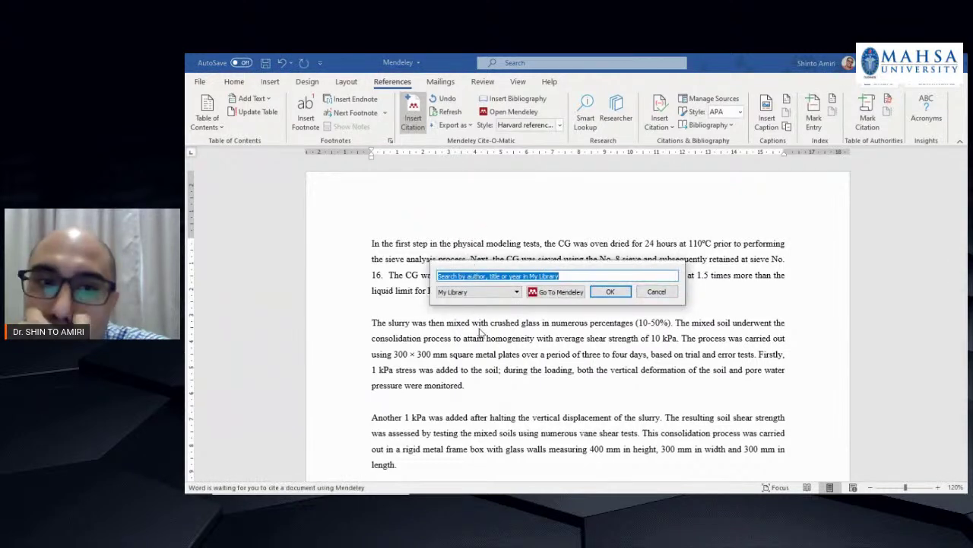
pyautogui.moveTo(568, 269); pyautogui.dragTo(572, 191)
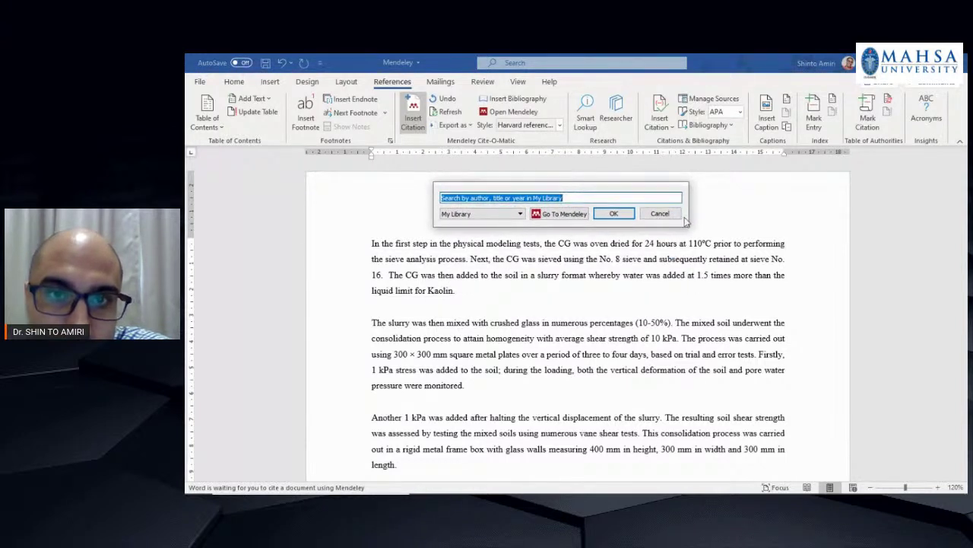
pyautogui.click(545, 216)
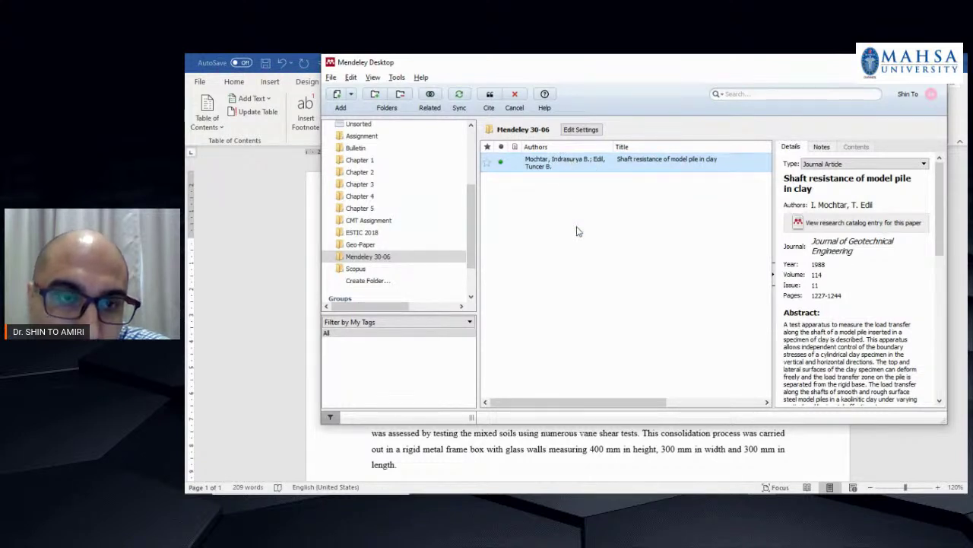
pyautogui.click(565, 256)
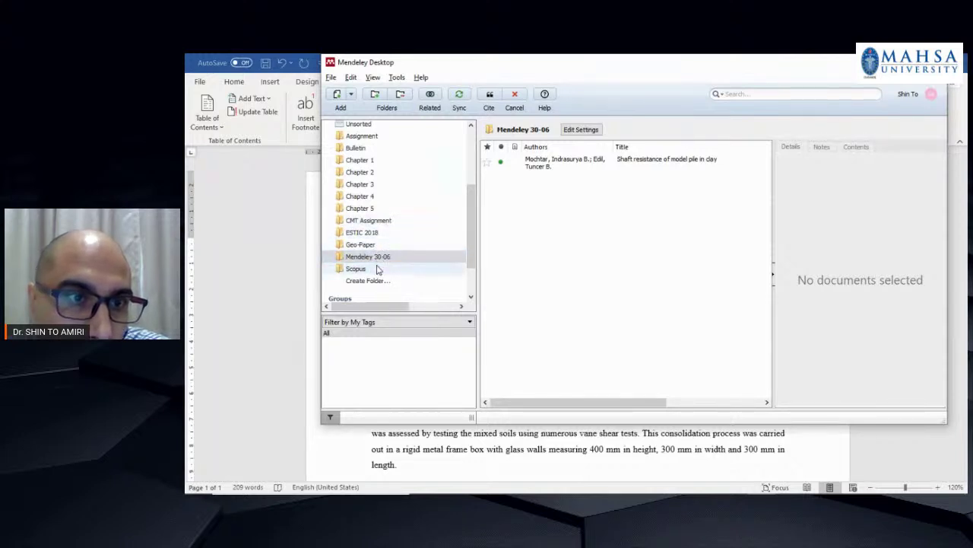
# Look through the Scopus folder, then cite "Shaft resistance of model pile in clay" from the Mendeley 30-06 folder in the Word document.
pyautogui.click(378, 269)
pyautogui.scroll(-5, 576, 249)
pyautogui.scroll(4, 576, 249)
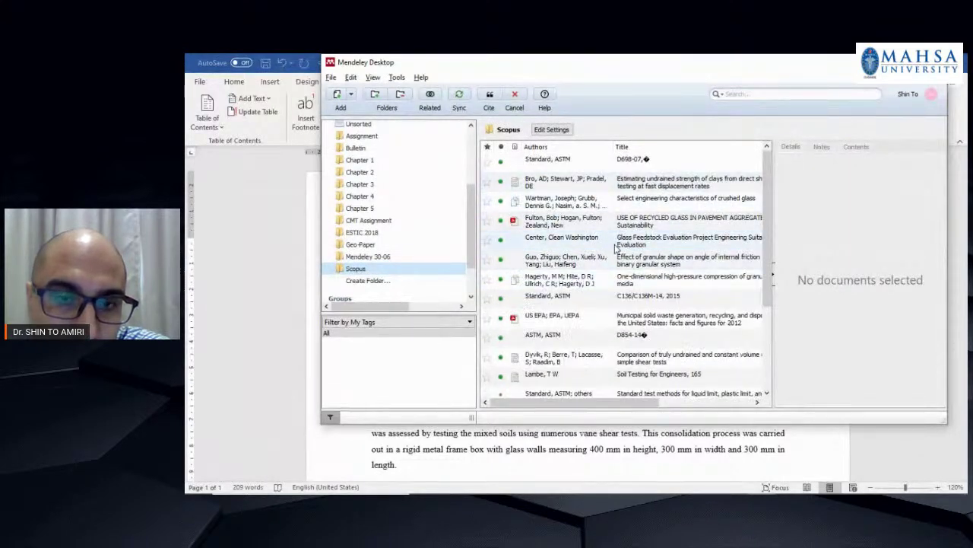
pyautogui.click(582, 185)
pyautogui.click(368, 256)
pyautogui.click(537, 164)
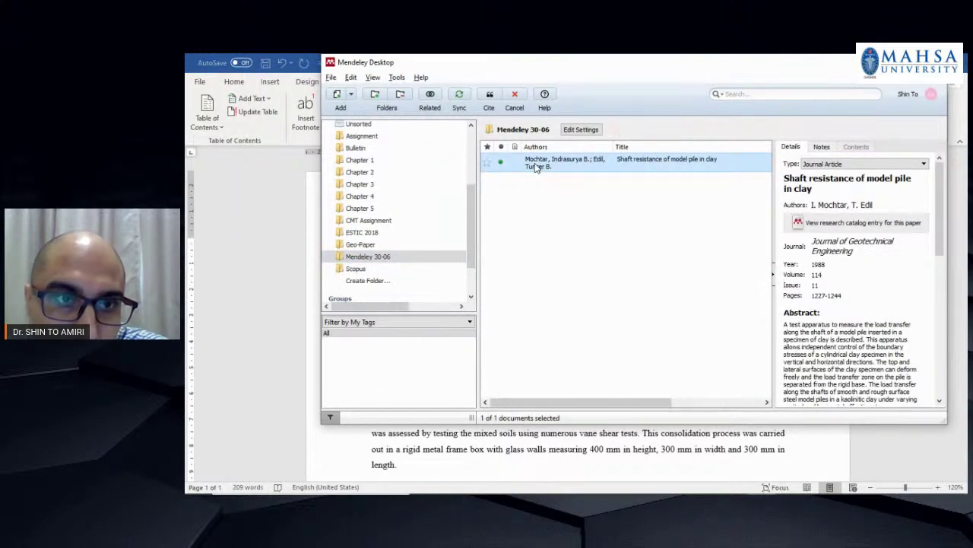
pyautogui.click(489, 101)
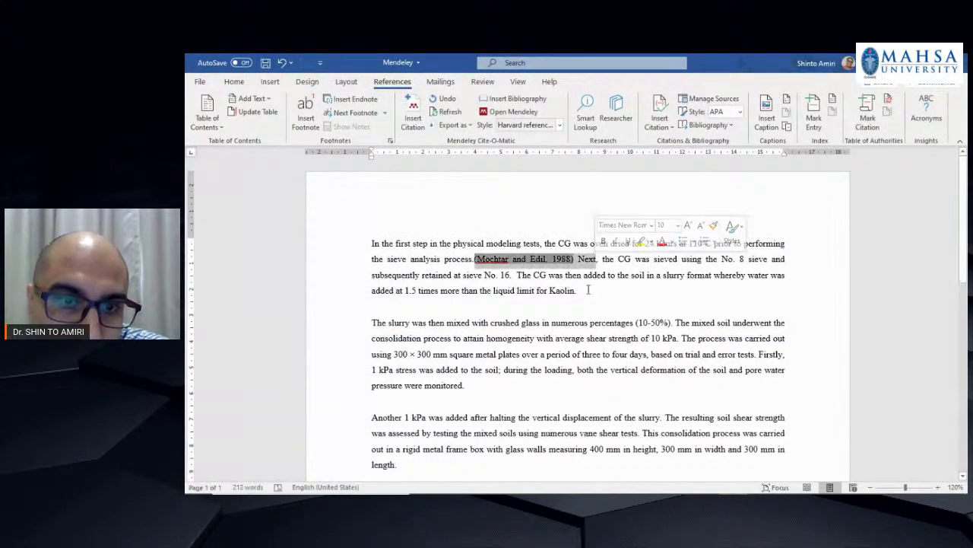
# Cite "FEM-based modelling of stabilized fibrous peat by end-bearing cement deep mixing columns" from the Bulletin folder after "Kaolin", separated by a space.
pyautogui.click(517, 290)
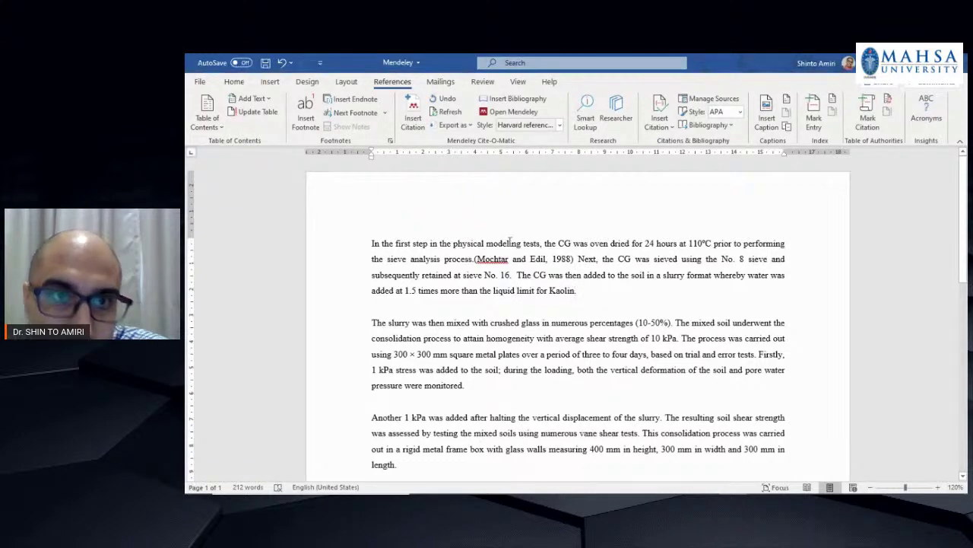
pyautogui.click(413, 106)
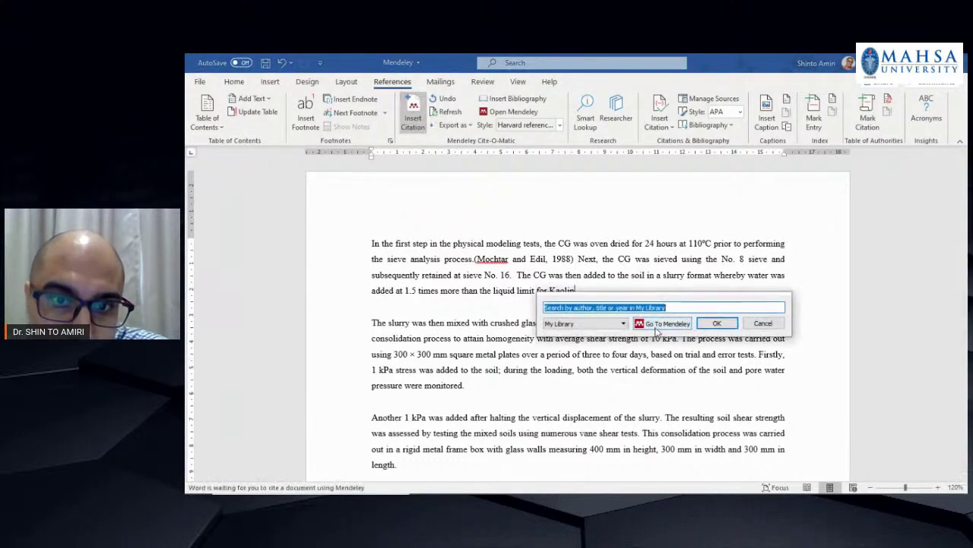
pyautogui.click(662, 323)
pyautogui.click(355, 148)
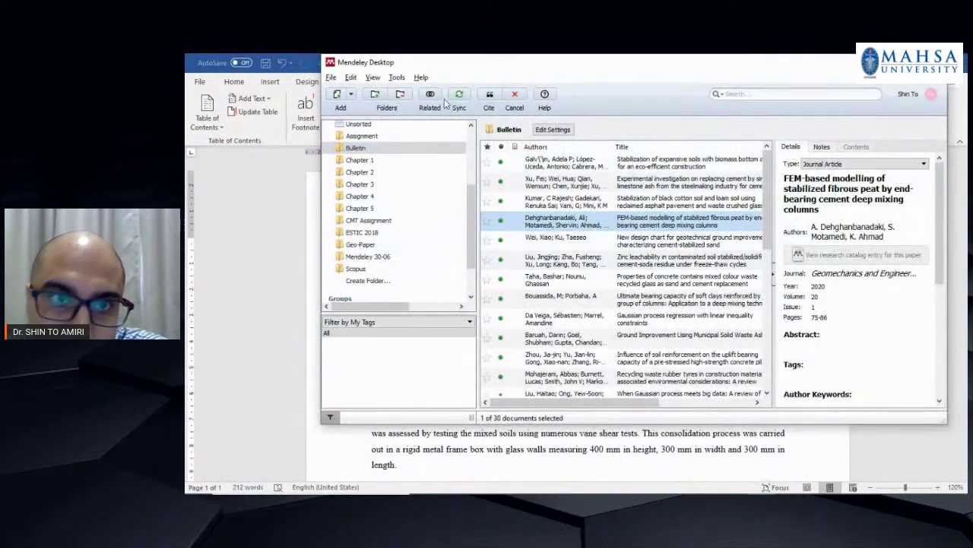
pyautogui.click(487, 103)
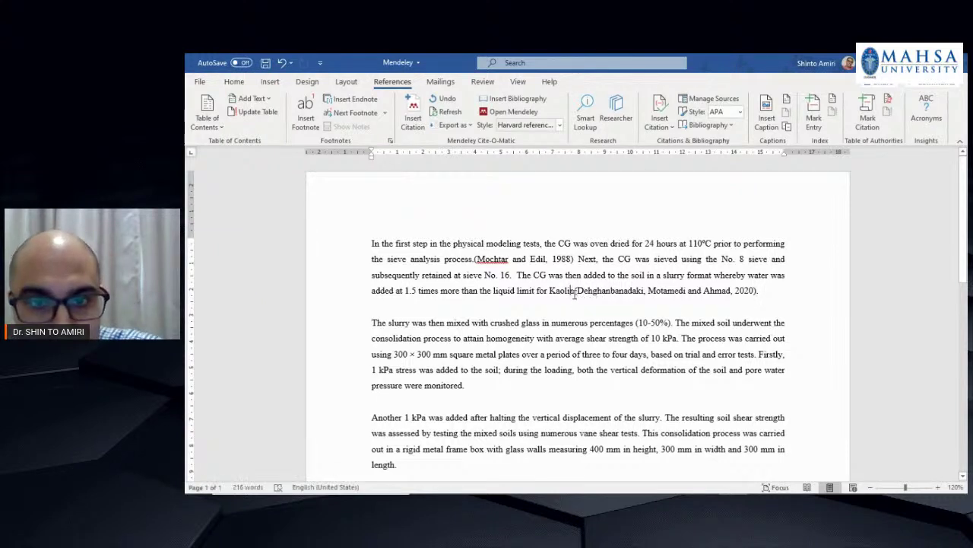
# Cite "Properties of concrete contains mixed colour waste recycled glass as sand and cement replacement" from the Bulletin folder directly after the citation following "Kaolin".
pyautogui.click(762, 296)
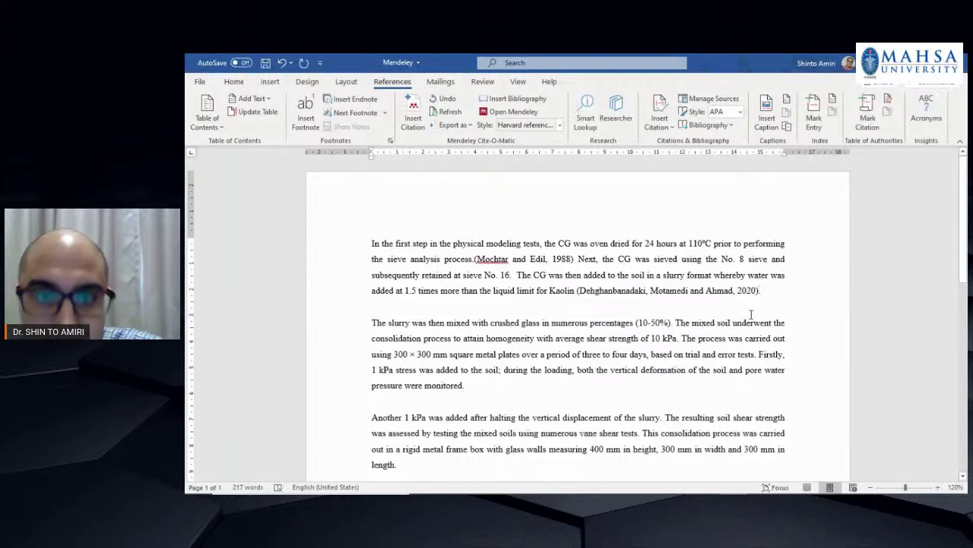
pyautogui.click(356, 292)
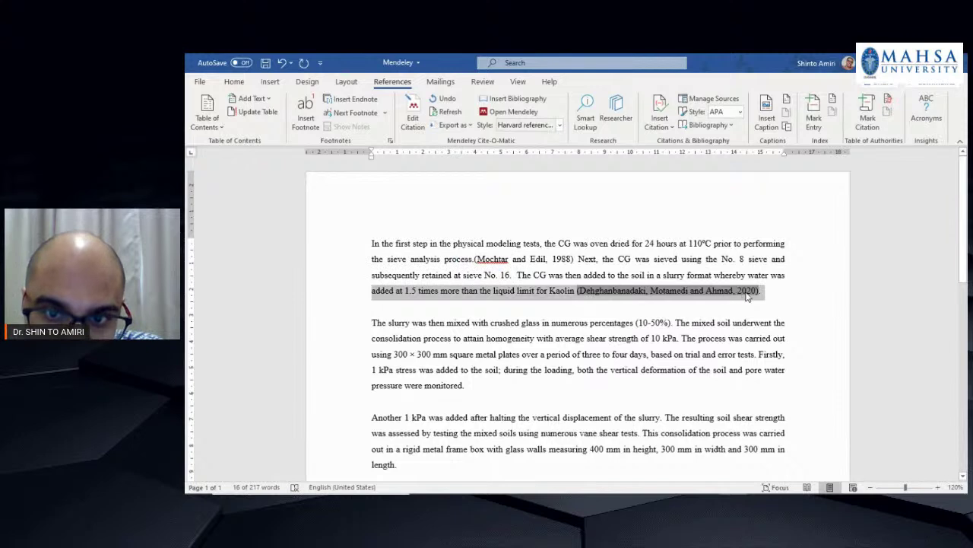
pyautogui.click(622, 337)
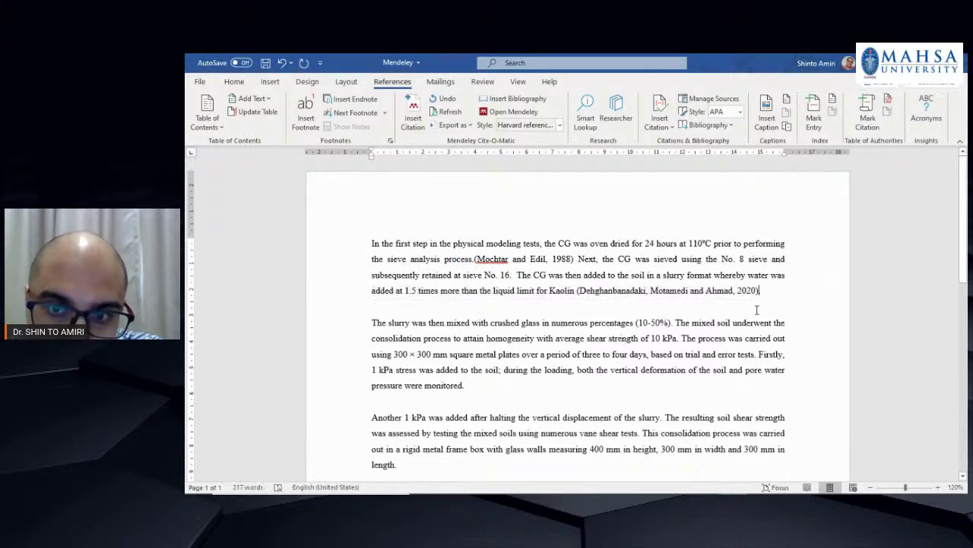
pyautogui.click(413, 112)
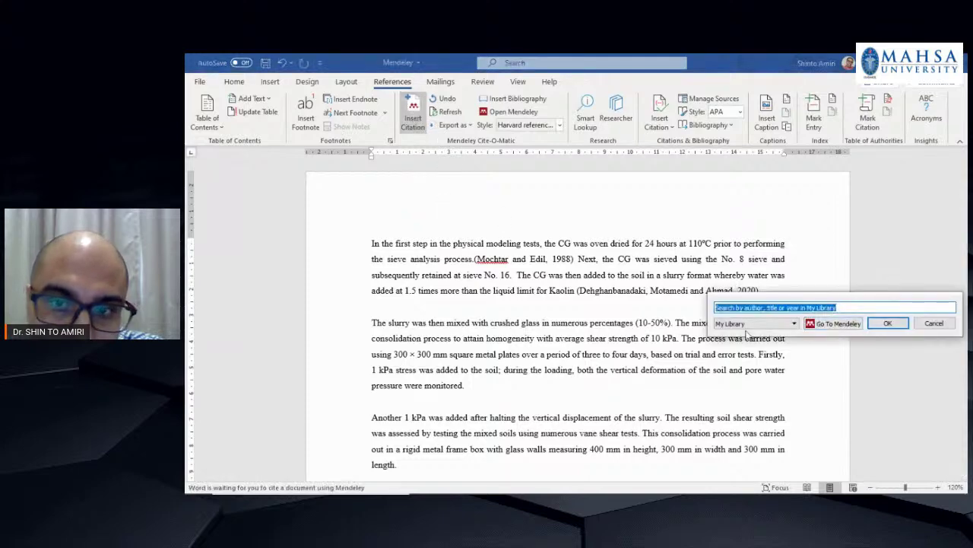
pyautogui.click(819, 325)
pyautogui.click(563, 261)
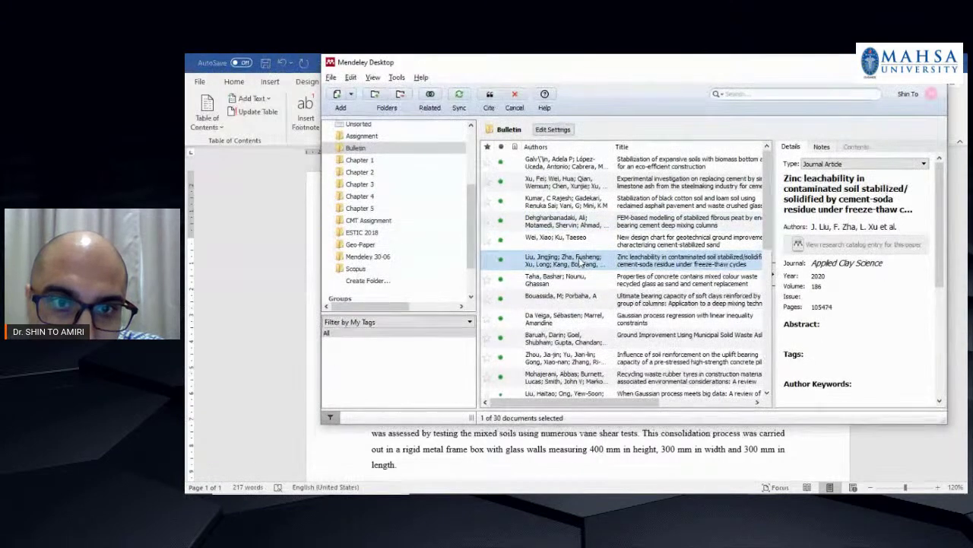
pyautogui.scroll(-3, 590, 323)
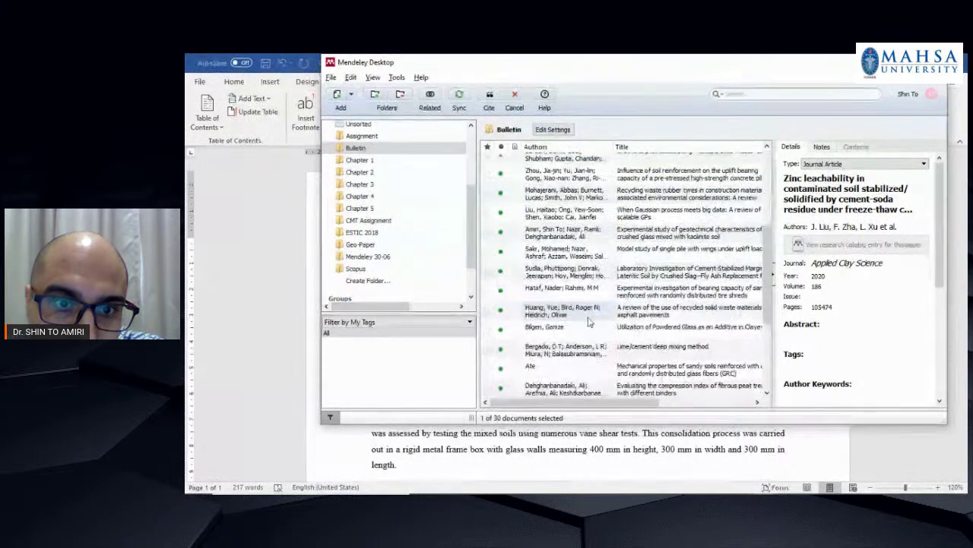
pyautogui.scroll(-3, 588, 323)
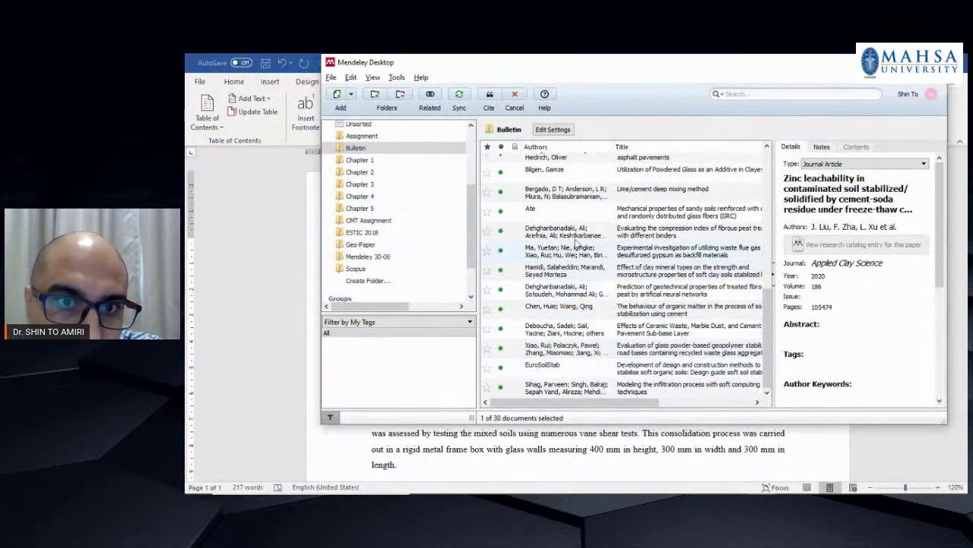
pyautogui.moveTo(767, 334); pyautogui.dragTo(767, 325)
pyautogui.scroll(5, 646, 289)
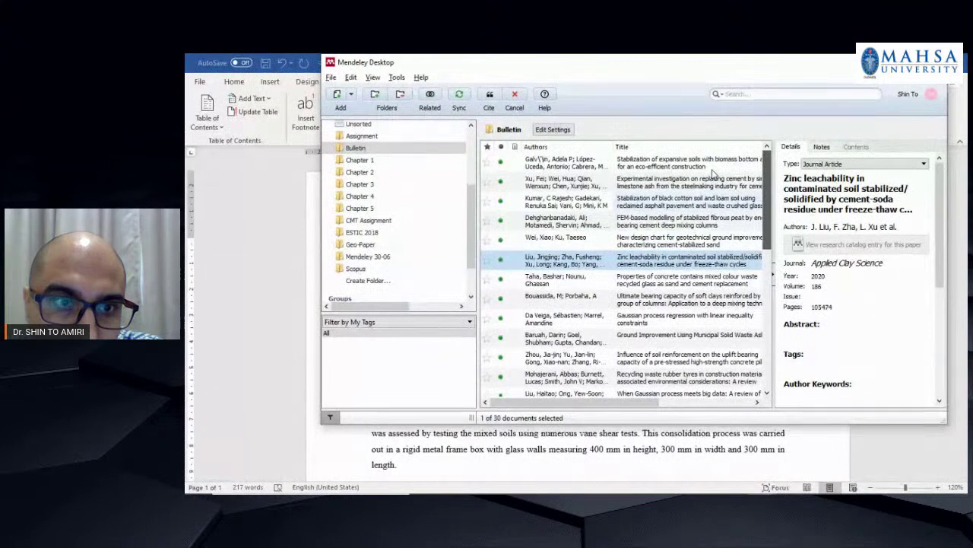
pyautogui.click(578, 279)
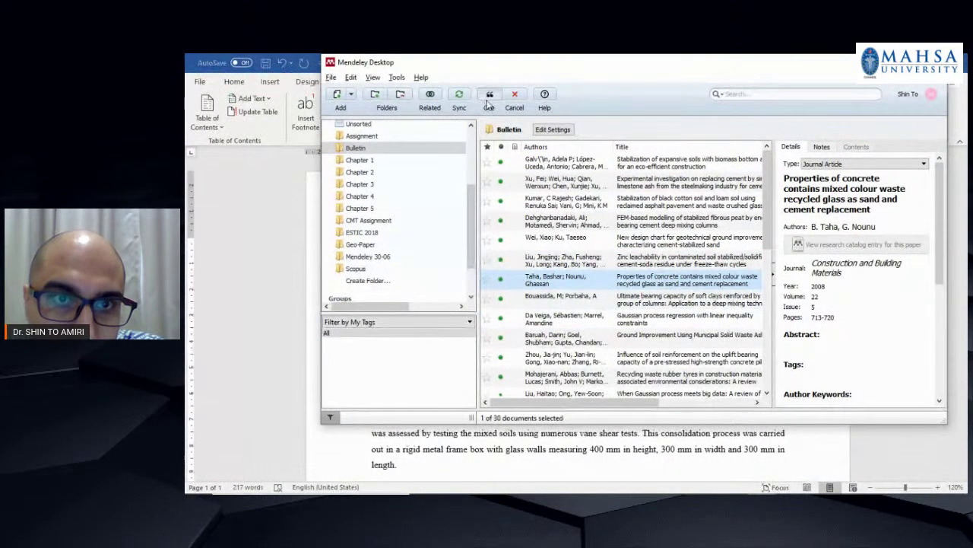
pyautogui.click(488, 102)
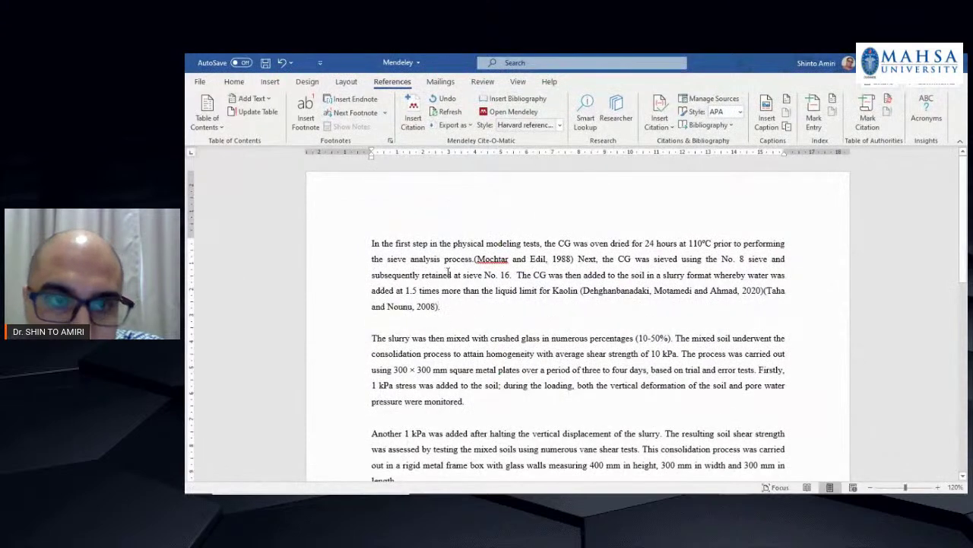
# Add a citation of "Effects of Ceramic Waste, Marble Dust, and Cement in Pavement Sub-base Layer" from the Bulletin folder at the first paragraph's end.
pyautogui.click(412, 114)
pyautogui.click(534, 339)
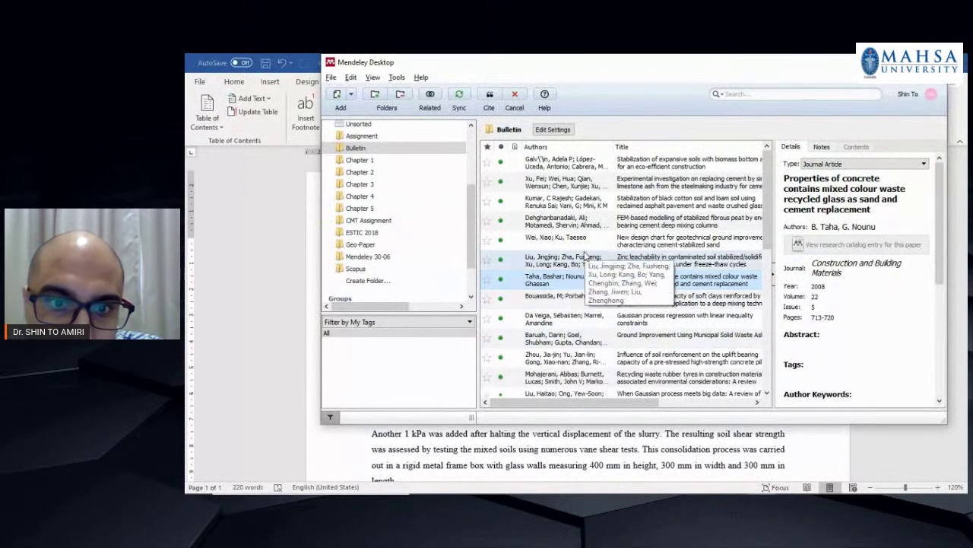
pyautogui.scroll(-2, 577, 258)
pyautogui.scroll(-5, 605, 258)
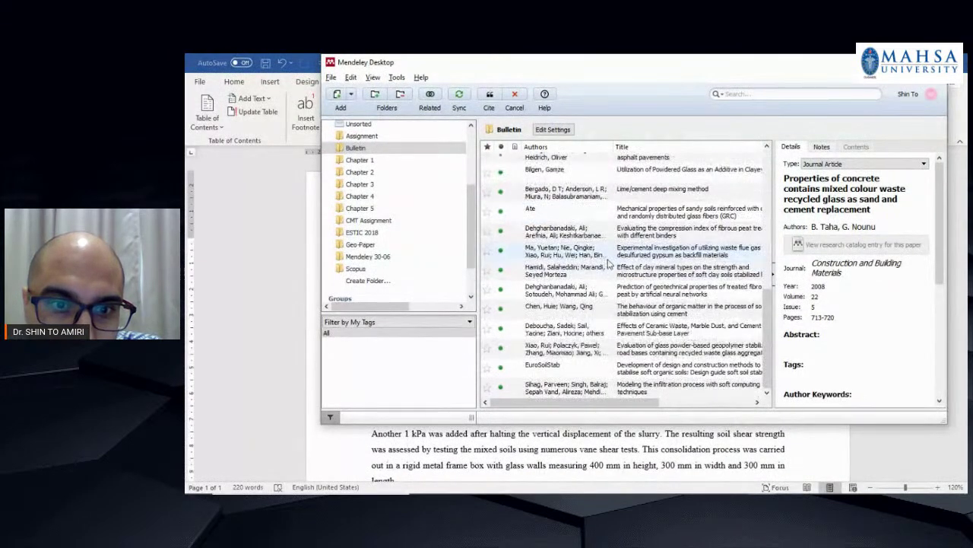
pyautogui.click(553, 333)
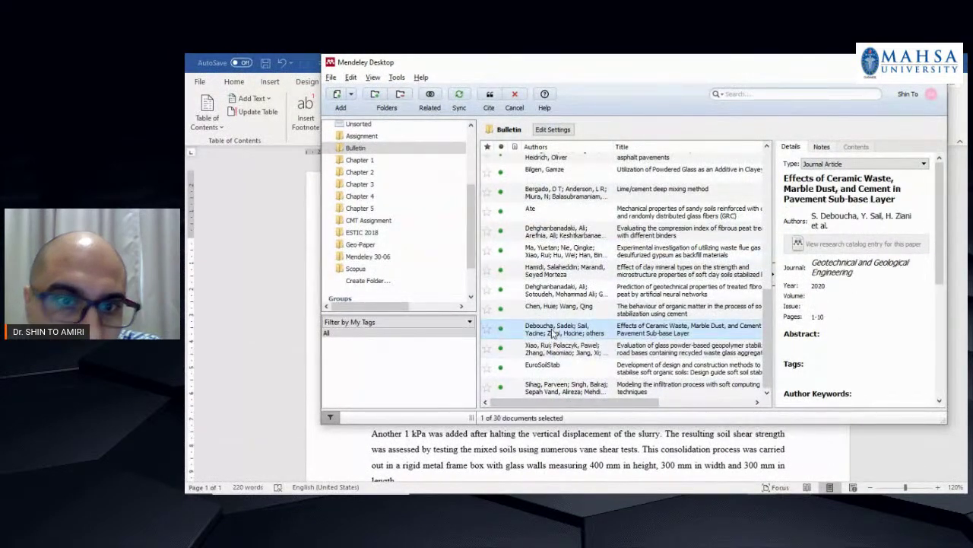
pyautogui.click(489, 99)
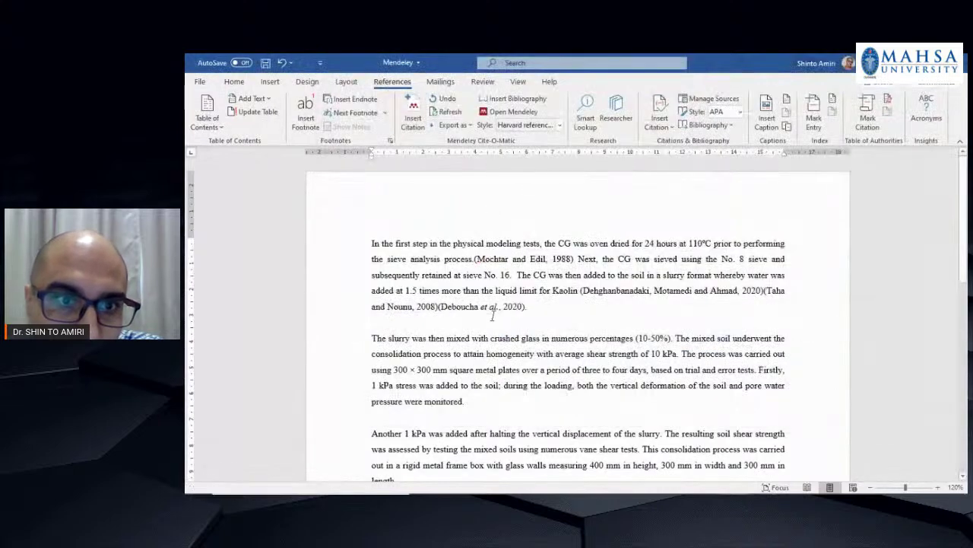
# Add the Bulletin folder's article on replacing cement by sintered limestone ash as another citation at the end of the first paragraph.
pyautogui.click(413, 113)
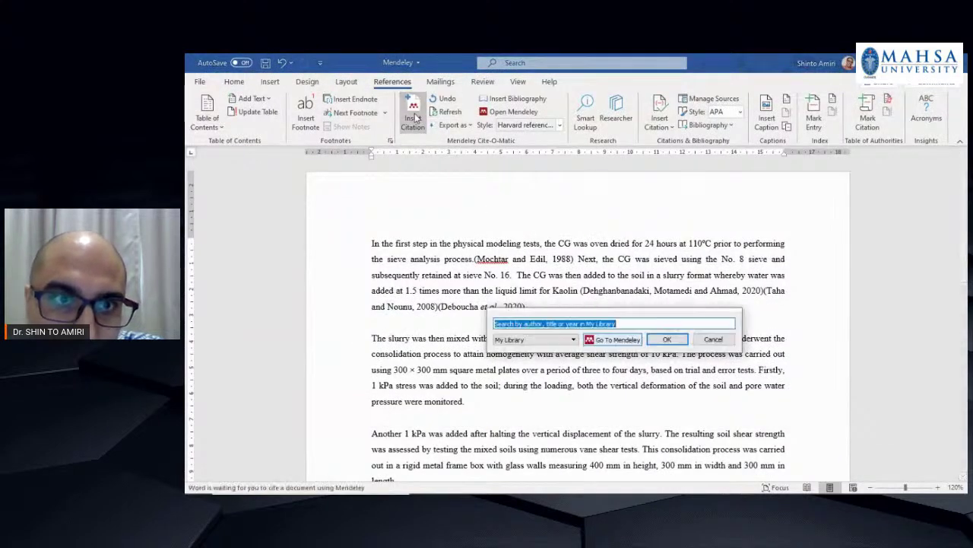
pyautogui.click(604, 341)
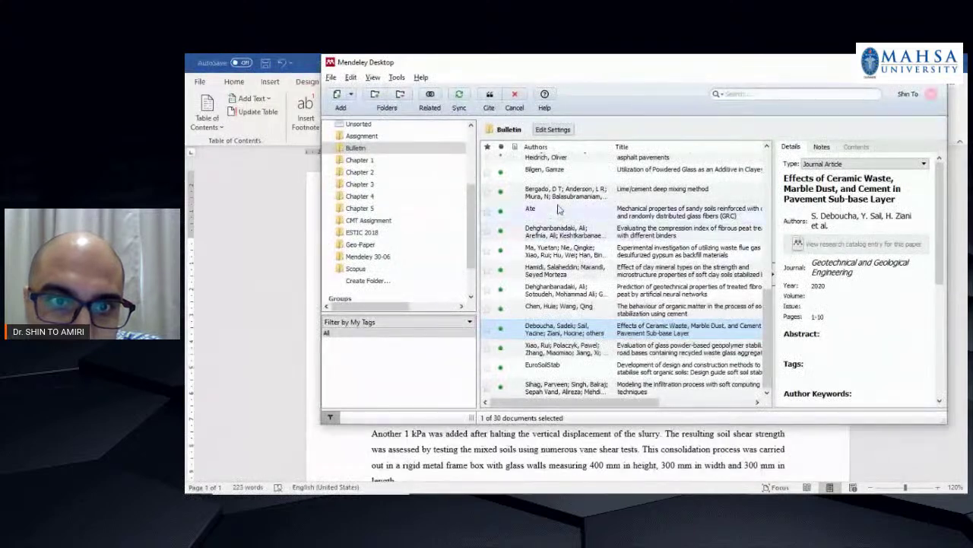
pyautogui.scroll(-5, 561, 300)
pyautogui.scroll(5, 561, 299)
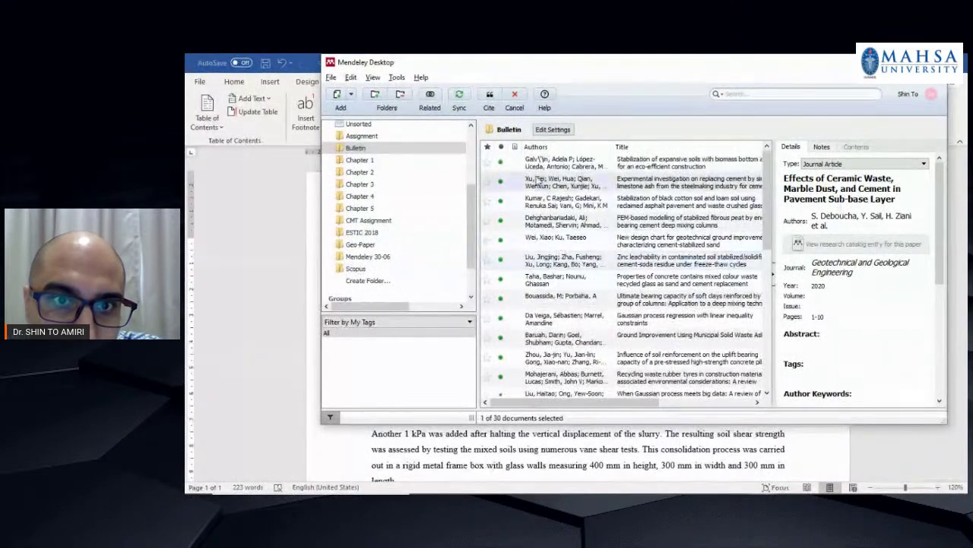
pyautogui.click(535, 161)
pyautogui.click(536, 181)
pyautogui.click(489, 97)
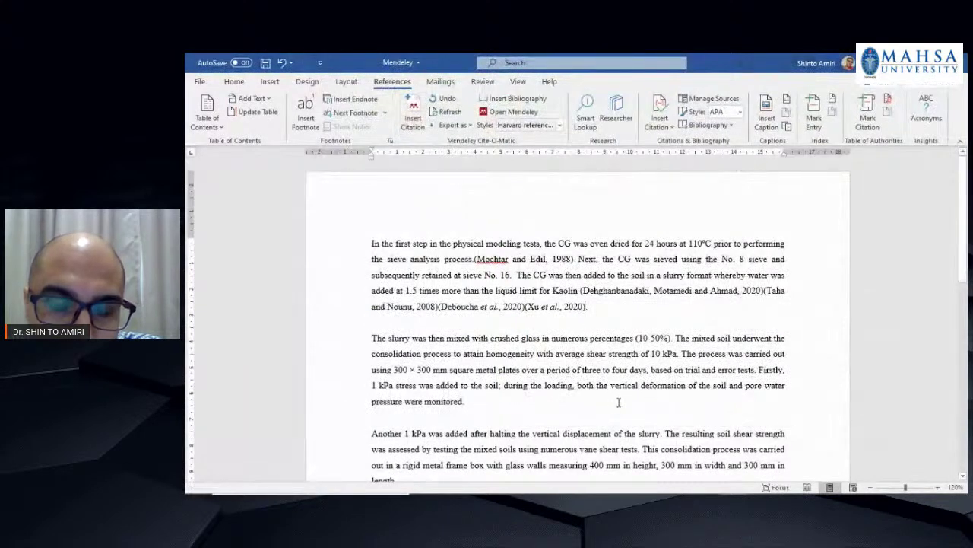
# Cite the Scopus folder's article "Using recovered glass as construction aggregate feed…" after "monitored" at the second paragraph's end, separated by a space.
pyautogui.moveTo(298, 272); pyautogui.dragTo(343, 352)
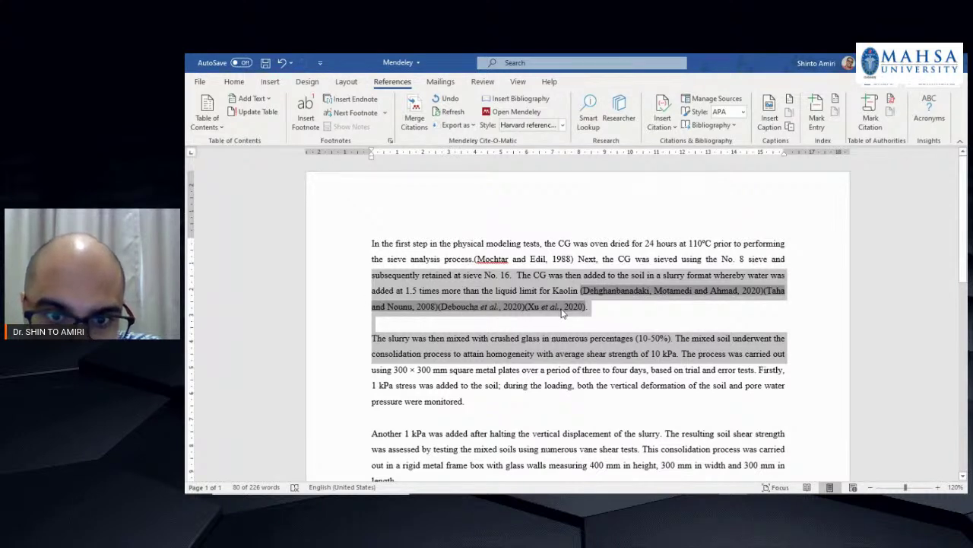
pyautogui.click(566, 337)
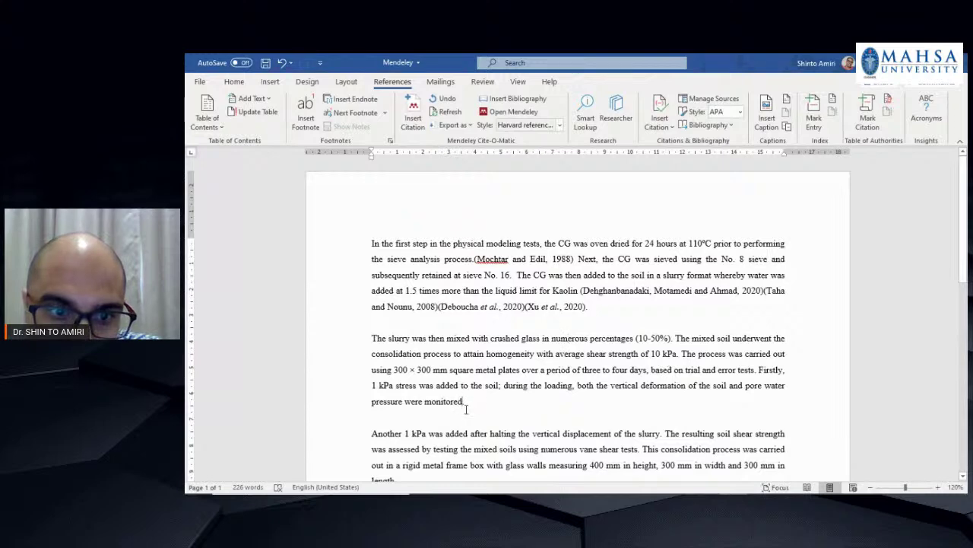
pyautogui.click(411, 122)
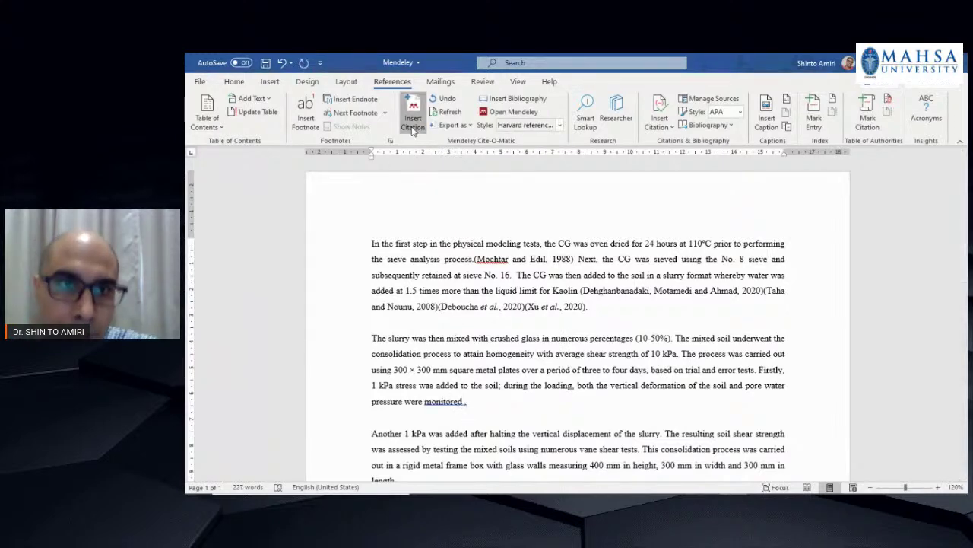
pyautogui.click(540, 438)
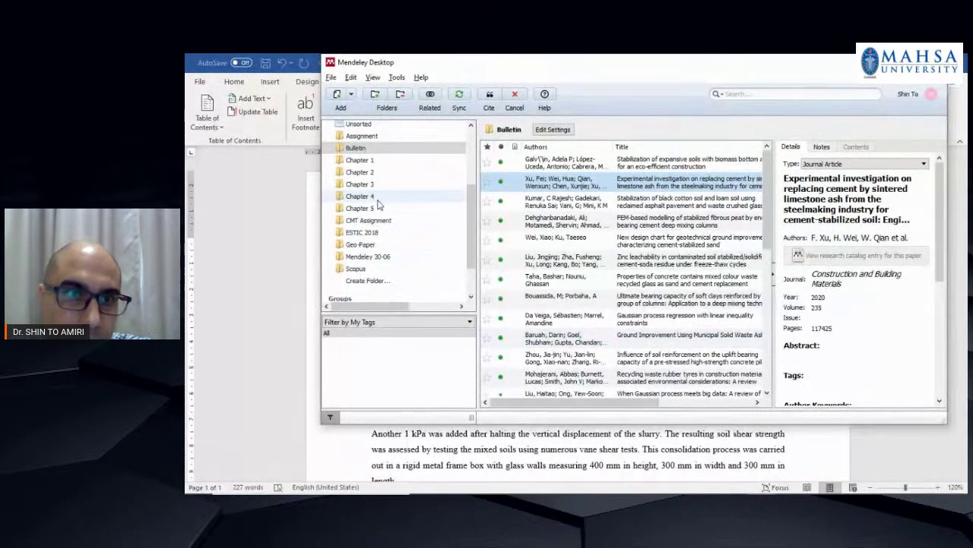
pyautogui.click(371, 268)
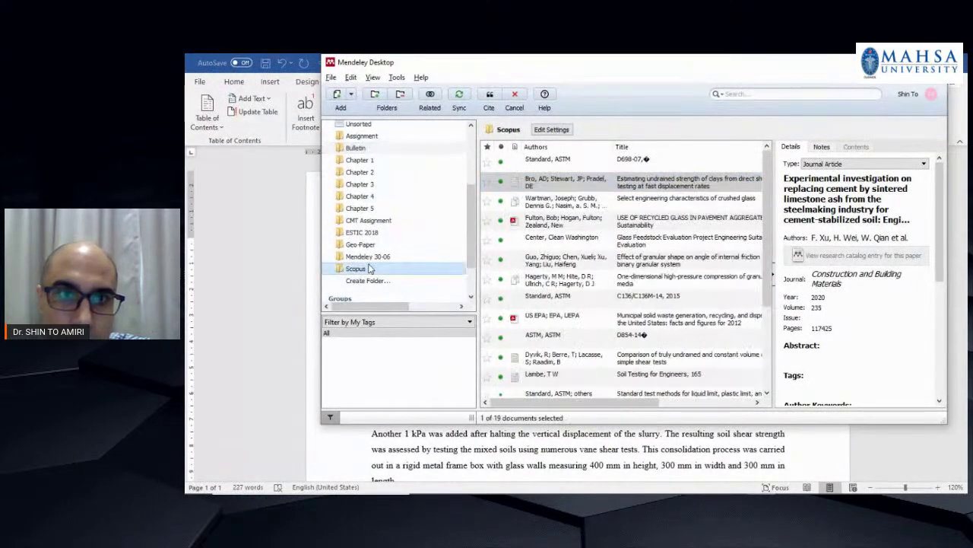
pyautogui.click(392, 258)
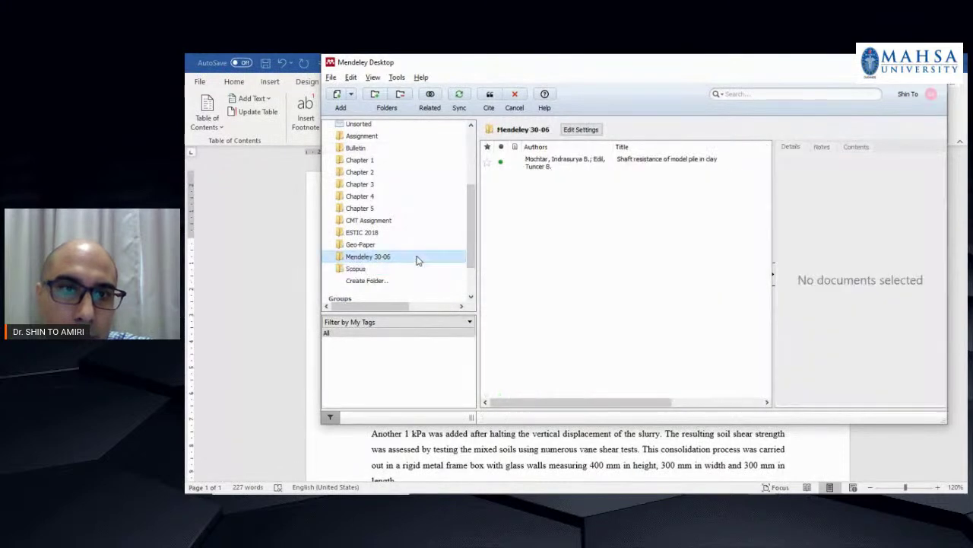
pyautogui.scroll(3, 384, 262)
pyautogui.click(377, 251)
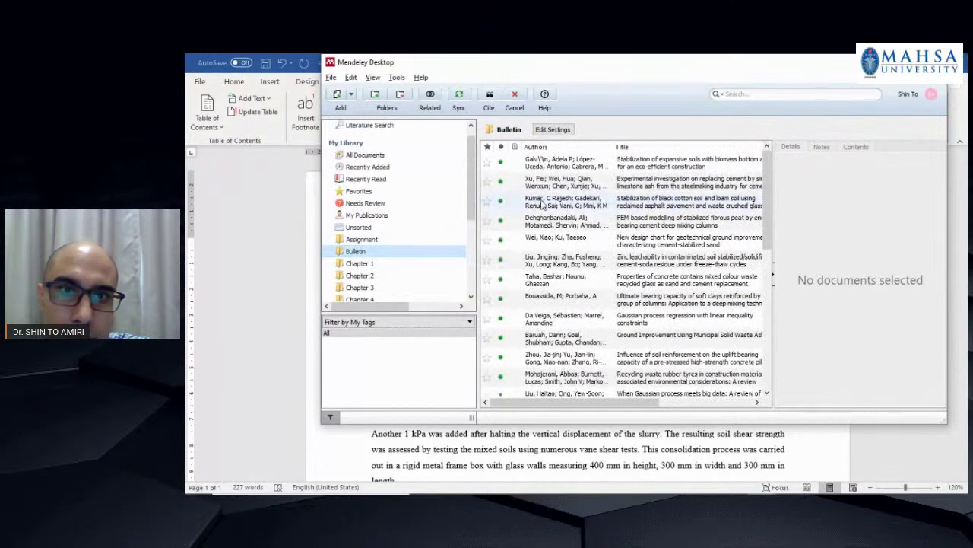
pyautogui.scroll(-5, 395, 243)
pyautogui.click(355, 218)
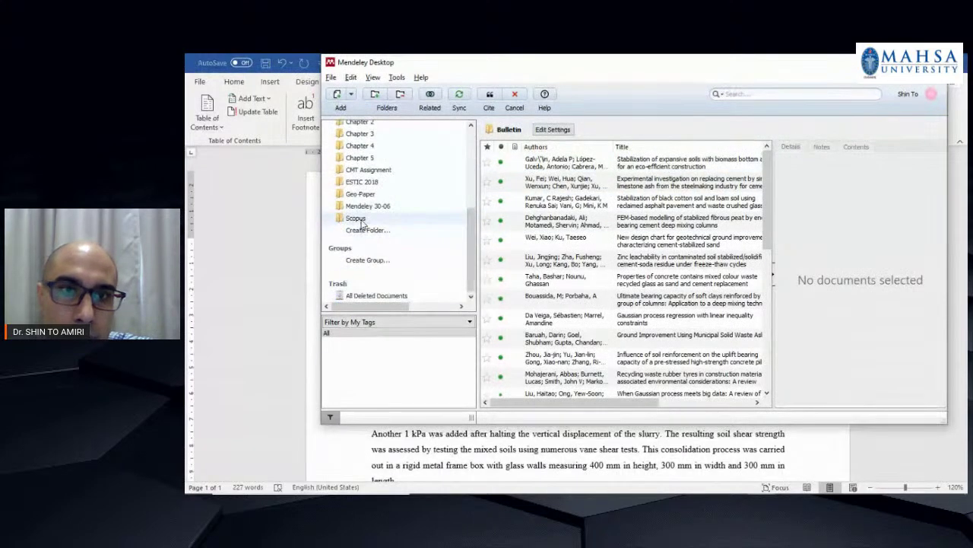
pyautogui.scroll(-2, 524, 219)
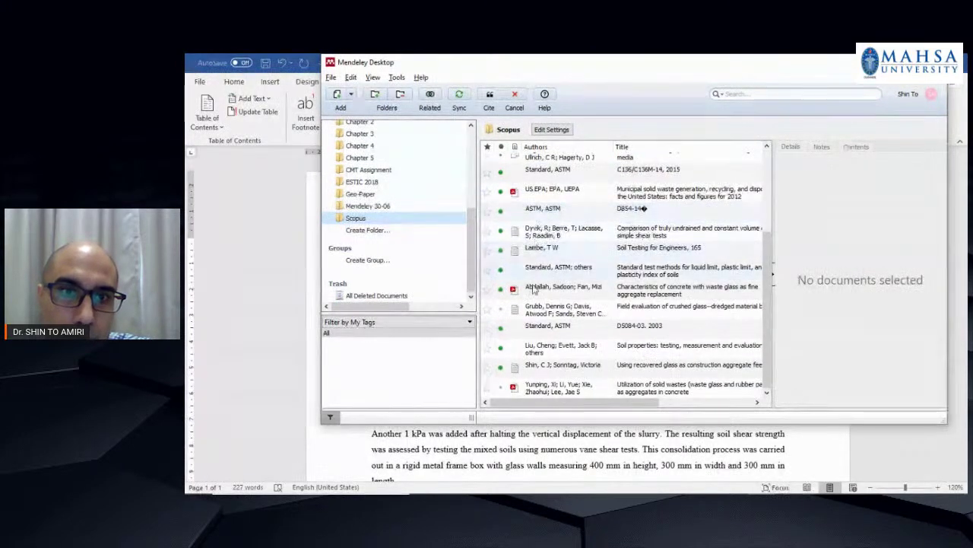
pyautogui.click(559, 371)
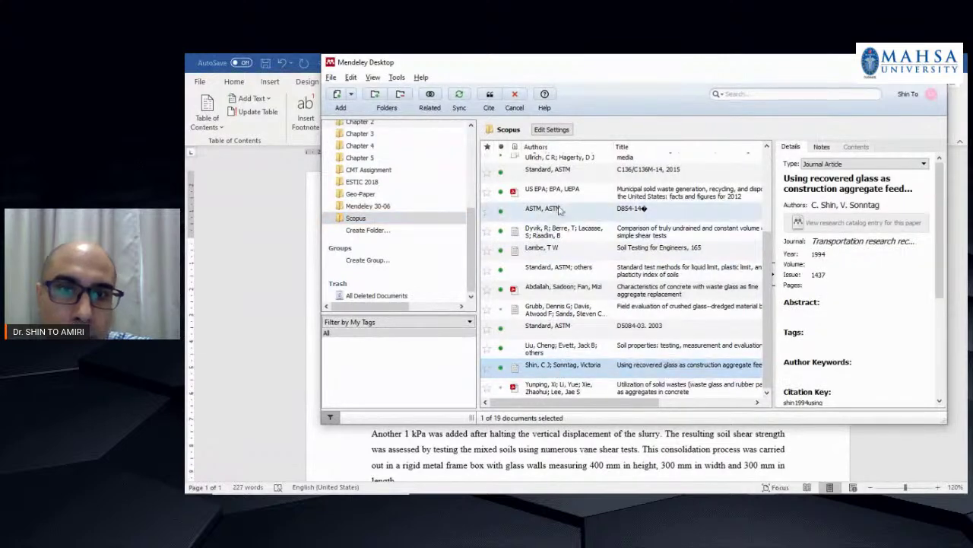
pyautogui.click(487, 95)
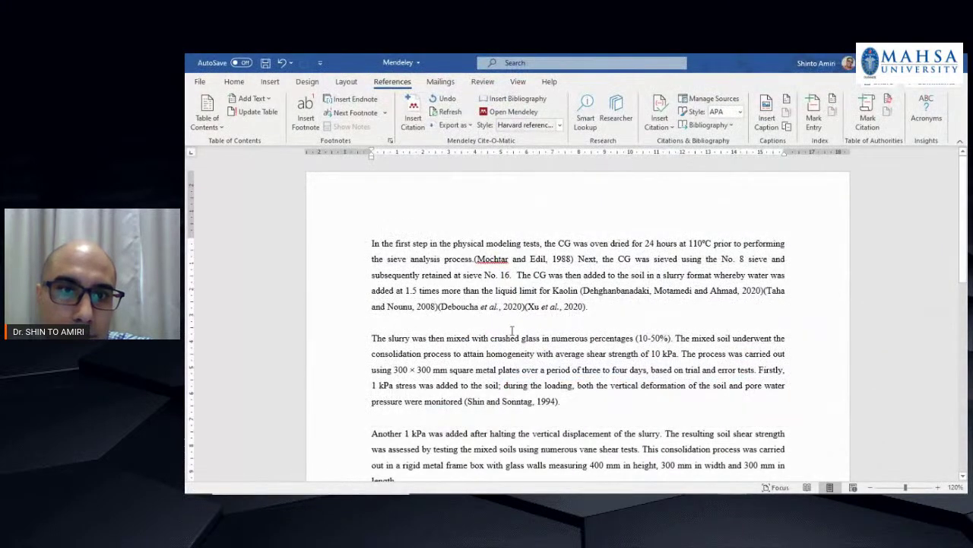
# Add a citation of the soda ash article on Malaysian laterite soil from My Publications at the second paragraph's end.
pyautogui.click(413, 112)
pyautogui.click(651, 435)
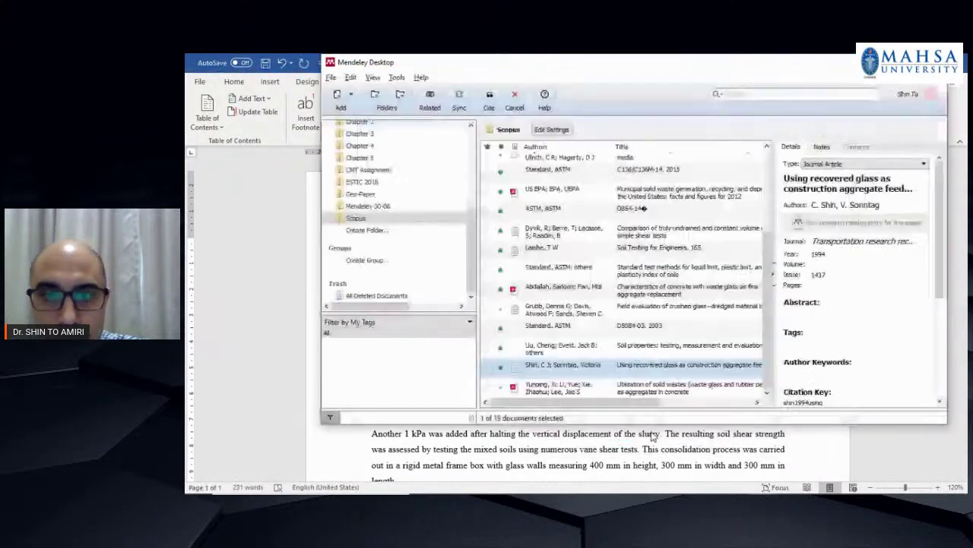
pyautogui.click(364, 183)
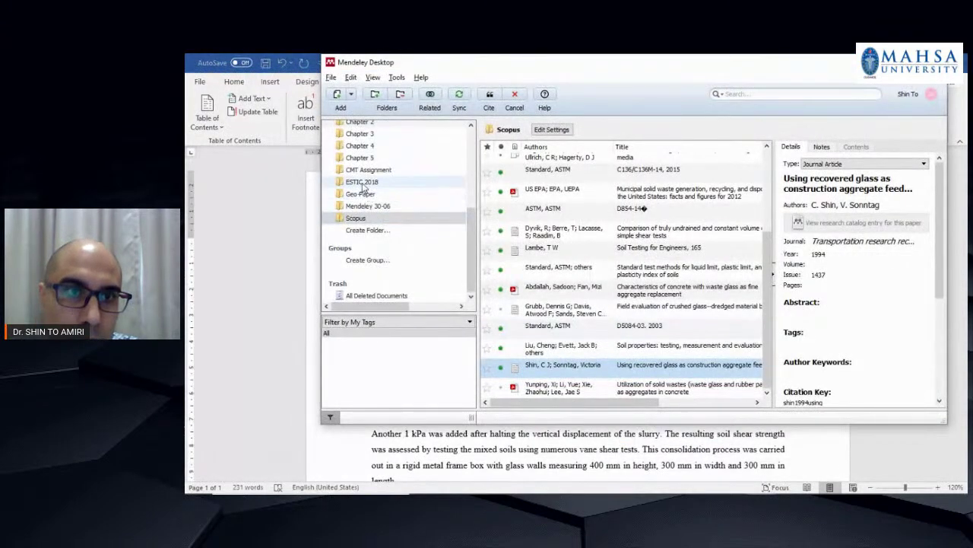
pyautogui.scroll(3, 380, 210)
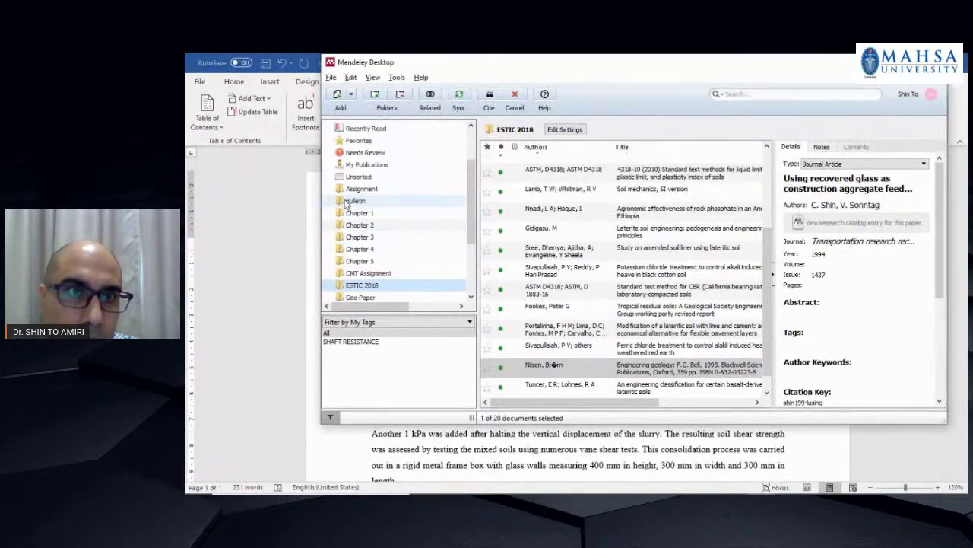
pyautogui.scroll(-1, 587, 246)
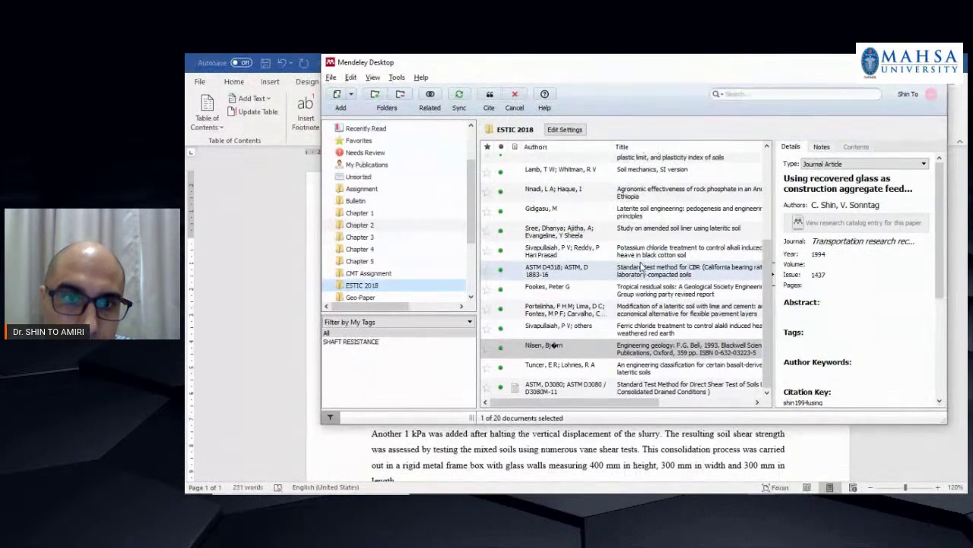
pyautogui.scroll(3, 586, 228)
pyautogui.click(368, 165)
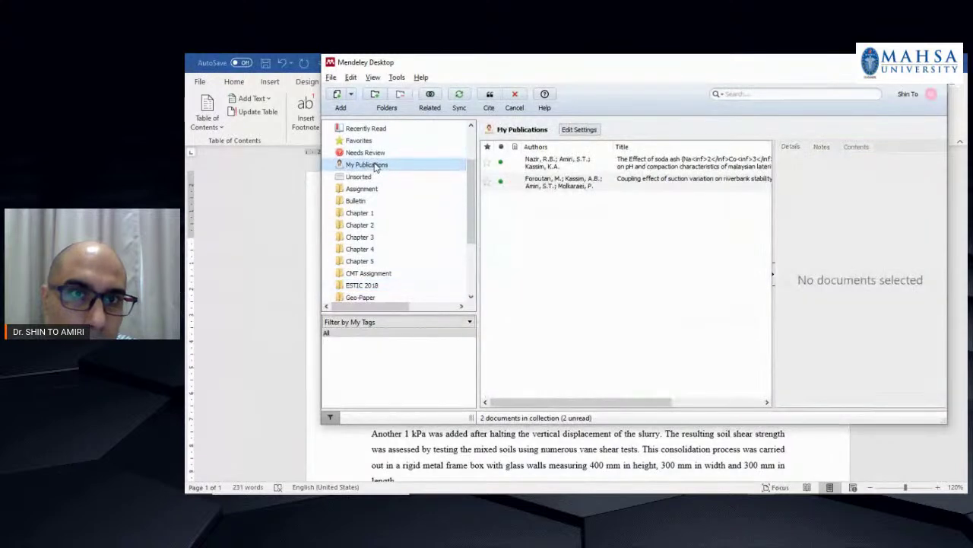
pyautogui.click(581, 168)
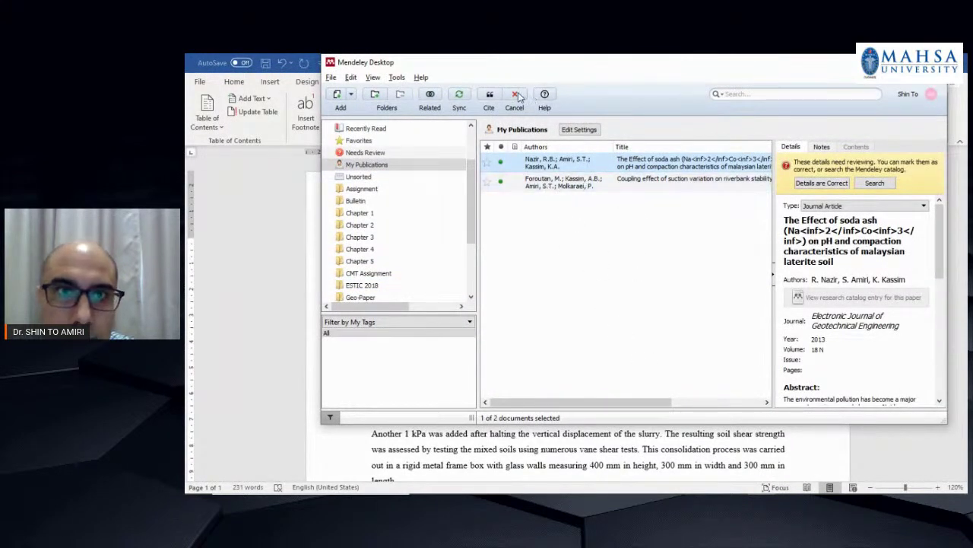
pyautogui.click(491, 94)
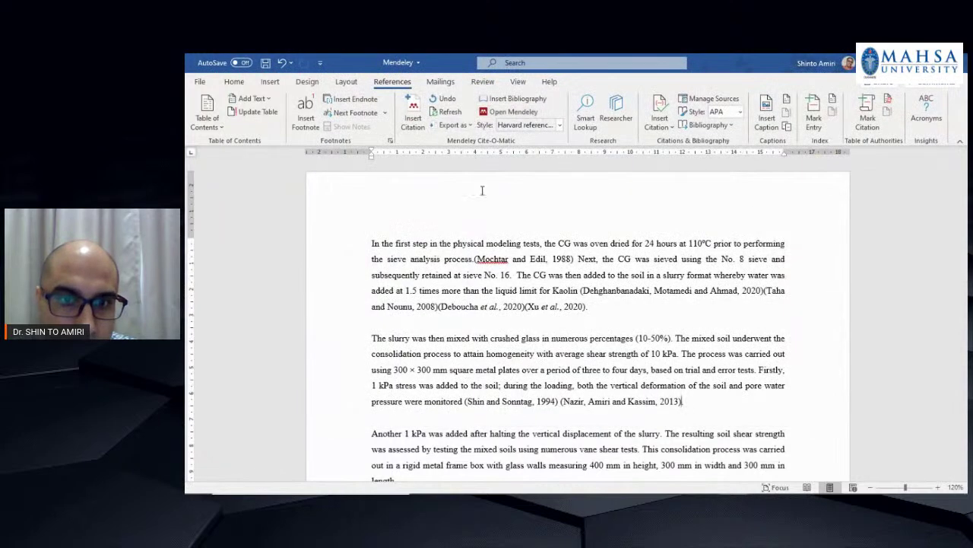
# Add the Bulletin folder's "The behaviour of organic matter in the process of soft soil stabilization using cement" as another citation ending the second paragraph.
pyautogui.click(415, 120)
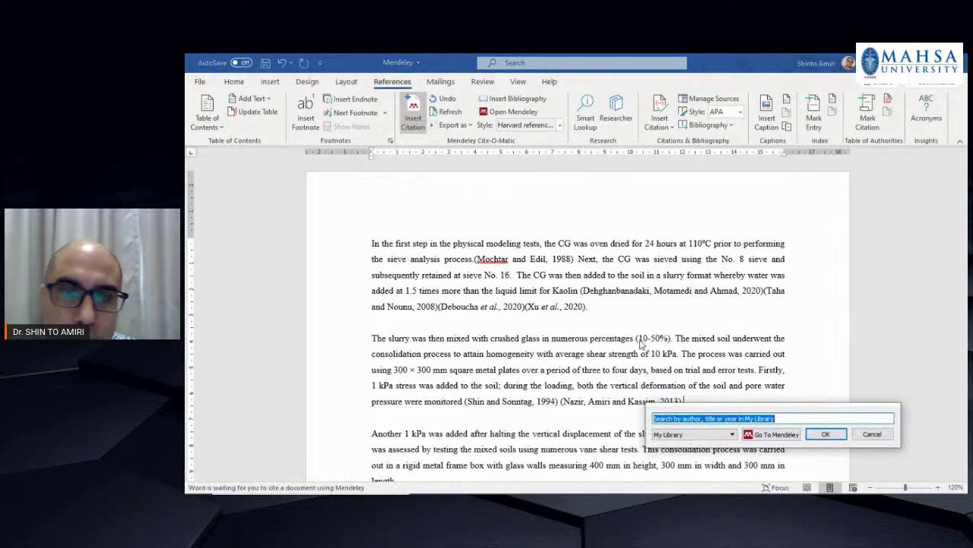
pyautogui.click(772, 434)
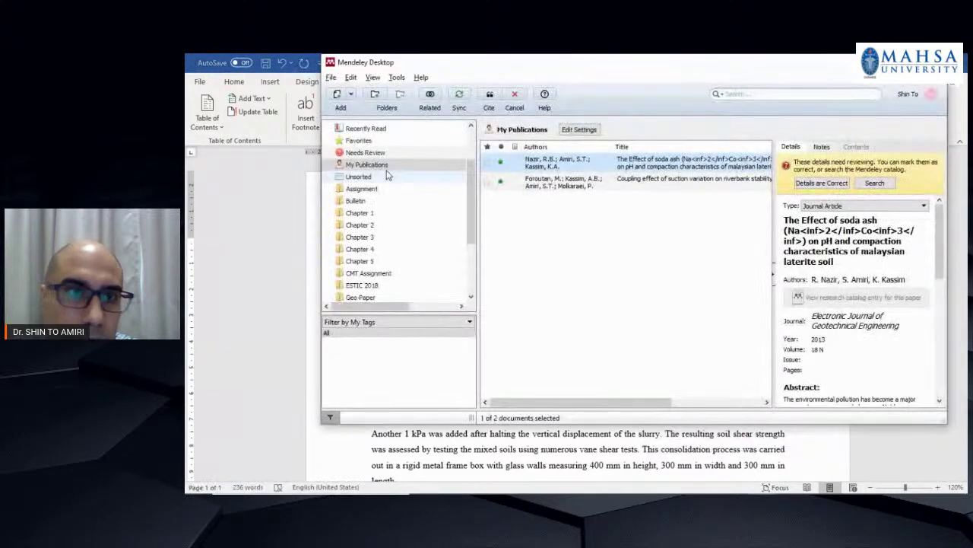
pyautogui.click(364, 200)
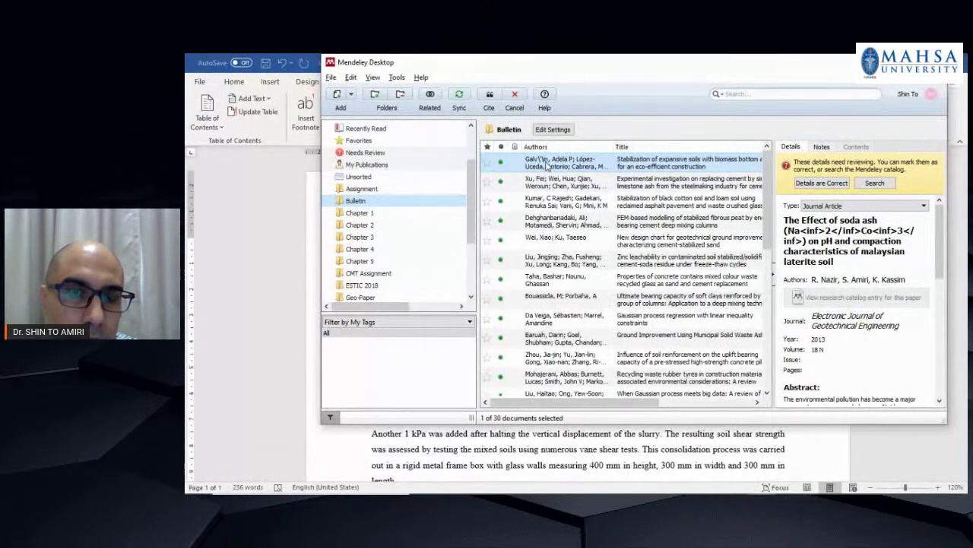
pyautogui.scroll(-6, 601, 251)
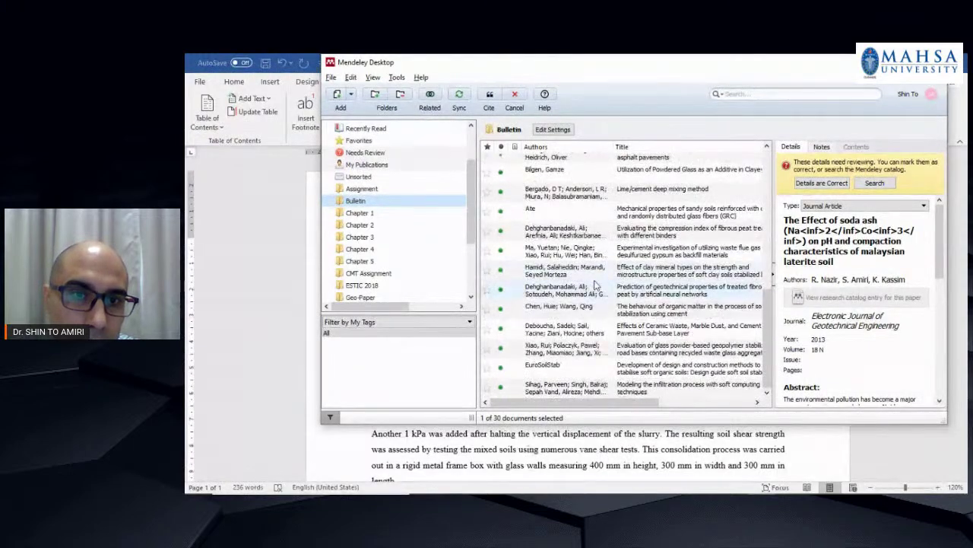
pyautogui.click(562, 310)
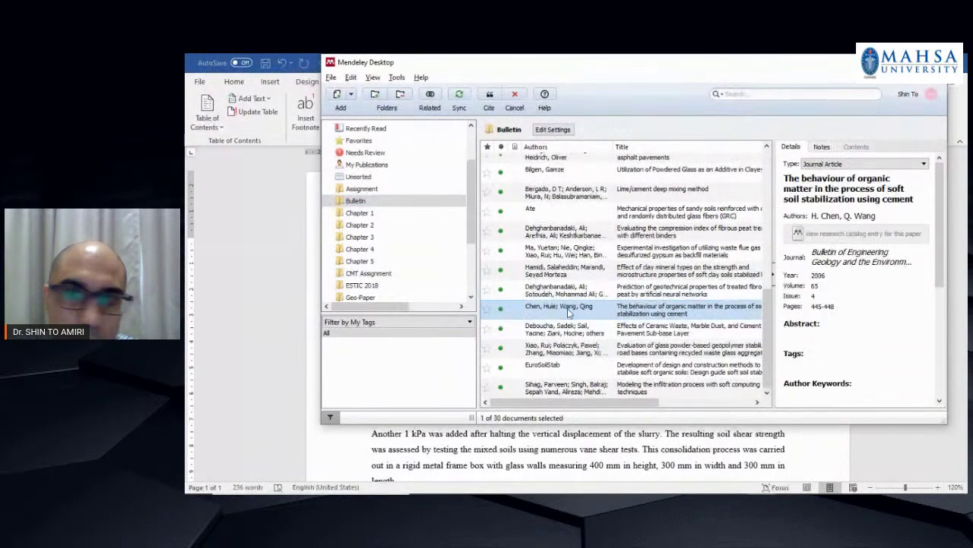
pyautogui.click(488, 93)
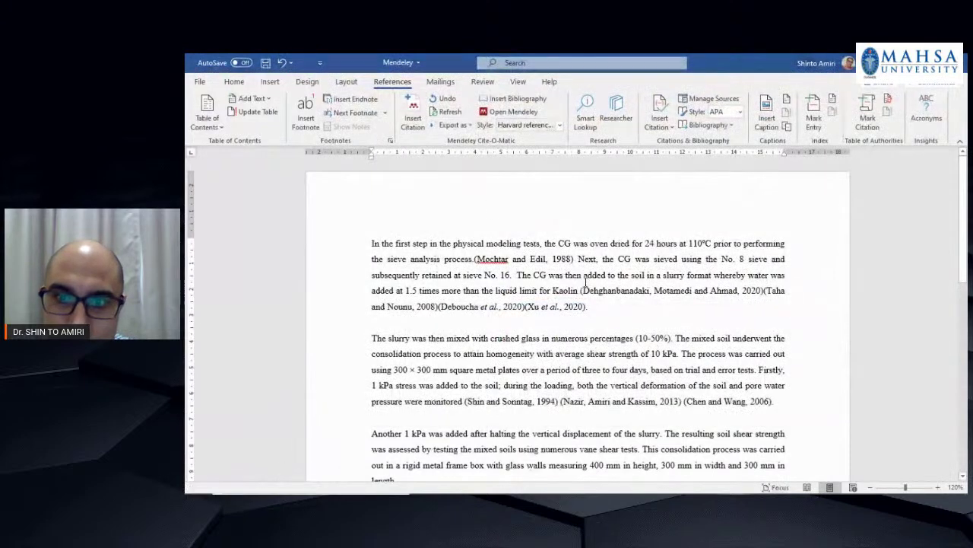
# Cite "Evaluation of side resistance capacity for drilled shafts" from the Chapter 4 folder after "vane shear tests" in the third paragraph.
pyautogui.scroll(-1, 369, 292)
pyautogui.scroll(-1, 368, 292)
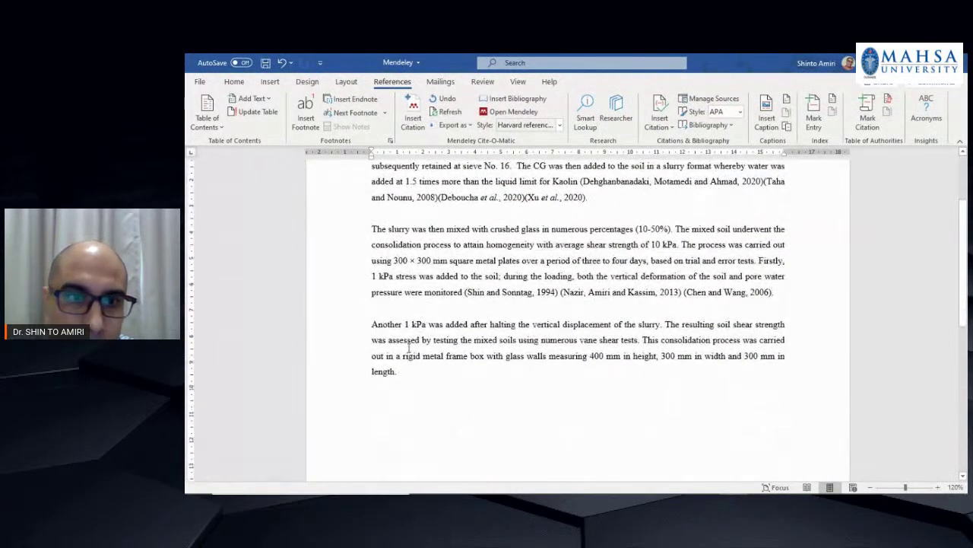
pyautogui.click(639, 341)
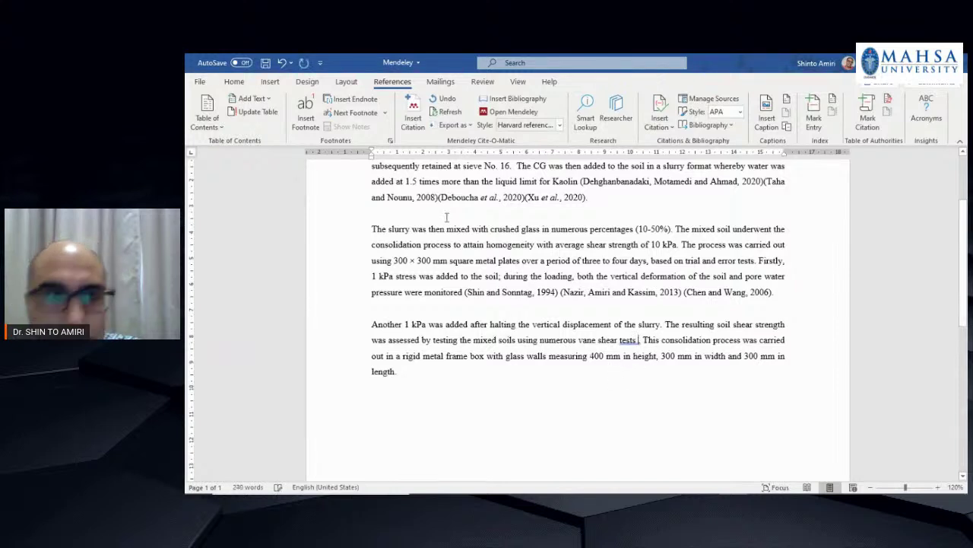
pyautogui.click(413, 112)
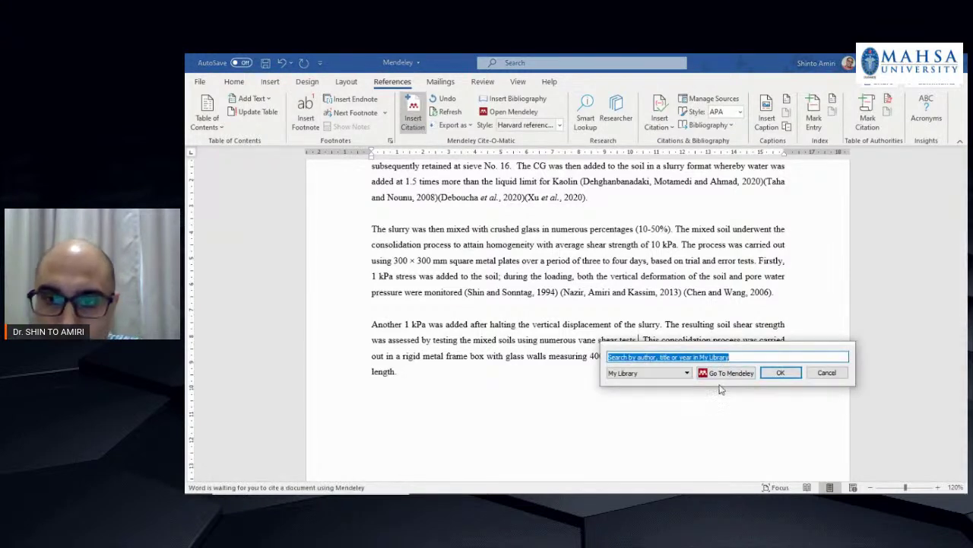
pyautogui.click(723, 373)
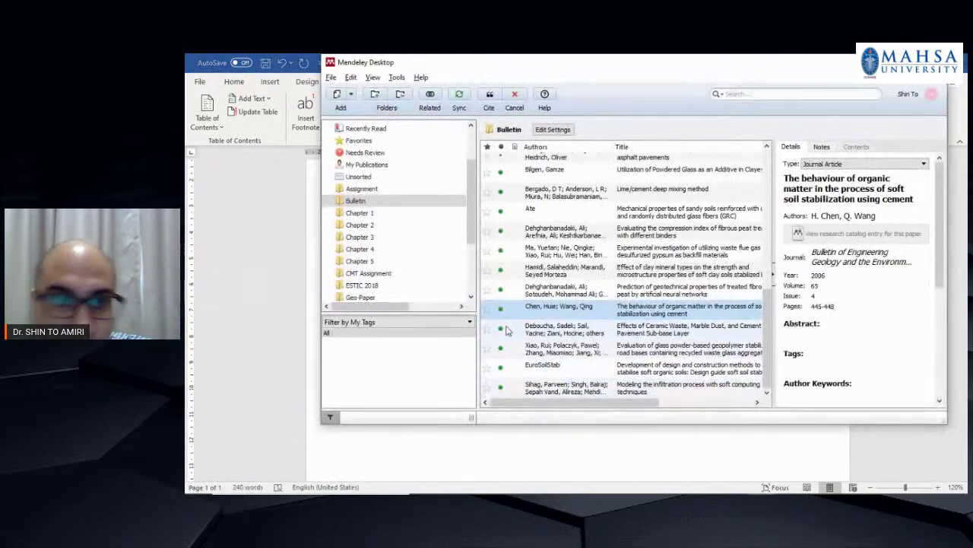
pyautogui.click(360, 248)
pyautogui.click(563, 368)
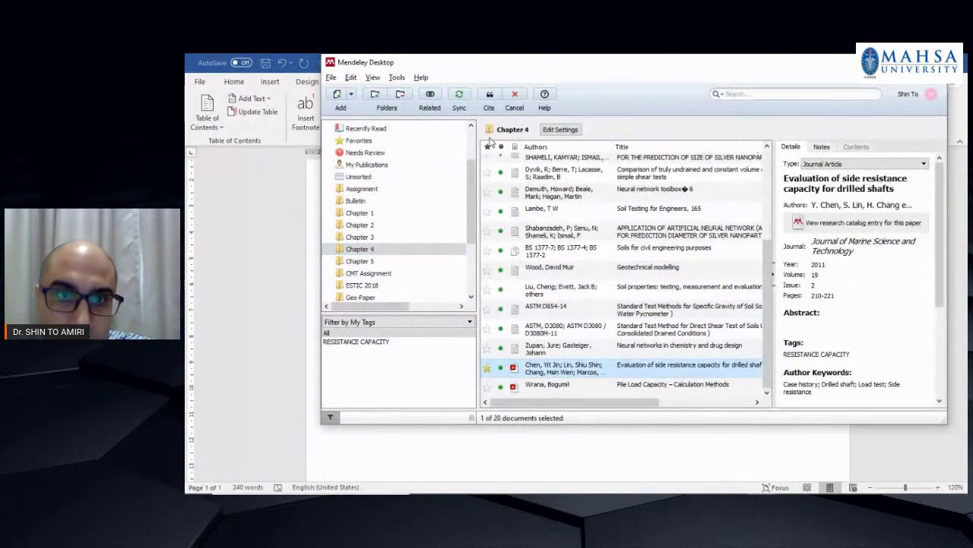
pyautogui.click(491, 95)
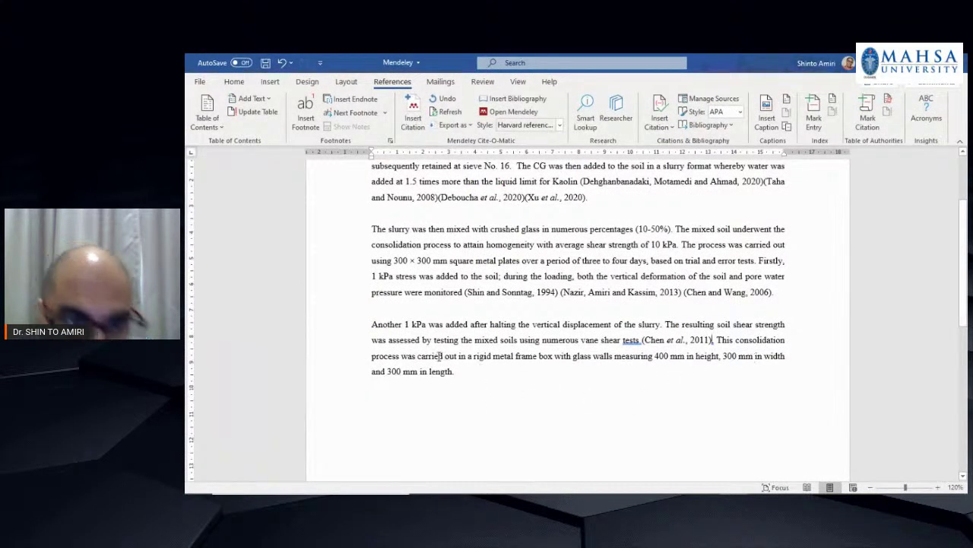
# Split the second paragraph after "10 kPa." so that "The process was carried out" starts a new paragraph.
pyautogui.scroll(3, 419, 307)
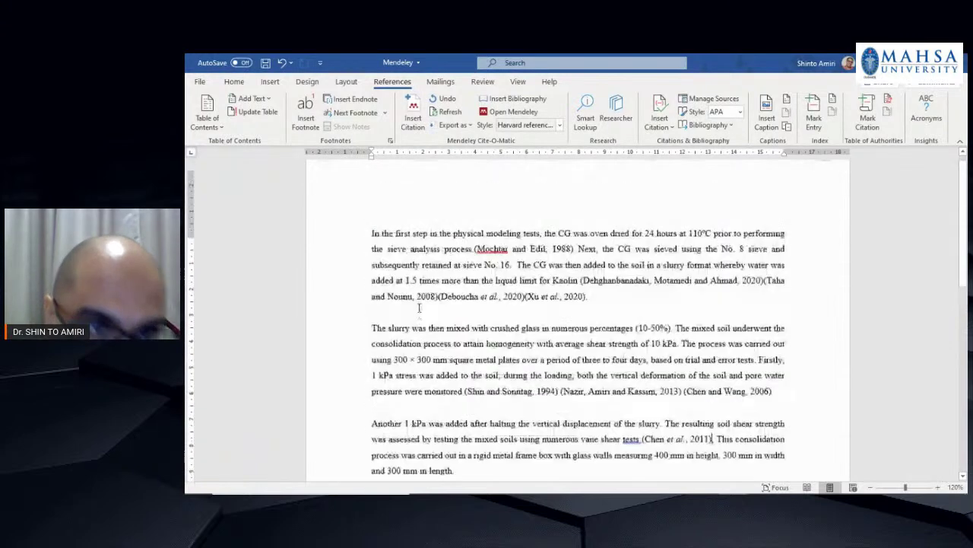
pyautogui.scroll(-6, 449, 315)
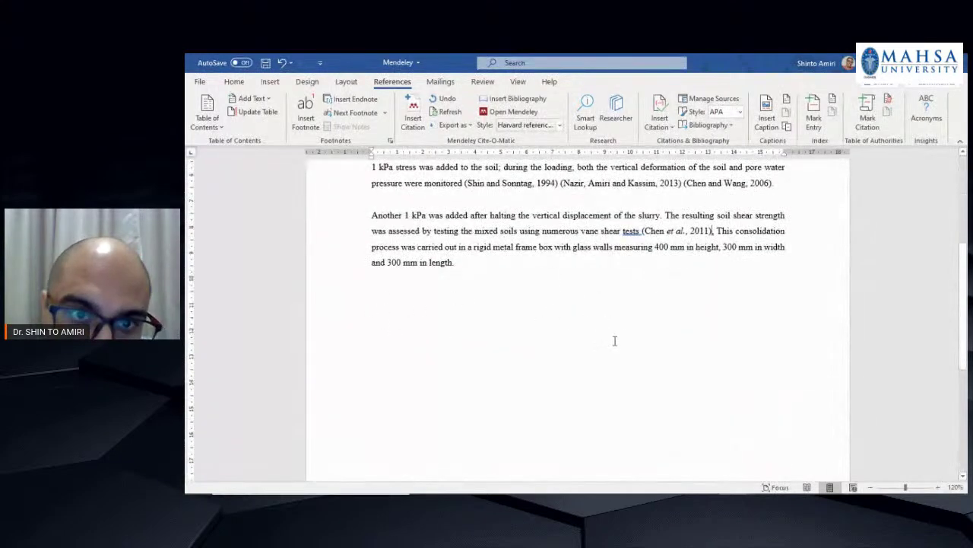
pyautogui.scroll(6, 614, 341)
pyautogui.scroll(-4, 601, 319)
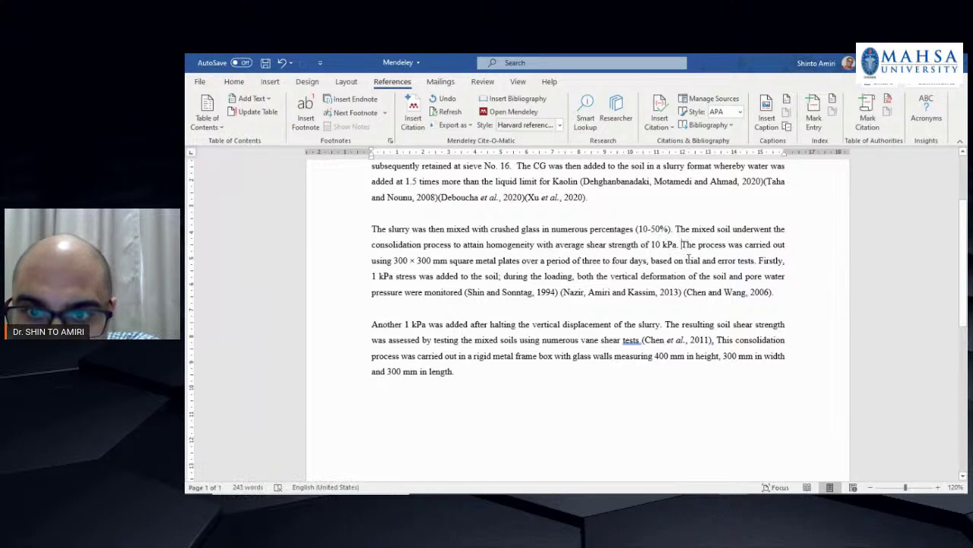
pyautogui.press('Return')
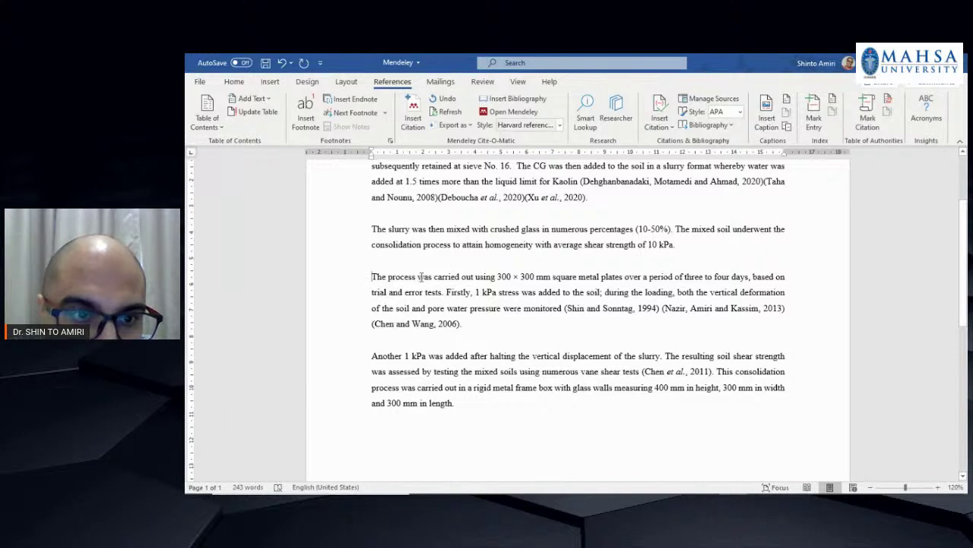
# Retype the opening word "The" of the paragraph that starts with "The process was carried out".
pyautogui.press('BackSpace')
pyautogui.press('BackSpace')
pyautogui.press('BackSpace')
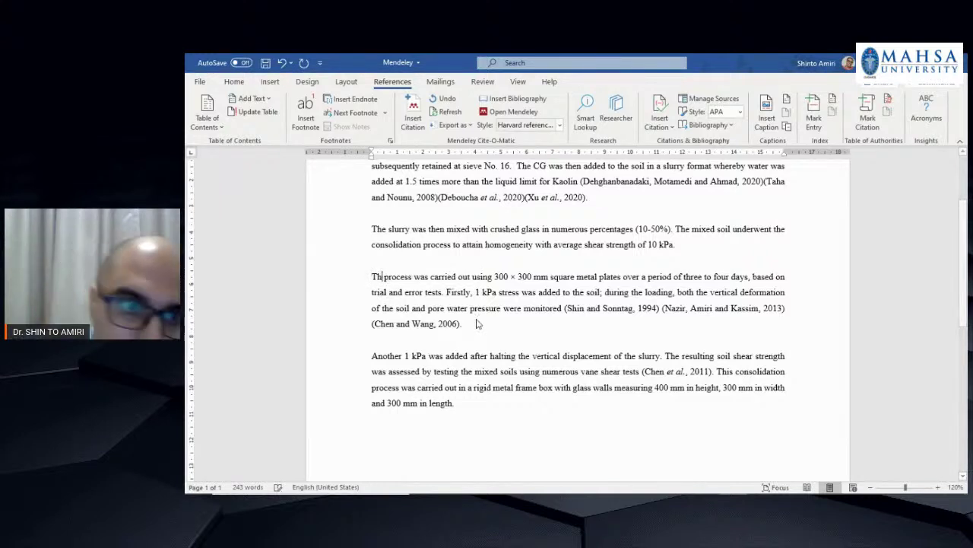
pyautogui.write('The')
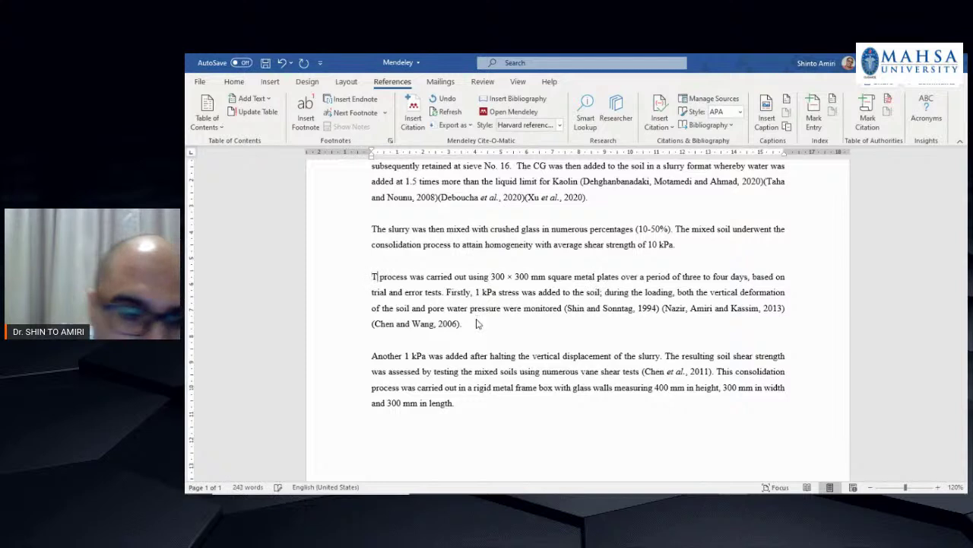
pyautogui.press('BackSpace')
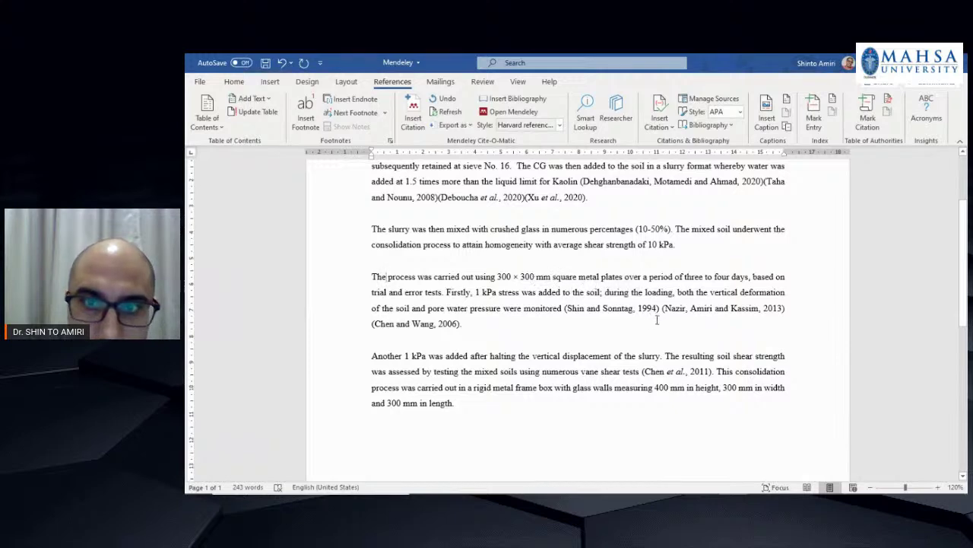
# Start a line below the last paragraph and open Manuscript from the "Bulletin of Engineering Geology and the Environment" folder.
pyautogui.scroll(-3, 494, 326)
pyautogui.click(456, 334)
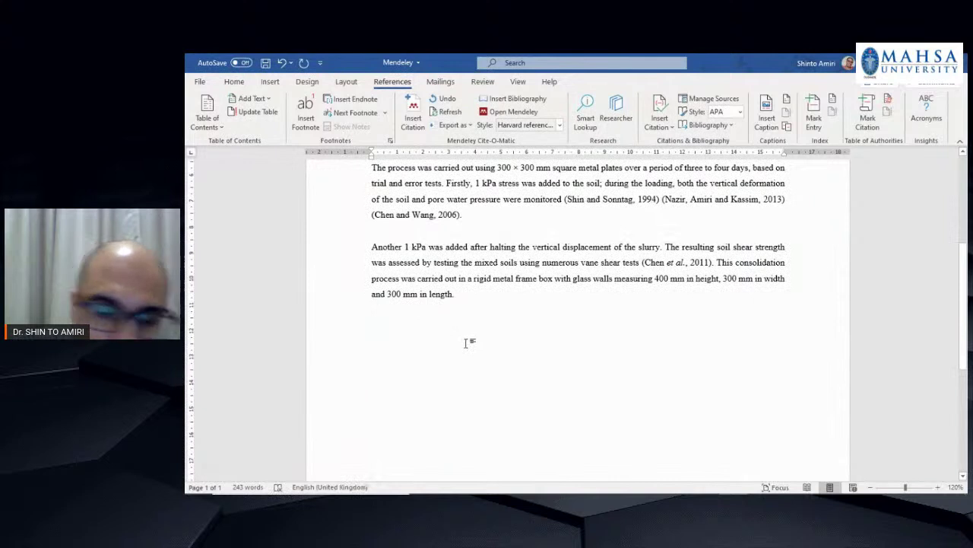
pyautogui.write('xxx')
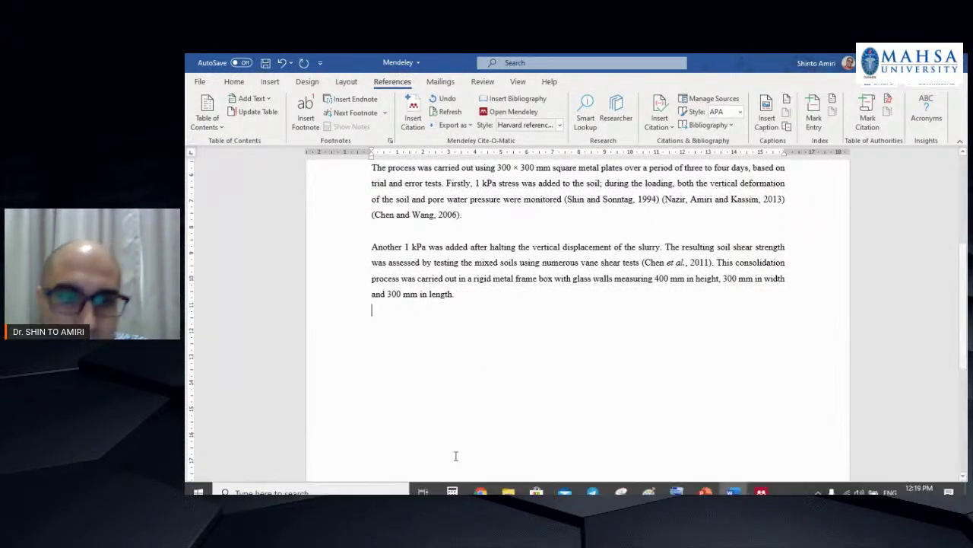
pyautogui.moveTo(471, 493)
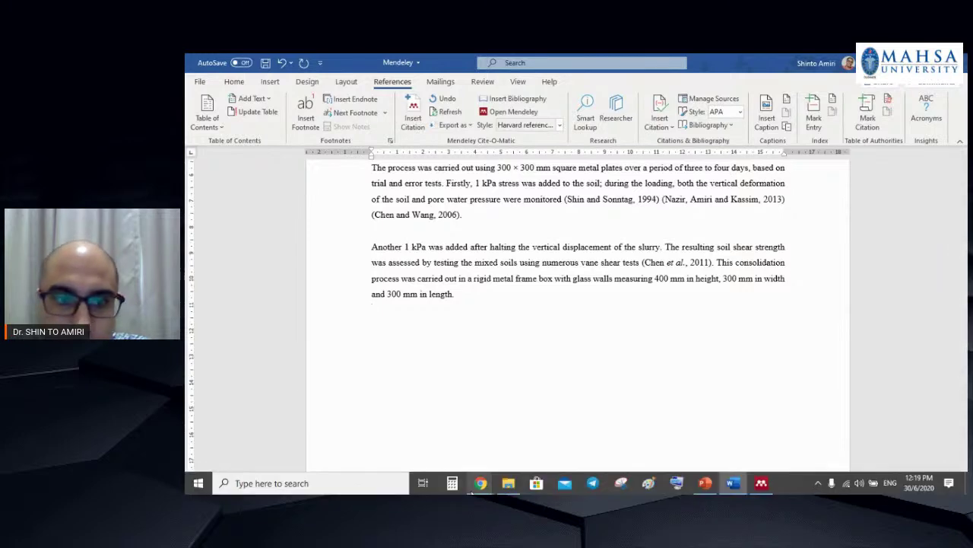
pyautogui.click(508, 483)
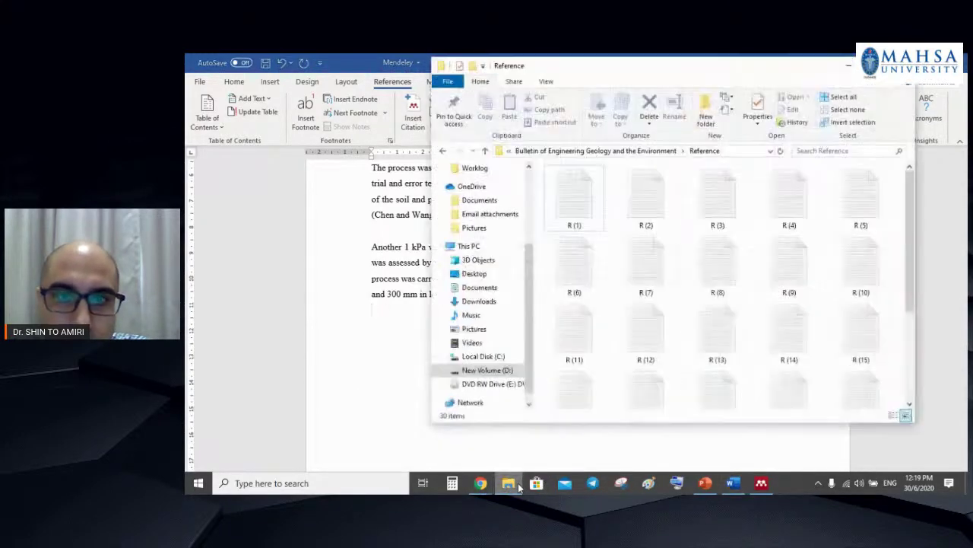
pyautogui.click(537, 151)
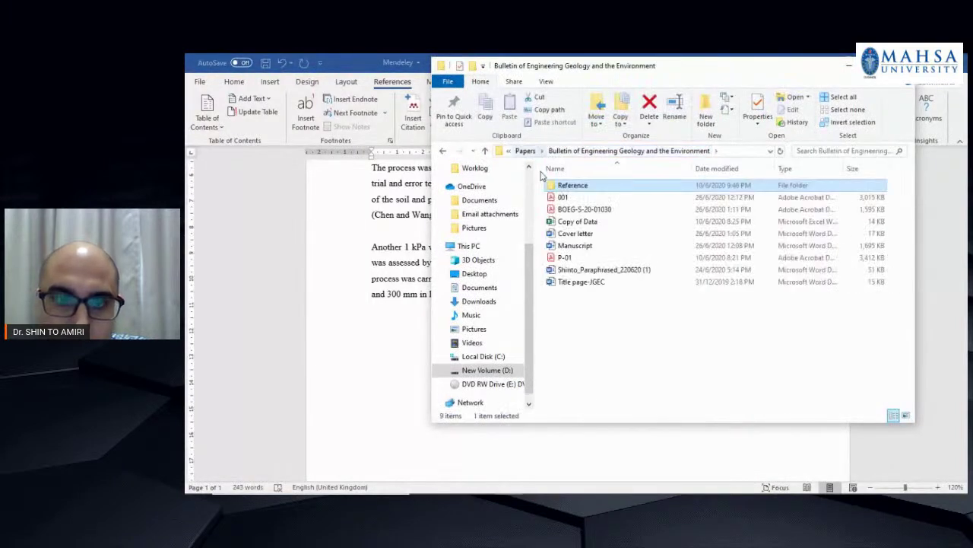
pyautogui.click(578, 247)
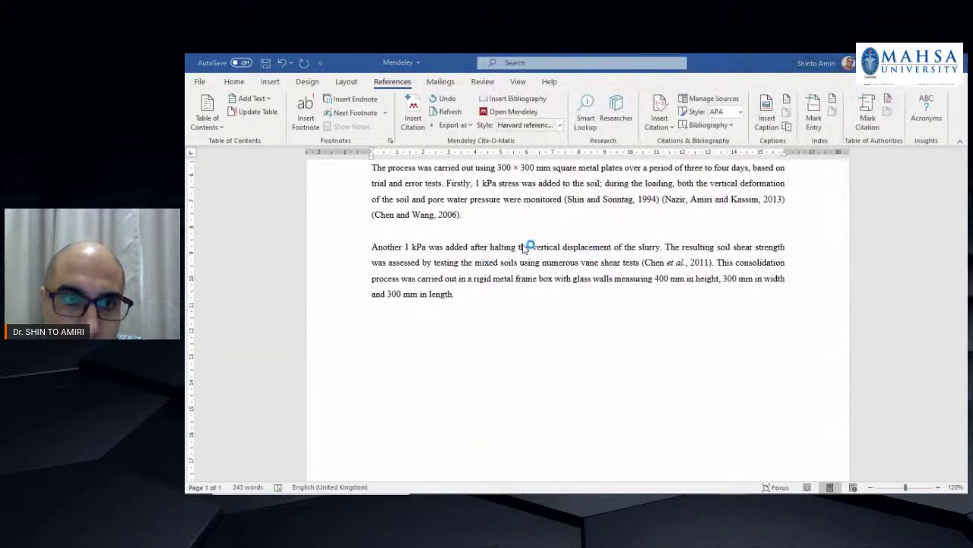
# Bring the Manuscript introduction's passage on waste glass as a stabilizer in clayey soil into the Mendeley document below its last paragraph.
pyautogui.scroll(-20, 503, 245)
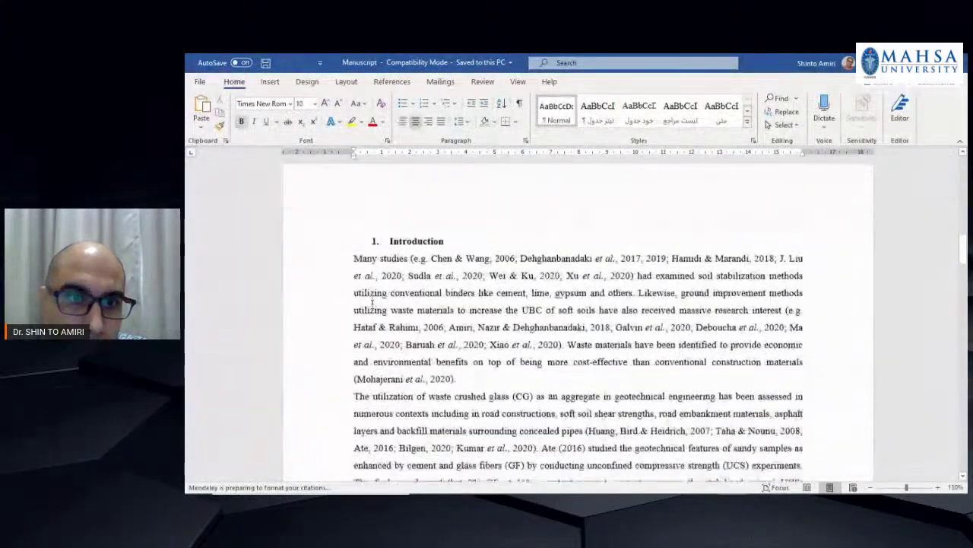
pyautogui.scroll(-2, 389, 288)
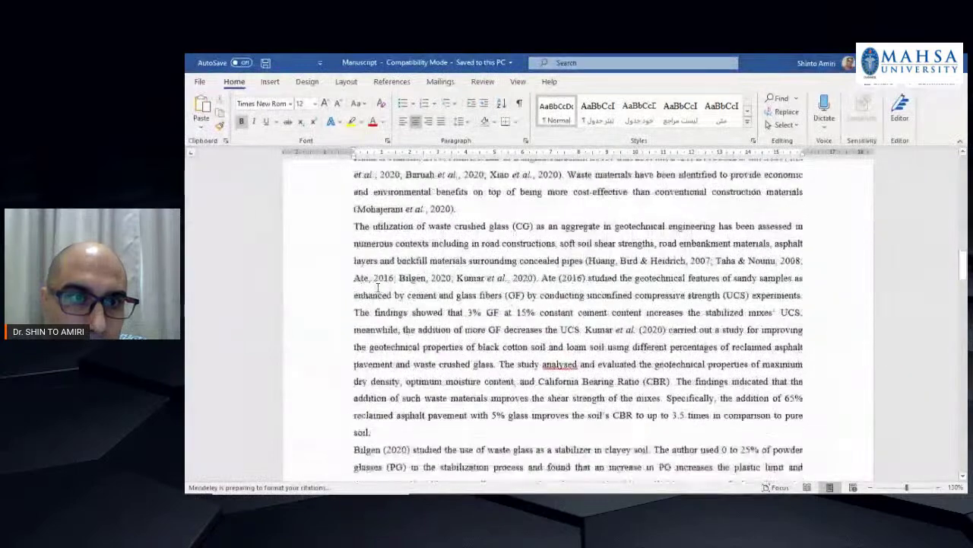
pyautogui.scroll(-2, 390, 288)
pyautogui.moveTo(354, 273); pyautogui.dragTo(614, 306)
pyautogui.hotkey('ctrl', 'x')
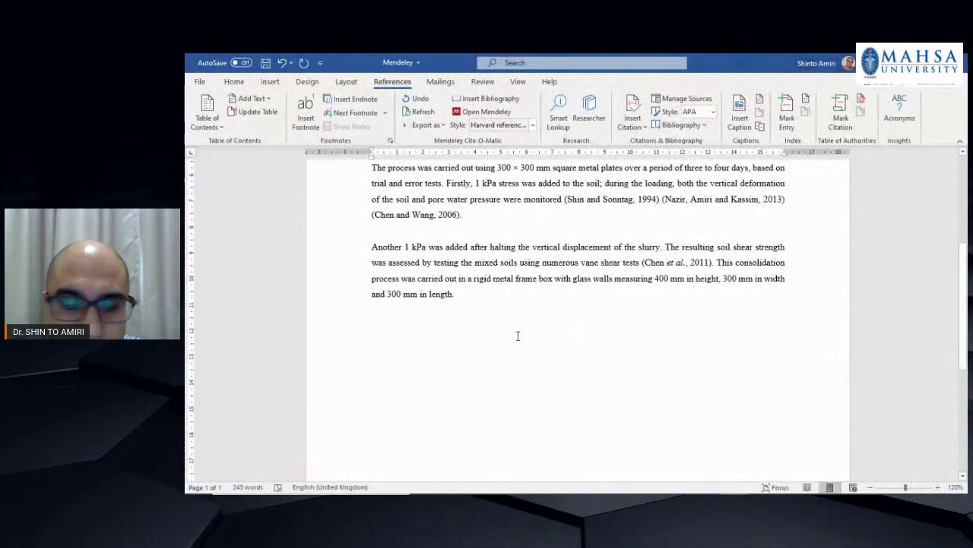
pyautogui.click(517, 335)
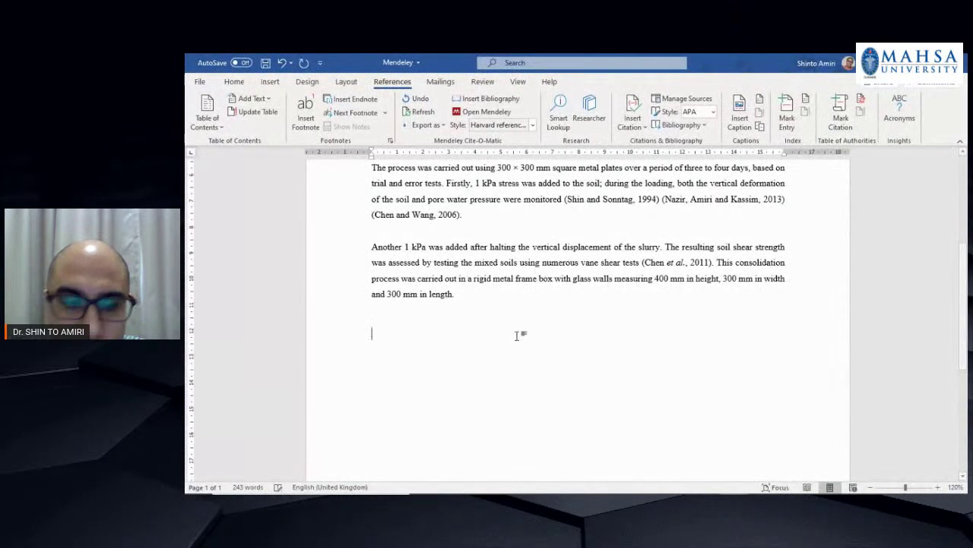
pyautogui.hotkey('ctrl', 'v')
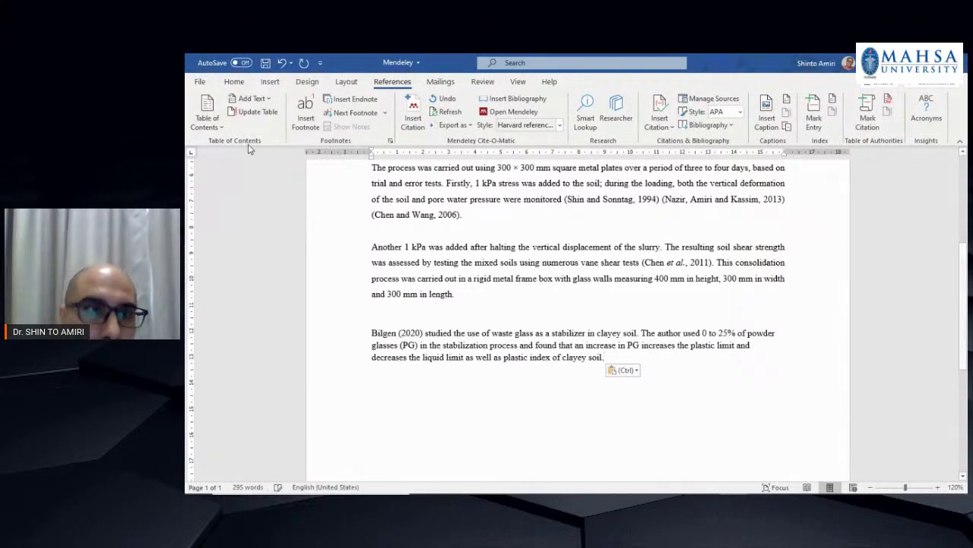
# Apply the existing body text formatting to the pasted waste glass passage with Format Painter.
pyautogui.click(234, 81)
pyautogui.click(220, 126)
pyautogui.moveTo(333, 330)
pyautogui.mouseDown()
pyautogui.moveTo(408, 432)
pyautogui.moveTo(408, 403)
pyautogui.mouseUp()
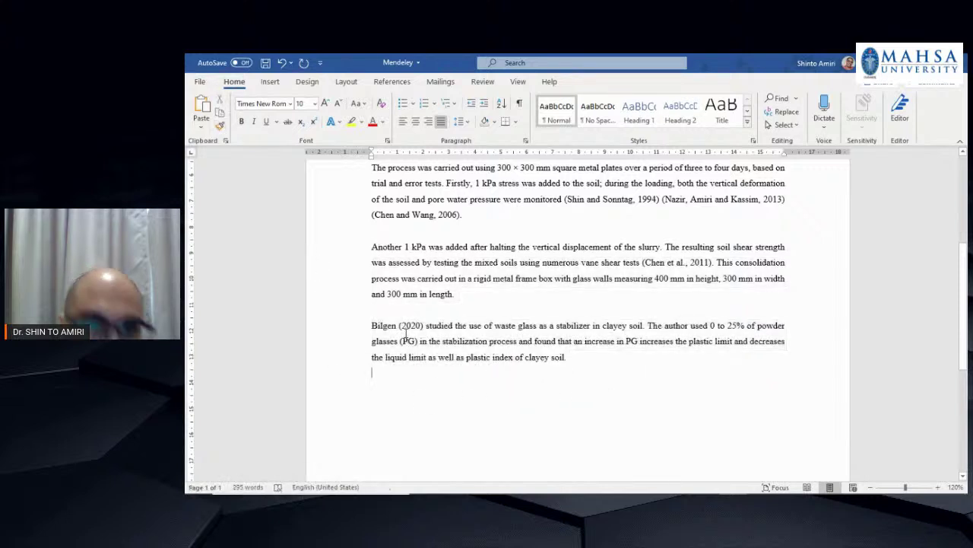
# Replace the author and year opening the waste glass passage with a different author's name, keeping the passage as its own paragraph.
pyautogui.moveTo(424, 327); pyautogui.dragTo(373, 326)
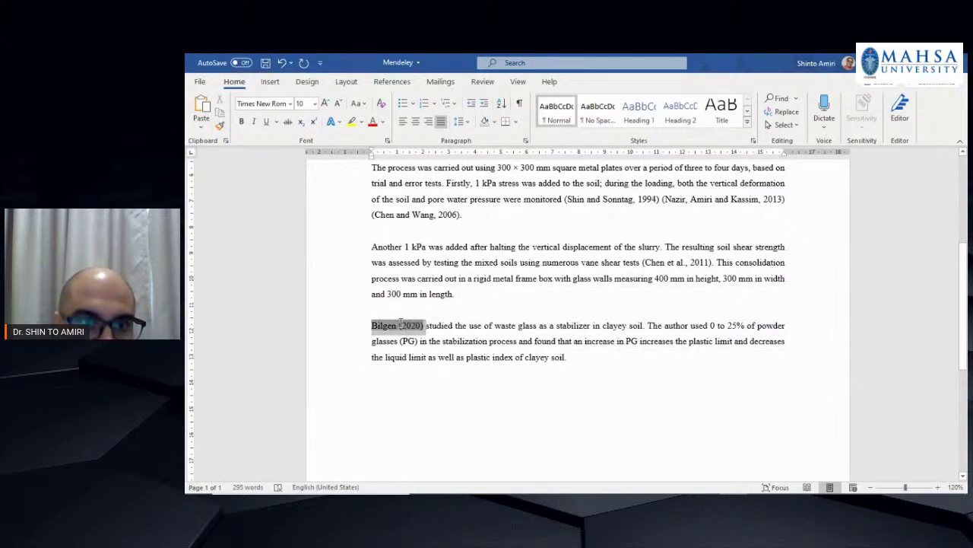
pyautogui.click(426, 330)
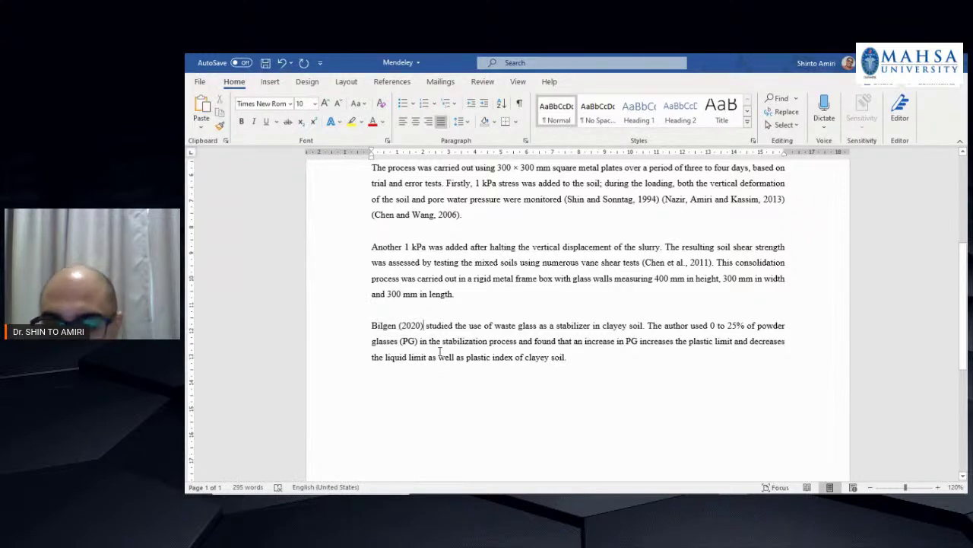
pyautogui.press('BackSpace')
pyautogui.press('BackSpace')
pyautogui.press('BackSpace')
pyautogui.press('BackSpace')
pyautogui.press('BackSpace')
pyautogui.press('BackSpace')
pyautogui.press('BackSpace')
pyautogui.press('BackSpace')
pyautogui.press('BackSpace')
pyautogui.press('BackSpace')
pyautogui.press('BackSpace')
pyautogui.press('BackSpace')
pyautogui.press('BackSpace')
pyautogui.press('BackSpace')
pyautogui.press('BackSpace')
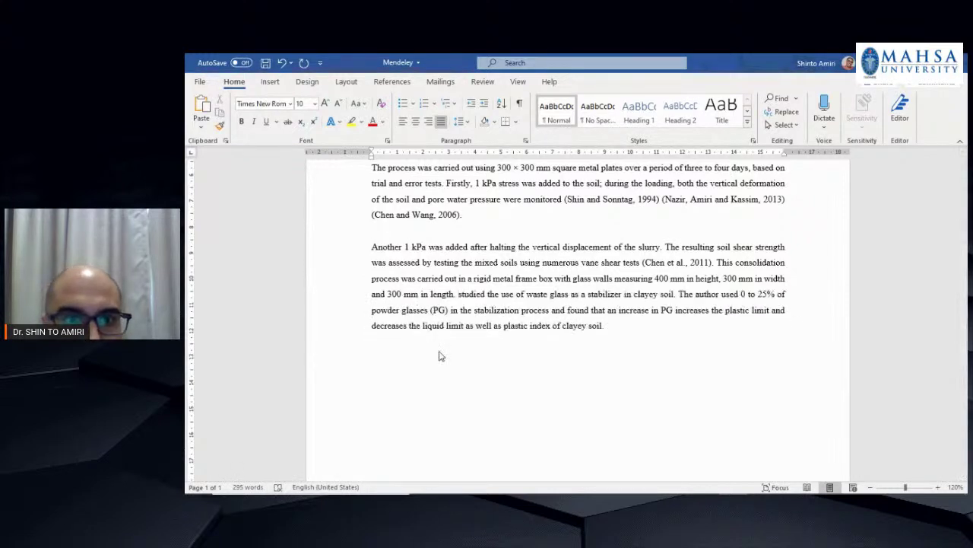
pyautogui.press('Return')
pyautogui.press('Return')
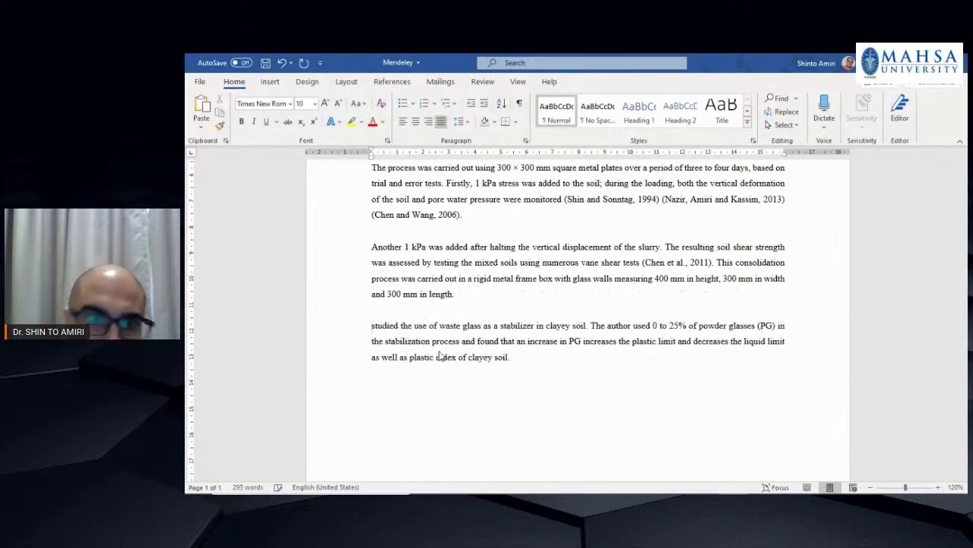
pyautogui.write('Shin To')
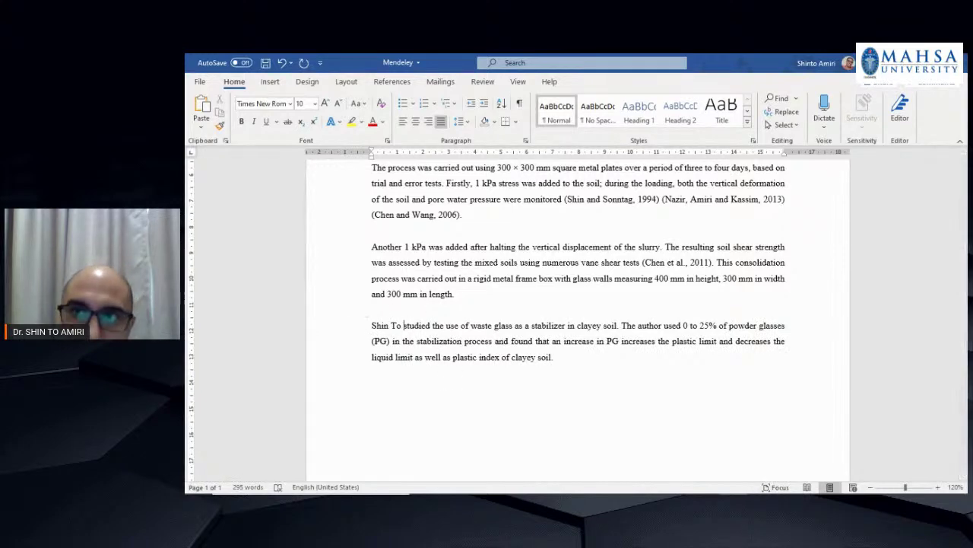
# Switch to Google Scholar in the browser and search for the author's full name in quotation marks.
pyautogui.press('super+Down')
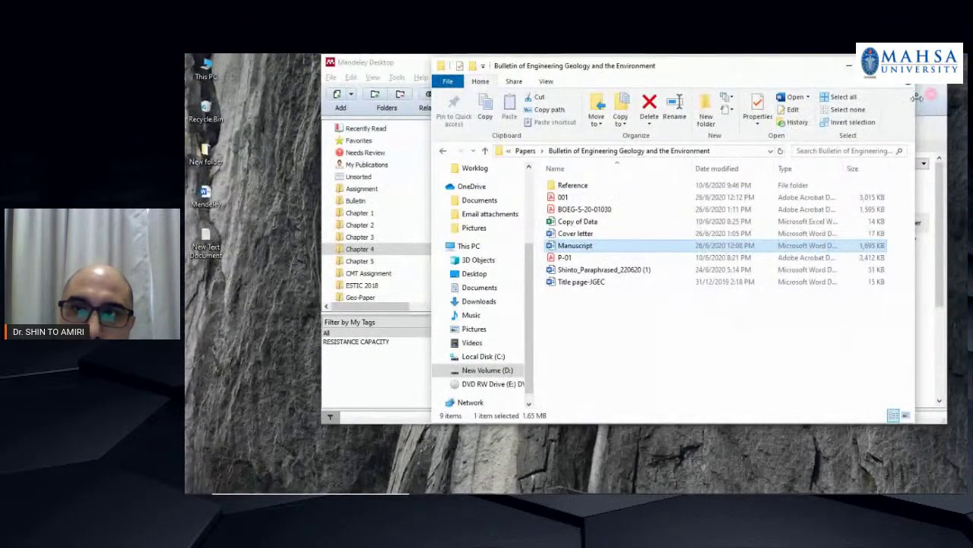
pyautogui.click(848, 65)
pyautogui.moveTo(477, 481)
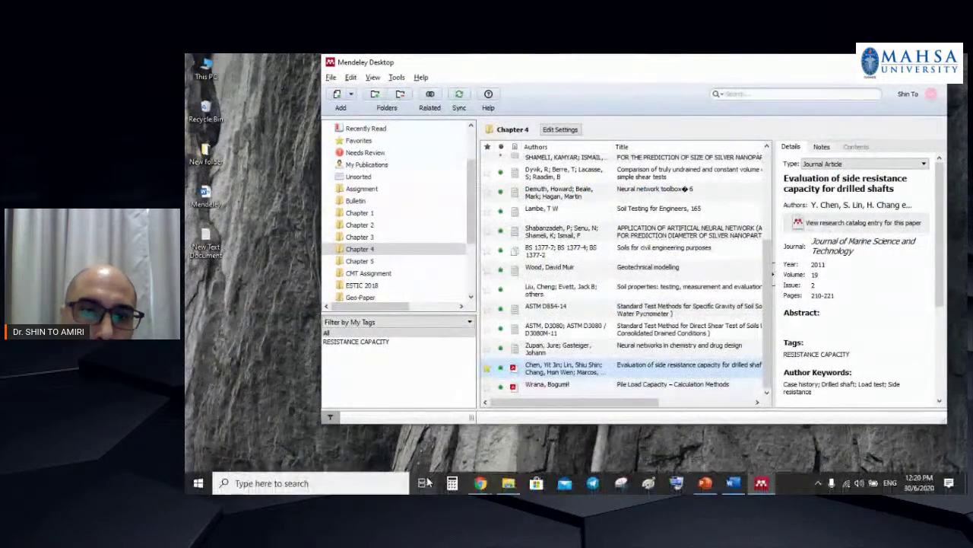
pyautogui.click(432, 419)
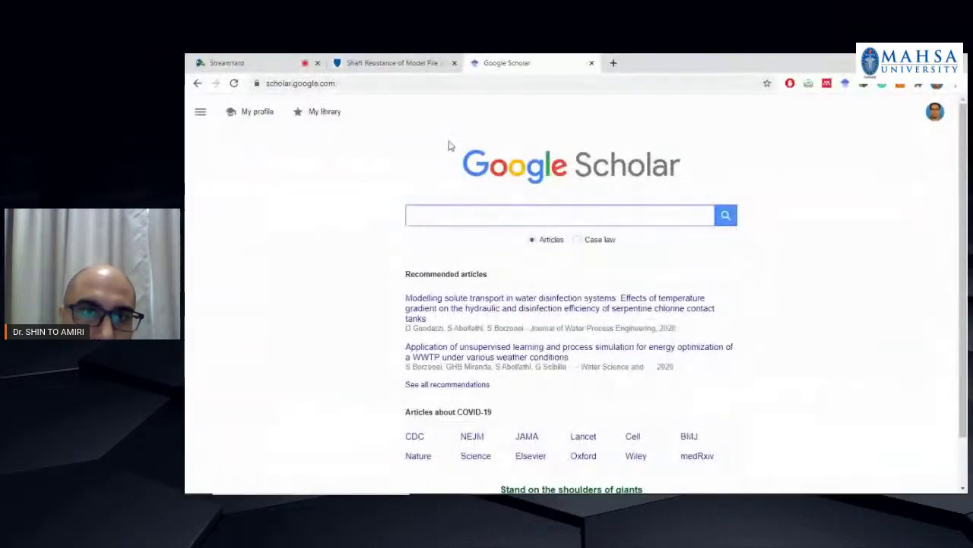
pyautogui.write('shi')
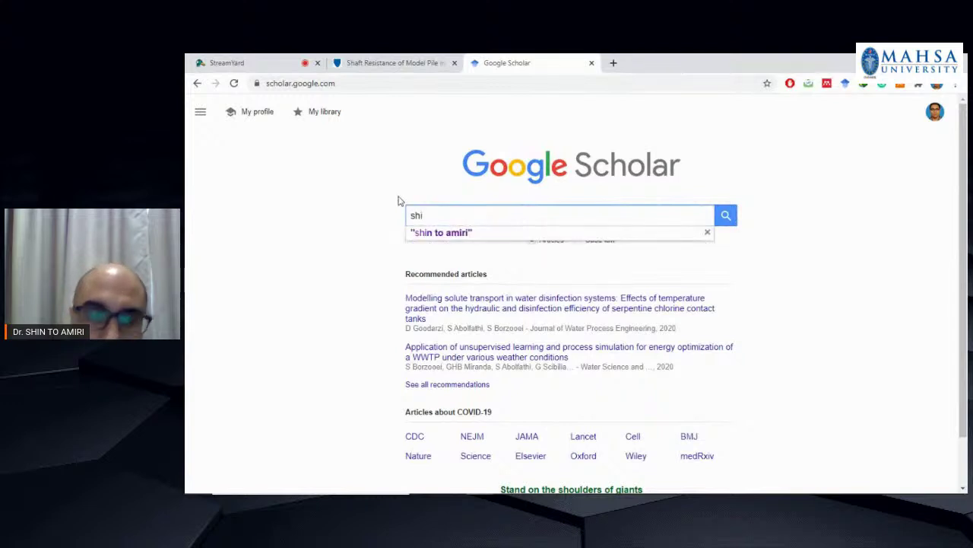
pyautogui.press('Down')
pyautogui.press('Return')
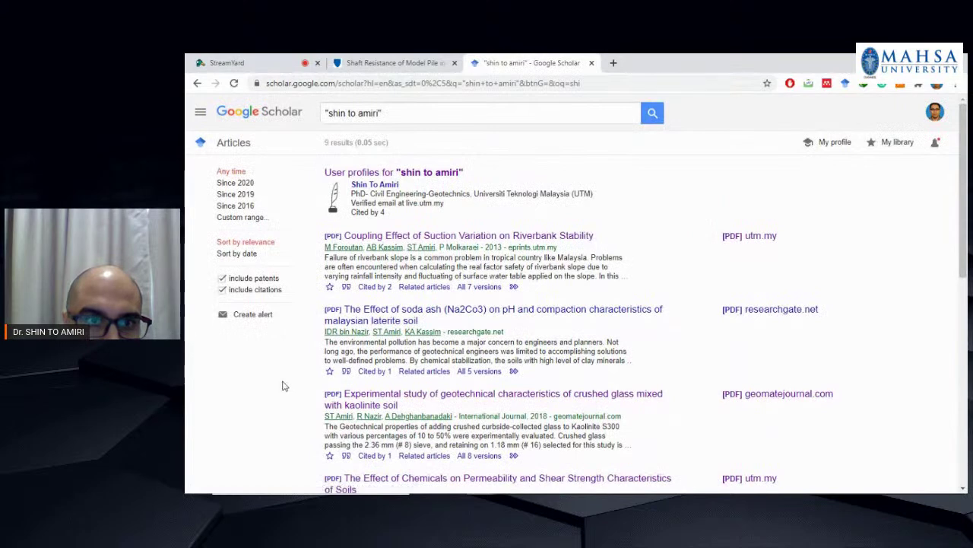
# Open the BibTeX citation of the 2020 article "Unit composite friction coefficient of model pile floated in kaolin clay reinforced by recycled crushed glass under uplift loading".
pyautogui.scroll(-3, 282, 386)
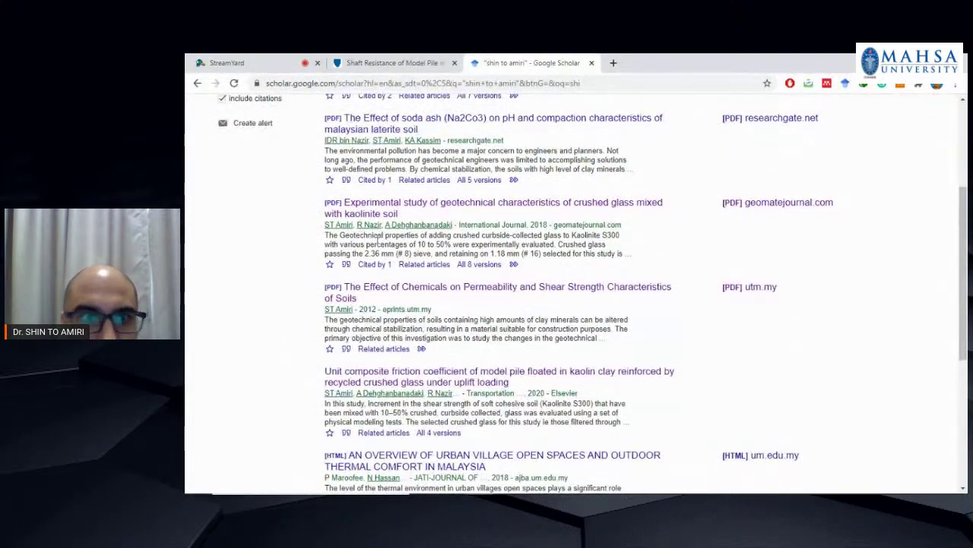
pyautogui.scroll(-3, 280, 272)
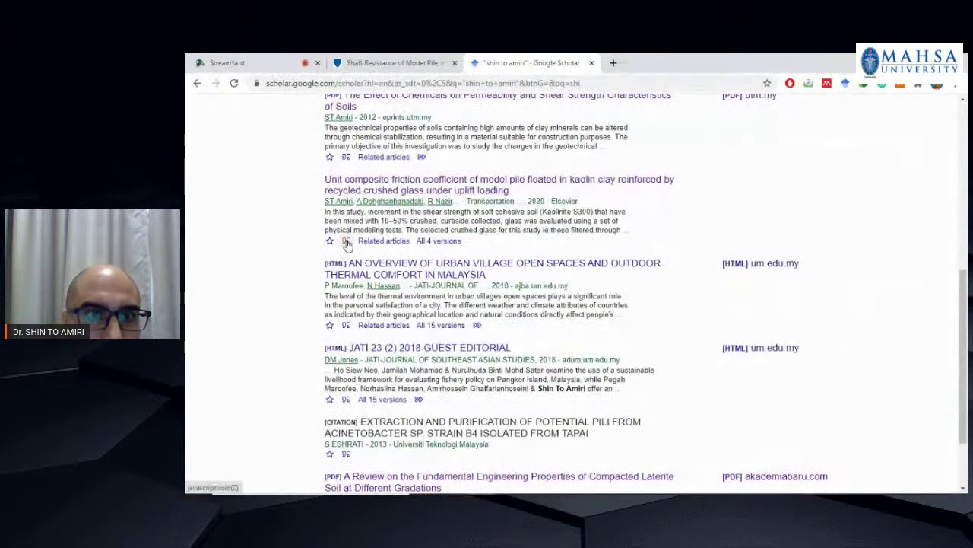
pyautogui.click(346, 240)
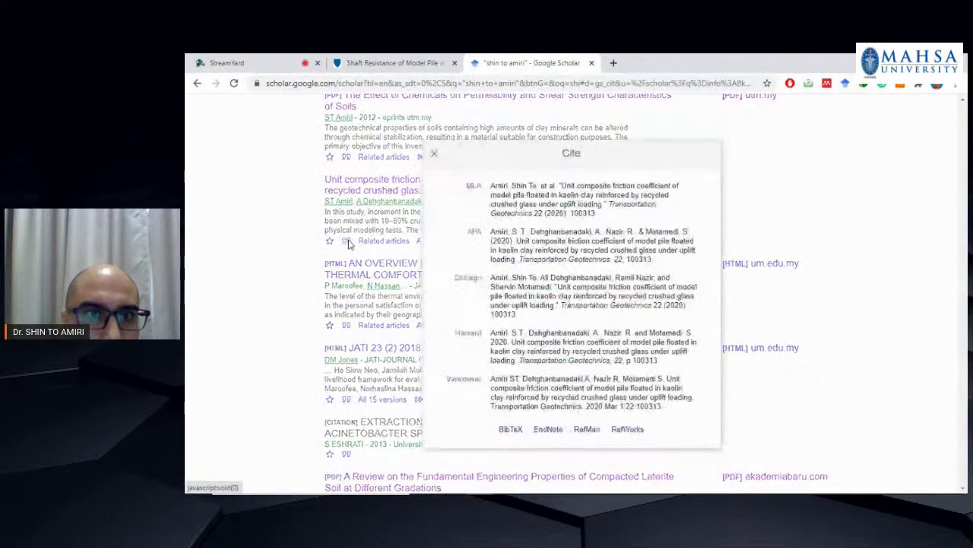
pyautogui.click(510, 429)
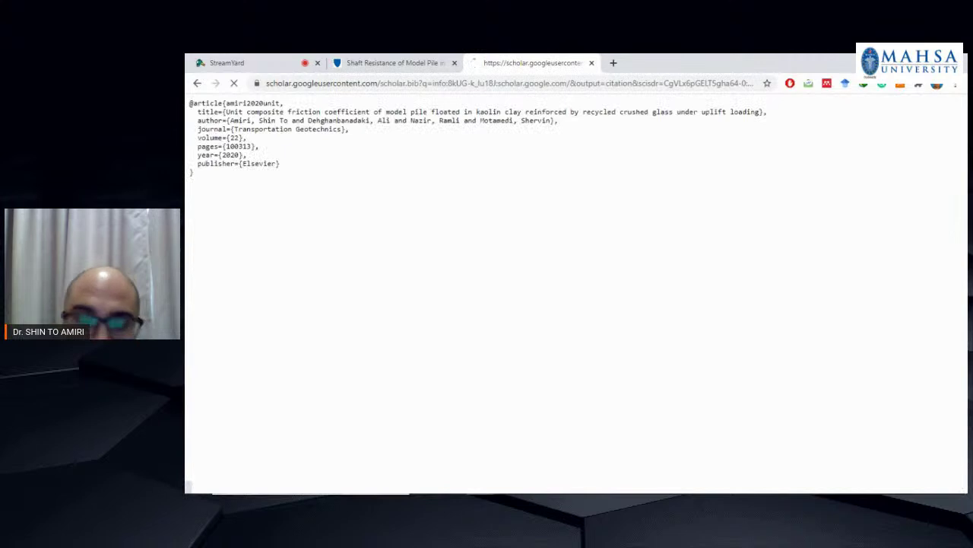
# Create a new text document on the desktop, name it with the author's name and open it in Notepad.
pyautogui.press('super+d')
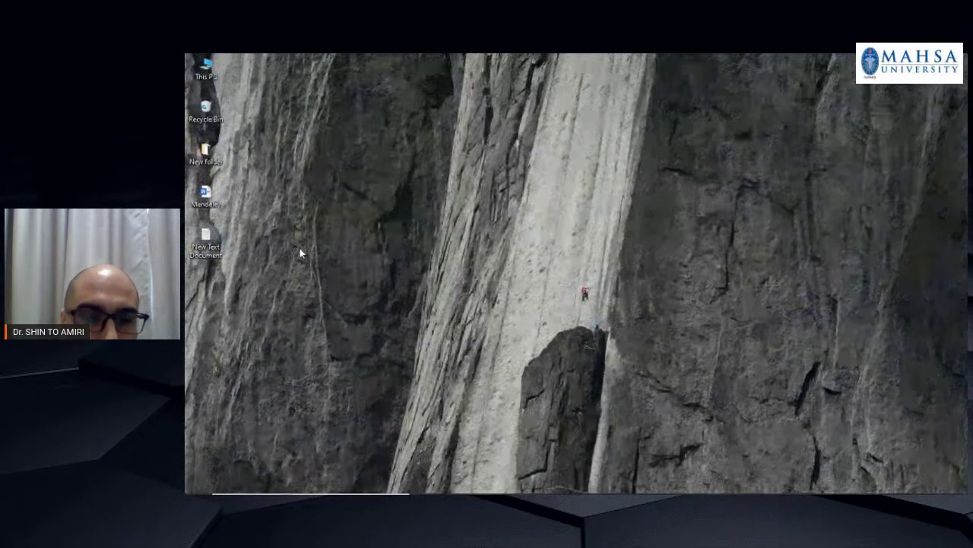
pyautogui.rightClick(277, 196)
pyautogui.moveTo(307, 319)
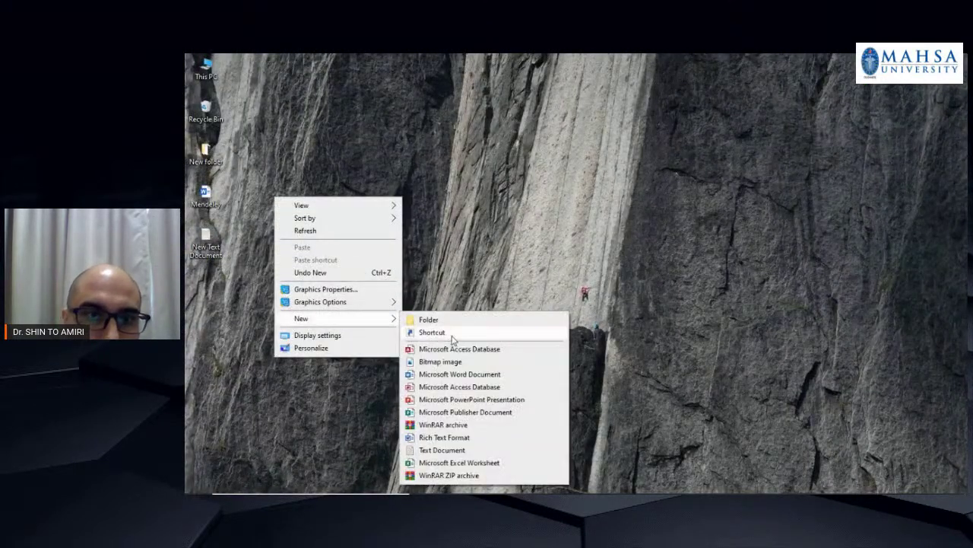
pyautogui.click(443, 448)
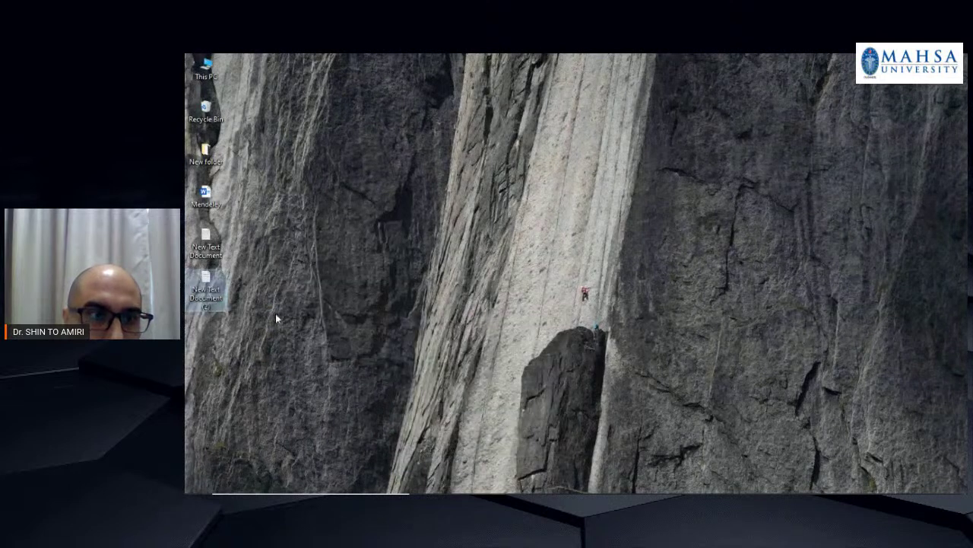
pyautogui.click(221, 289)
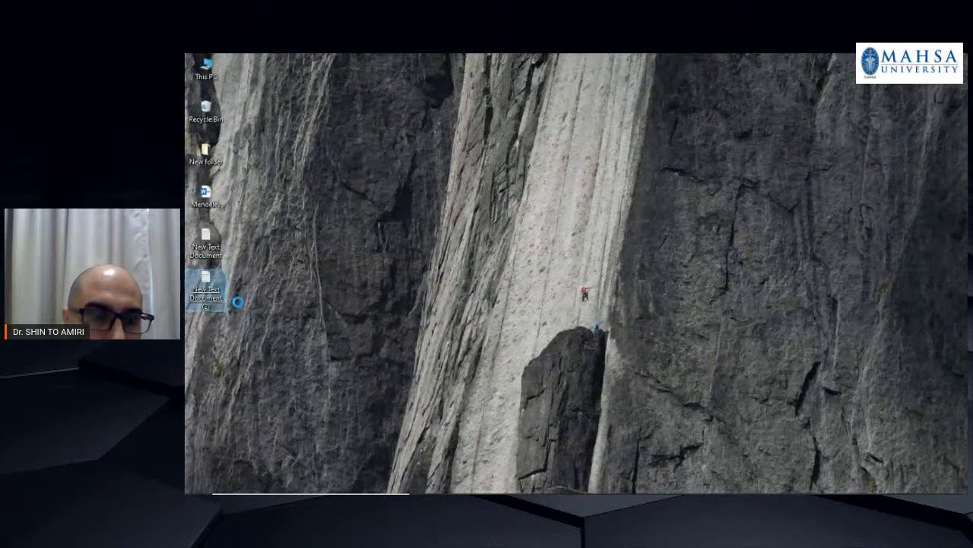
pyautogui.rightClick(220, 298)
pyautogui.click(269, 462)
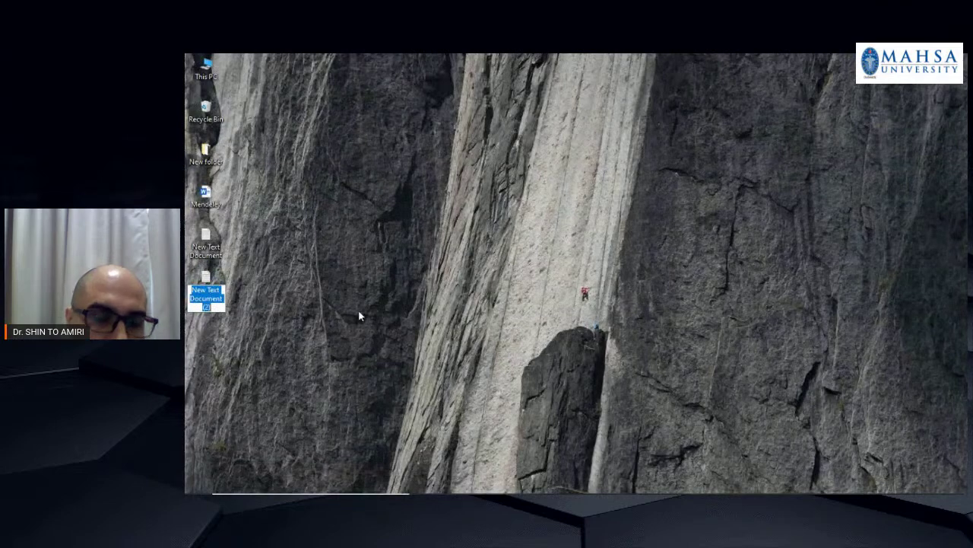
pyautogui.write('Shin To')
pyautogui.press('Return')
pyautogui.press('Return')
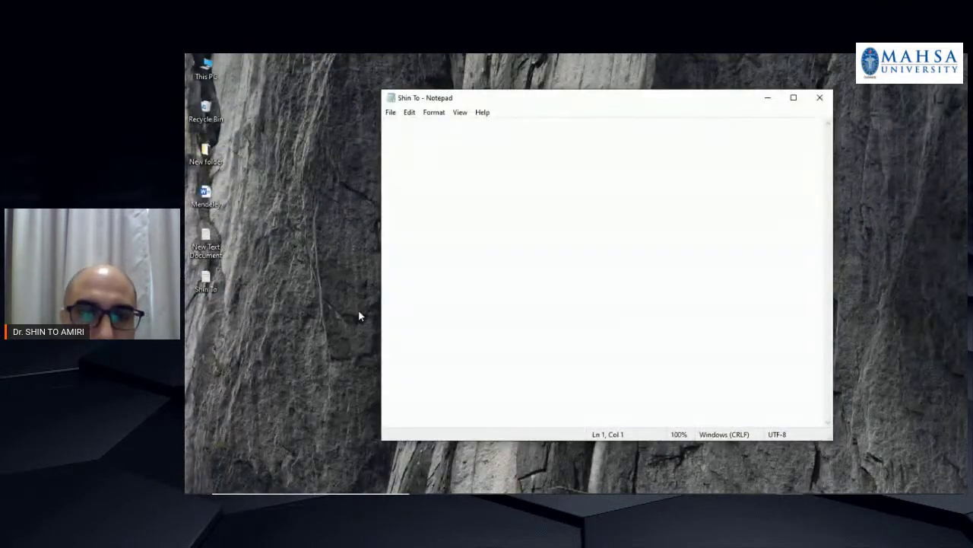
# Copy the whole BibTeX entry from the browser into the empty text file, then close the file with its changes saved.
pyautogui.hotkey('alt', 'Tab')
pyautogui.hotkey('ctrl', 'a')
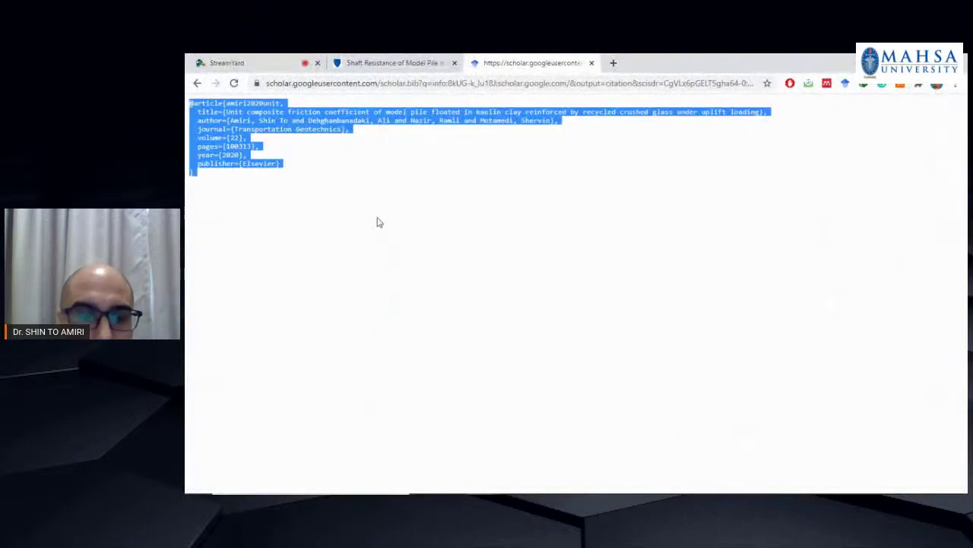
pyautogui.hotkey('ctrl', 'c')
pyautogui.hotkey('alt', 'Tab')
pyautogui.hotkey('ctrl', 'v')
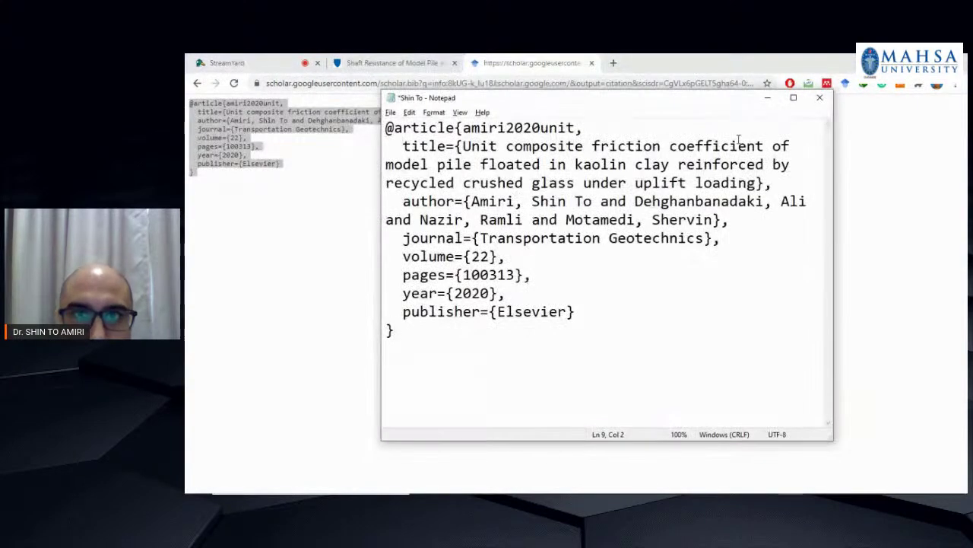
pyautogui.click(825, 94)
pyautogui.click(545, 284)
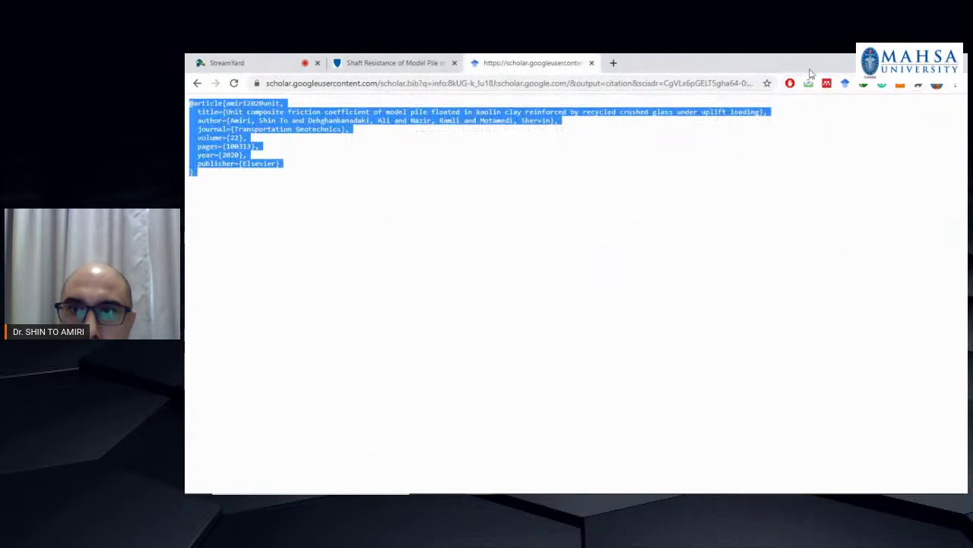
# Close the BibTeX page, import the saved text file into Mendeley's "Mendeley 30-06" folder and review the imported reference's details.
pyautogui.click(591, 63)
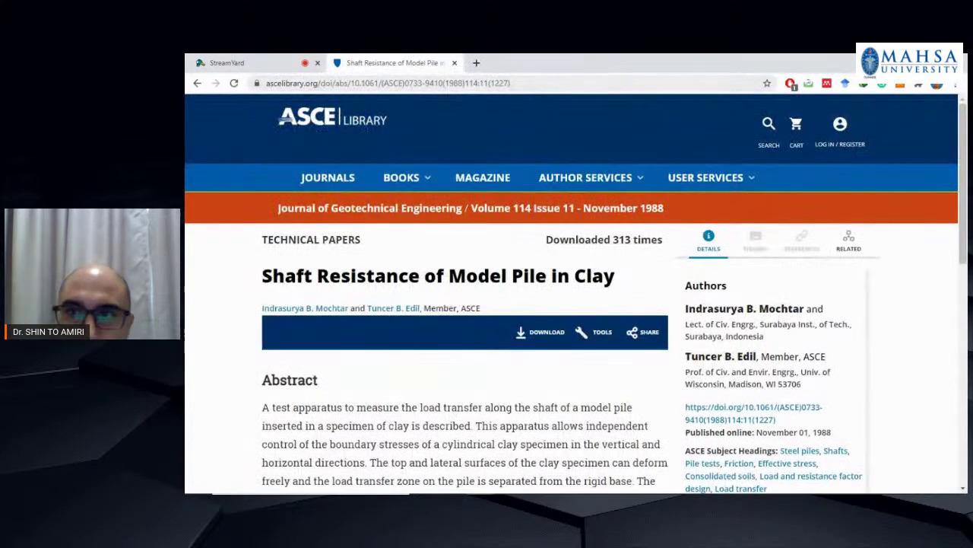
pyautogui.click(902, 62)
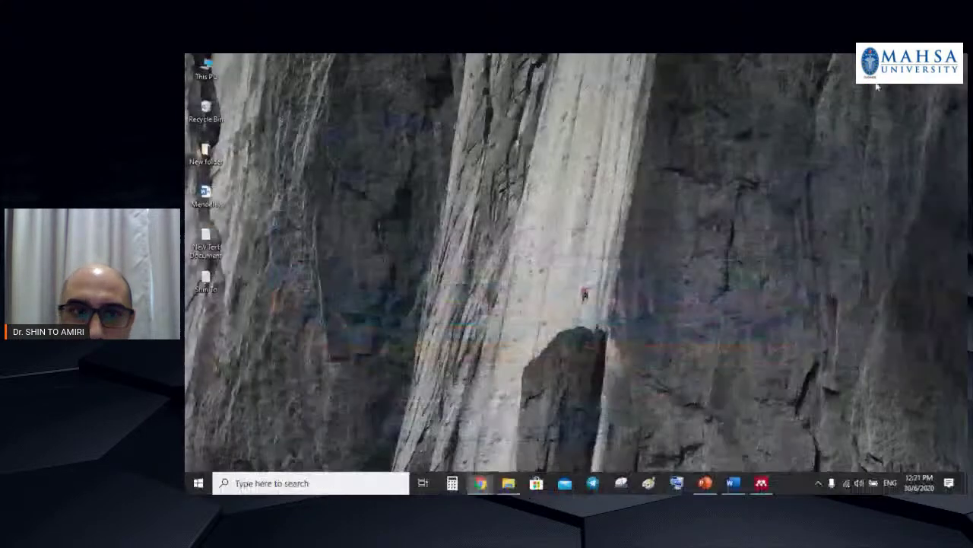
pyautogui.click(761, 483)
pyautogui.scroll(-3, 411, 262)
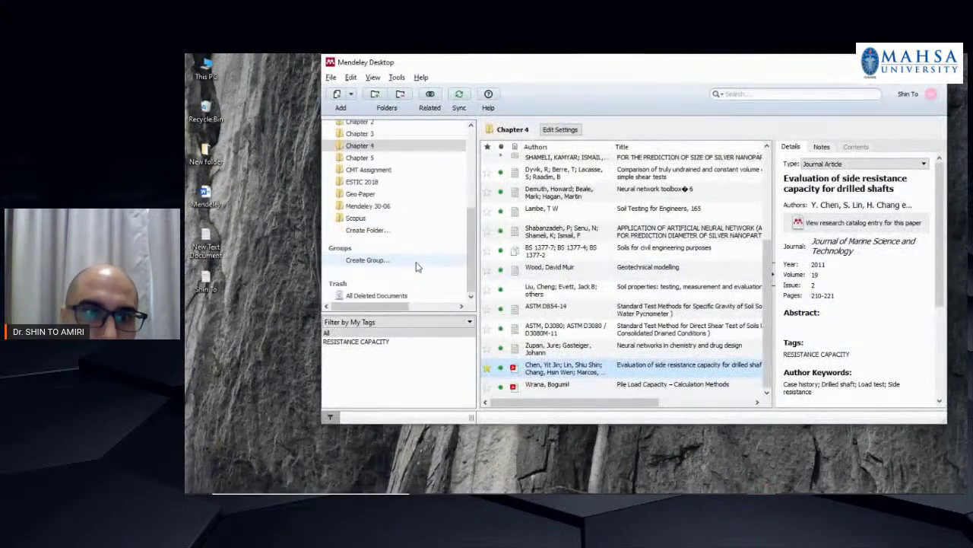
pyautogui.click(368, 205)
pyautogui.moveTo(232, 277); pyautogui.dragTo(508, 248)
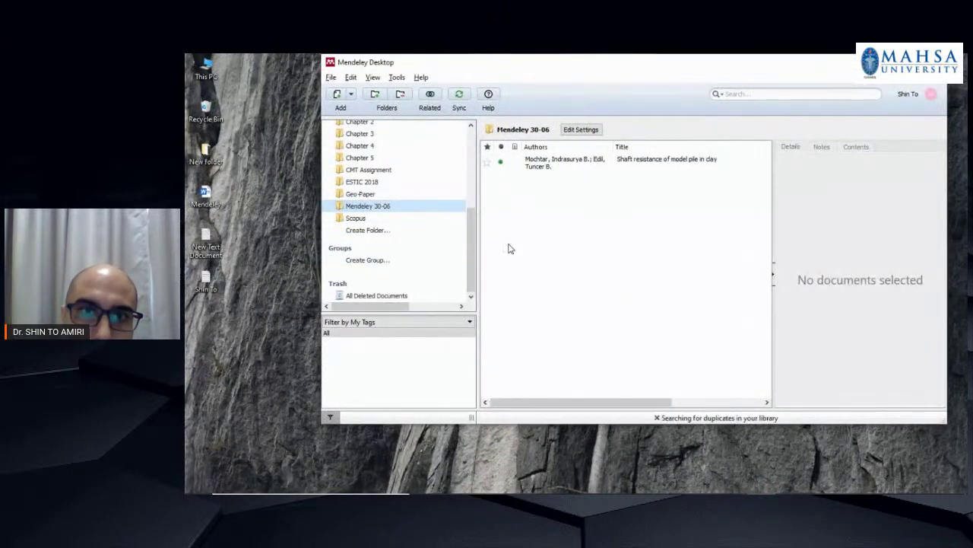
pyautogui.click(578, 188)
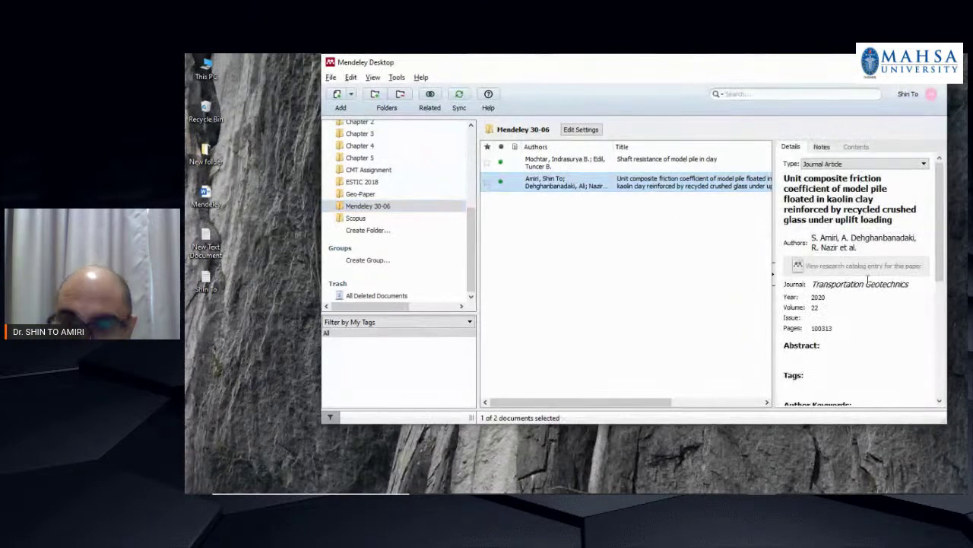
pyautogui.scroll(-3, 833, 287)
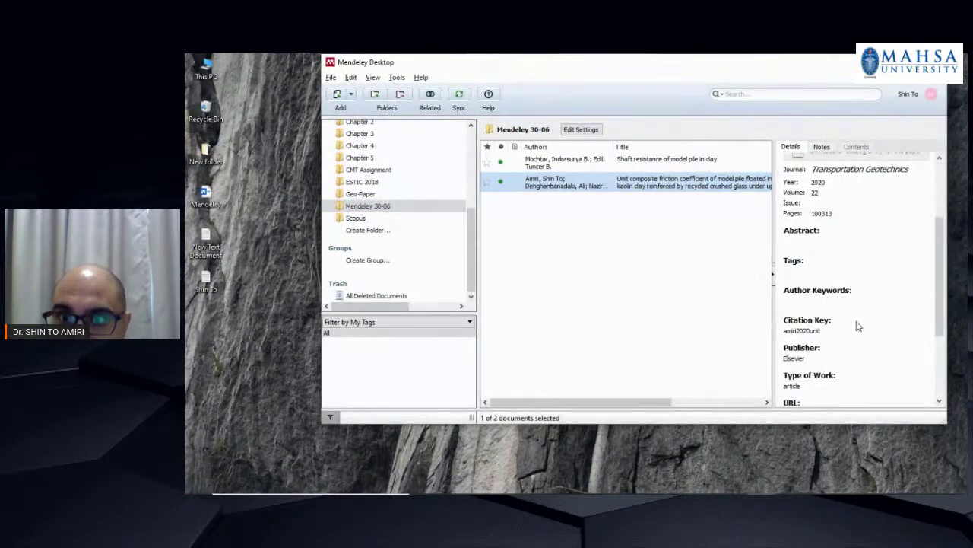
pyautogui.scroll(-3, 818, 297)
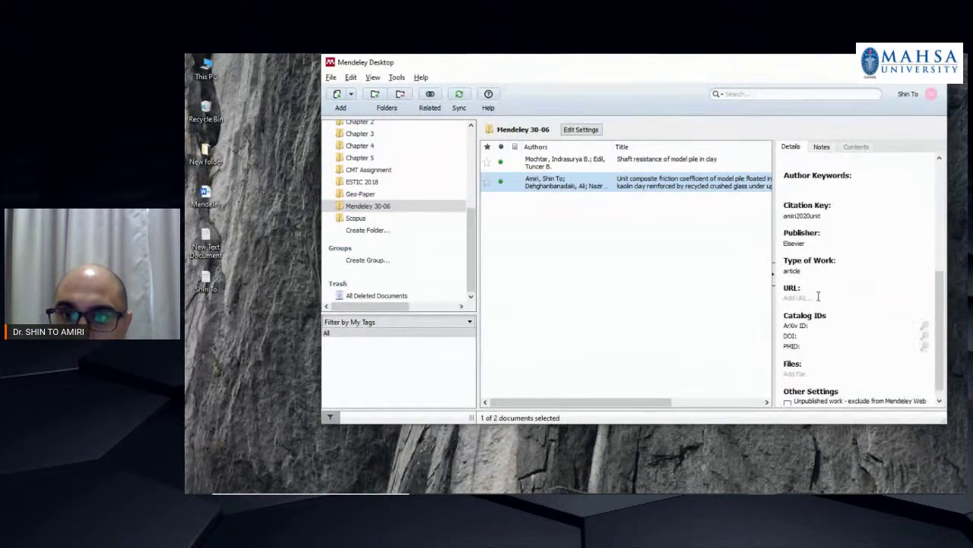
pyautogui.scroll(5, 836, 282)
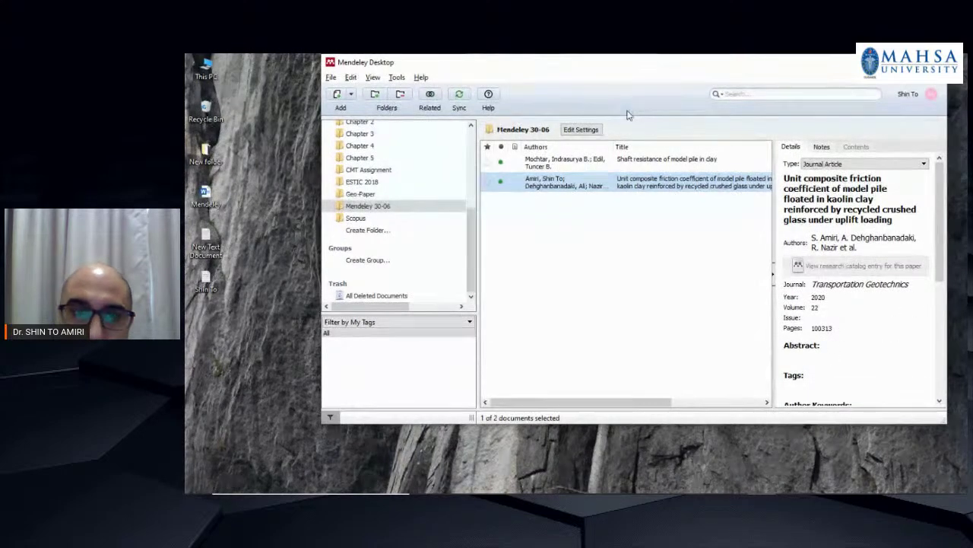
# Switch to the Word document and delete the author's name that opens the waste glass passage.
pyautogui.click(723, 483)
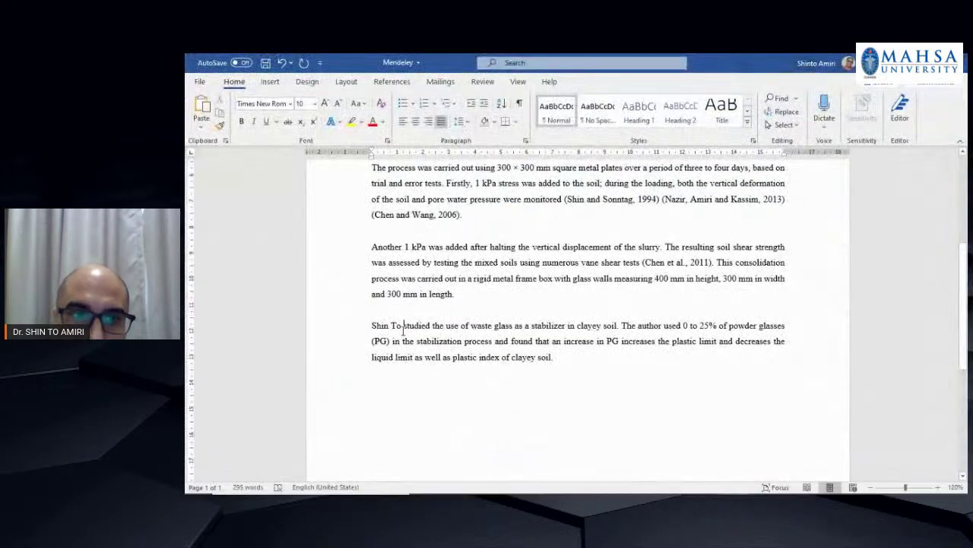
pyautogui.press('BackSpace')
pyautogui.press('BackSpace')
pyautogui.press('BackSpace')
pyautogui.press('BackSpace')
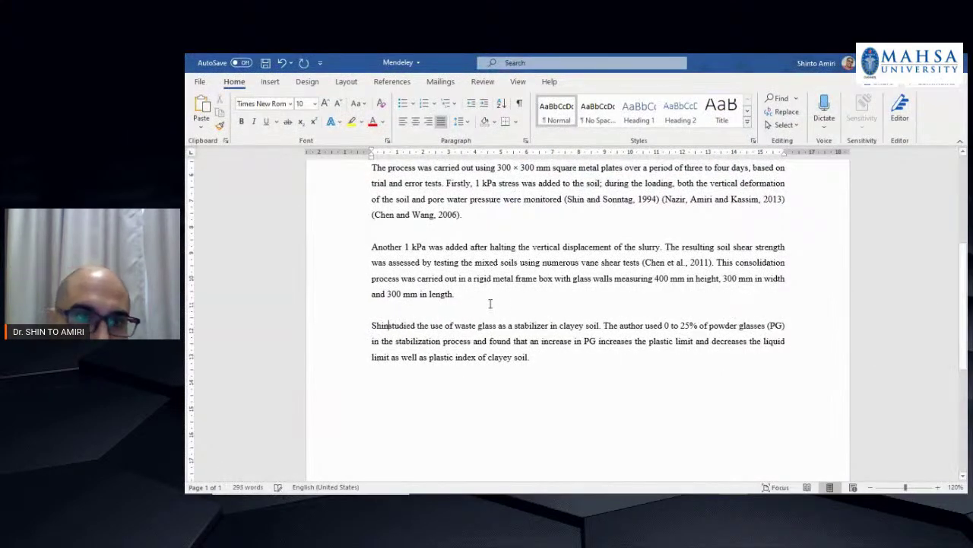
pyautogui.write('To')
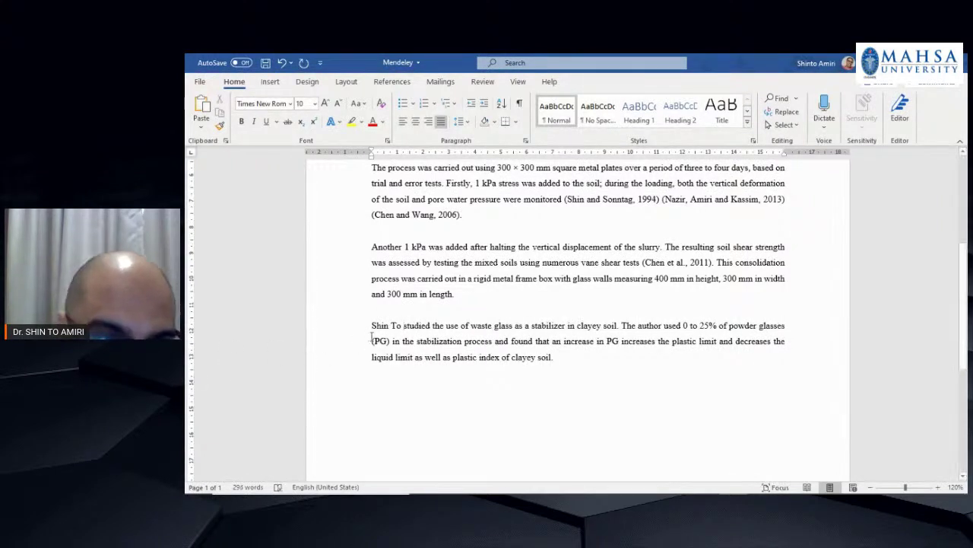
pyautogui.moveTo(372, 325); pyautogui.dragTo(402, 328)
pyautogui.click(398, 325)
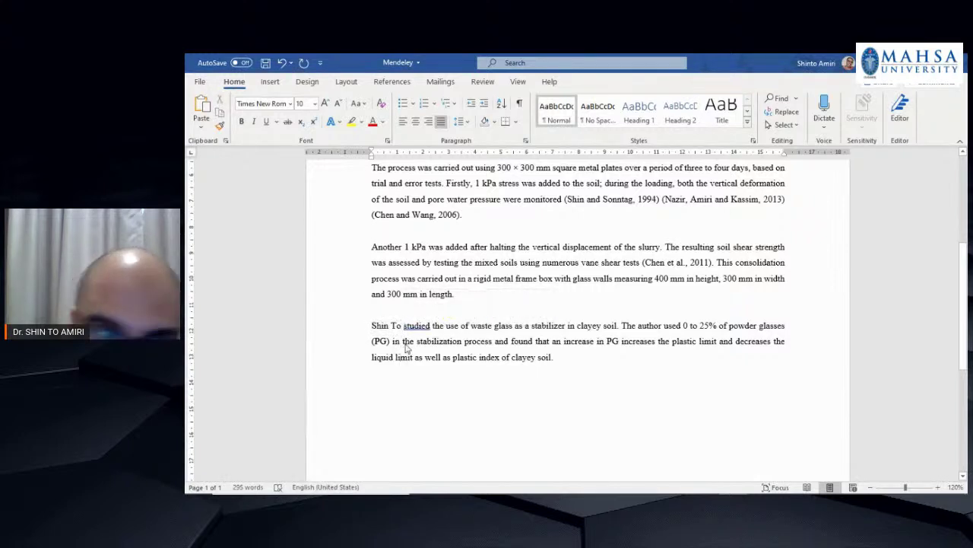
pyautogui.press('BackSpace')
pyautogui.press('BackSpace')
pyautogui.press('BackSpace')
pyautogui.press('BackSpace')
pyautogui.press('BackSpace')
pyautogui.press('BackSpace')
pyautogui.press('BackSpace')
pyautogui.press('BackSpace')
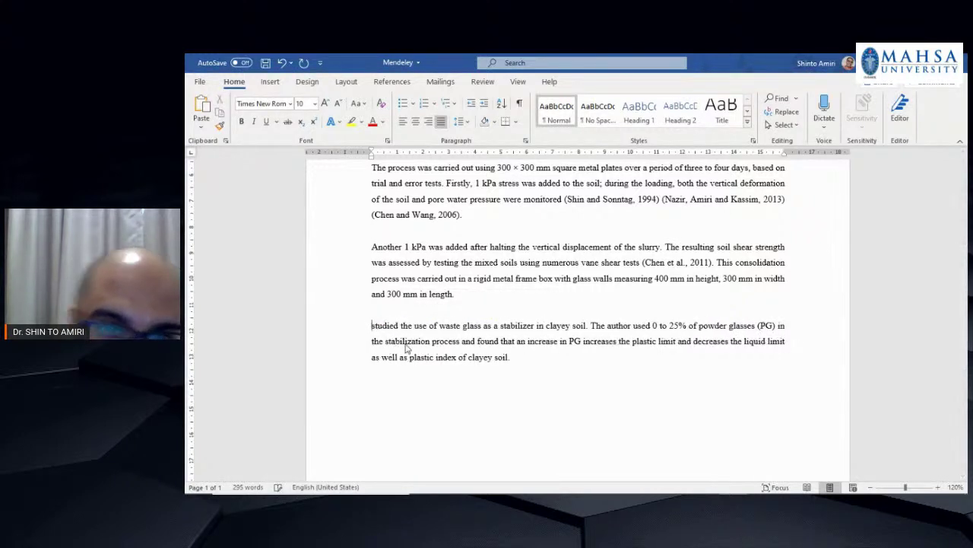
# Insert a Mendeley citation of the imported 2020 article at the start of the waste glass passage and save the document.
pyautogui.click(386, 81)
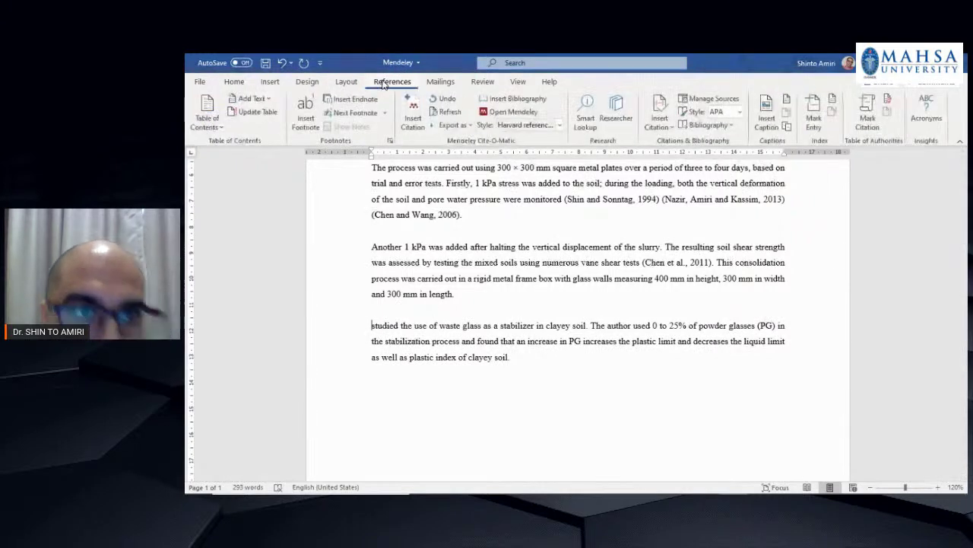
pyautogui.click(410, 124)
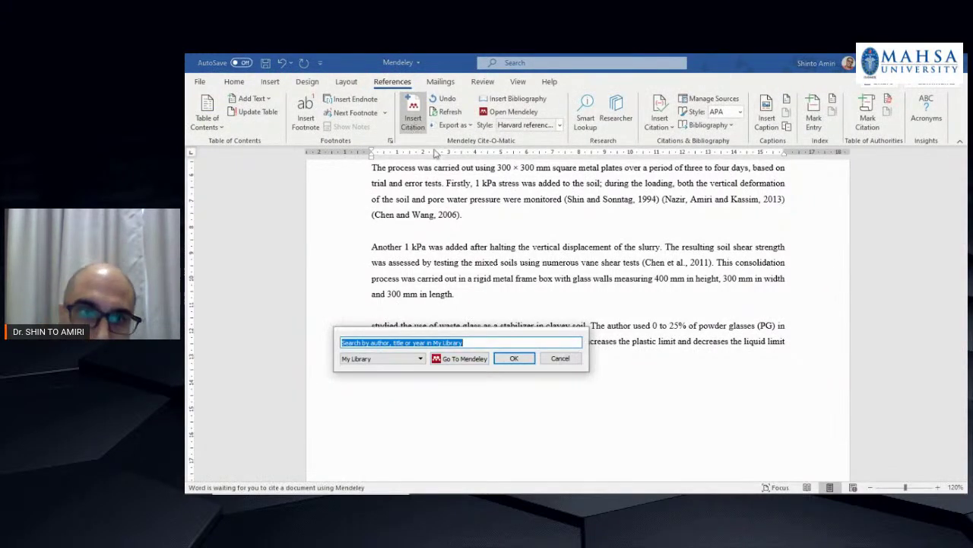
pyautogui.click(465, 359)
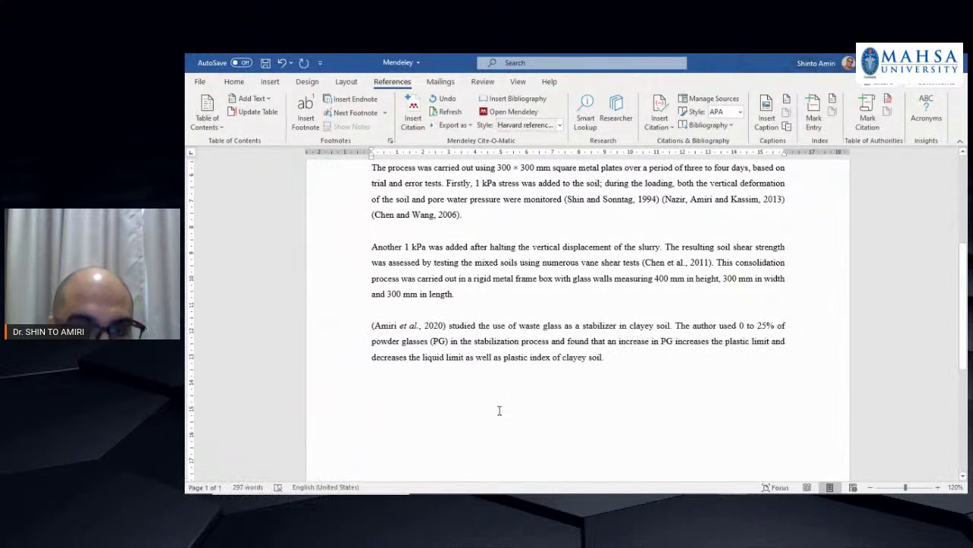
pyautogui.hotkey('ctrl', 's')
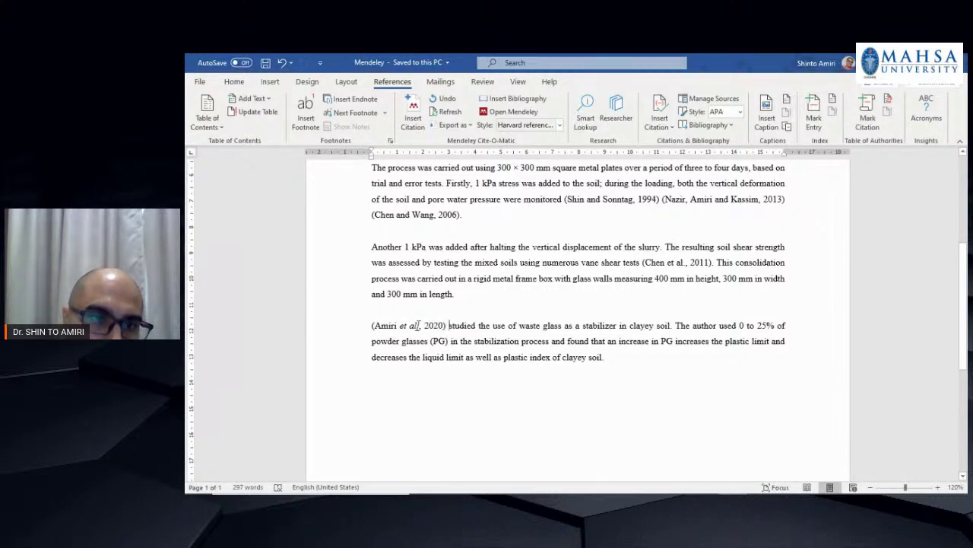
# Copy the waste glass passage without its citation and paste it as a separate paragraph below the original.
pyautogui.click(417, 325)
pyautogui.click(495, 379)
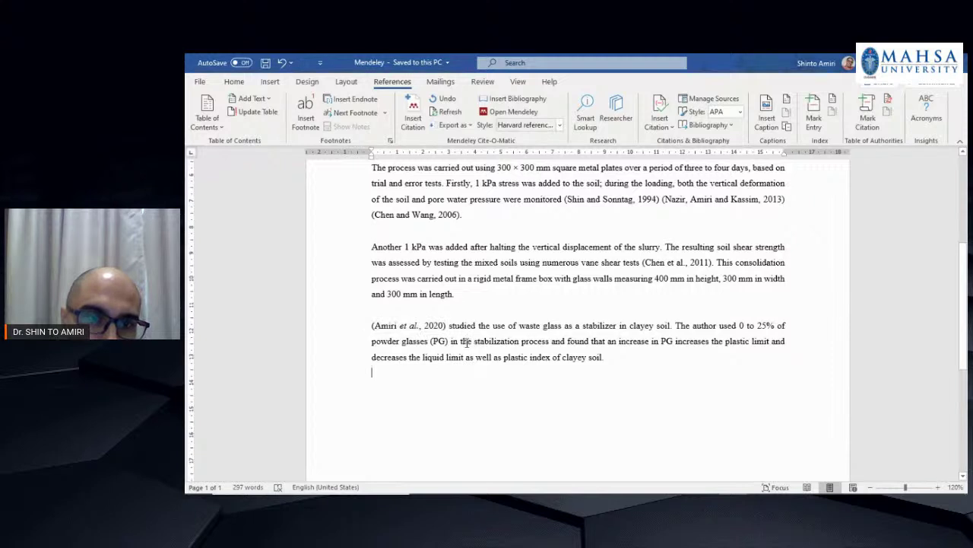
pyautogui.keyDown('shift'); pyautogui.click(603, 358); pyautogui.keyUp('shift')
pyautogui.hotkey('ctrl', 'c')
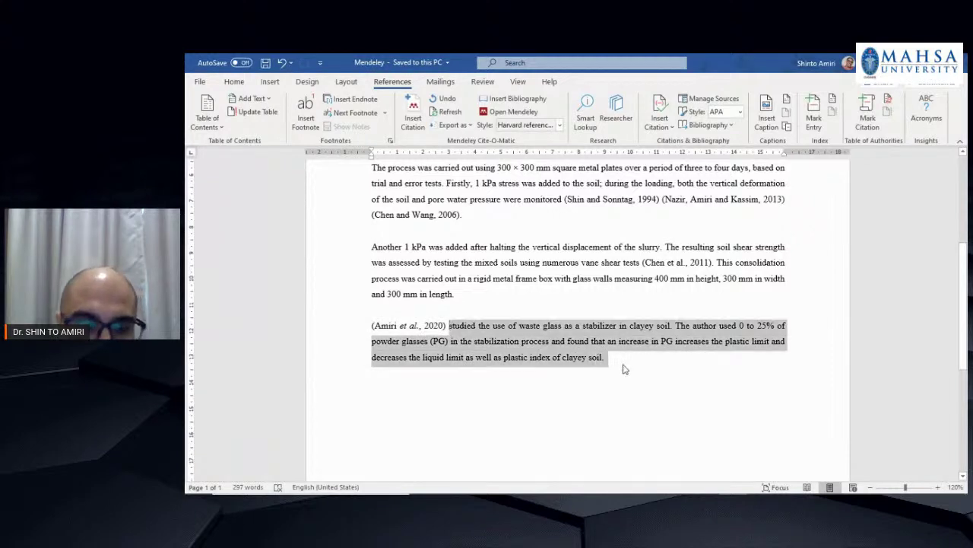
pyautogui.click(608, 378)
pyautogui.press('Return')
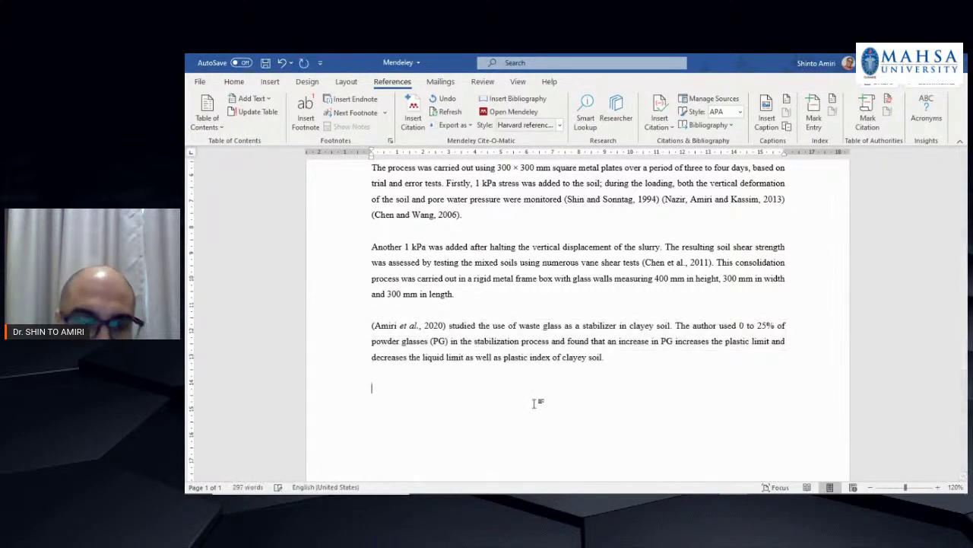
pyautogui.hotkey('ctrl', 'v')
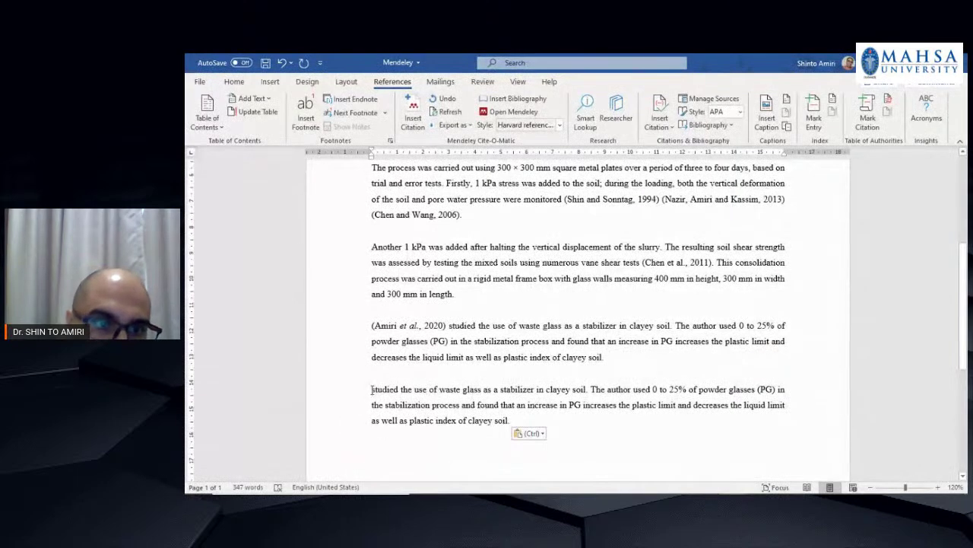
# Begin the pasted paragraph with a plain-text citation made of the author's surname followed by "et al., (2020)".
pyautogui.write('Amiri')
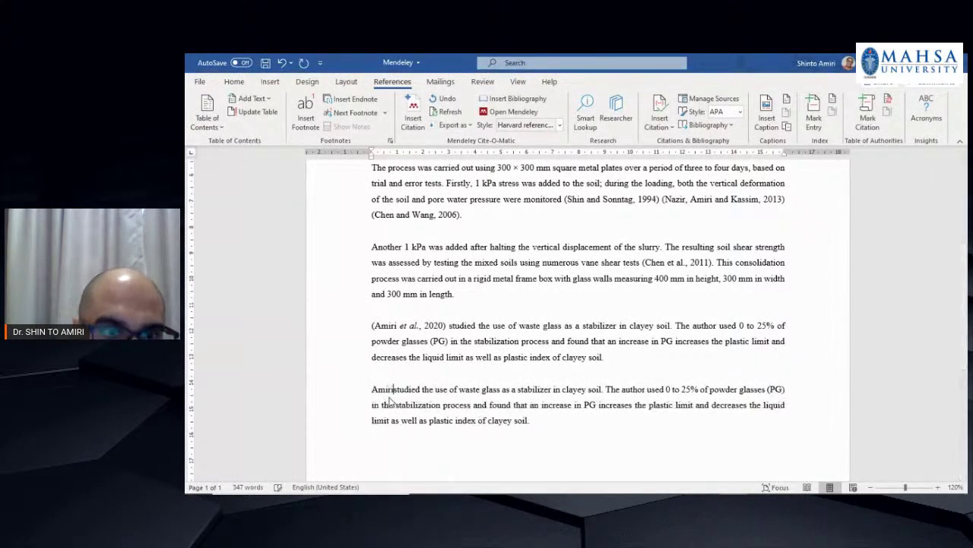
pyautogui.write(' et al. ,')
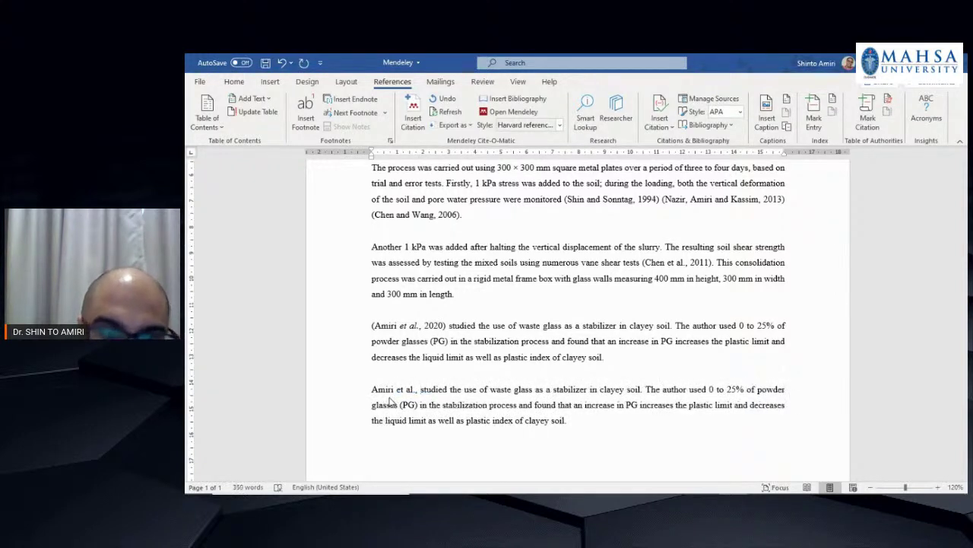
pyautogui.write('(')
pyautogui.write('2020')
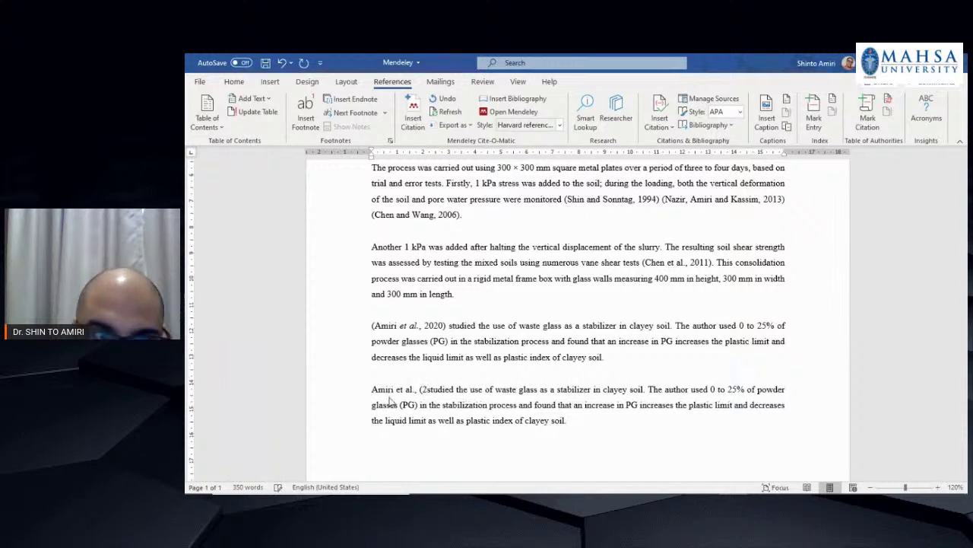
pyautogui.write(')')
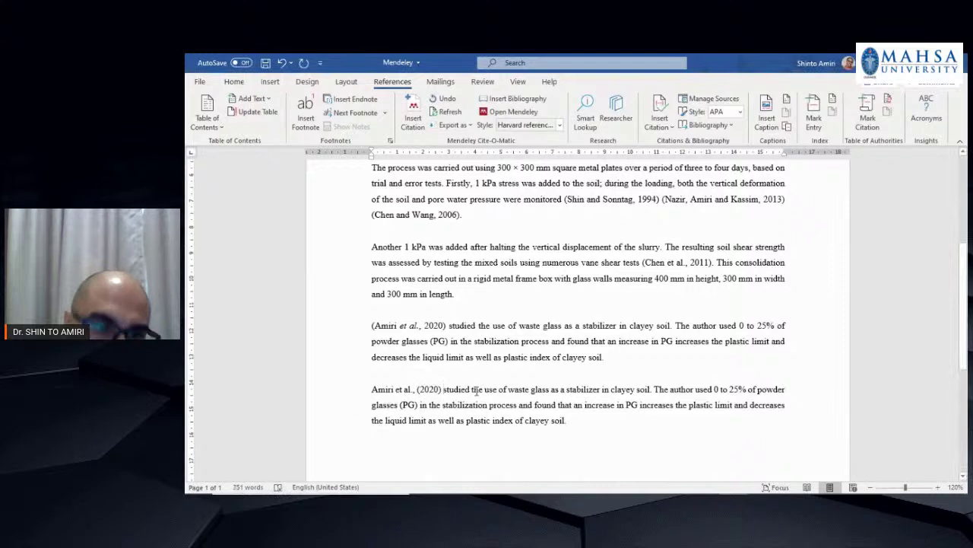
# Compare the two versions of the waste glass passage and delete the copy with the plain-text citation.
pyautogui.moveTo(371, 389); pyautogui.dragTo(572, 420)
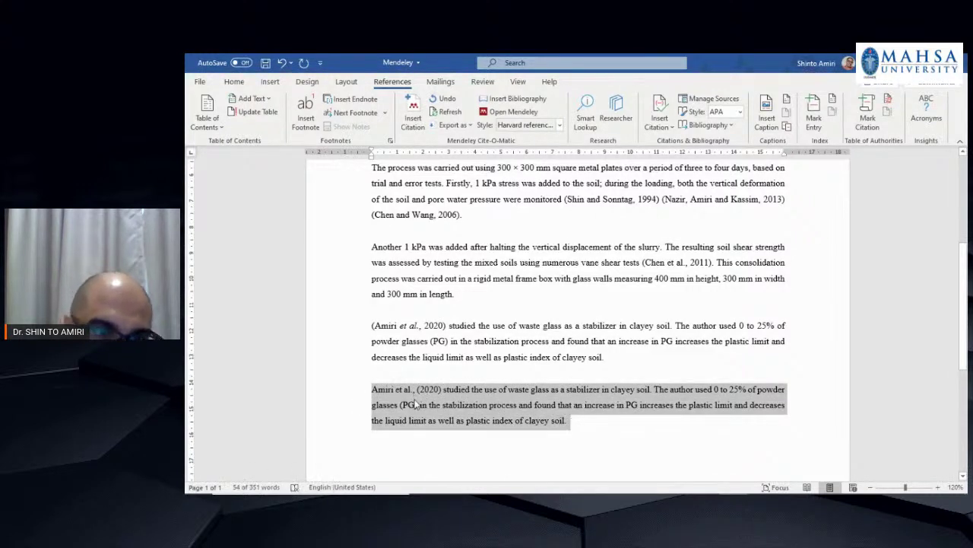
pyautogui.click(474, 405)
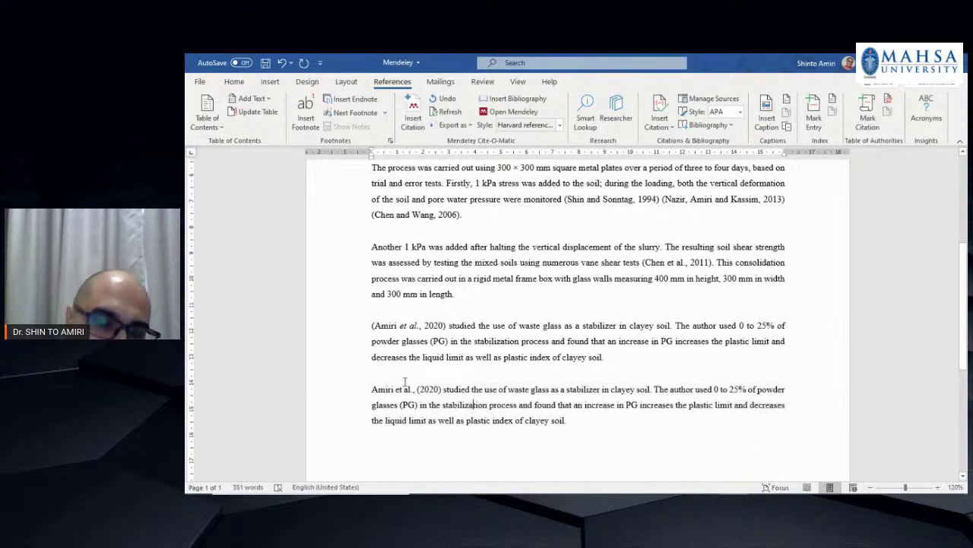
pyautogui.click(342, 329)
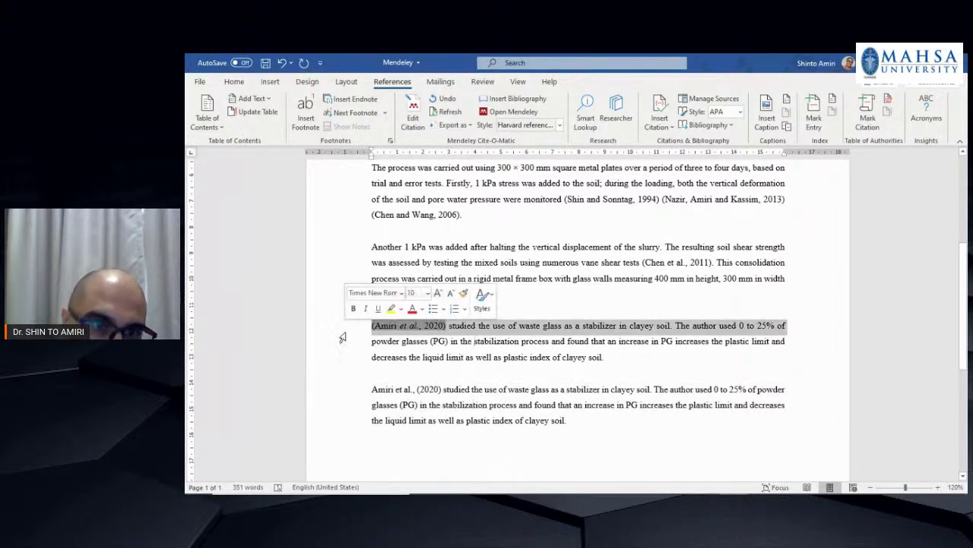
pyautogui.click(419, 366)
pyautogui.moveTo(355, 338); pyautogui.dragTo(350, 397)
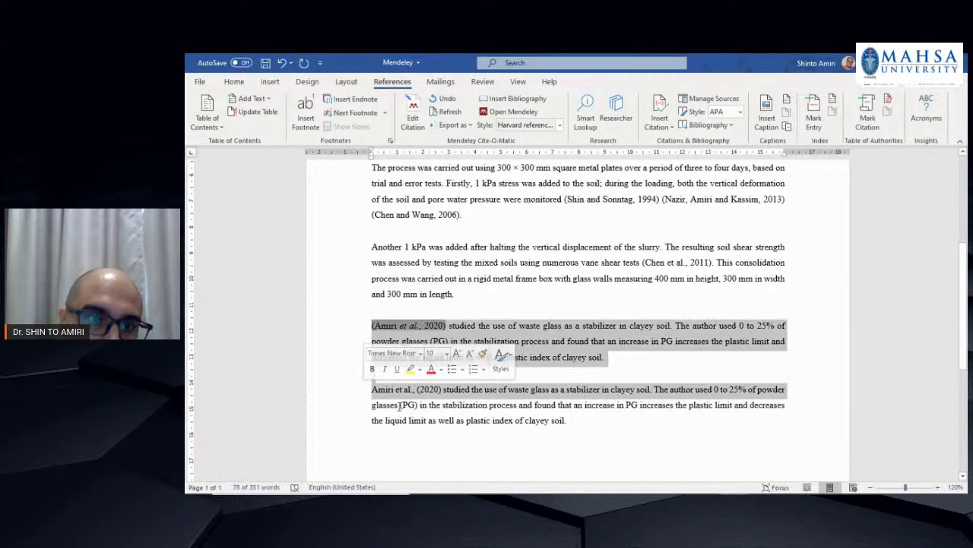
pyautogui.click(460, 359)
pyautogui.moveTo(568, 420); pyautogui.dragTo(370, 389)
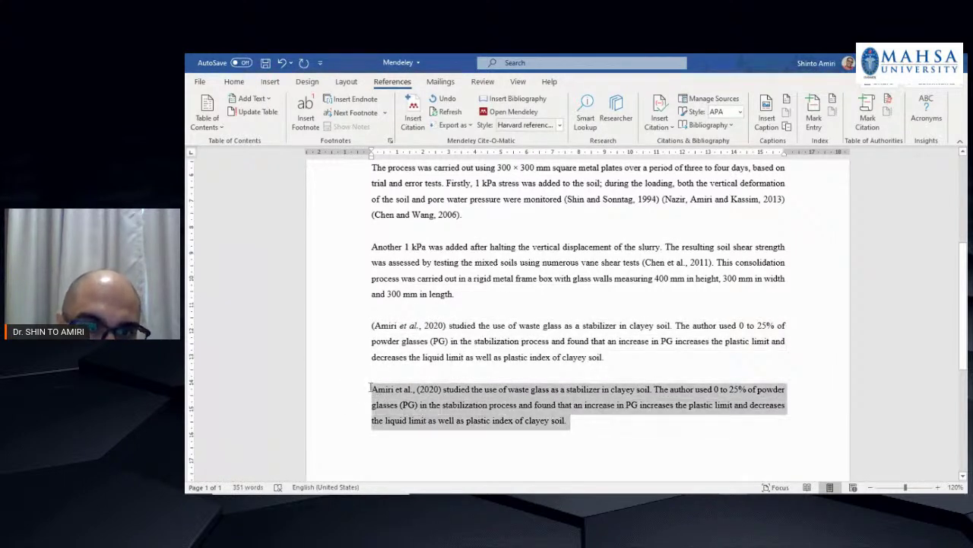
pyautogui.press('BackSpace')
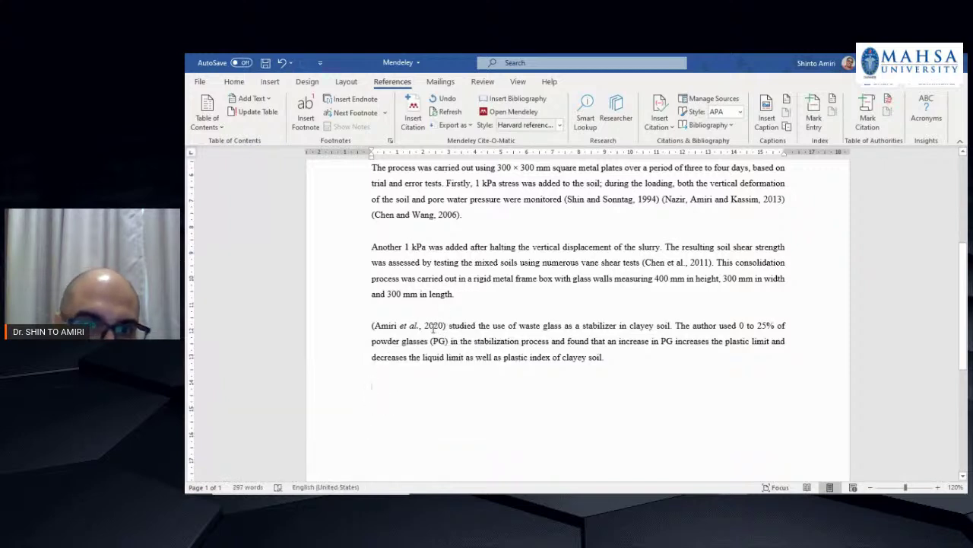
# Manually edit the Mendeley citation opening the waste glass passage, adding an opening parenthesis before 2020.
pyautogui.click(427, 327)
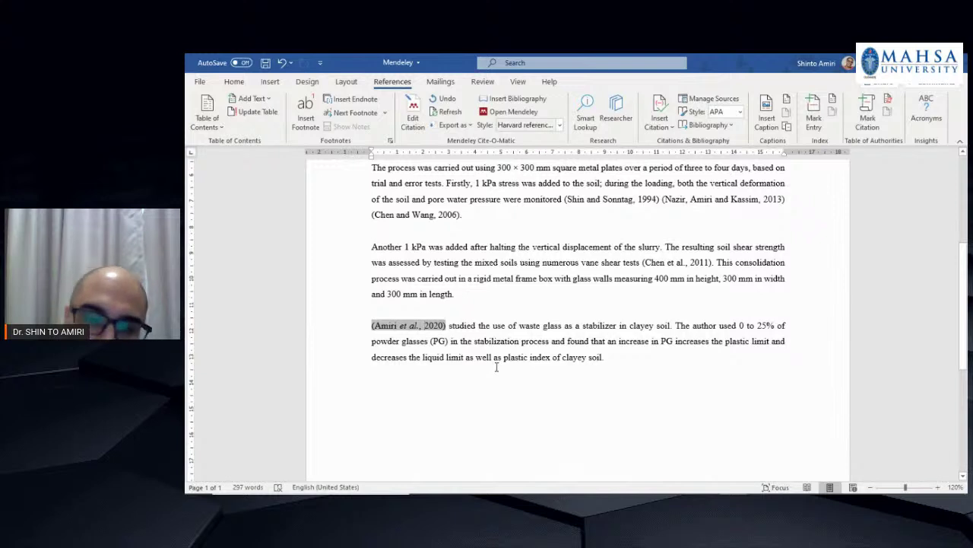
pyautogui.click(445, 387)
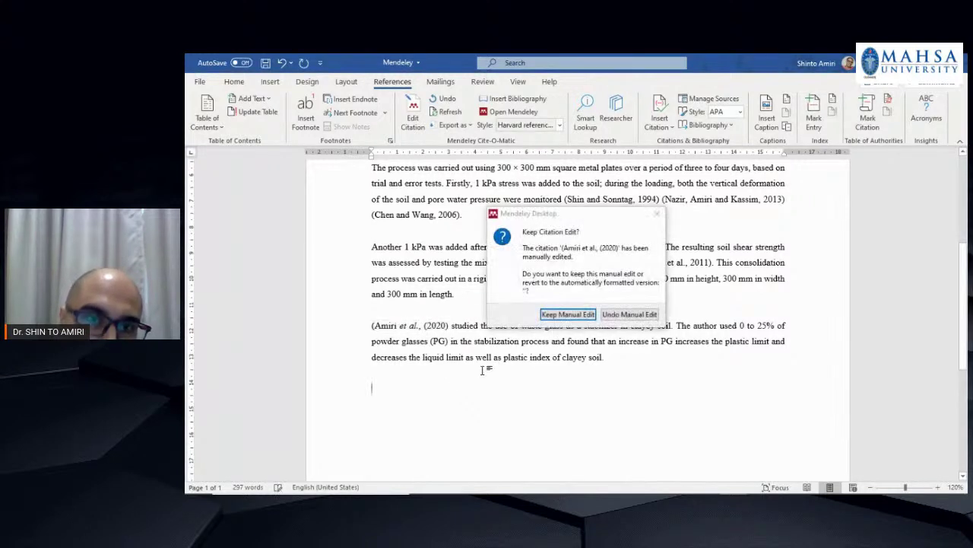